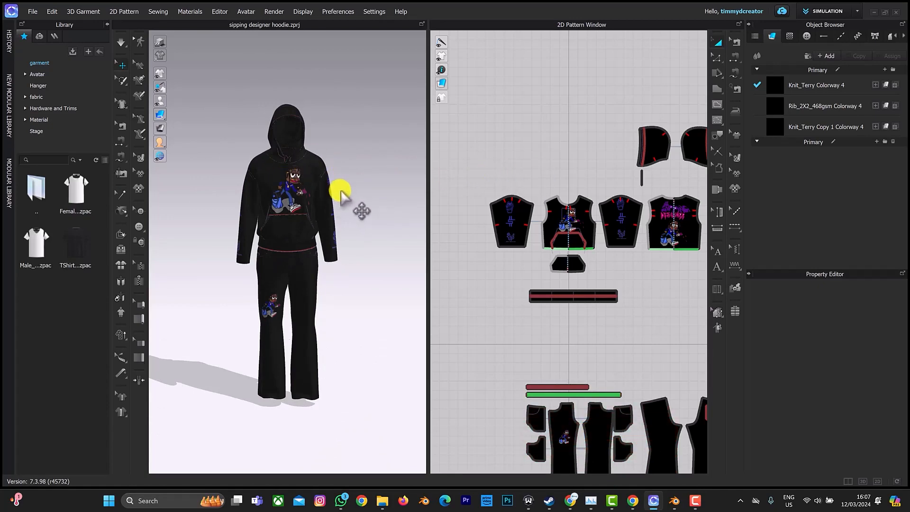
# - Show the avatar, view the garment's UV layout in the UV Editor, and return to the Simulation workspace
pyautogui.hotkey('shift', 'a')
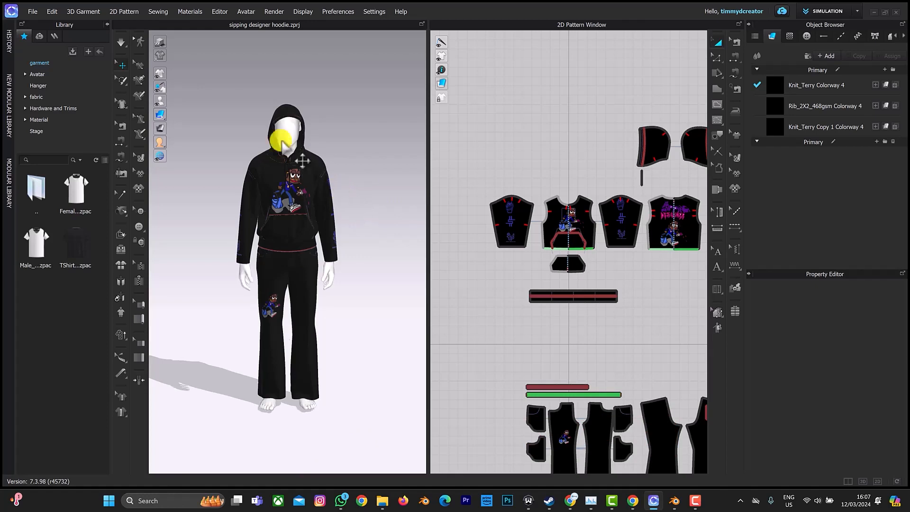
pyautogui.click(820, 11)
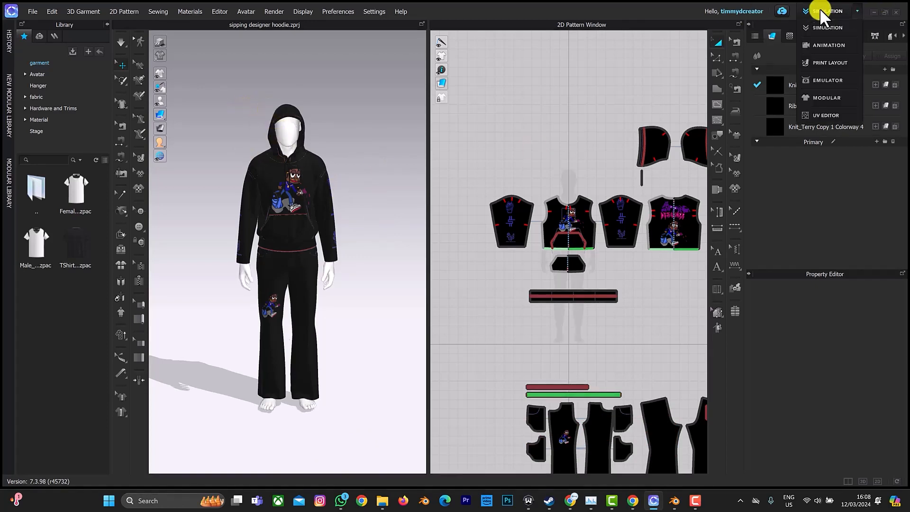
pyautogui.click(813, 115)
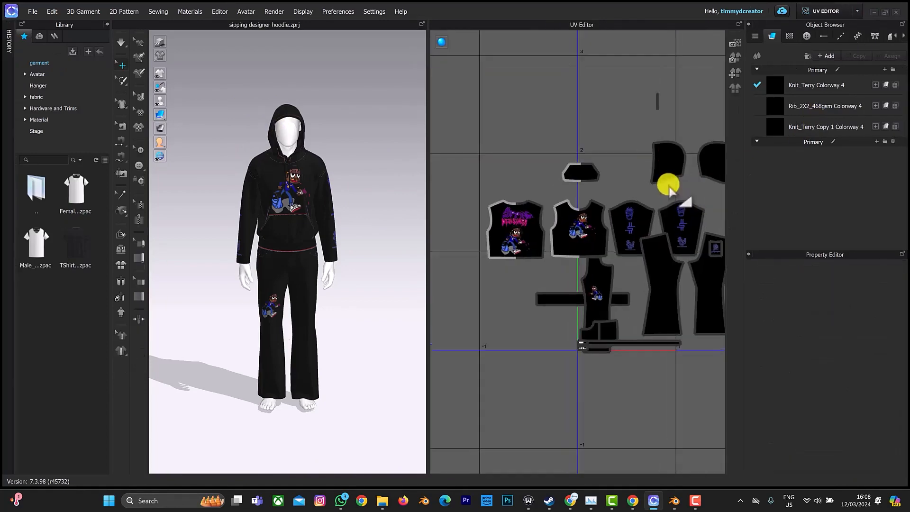
pyautogui.click(837, 7)
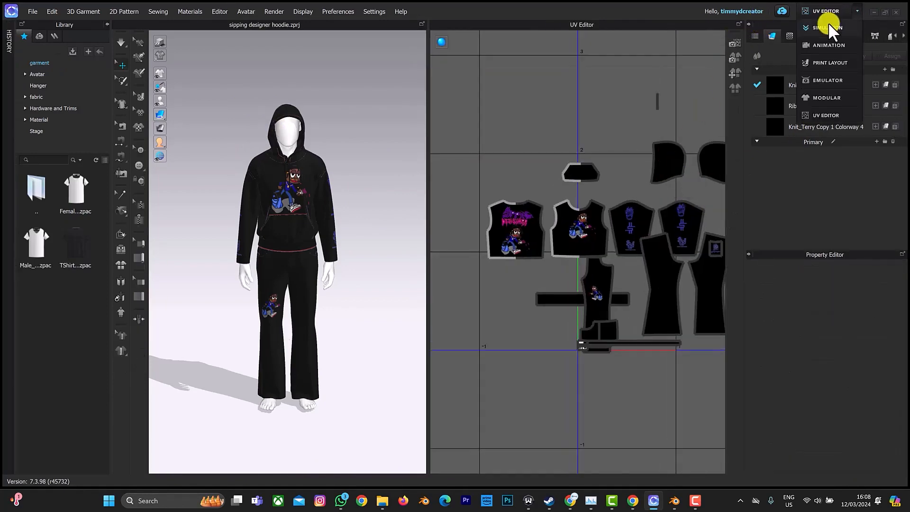
pyautogui.click(825, 48)
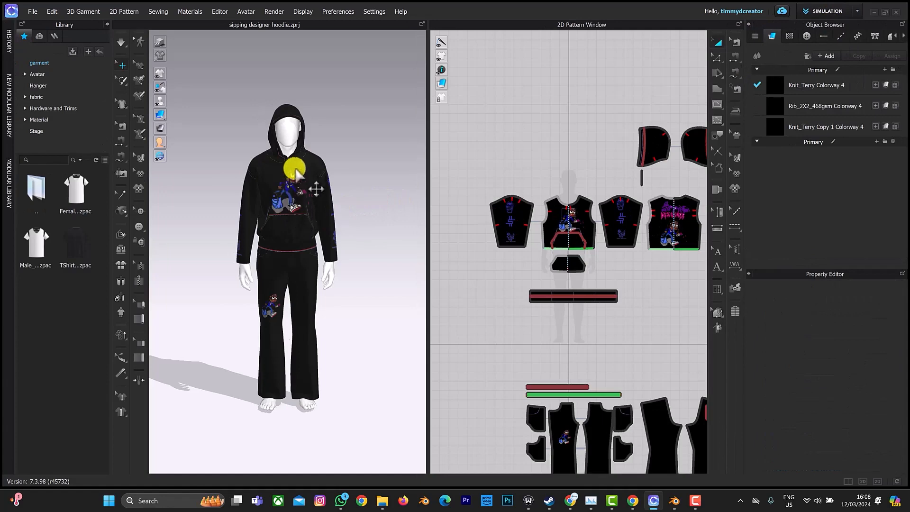
# - Save the project in the clo3d folder under the new name "sipping designar flare pant"
pyautogui.scroll(-4, 550, 323)
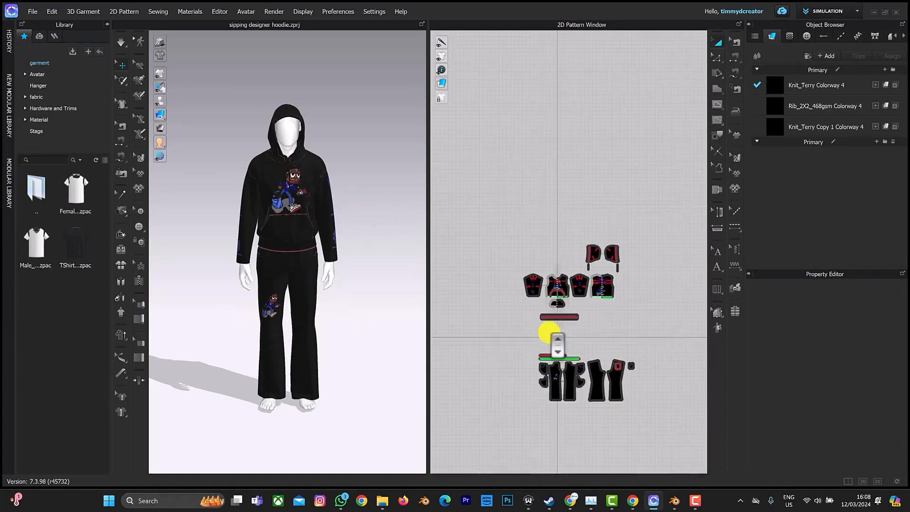
pyautogui.moveTo(558, 340); pyautogui.dragTo(510, 316, button='middle')
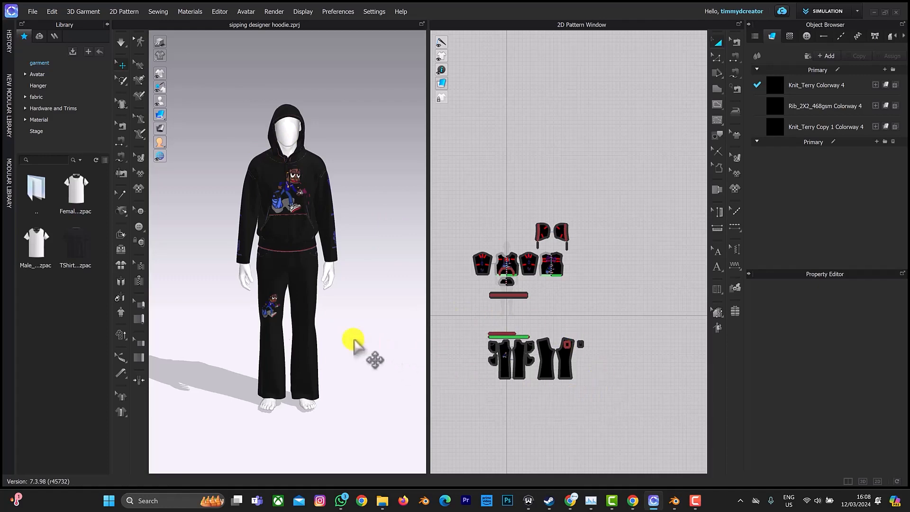
pyautogui.moveTo(323, 313); pyautogui.dragTo(322, 299, button='right')
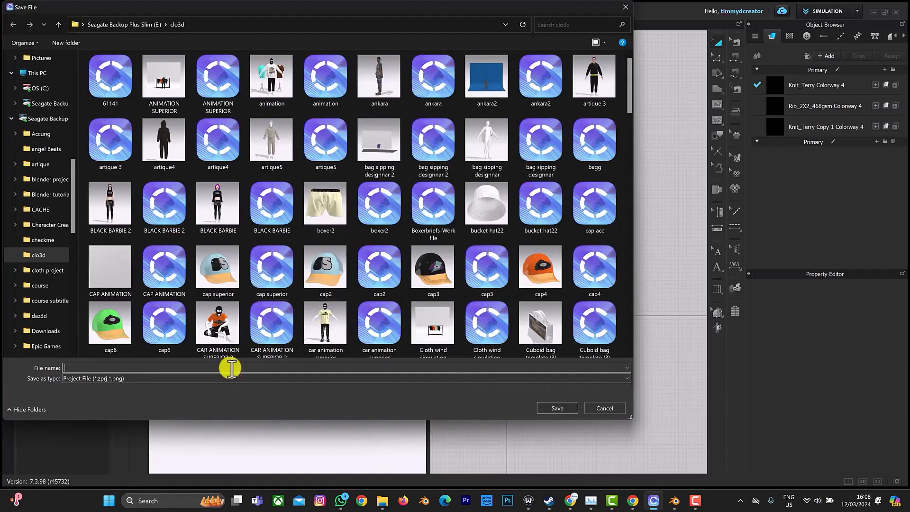
pyautogui.write('sippi')
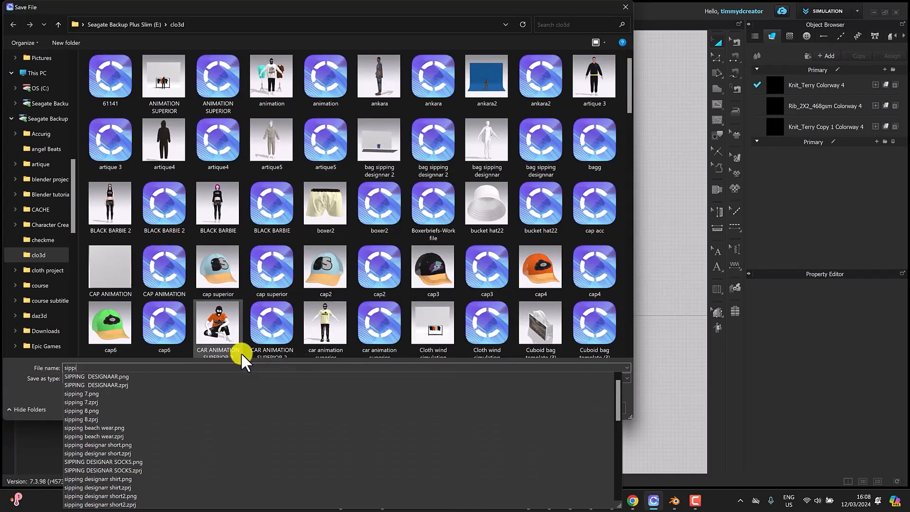
pyautogui.write('ng designar flare pant')
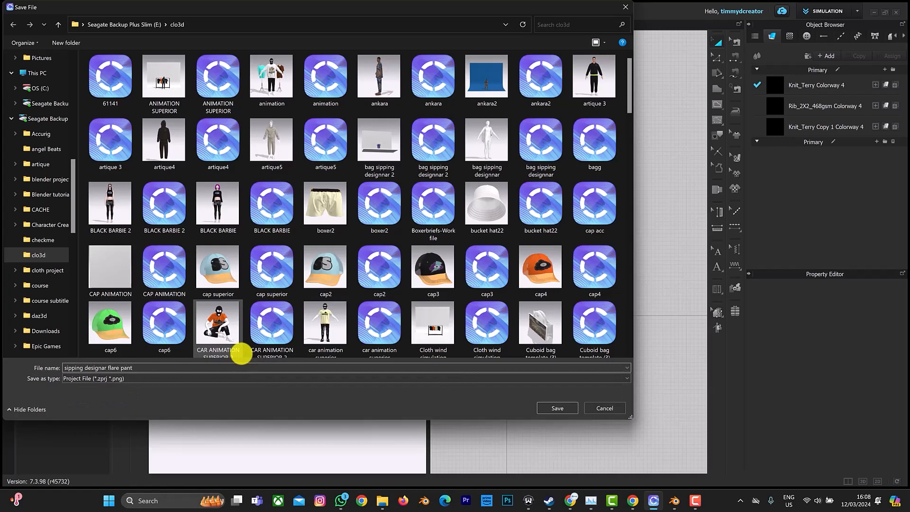
pyautogui.click(560, 409)
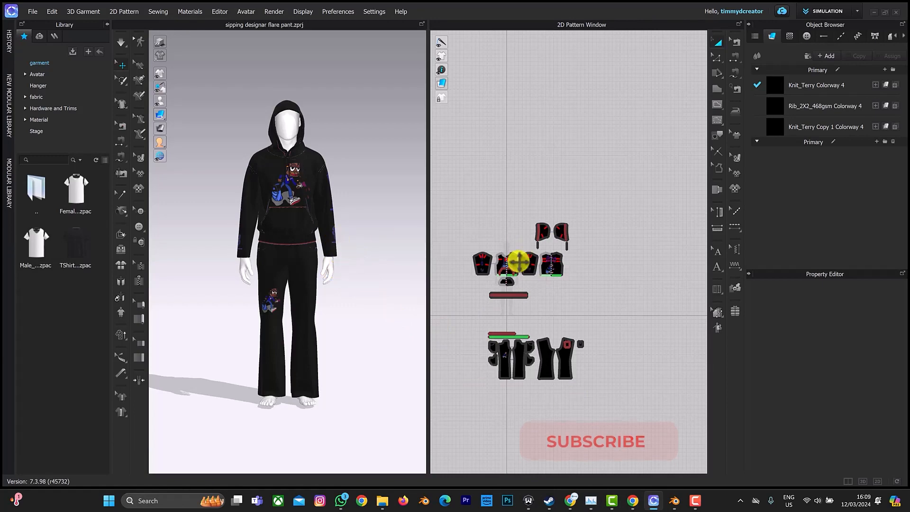
# - Delete all the hoodie pattern pieces, keeping only the pant pieces
pyautogui.moveTo(458, 200); pyautogui.dragTo(610, 305)
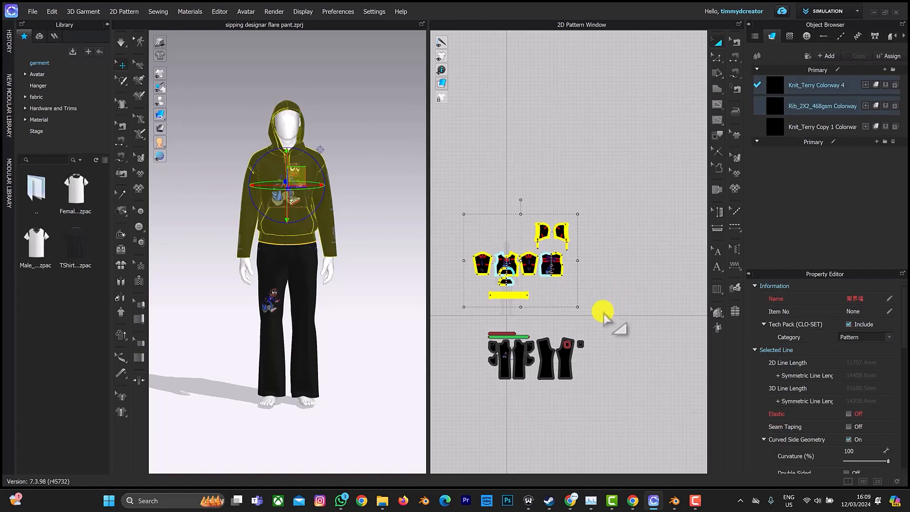
pyautogui.press('Delete')
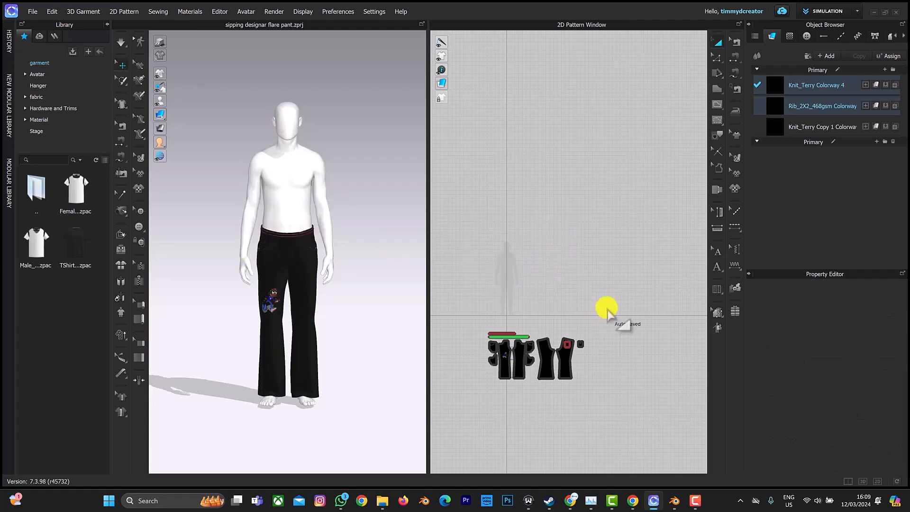
# - Pack the UVs of all pant pieces into the 0–1 tile in the UV Editor
pyautogui.click(809, 114)
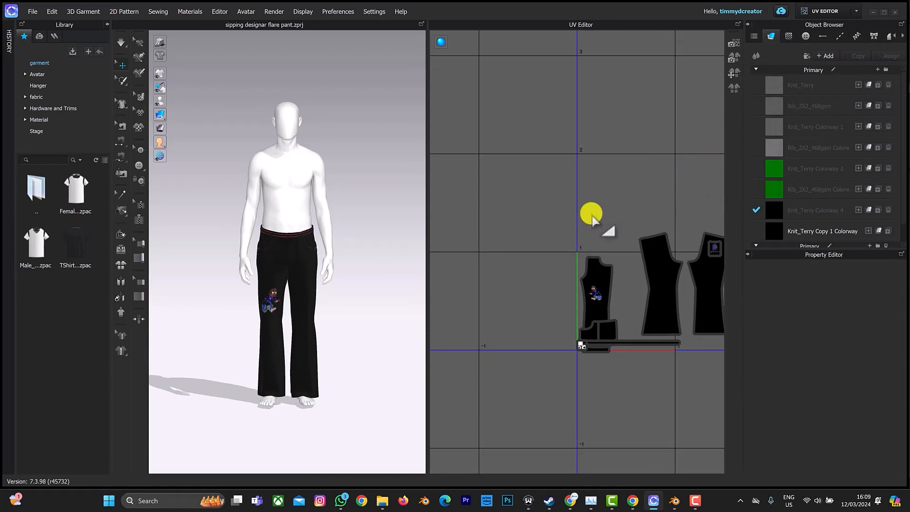
pyautogui.hotkey('ctrl', 'a')
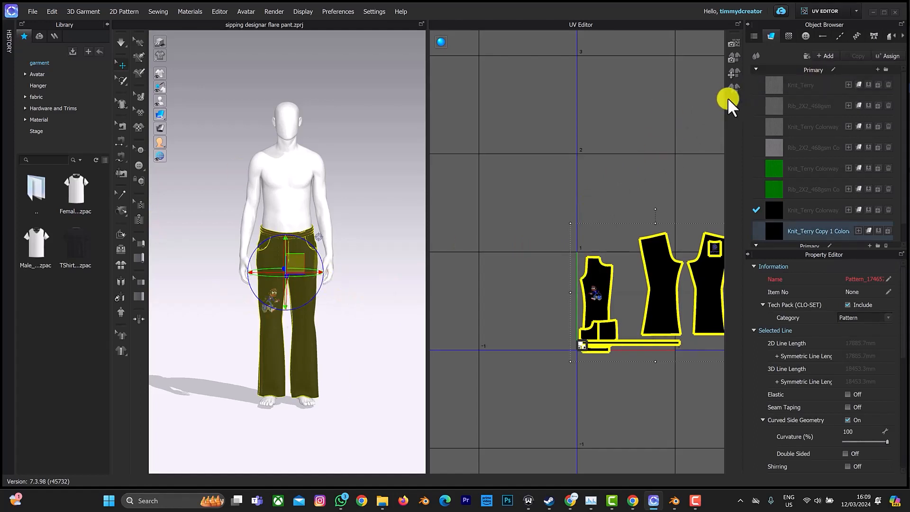
pyautogui.click(734, 86)
pyautogui.scroll(5, 665, 382)
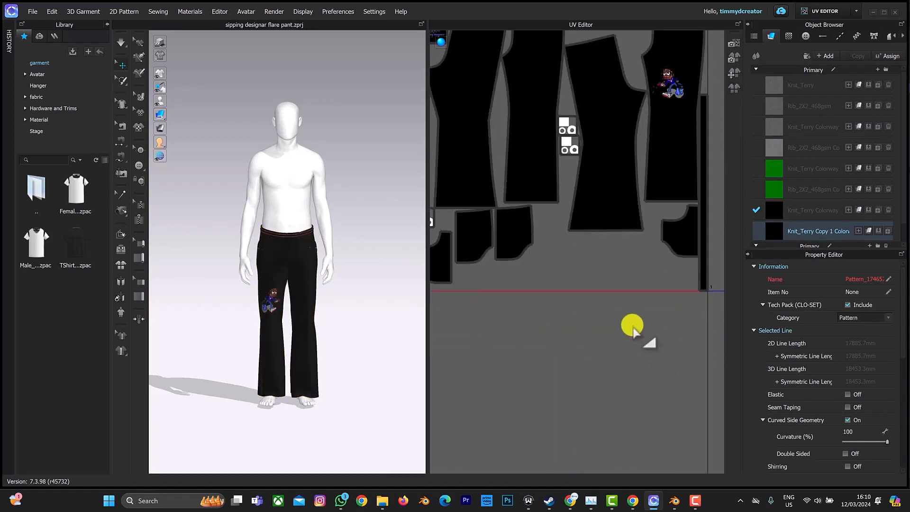
pyautogui.scroll(-5, 625, 320)
pyautogui.moveTo(601, 301); pyautogui.dragTo(578, 304, button='middle')
pyautogui.scroll(-3, 633, 365)
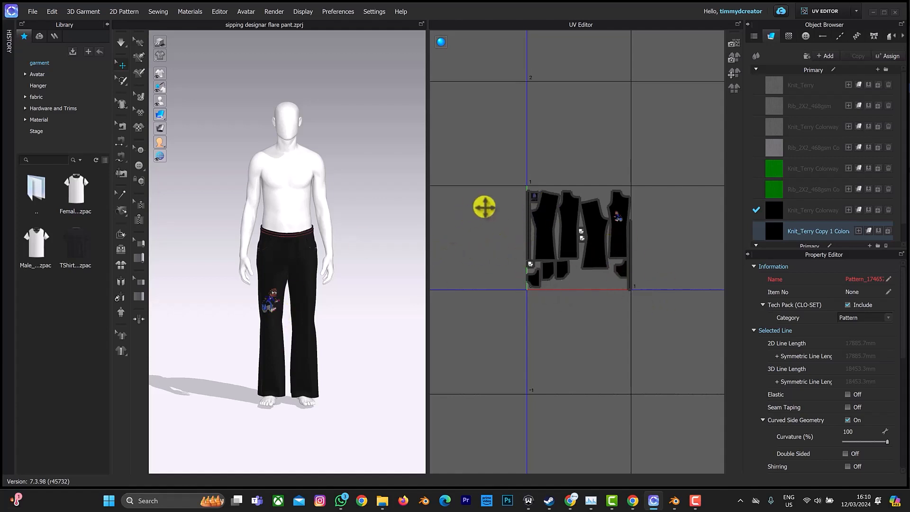
# - Return to the Simulation workspace and delete the avatar from inside the pant
pyautogui.click(830, 10)
pyautogui.click(826, 30)
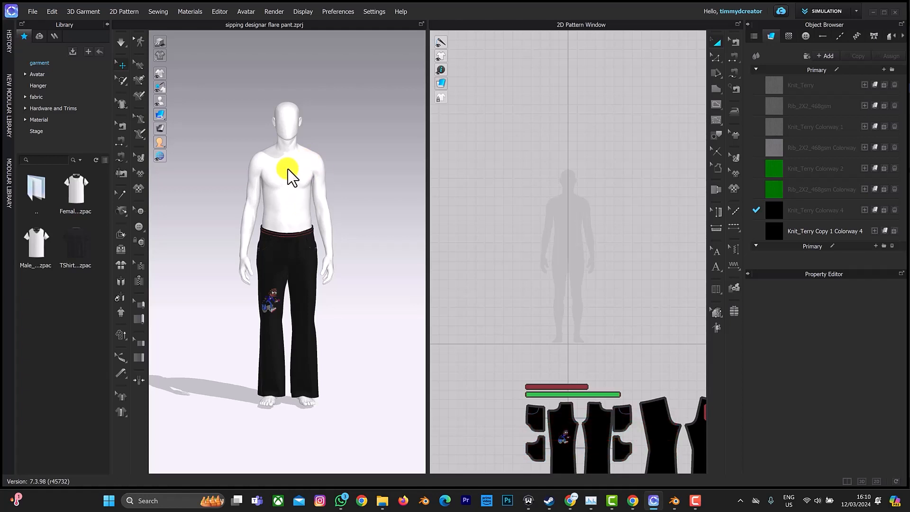
pyautogui.click(305, 207)
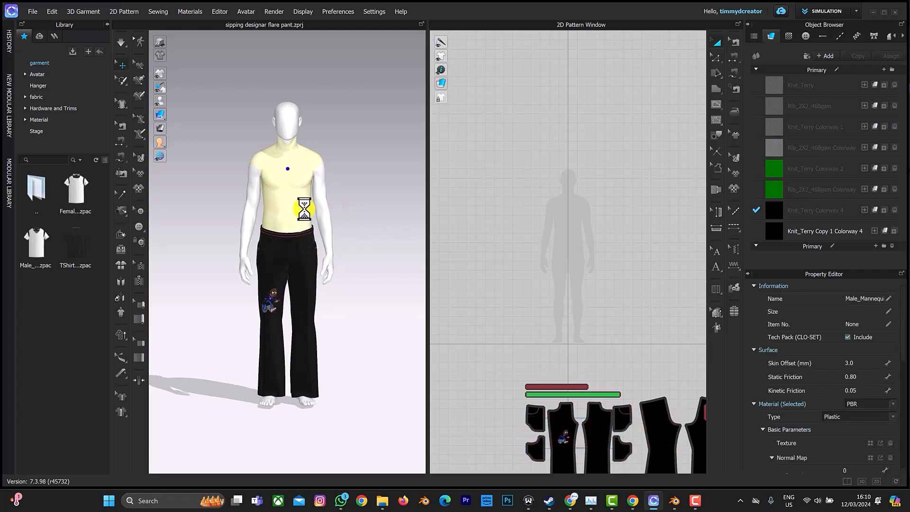
pyautogui.press('Delete')
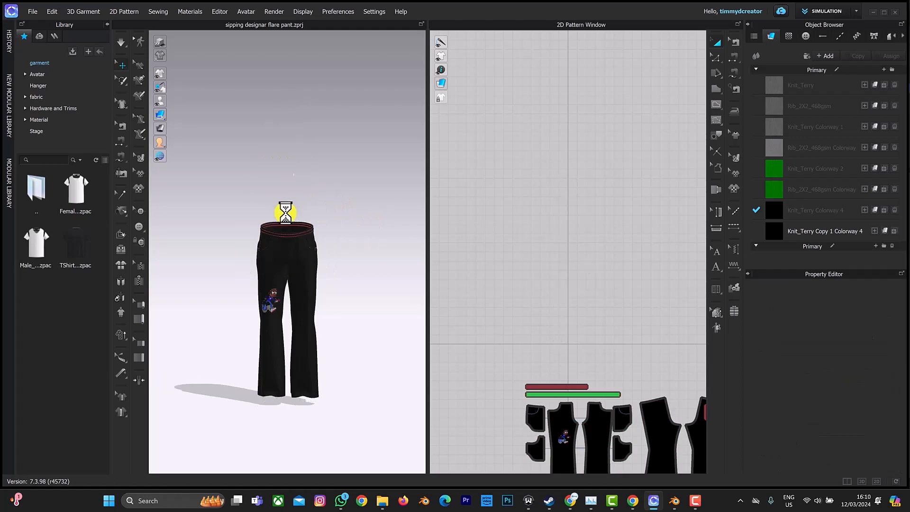
# - Select all the pant pieces, rotate the pant to lie on its back, and lower it to the ground
pyautogui.hotkey('ctrl', 'a')
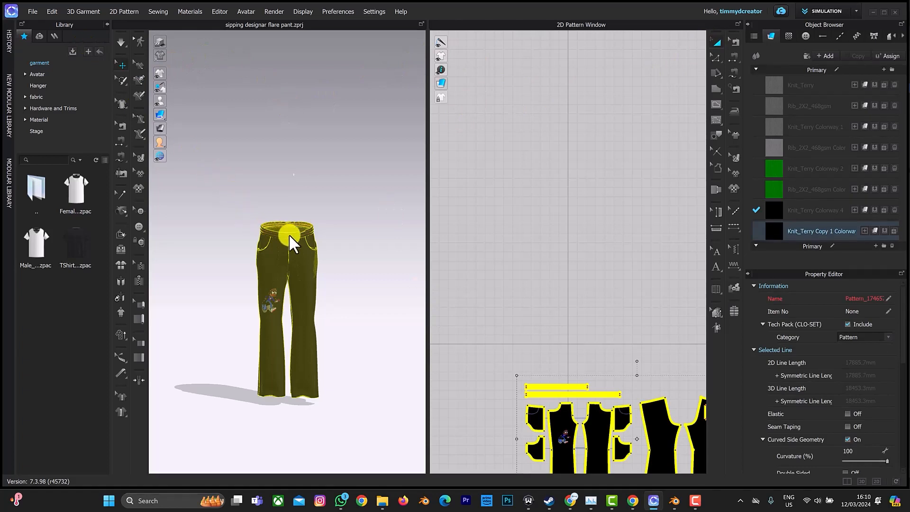
pyautogui.moveTo(288, 234); pyautogui.dragTo(286, 275, button='right')
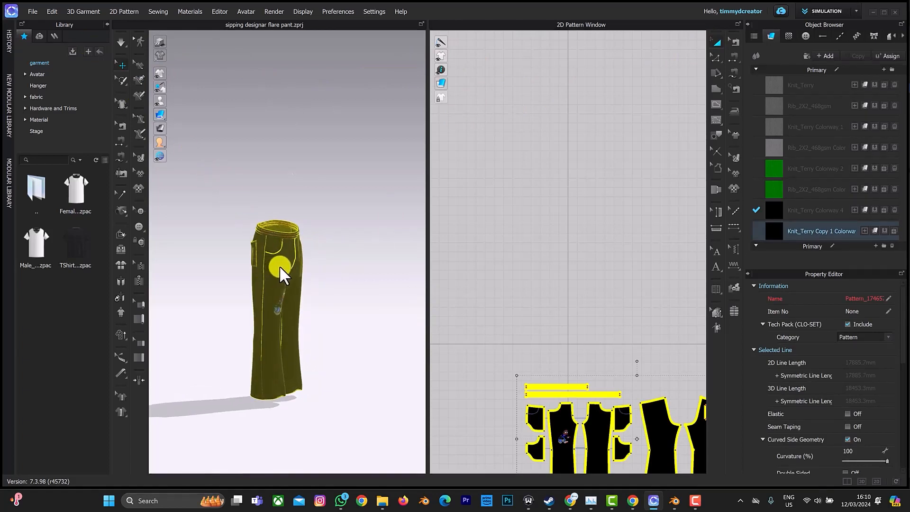
pyautogui.click(290, 270)
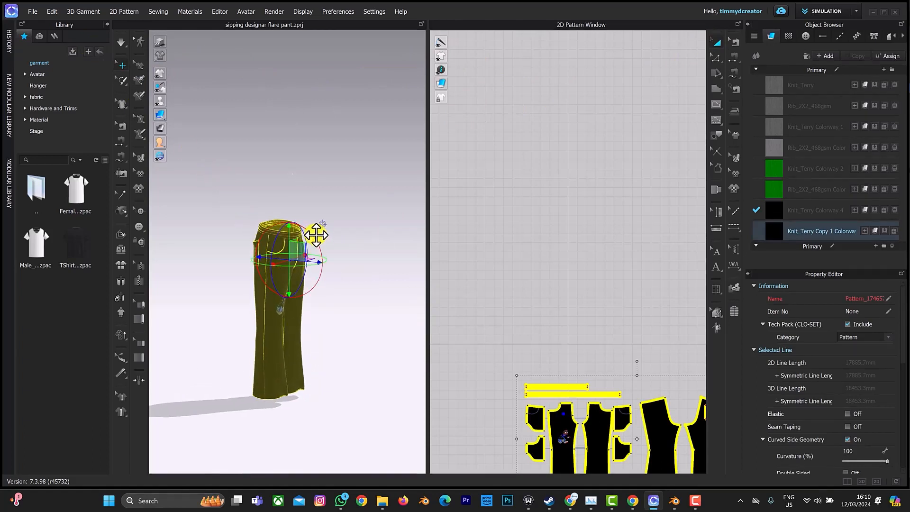
pyautogui.moveTo(305, 237); pyautogui.dragTo(273, 348)
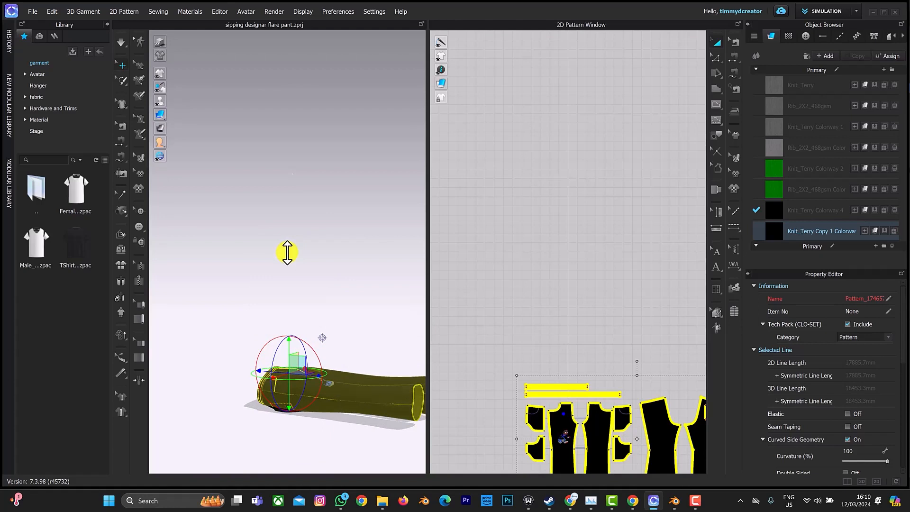
# - Simulate the pant until it settles flat on the ground, stop the simulation, and deselect the pieces
pyautogui.press('q')
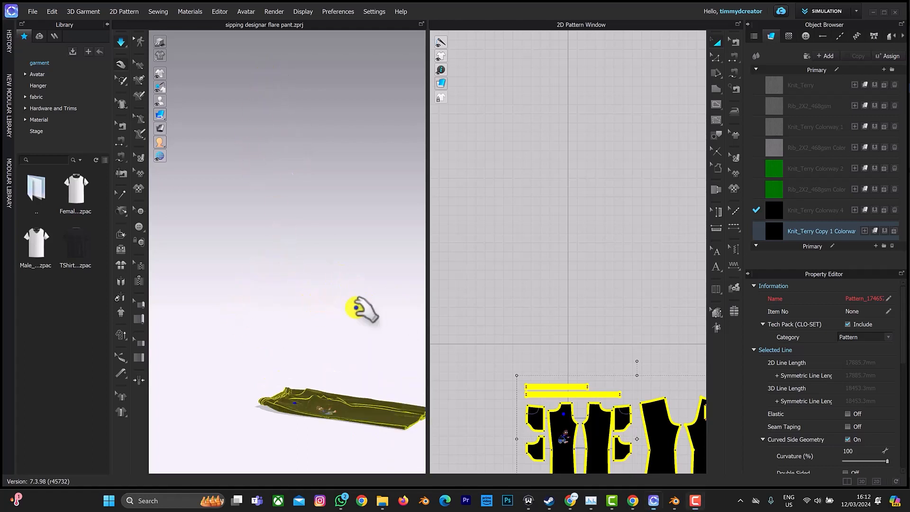
pyautogui.moveTo(284, 304); pyautogui.dragTo(277, 302, button='middle')
pyautogui.press('space')
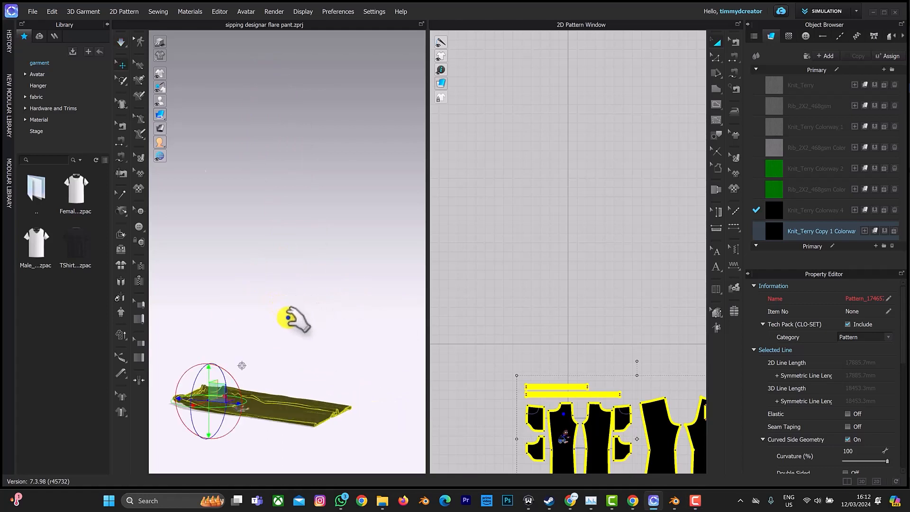
pyautogui.moveTo(291, 319); pyautogui.dragTo(257, 343, button='right')
pyautogui.moveTo(267, 359); pyautogui.dragTo(314, 255, button='middle')
pyautogui.moveTo(314, 254); pyautogui.dragTo(349, 235, button='right')
pyautogui.click(349, 235)
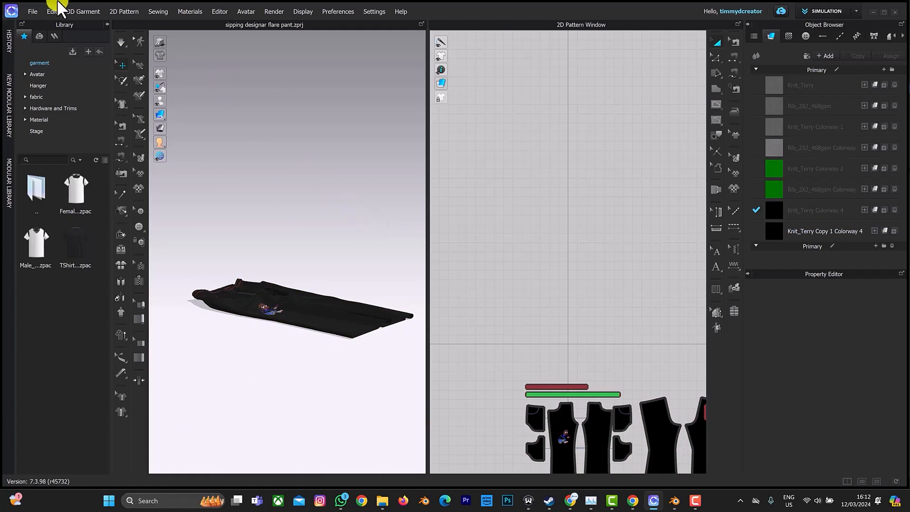
# - Start an OBJ export of the pant and set "hoodie and pant texture" as the destination folder
pyautogui.click(29, 11)
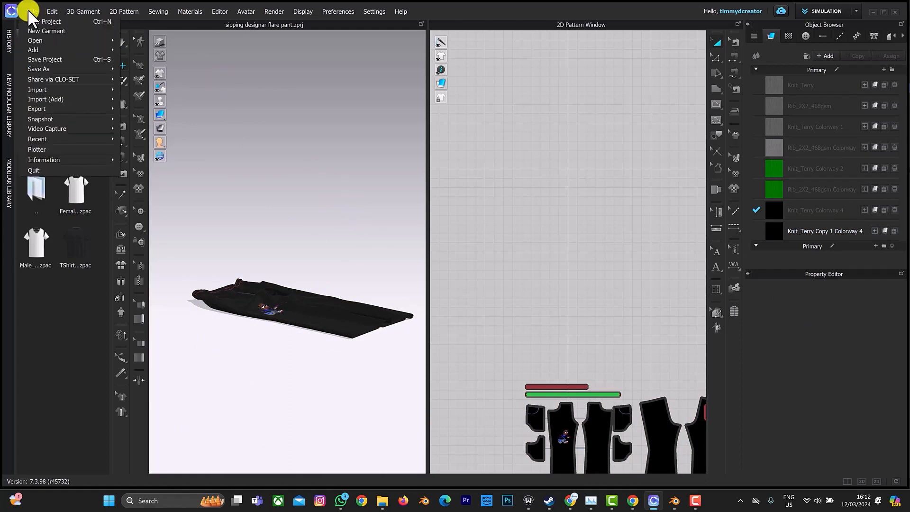
pyautogui.moveTo(41, 13)
pyautogui.moveTo(64, 111)
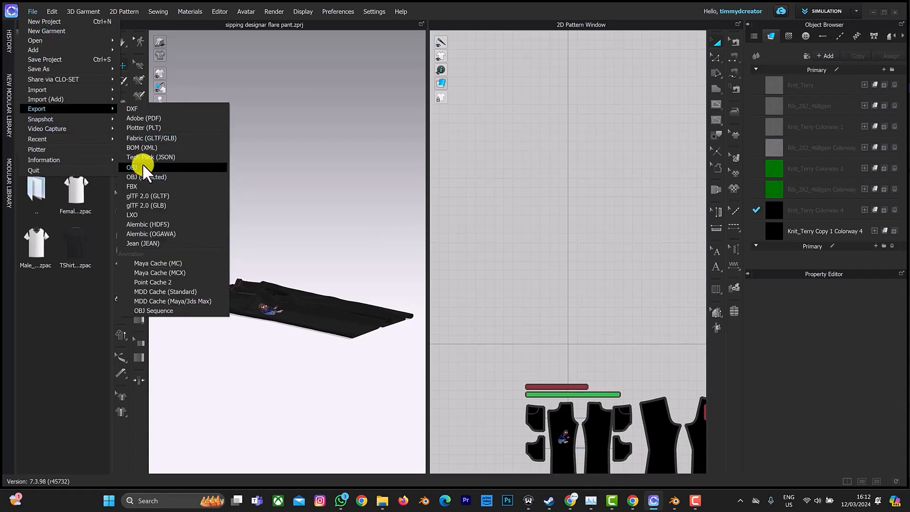
pyautogui.click(143, 167)
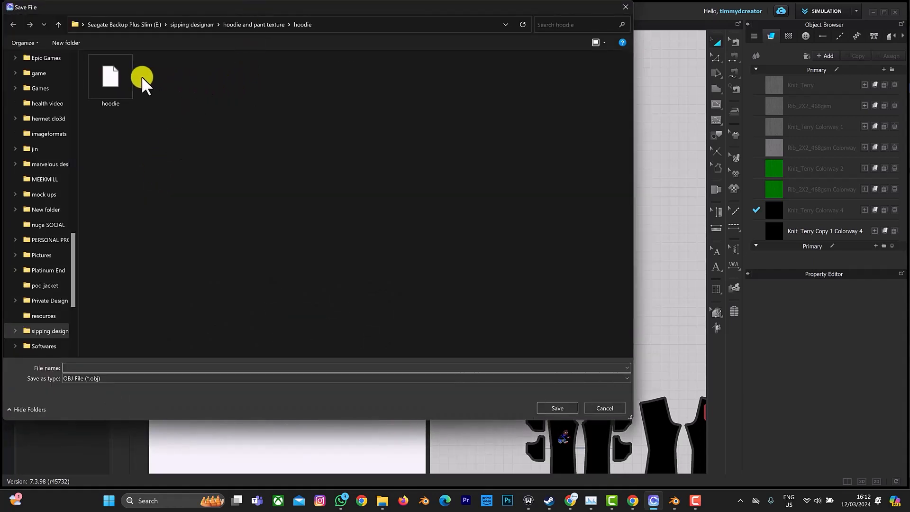
pyautogui.click(57, 26)
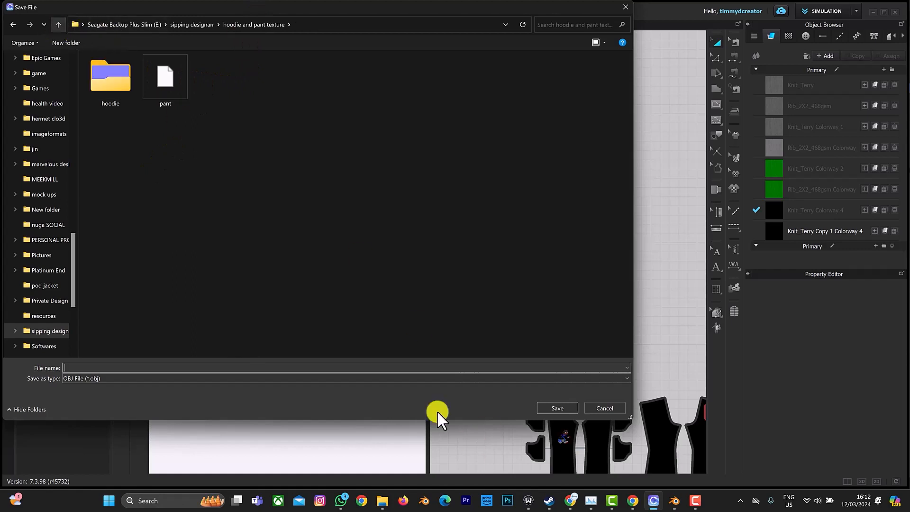
# - Switch to File Explorer and examine the existing pant exports and textures in the "hoodie and pant texture" folder
pyautogui.click(383, 501)
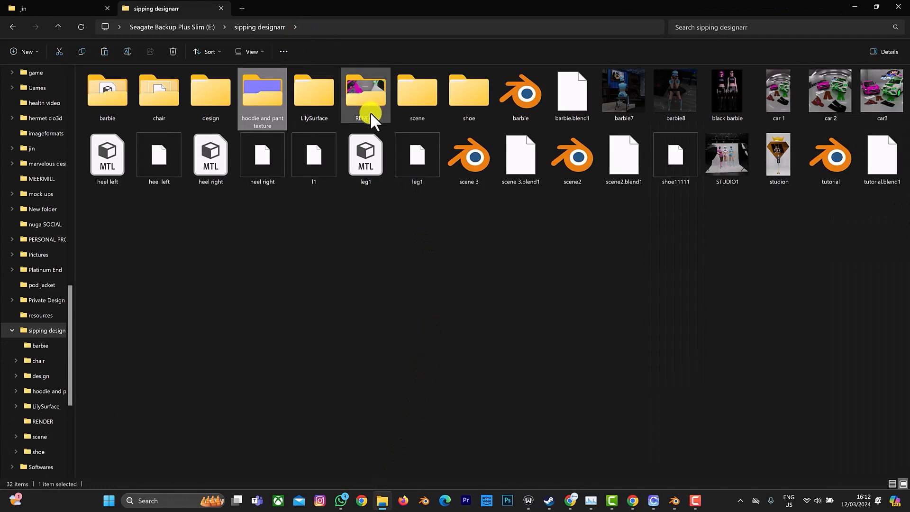
pyautogui.doubleClick(279, 121)
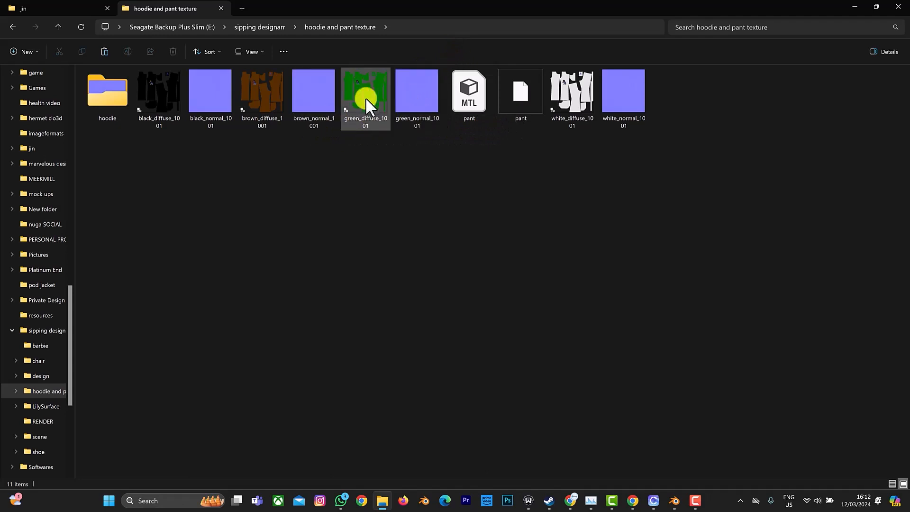
pyautogui.click(851, 6)
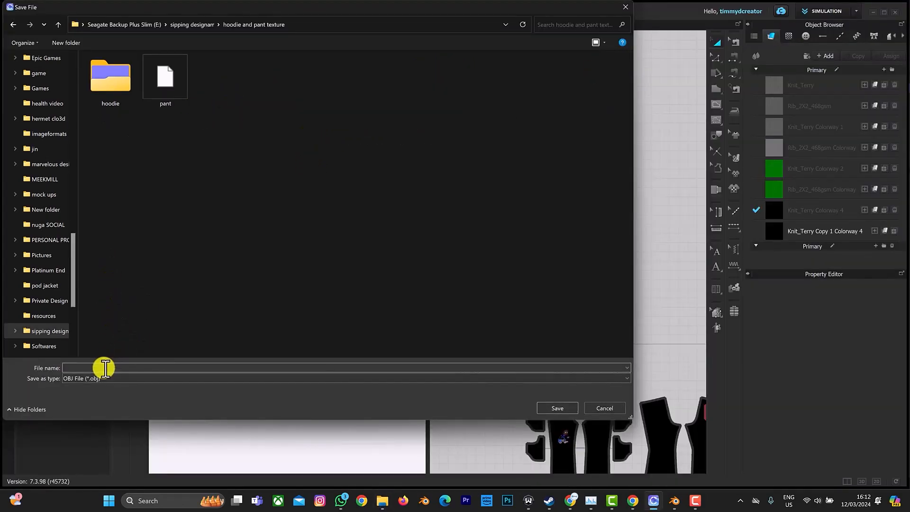
# - Name the OBJ export pant1, turn off Unified UV Coordinates in its options, and cancel the export
pyautogui.write('pant1')
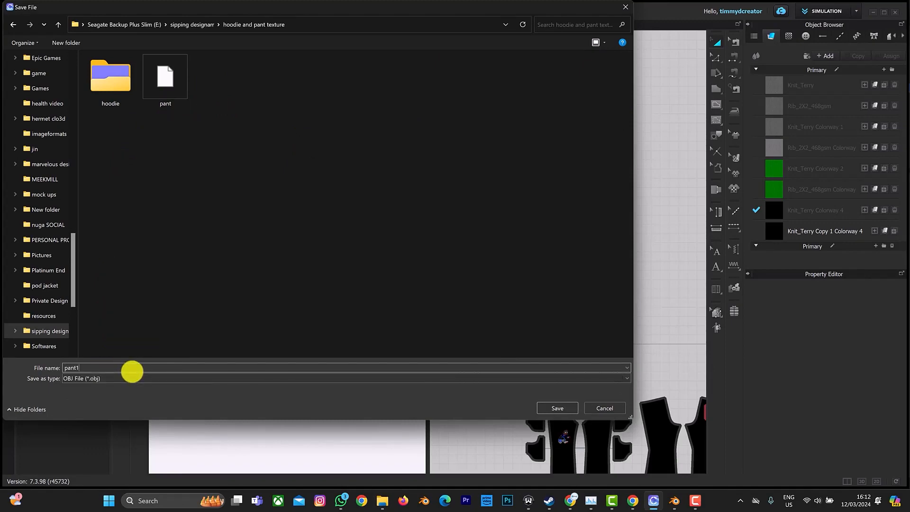
pyautogui.press('Return')
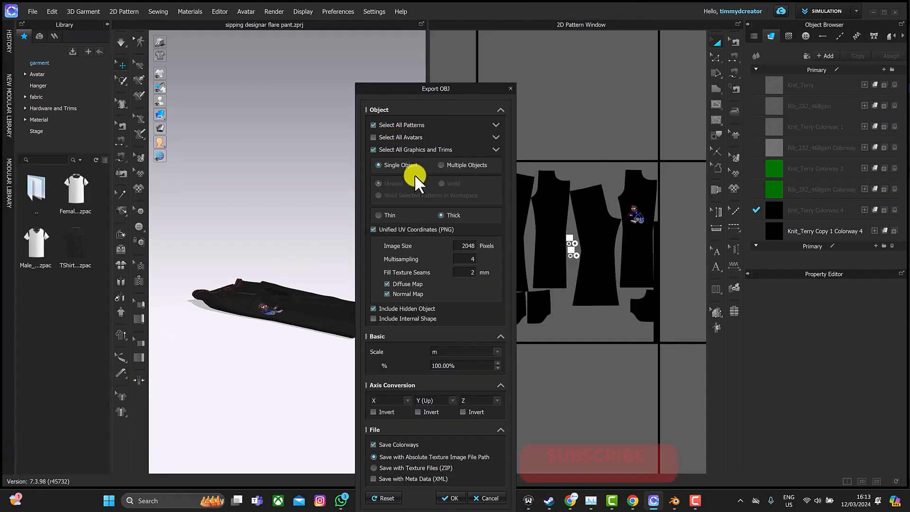
pyautogui.click(373, 230)
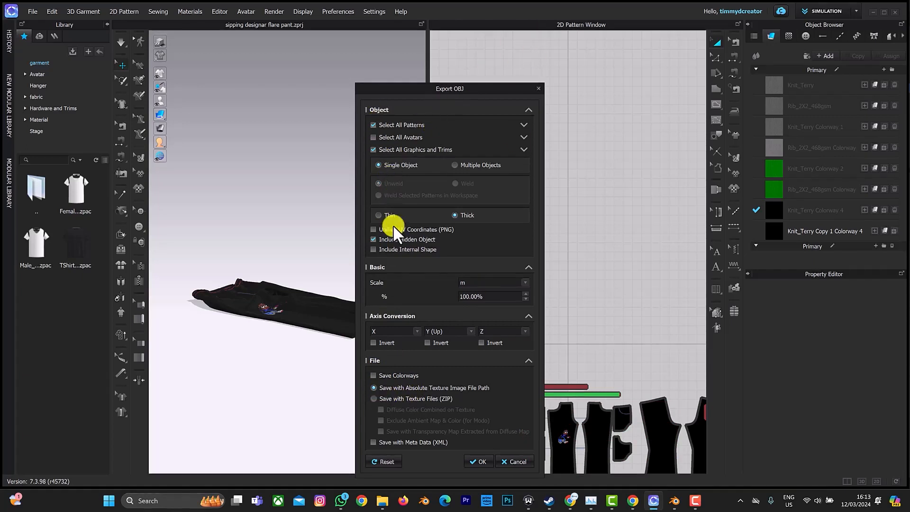
pyautogui.click(507, 462)
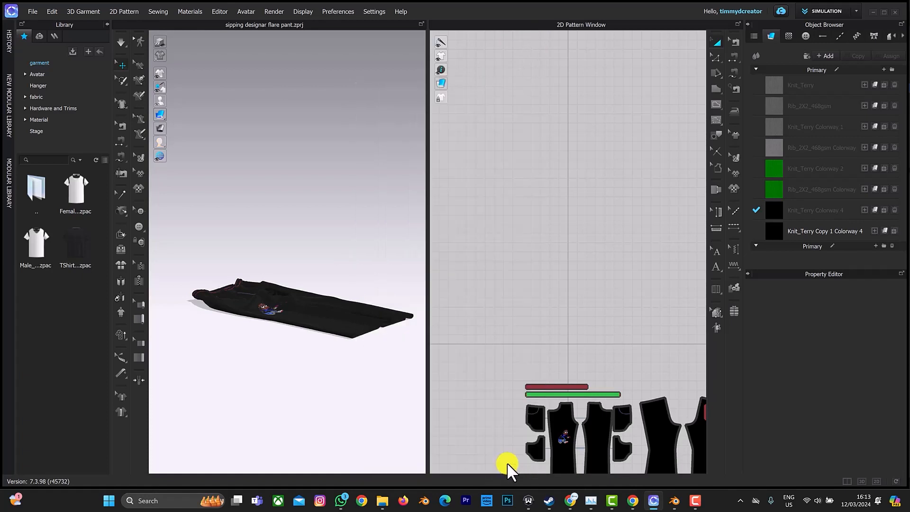
# - Switch to the UV Editor and set up a texture bake saved as black1 in the hoodie folder
pyautogui.click(824, 5)
pyautogui.click(828, 118)
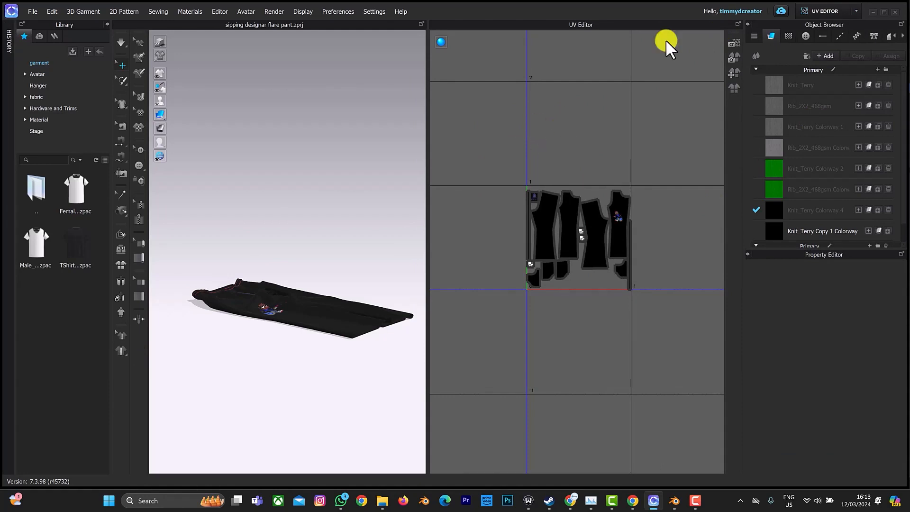
pyautogui.click(730, 56)
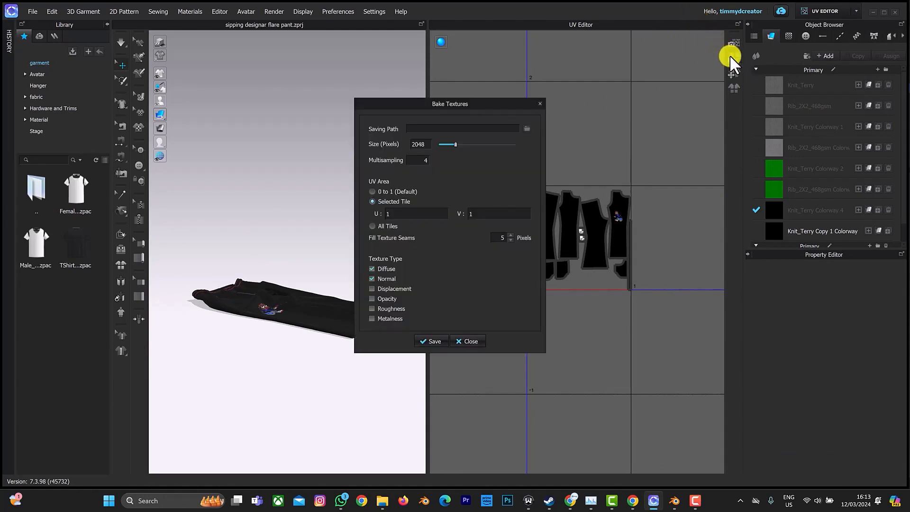
pyautogui.click(526, 127)
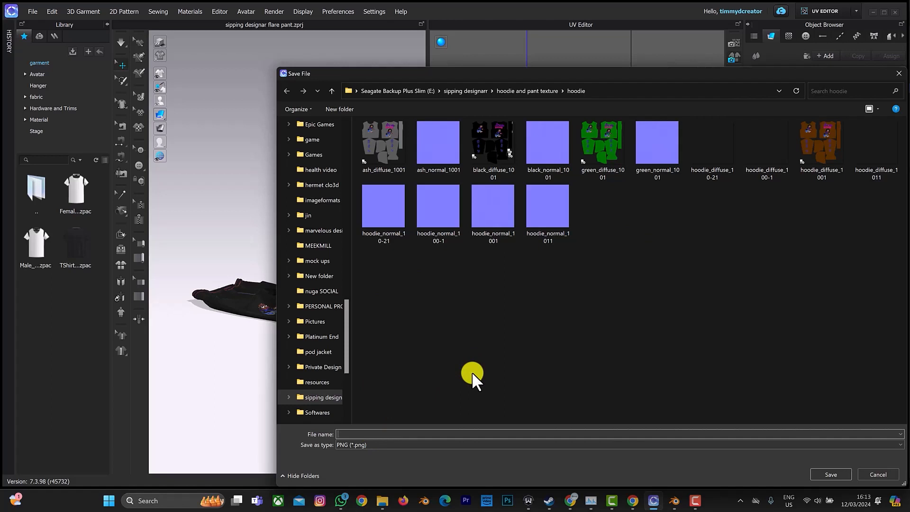
pyautogui.write('bla')
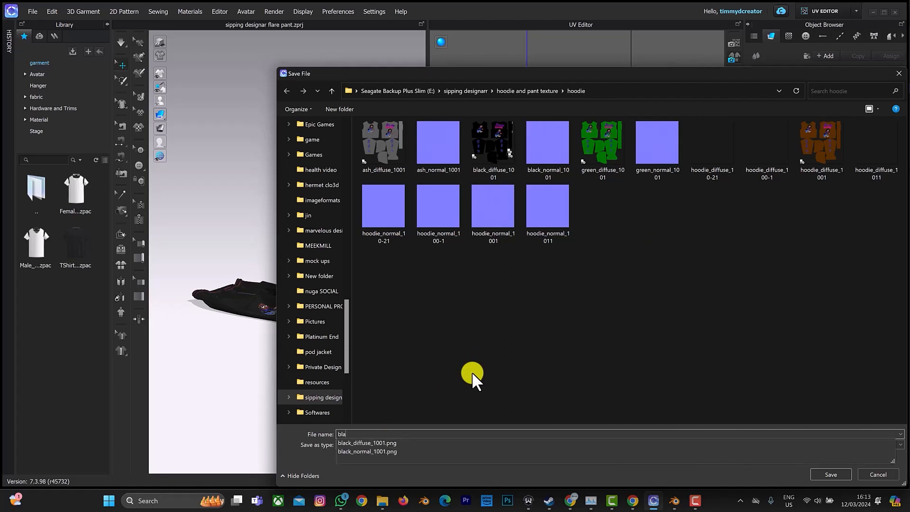
pyautogui.write('ck1')
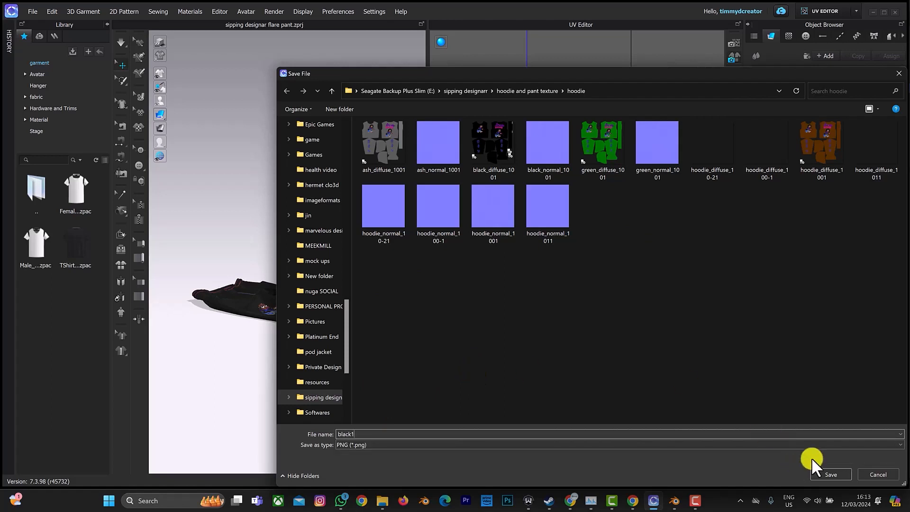
pyautogui.click(831, 471)
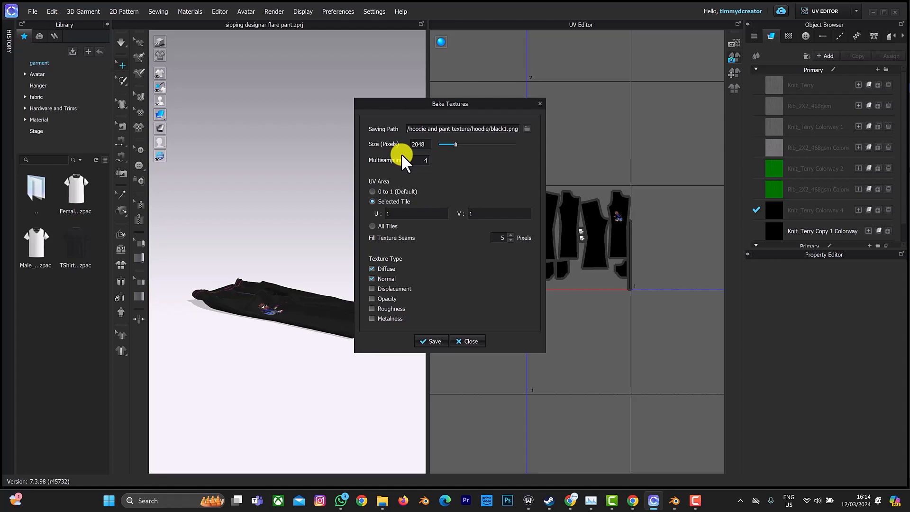
# - Set the baked texture size to 1024 pixels
pyautogui.doubleClick(428, 145)
pyautogui.write('1000')
pyautogui.press('Return')
# - Look at the garage scene in Blender, return to CLO, and close the texture bake settings without saving
pyautogui.click(673, 499)
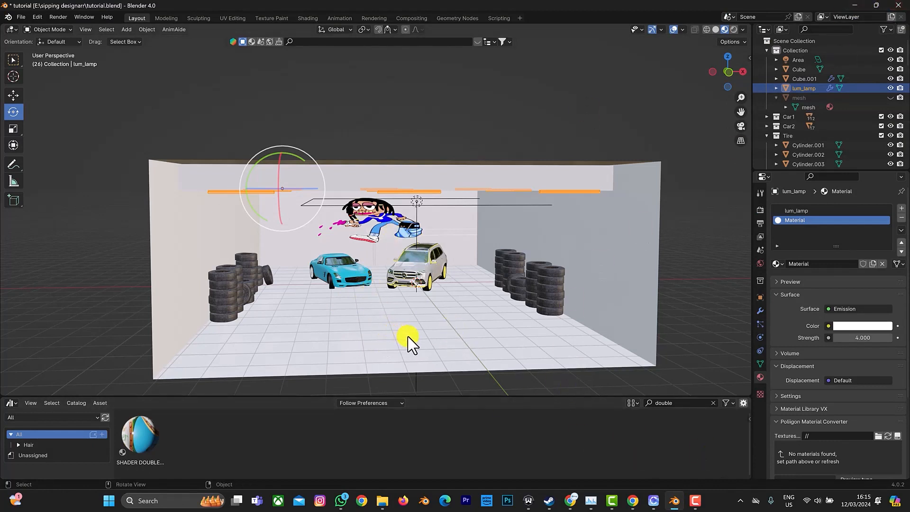
pyautogui.click(849, 2)
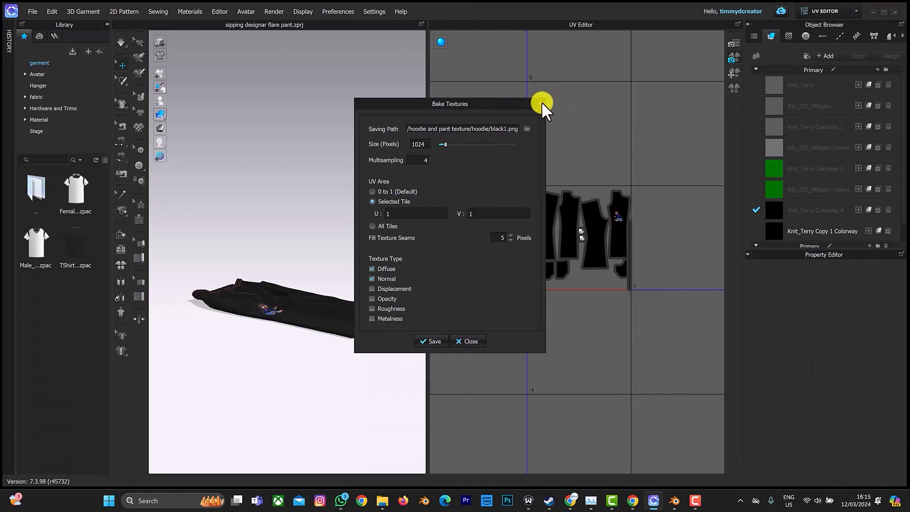
pyautogui.click(539, 103)
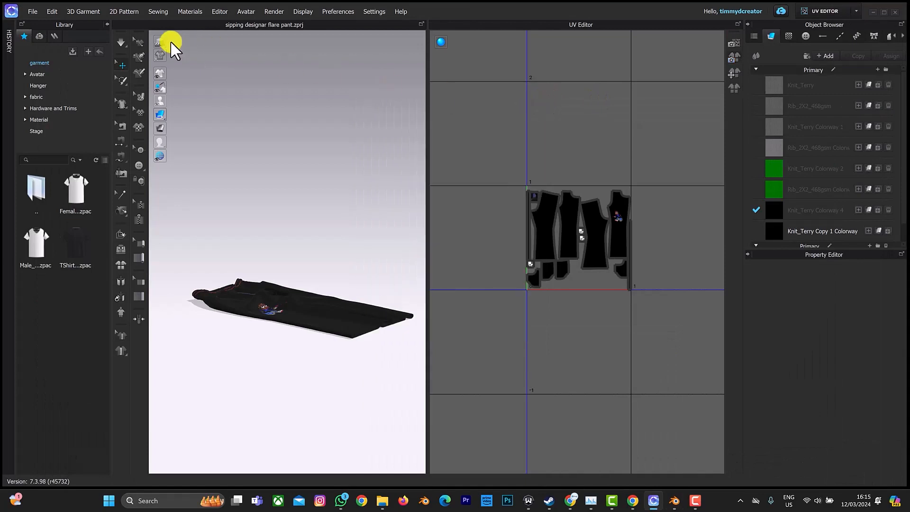
# - Switch the pant to the brown Colorway 3 in the Colorway Editor and close the editor
pyautogui.click(222, 12)
pyautogui.click(224, 32)
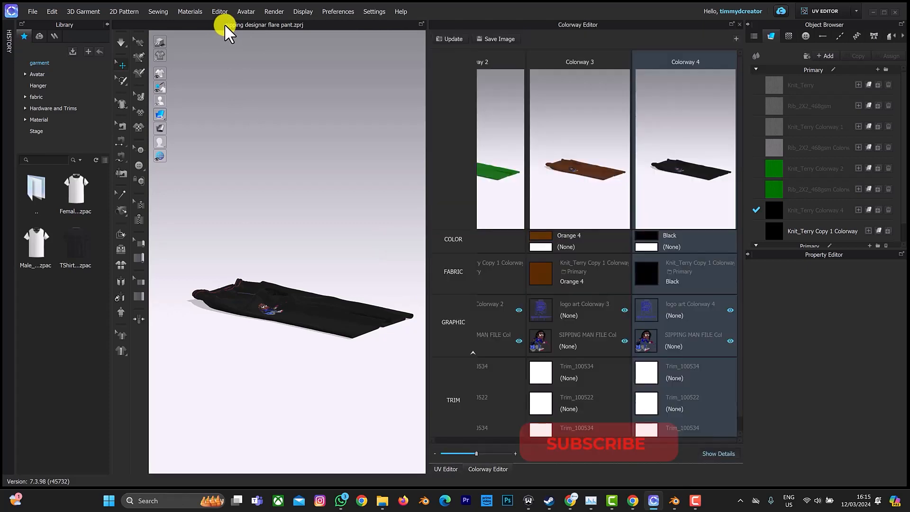
pyautogui.click(559, 169)
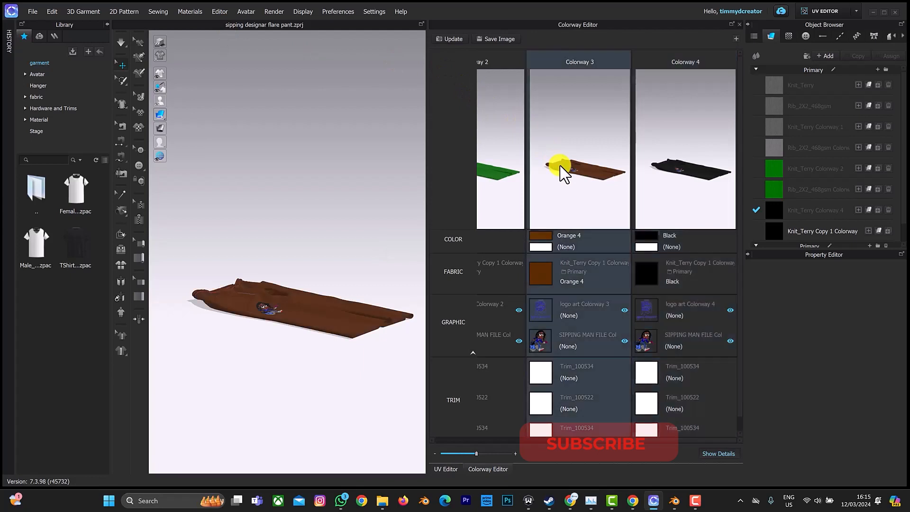
pyautogui.click(740, 25)
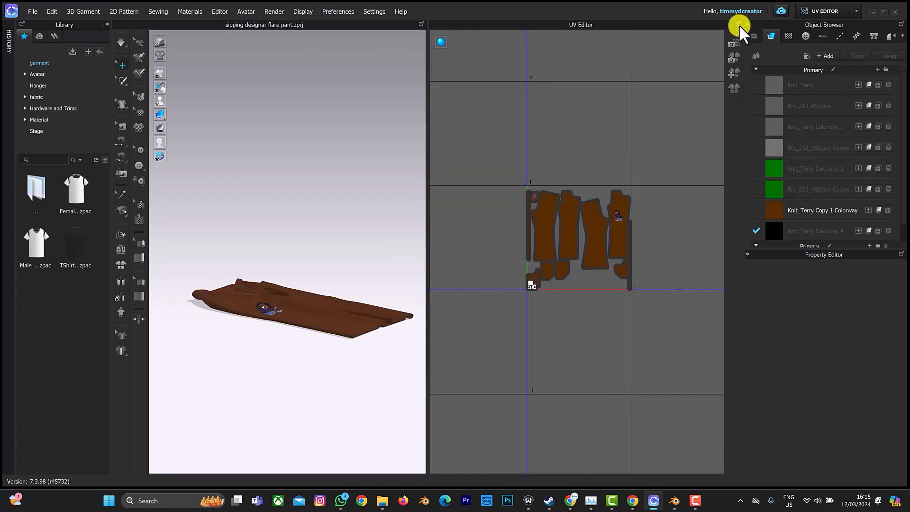
# - Set up a texture bake saved as brown1 in the hoodie folder, and close the settings without baking
pyautogui.click(733, 58)
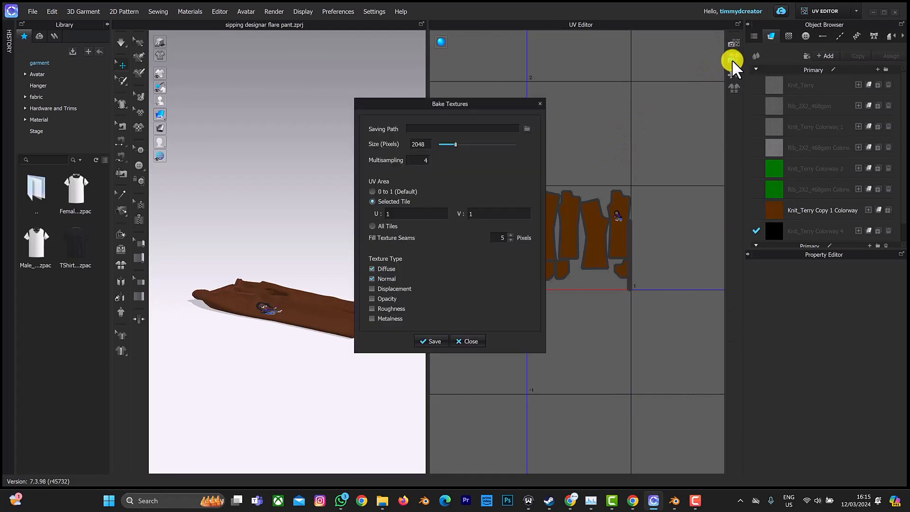
pyautogui.click(524, 128)
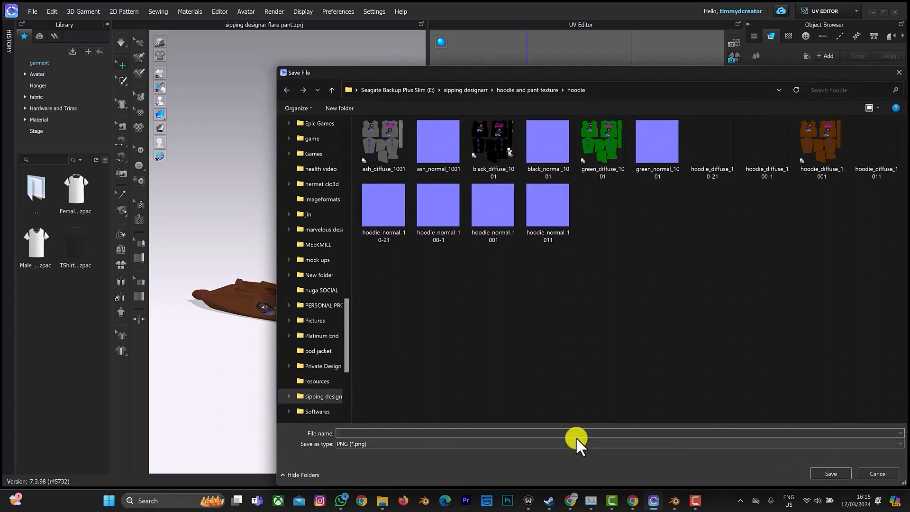
pyautogui.write('brow')
pyautogui.write('n1')
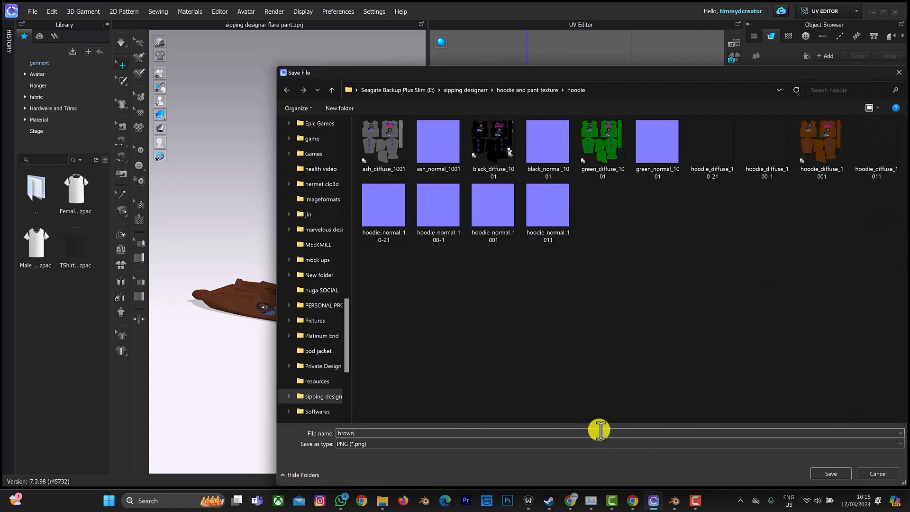
pyautogui.press('Return')
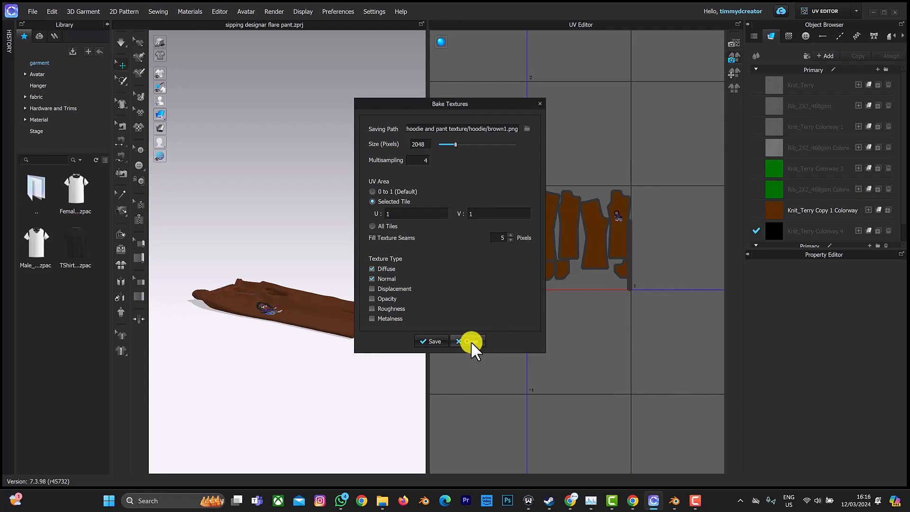
pyautogui.click(471, 341)
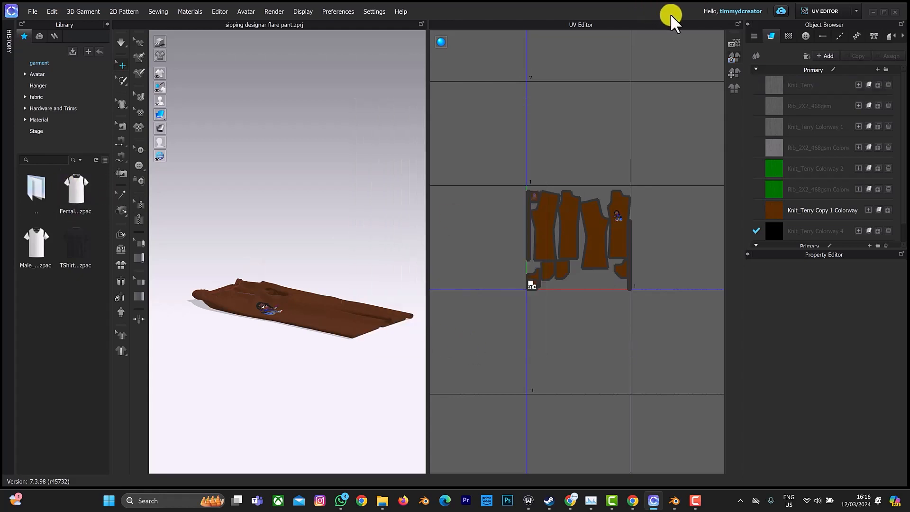
# - Return to the Simulation workspace and start opening another project, discarding the unsaved pant changes
pyautogui.click(807, 10)
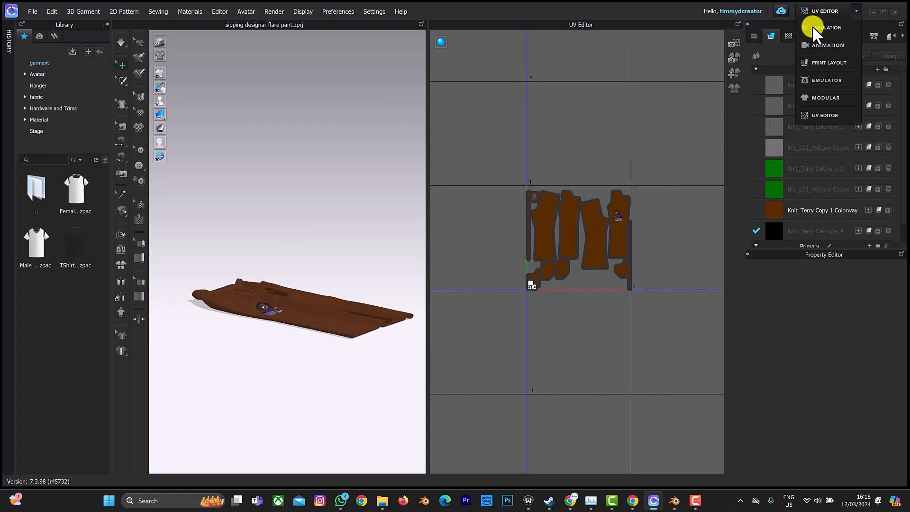
pyautogui.click(812, 25)
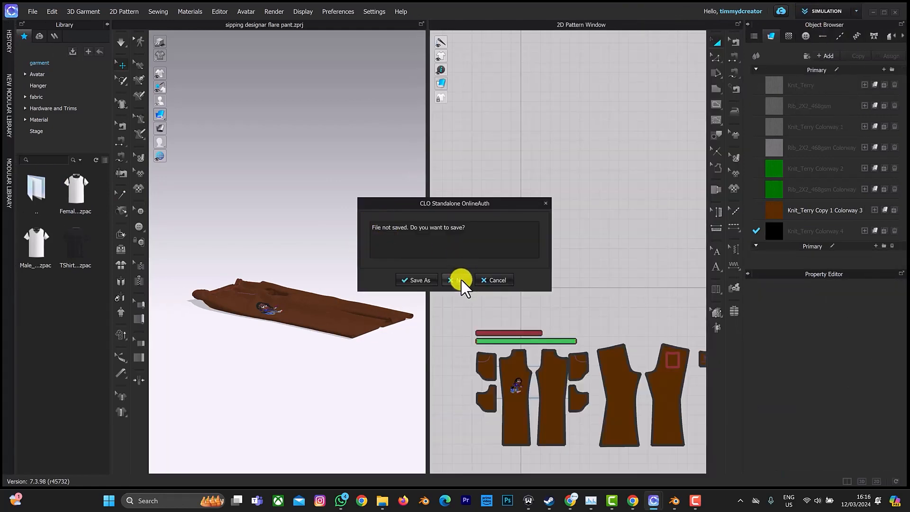
pyautogui.click(458, 280)
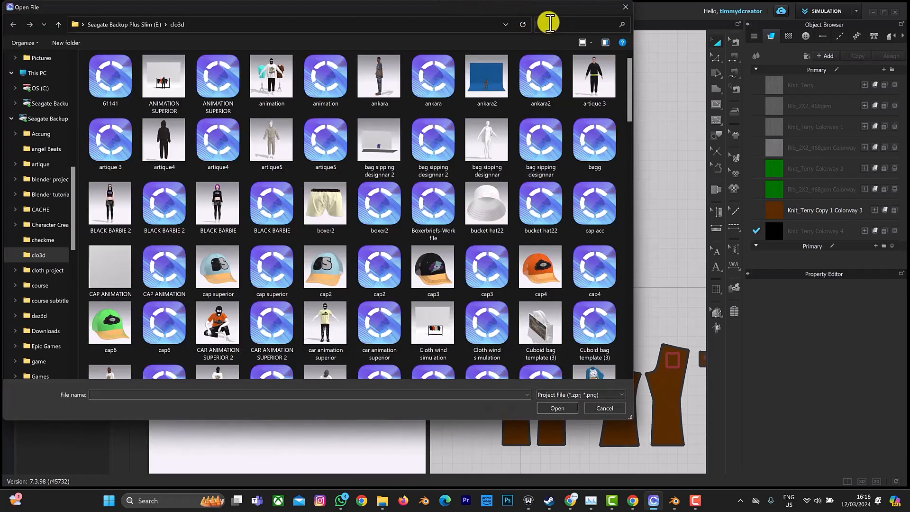
# - Search the clo3d folder for "hoodie" and open the "sipping designer hoodie" project with the default load options
pyautogui.click(550, 22)
pyautogui.write('hoodie')
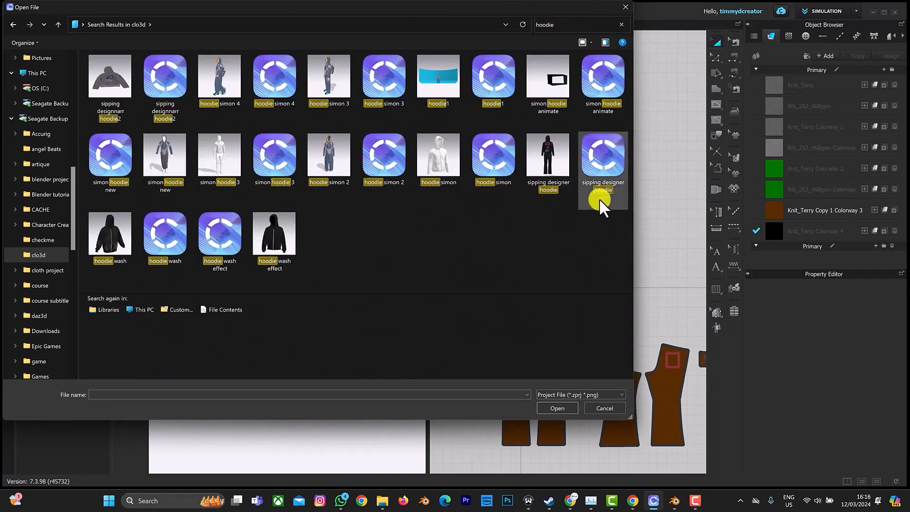
pyautogui.click(600, 171)
pyautogui.click(553, 408)
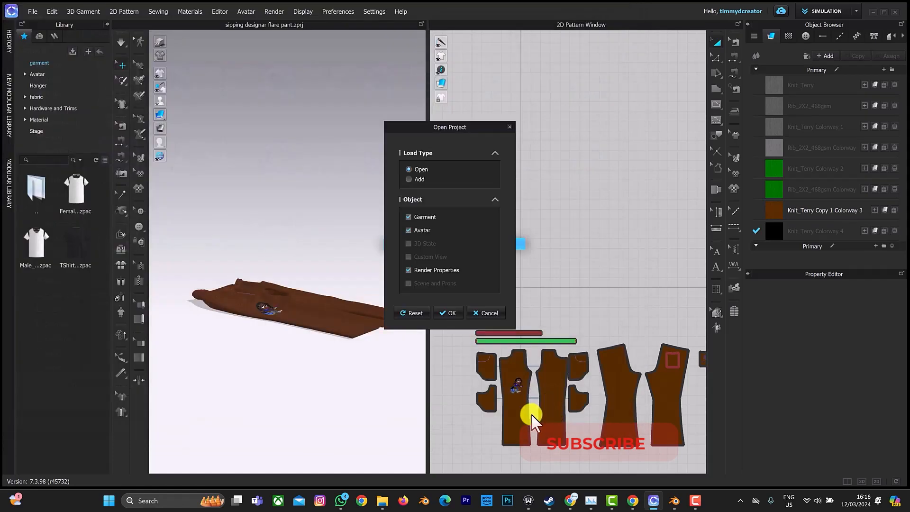
pyautogui.click(449, 313)
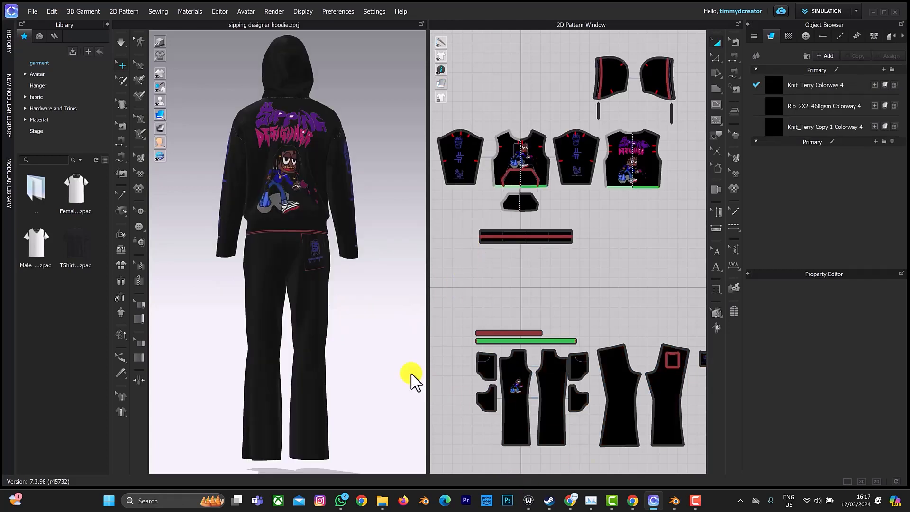
# - Remove the avatar and delete all the pant pattern pieces so only the hoodie remains
pyautogui.scroll(-2, 388, 327)
pyautogui.moveTo(382, 308); pyautogui.dragTo(408, 226, button='right')
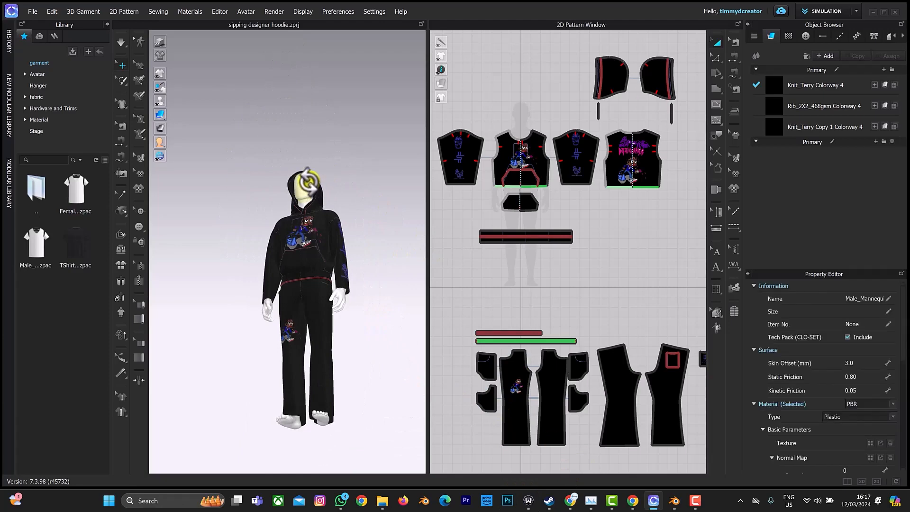
pyautogui.hotkey('shift', 'a')
pyautogui.moveTo(453, 306); pyautogui.dragTo(732, 457)
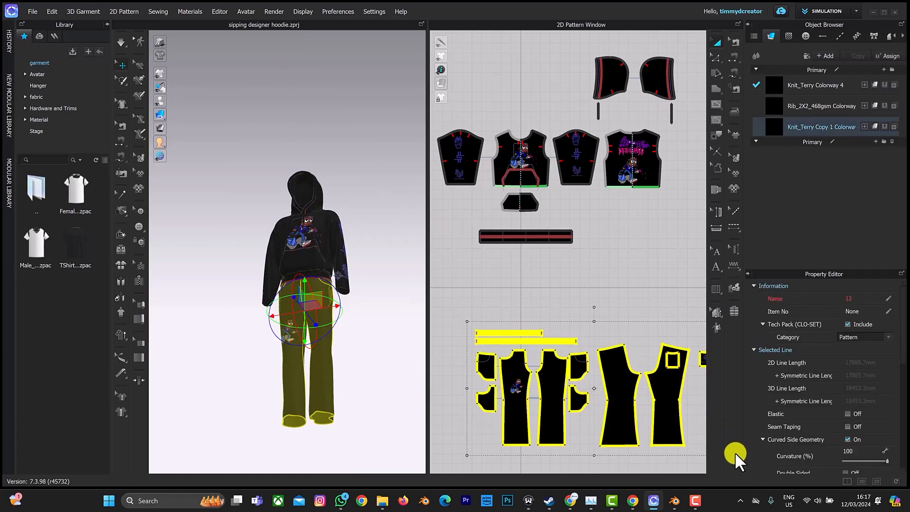
pyautogui.press('Delete')
# - Pack the UVs of all hoodie pattern pieces in the UV Editor workspace
pyautogui.click(841, 8)
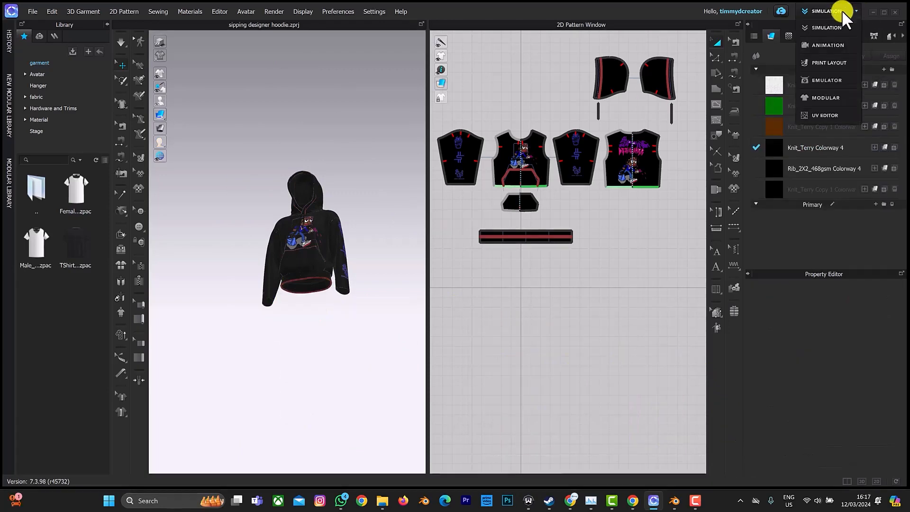
pyautogui.click(829, 114)
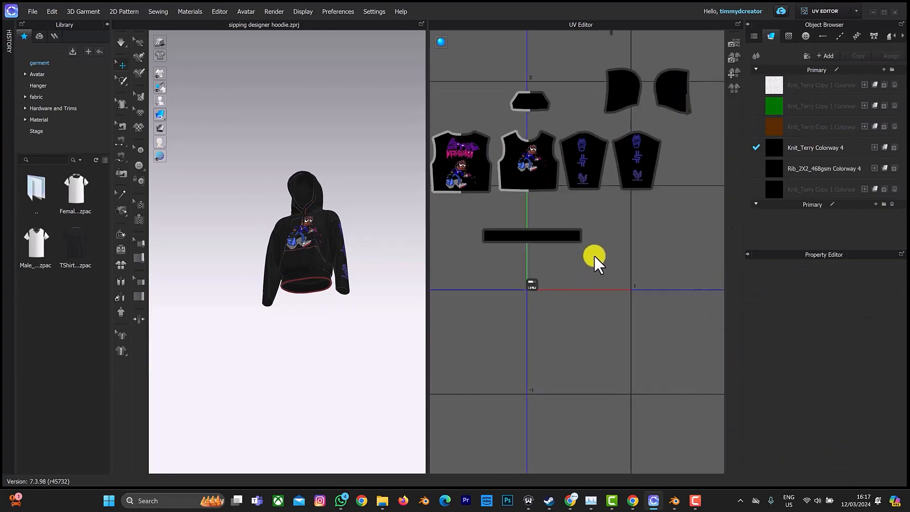
pyautogui.hotkey('ctrl', 'a')
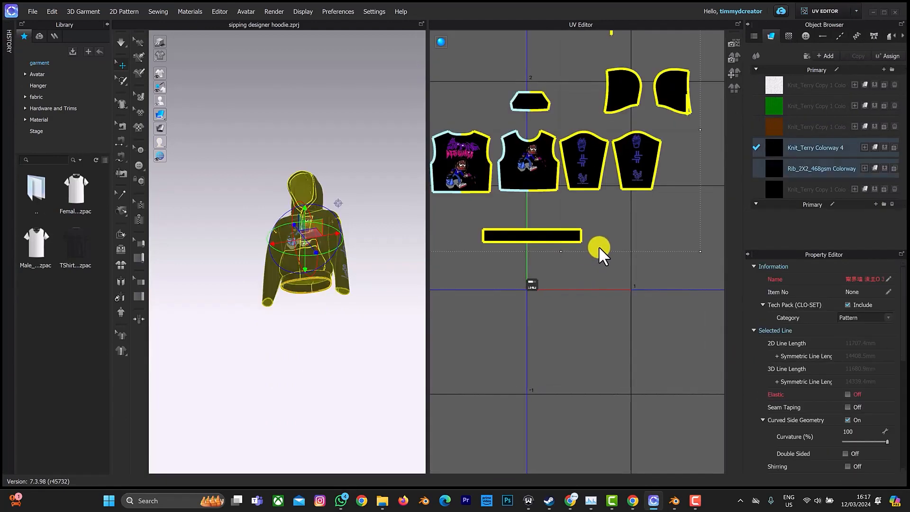
pyautogui.click(732, 90)
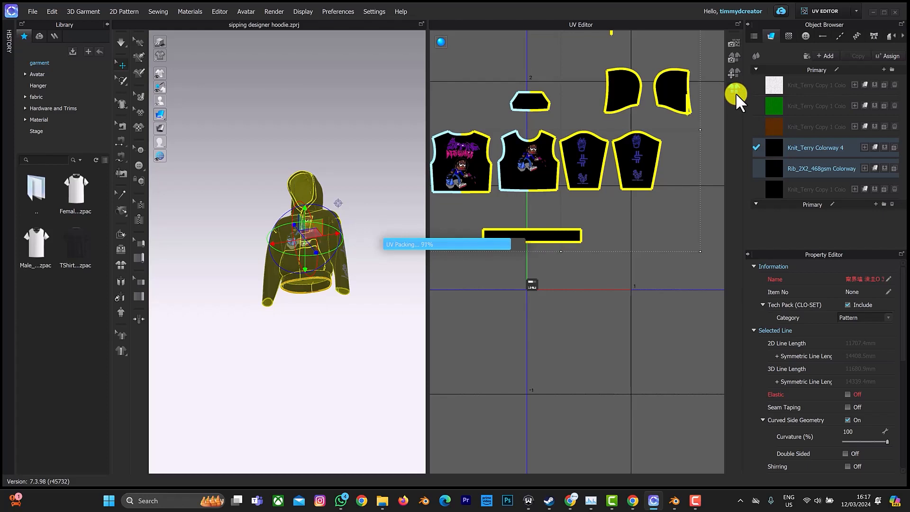
pyautogui.scroll(4, 543, 207)
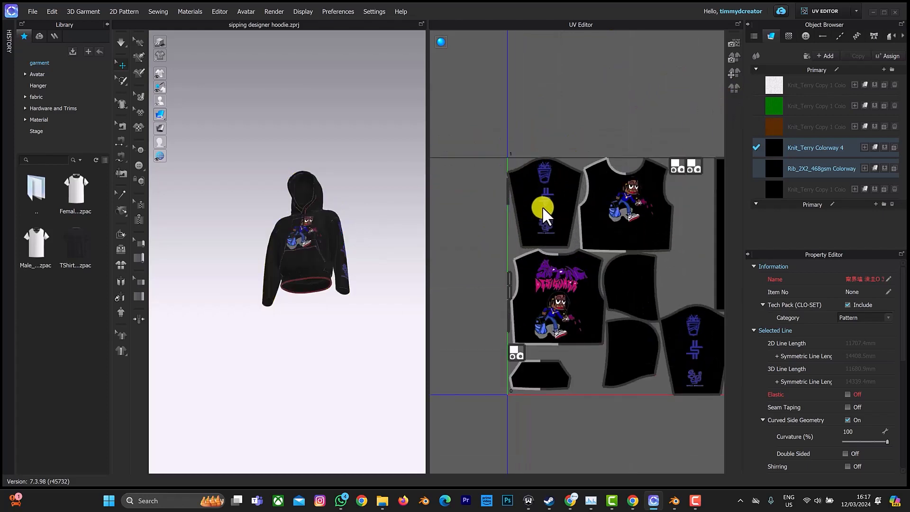
pyautogui.moveTo(607, 210); pyautogui.dragTo(550, 163, button='middle')
# - Return to the Simulation workspace, rotate the whole hoodie to lie flat, and lower it towards the ground
pyautogui.click(814, 10)
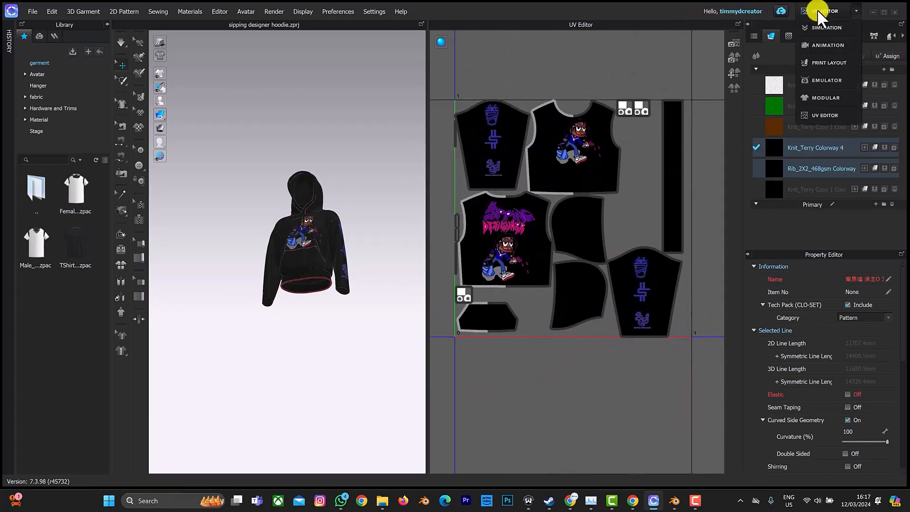
pyautogui.click(812, 22)
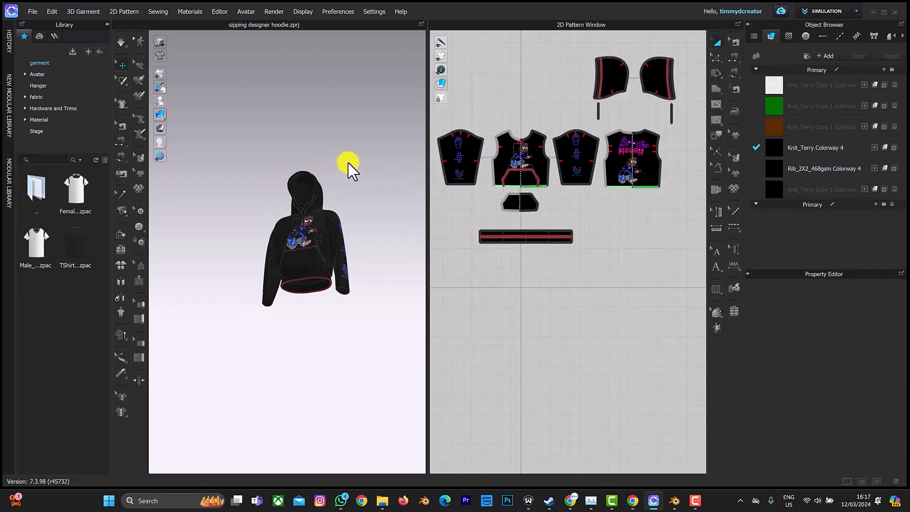
pyautogui.moveTo(349, 166); pyautogui.dragTo(348, 180, button='right')
pyautogui.hotkey('ctrl', 'a')
pyautogui.moveTo(326, 241); pyautogui.dragTo(356, 246, button='right')
pyautogui.moveTo(325, 210); pyautogui.dragTo(295, 225)
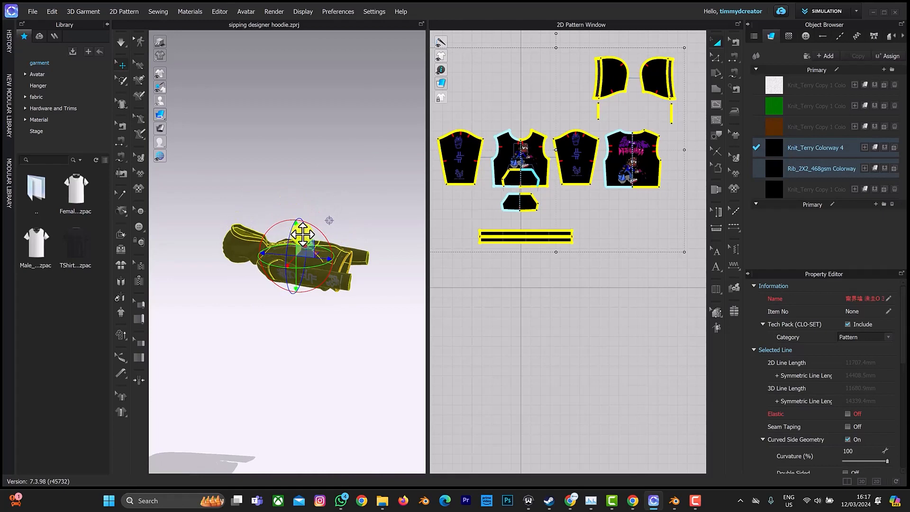
pyautogui.moveTo(299, 287); pyautogui.dragTo(299, 380)
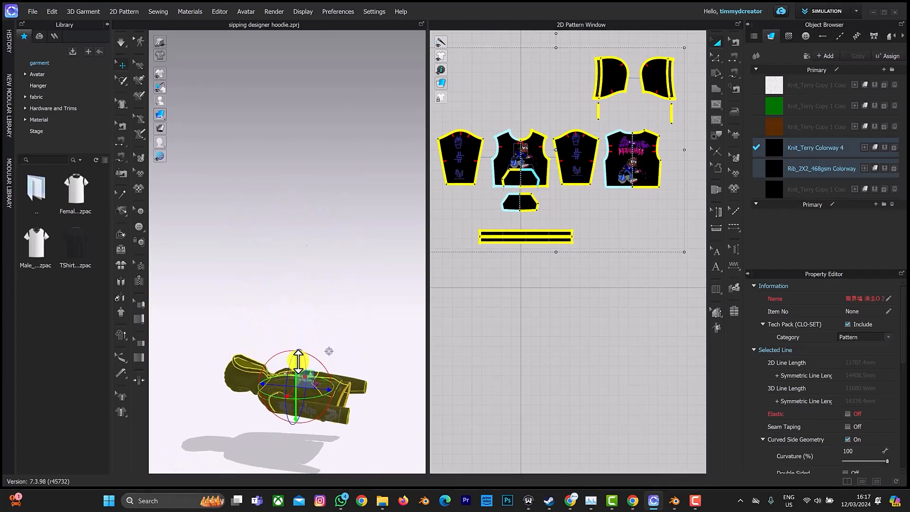
pyautogui.moveTo(298, 327); pyautogui.dragTo(277, 341, button='right')
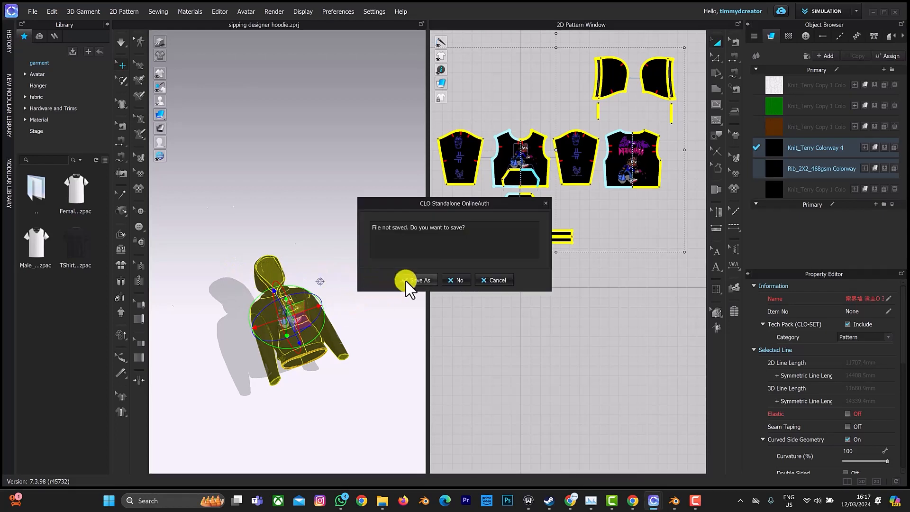
# - Discard the unsaved hoodie changes, search the clo3d folder for "sipping", and open the "sipping designnarr hoodie2" project with the default load options
pyautogui.click(447, 285)
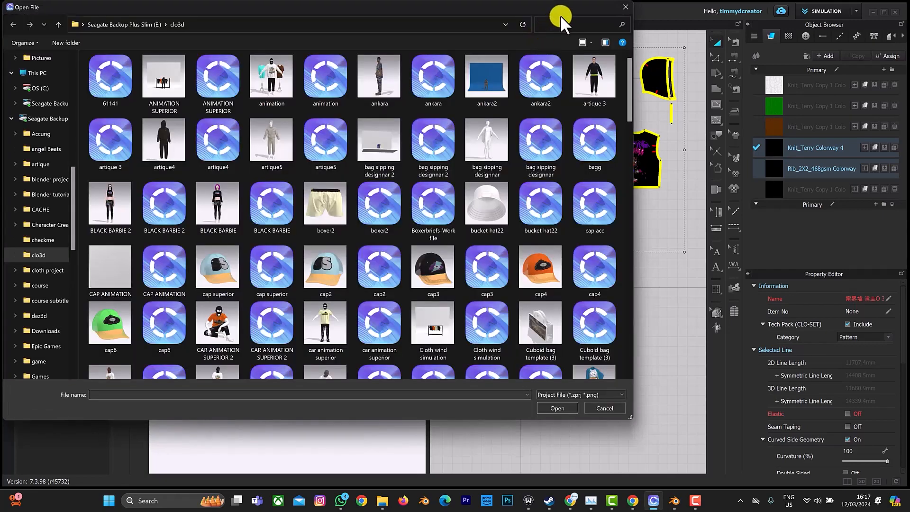
pyautogui.click(560, 18)
pyautogui.write('sipping')
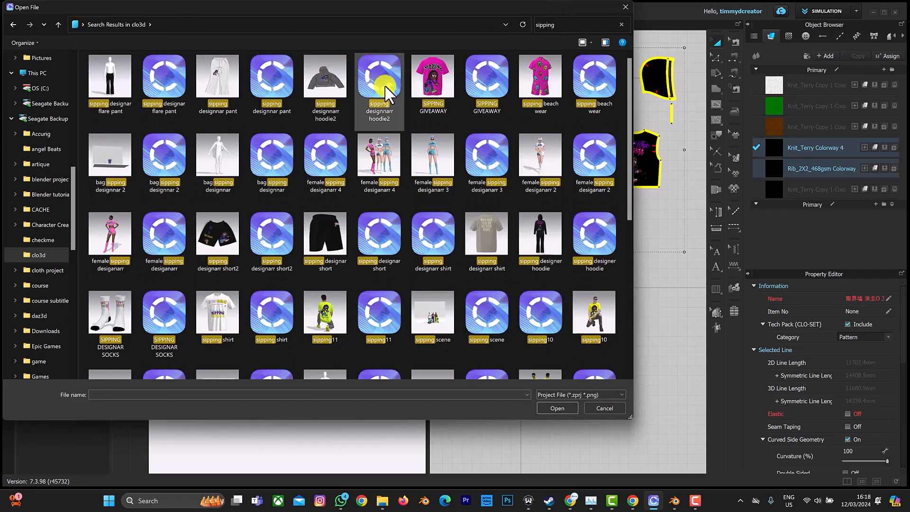
pyautogui.click(385, 85)
pyautogui.click(565, 409)
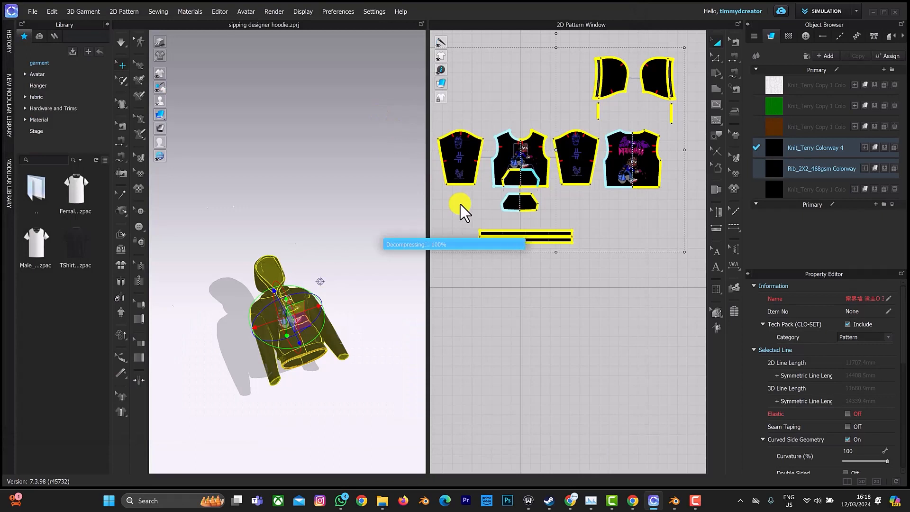
pyautogui.click(451, 309)
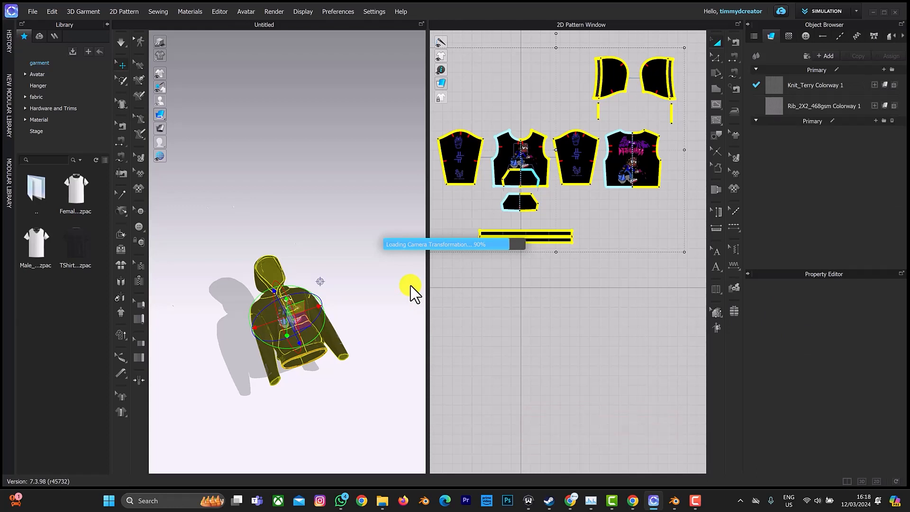
pyautogui.moveTo(361, 265)
pyautogui.mouseDown(button='right')
pyautogui.moveTo(391, 253)
pyautogui.moveTo(358, 276)
pyautogui.mouseUp(button='right')
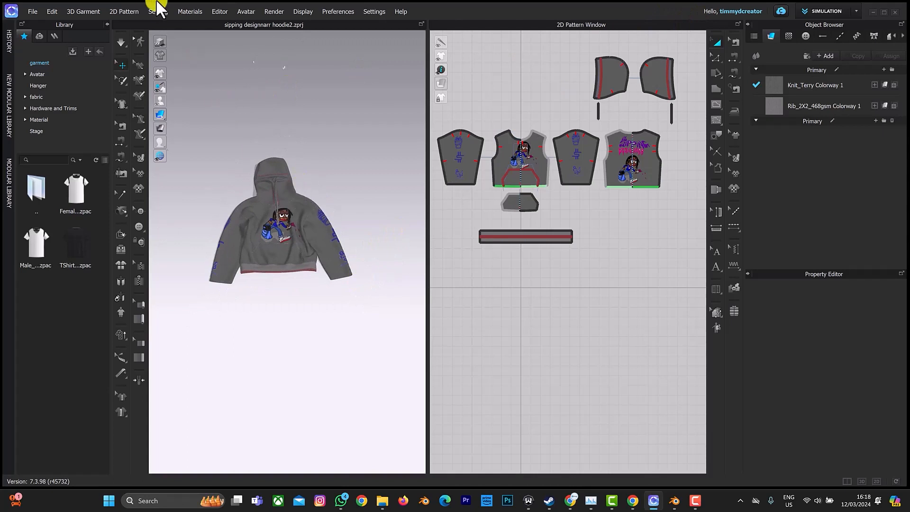
# - Start an OBJ export of the flat hoodie named hoodie1 in the hoodie folder
pyautogui.click(32, 12)
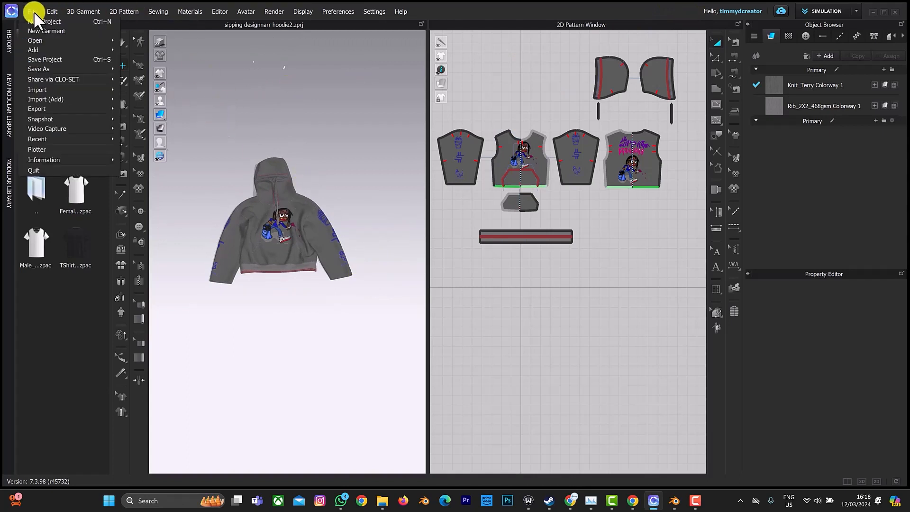
pyautogui.moveTo(69, 108)
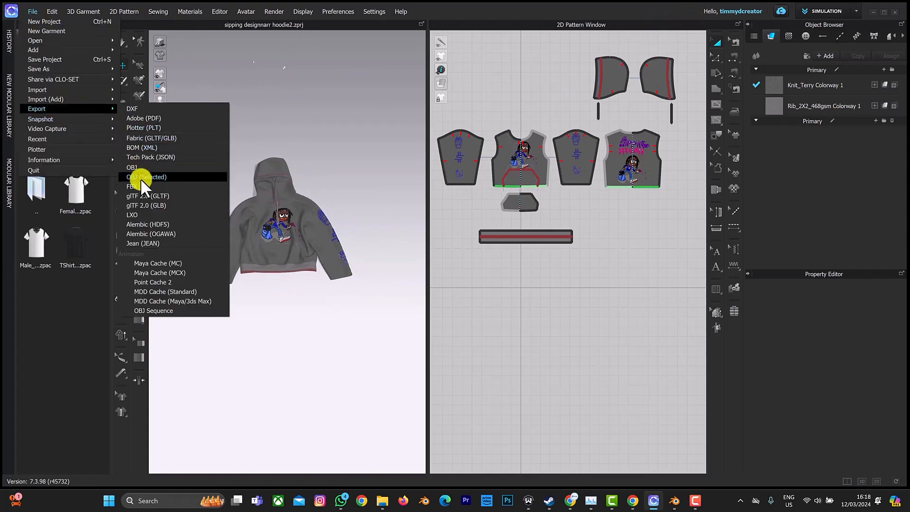
pyautogui.click(147, 166)
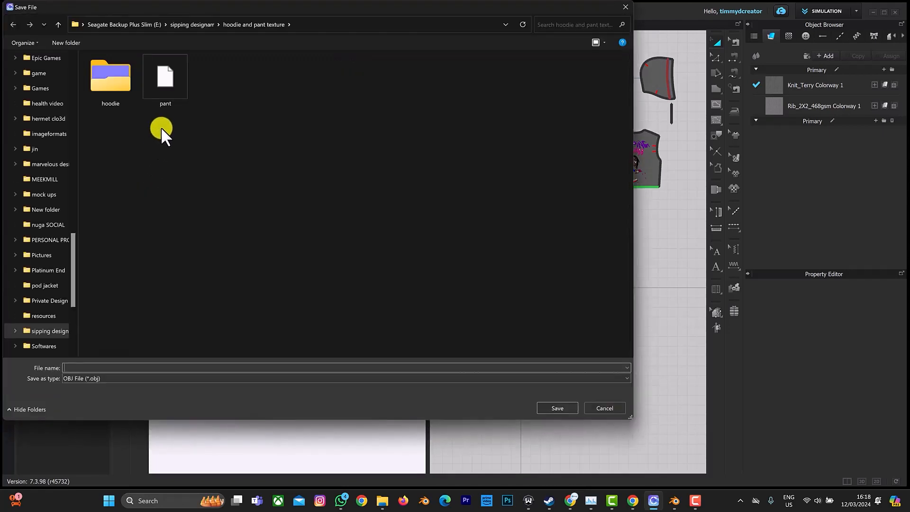
pyautogui.doubleClick(112, 71)
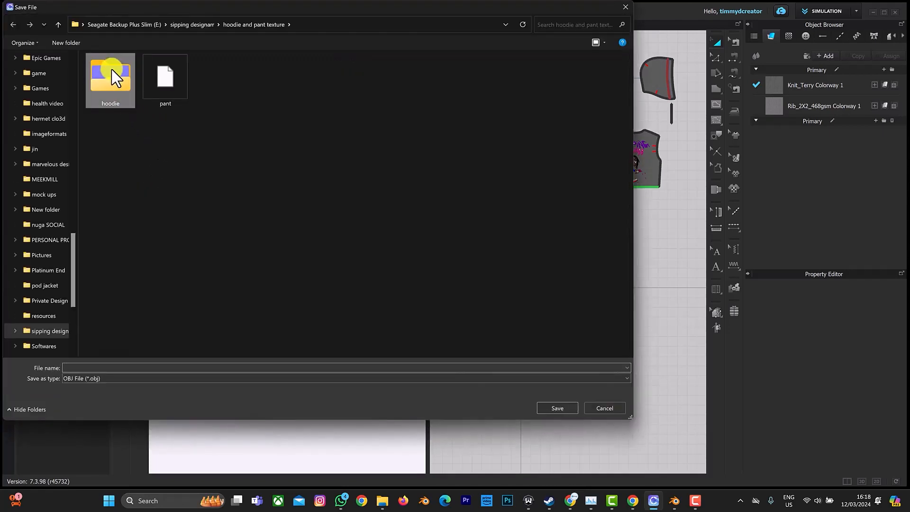
pyautogui.click(147, 368)
pyautogui.write('hoddie1')
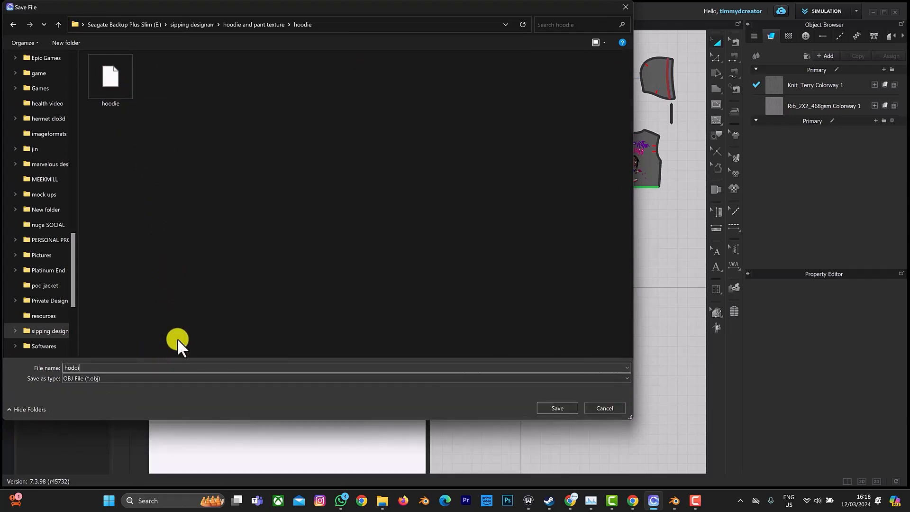
pyautogui.press('BackSpace')
pyautogui.press('BackSpace')
pyautogui.press('BackSpace')
pyautogui.press('BackSpace')
pyautogui.press('BackSpace')
pyautogui.write('odie1')
pyautogui.press('Return')
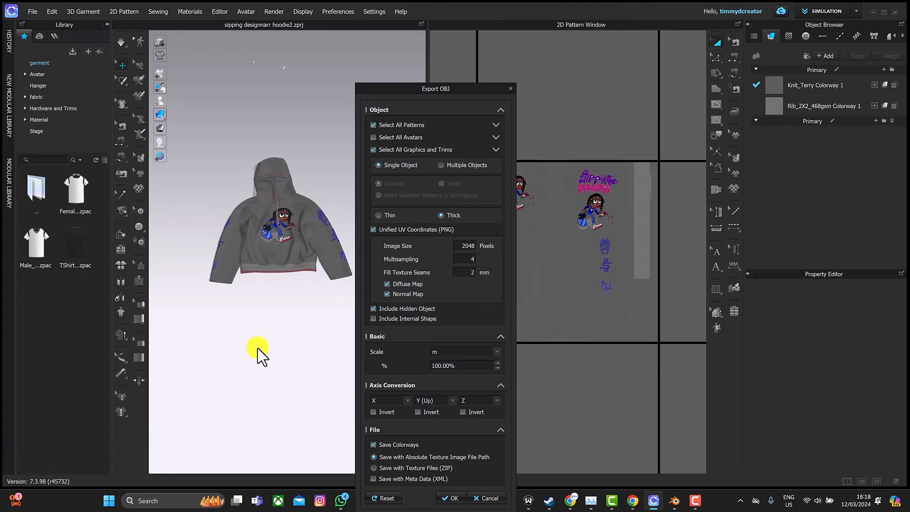
# - Compare the OBJ export options with Unified UV Coordinates on and off, turn off Save Colorways, and close the settings without exporting
pyautogui.click(373, 230)
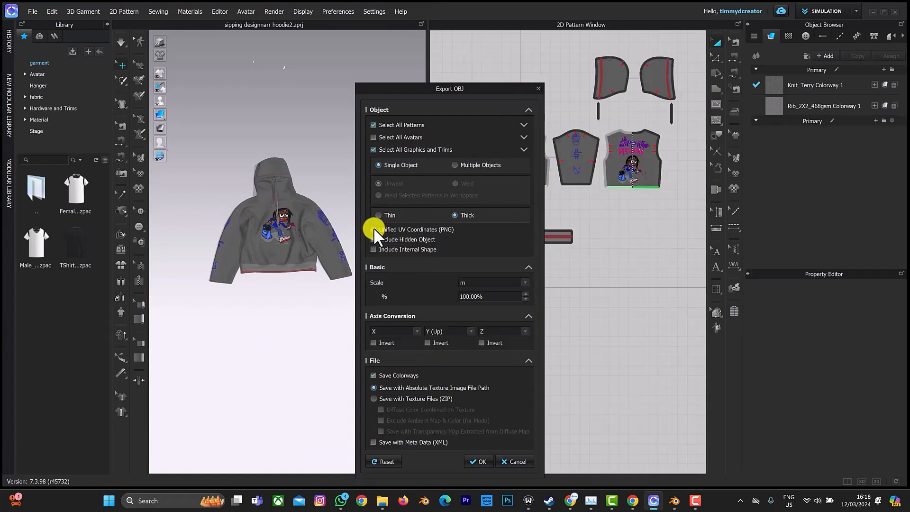
pyautogui.click(374, 230)
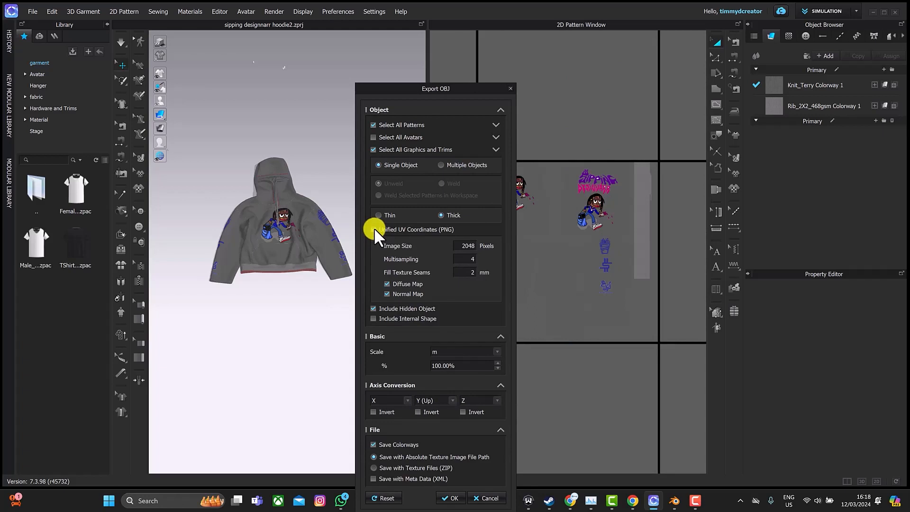
pyautogui.click(373, 229)
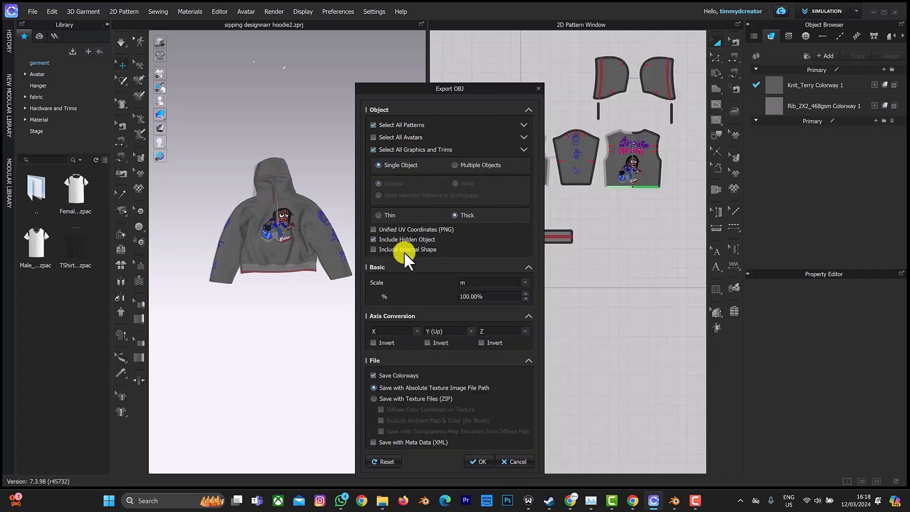
pyautogui.click(373, 229)
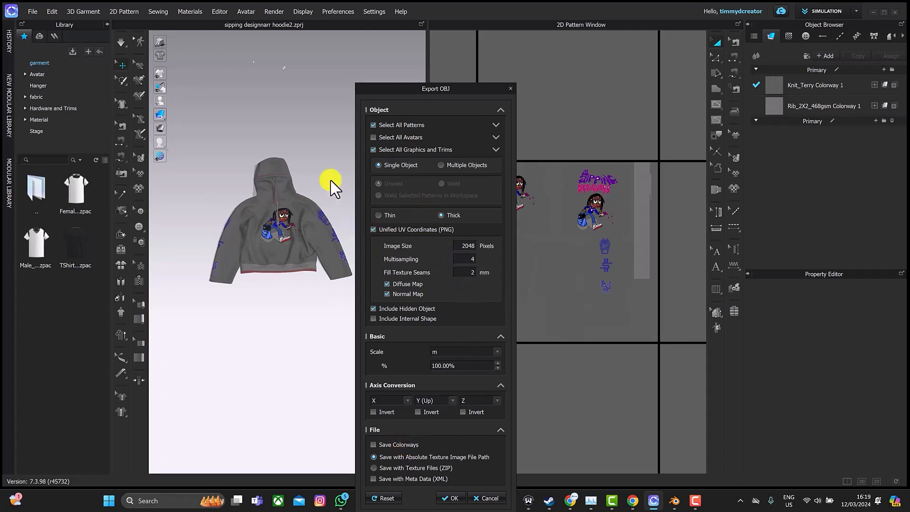
pyautogui.click(374, 230)
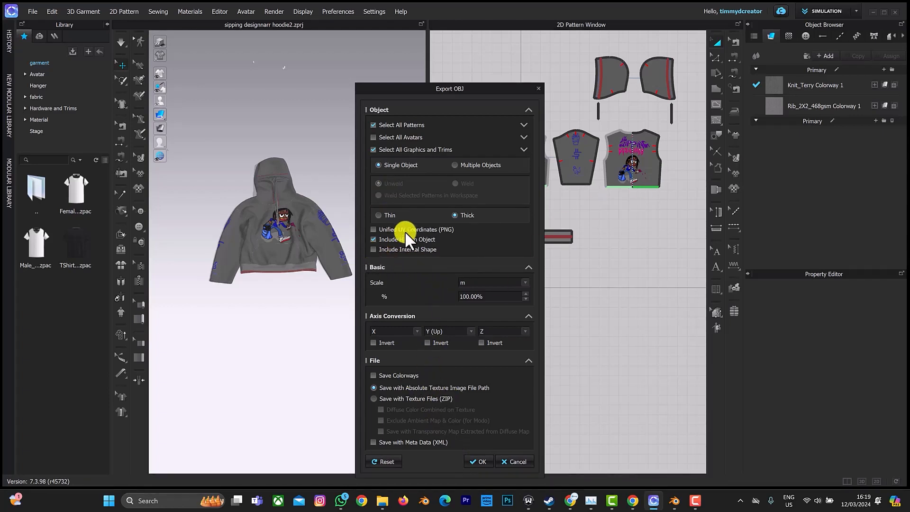
pyautogui.click(373, 229)
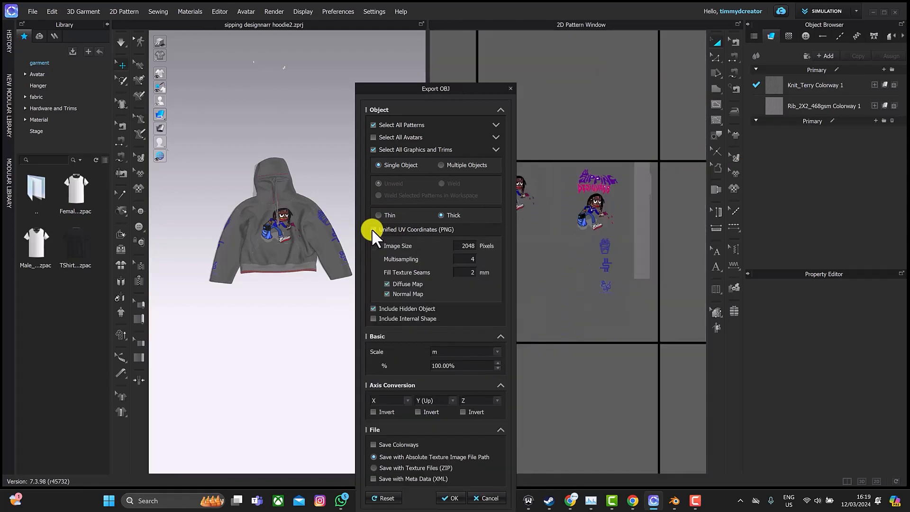
pyautogui.click(373, 229)
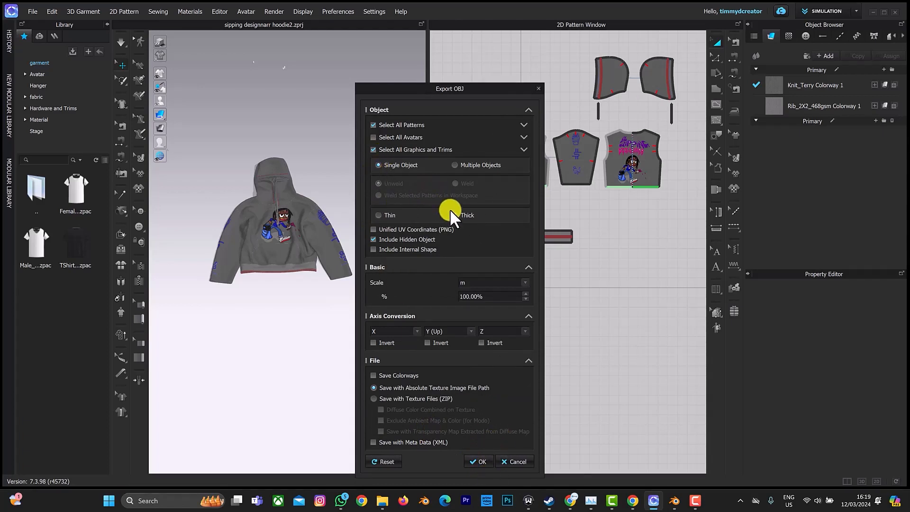
pyautogui.click(537, 90)
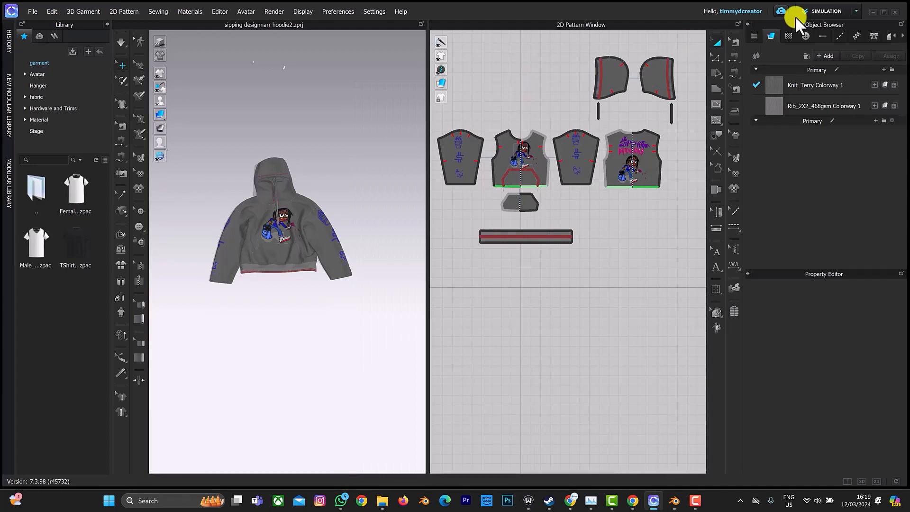
# - Open the texture bake settings in the UV Editor workspace and set the saving path to hoodie1 in the hoodie folder
pyautogui.click(811, 10)
pyautogui.click(818, 116)
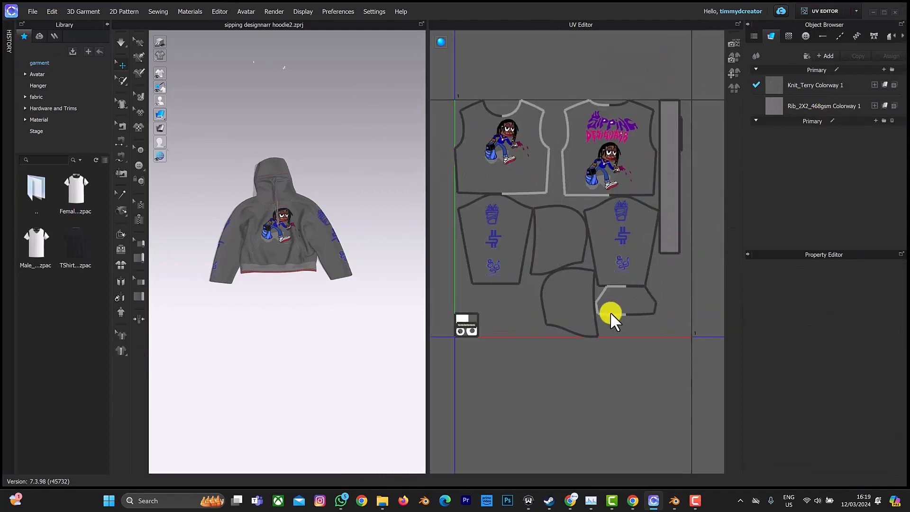
pyautogui.click(735, 56)
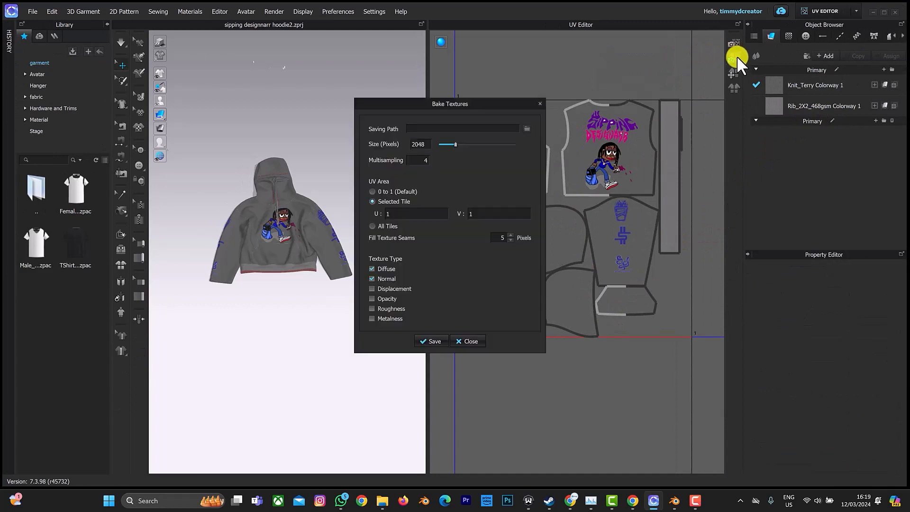
pyautogui.click(525, 127)
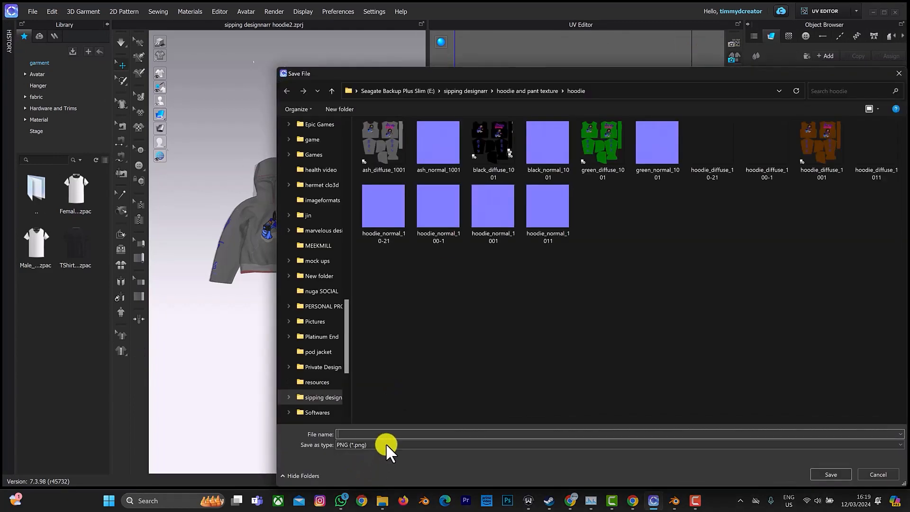
pyautogui.write('hoodi')
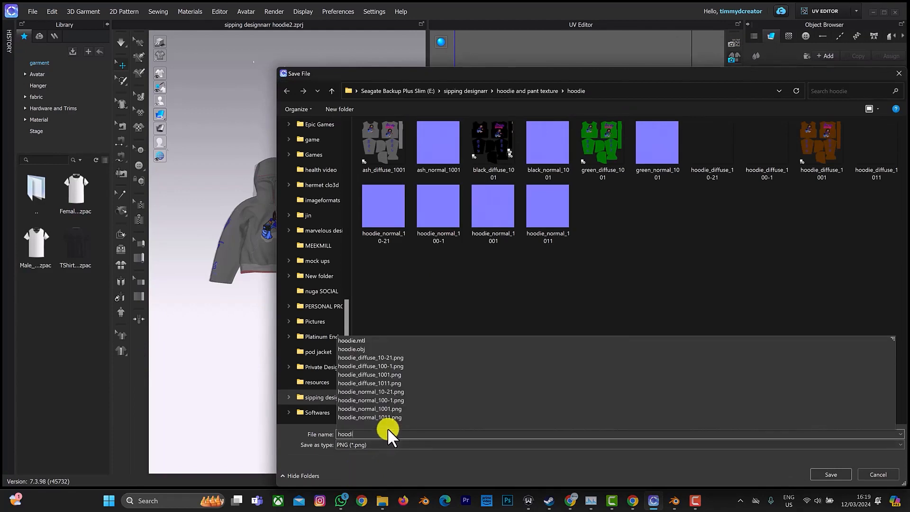
pyautogui.write('e1')
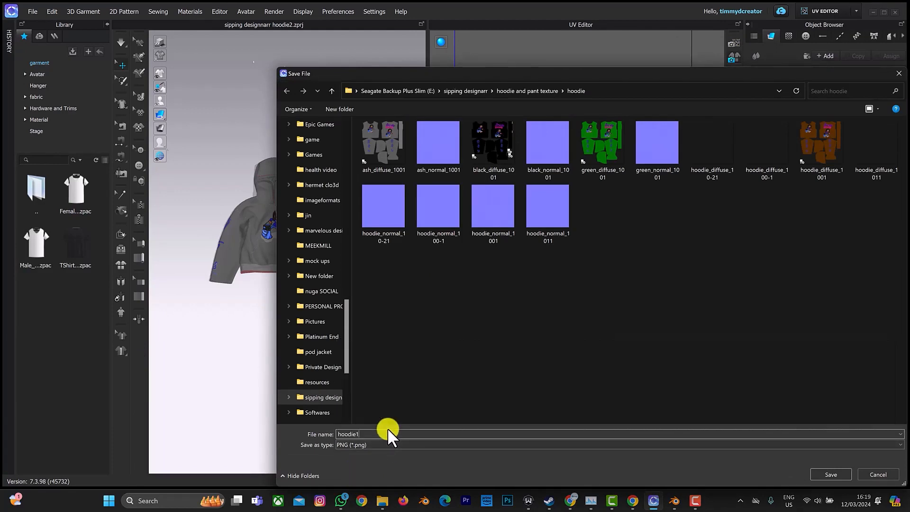
pyautogui.press('Return')
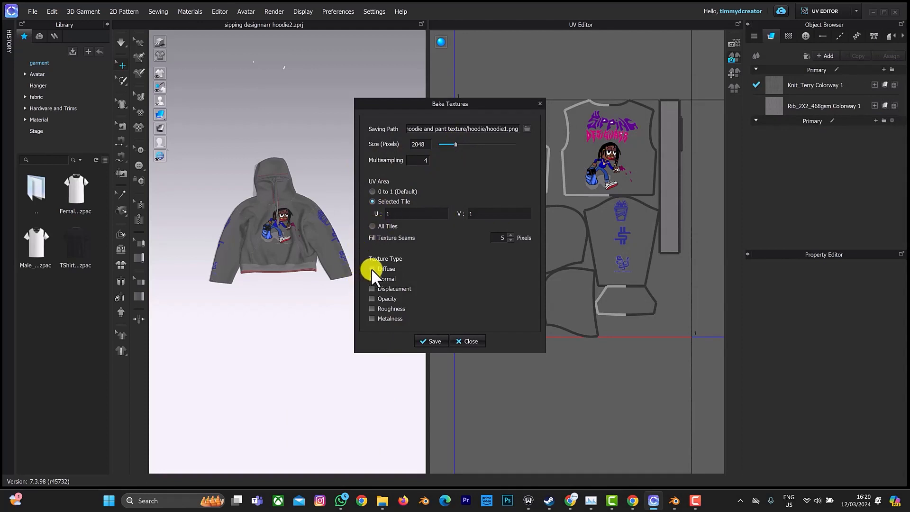
# - Close the texture bake settings without saving and open the Colorway Editor for the hoodie
pyautogui.click(539, 103)
pyautogui.click(215, 11)
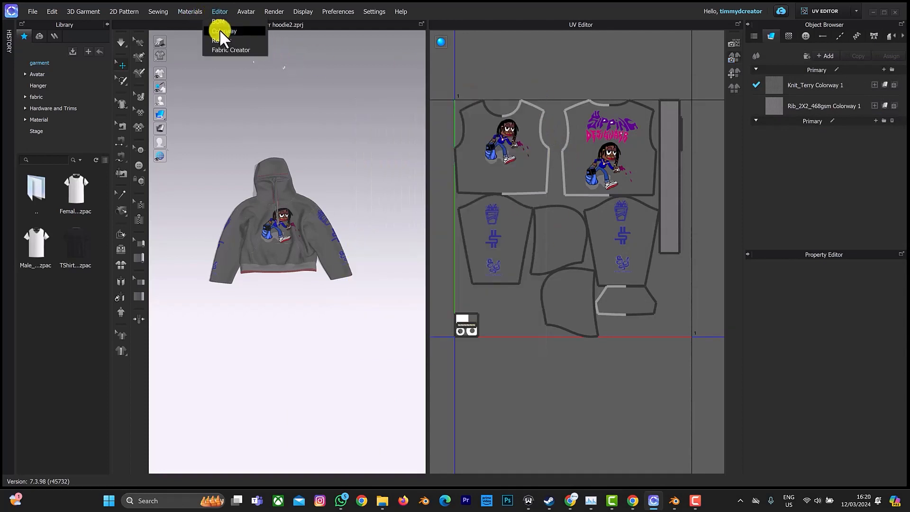
pyautogui.click(222, 33)
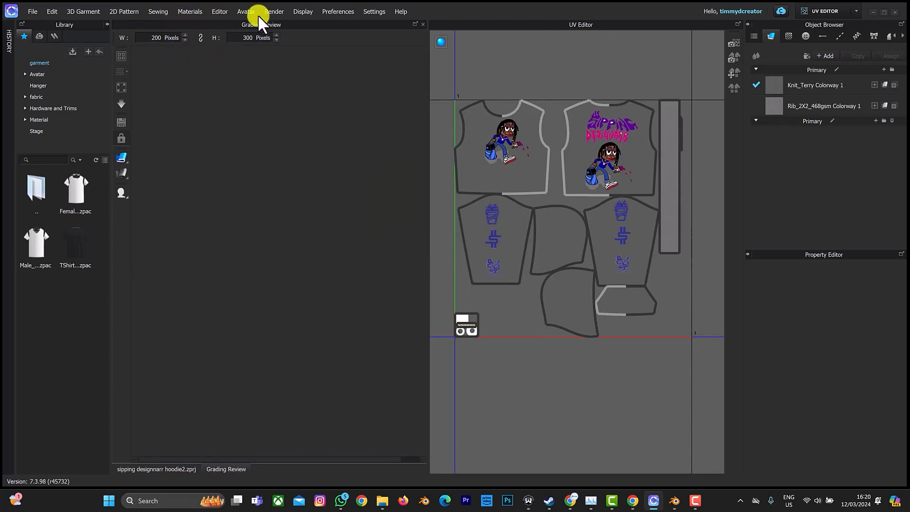
pyautogui.click(218, 12)
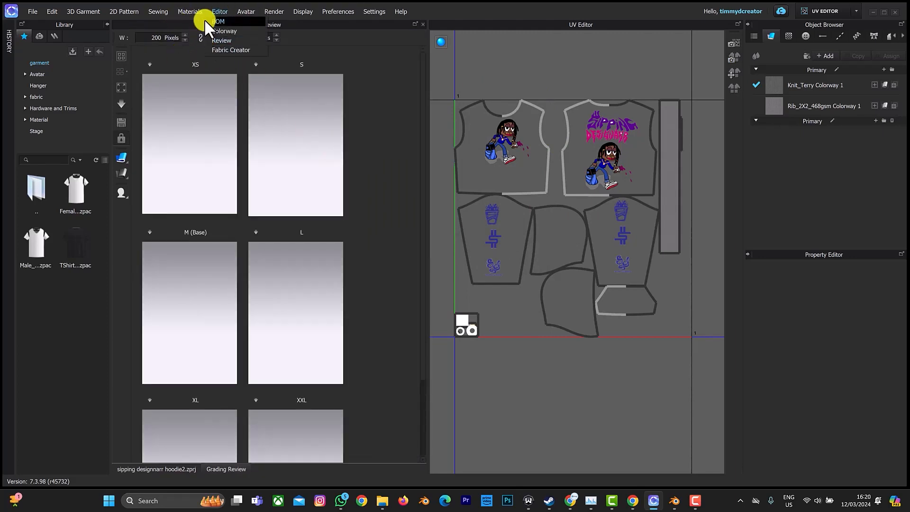
pyautogui.click(232, 30)
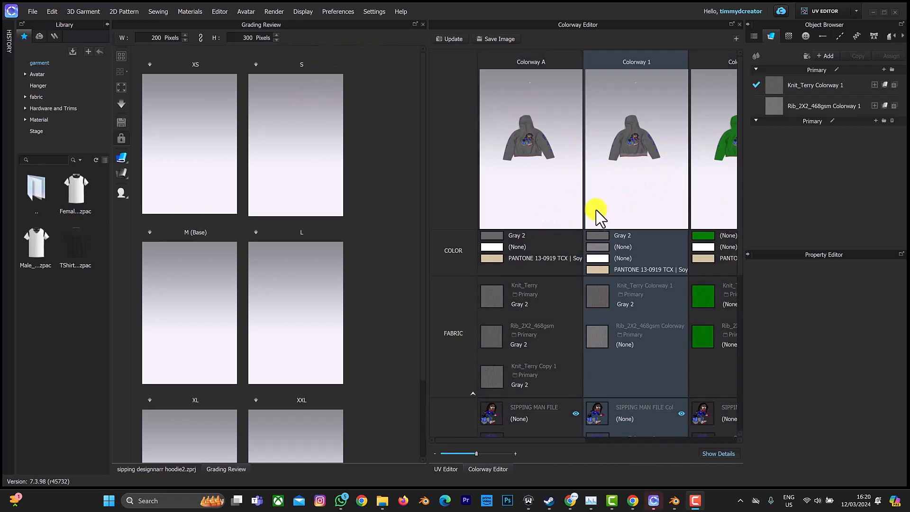
# - Look through the hoodie's colorways and activate the brown Orange 4 colorway
pyautogui.scroll(-2, 715, 125)
pyautogui.scroll(2, 713, 128)
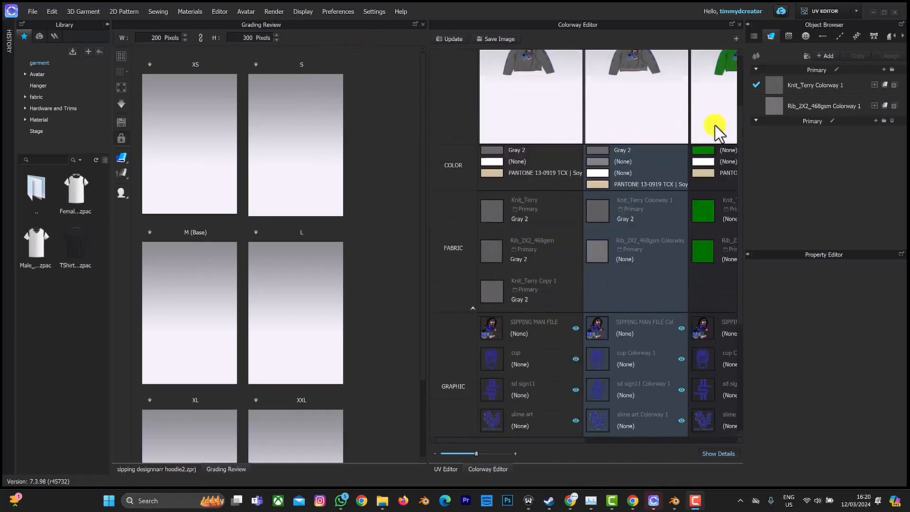
pyautogui.moveTo(561, 439); pyautogui.dragTo(735, 431)
pyautogui.click(561, 118)
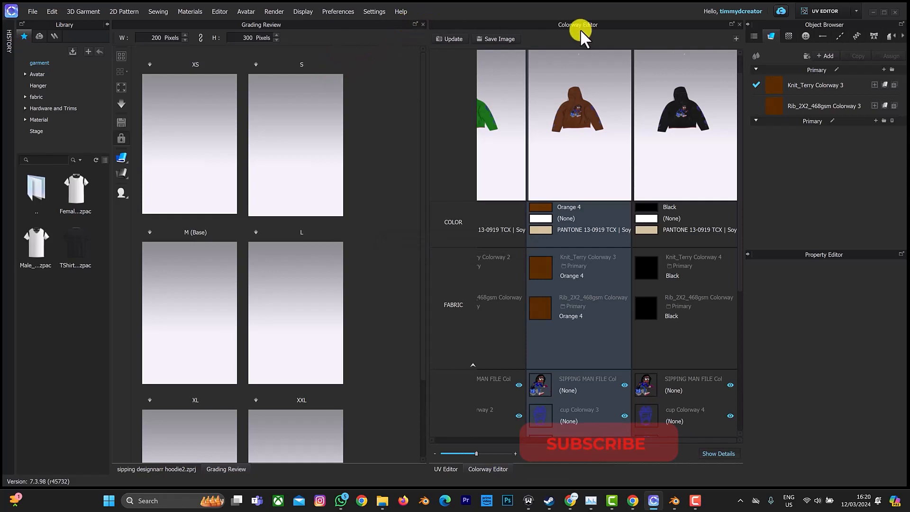
# - Close the Grading Review and Colorway Editor, and view the texture bake settings for the brown hoodie without baking
pyautogui.click(422, 25)
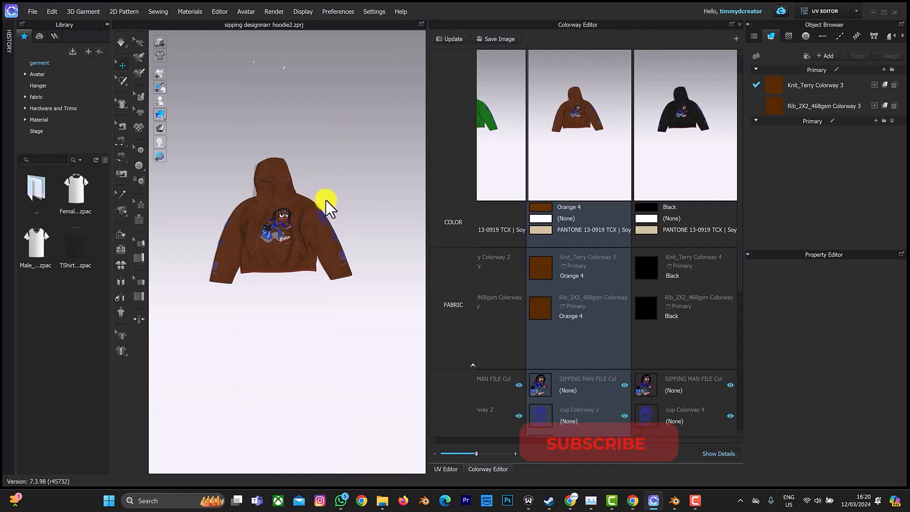
pyautogui.moveTo(326, 201); pyautogui.dragTo(329, 188, button='right')
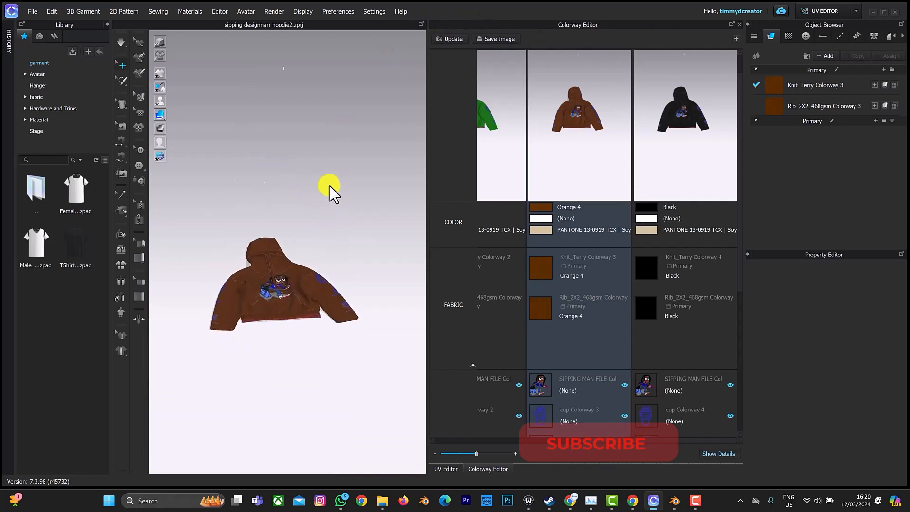
pyautogui.click(738, 22)
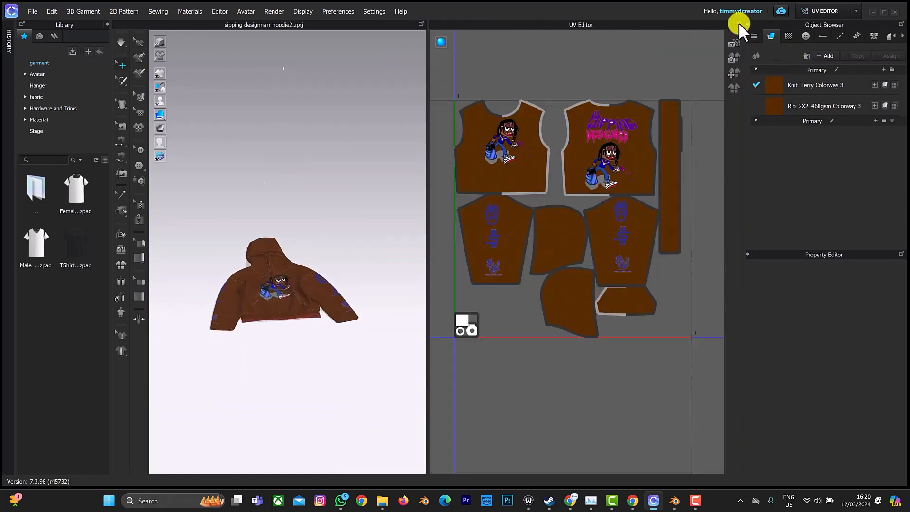
pyautogui.click(728, 58)
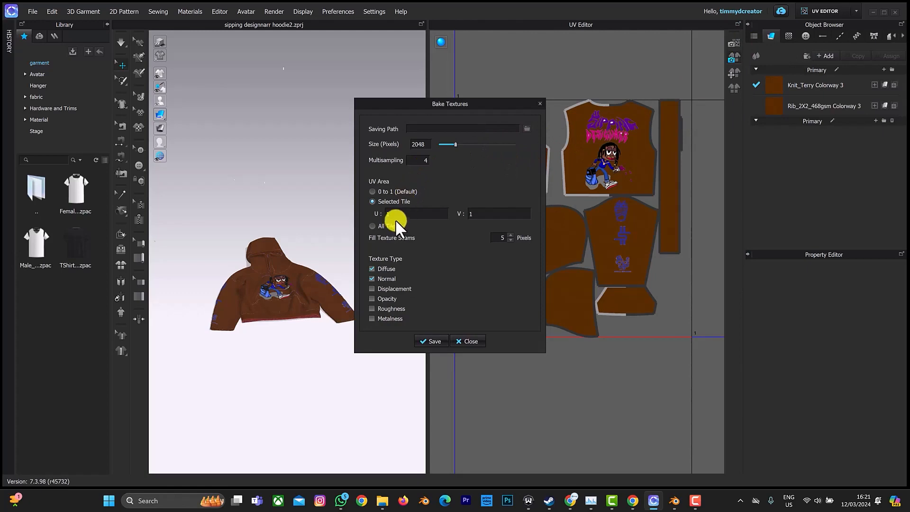
pyautogui.click(540, 101)
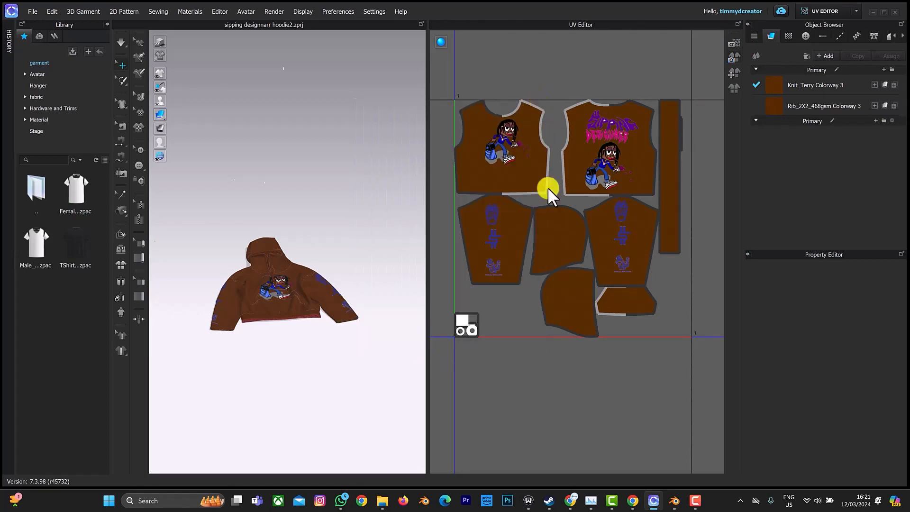
# - Switch to the garage scene in Blender and change the Asset Browser area to a Timeline
pyautogui.click(674, 501)
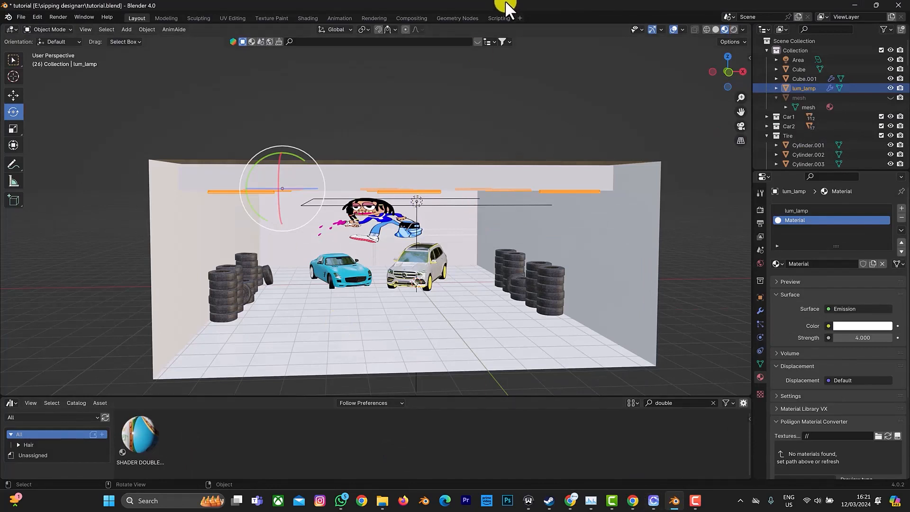
pyautogui.click(11, 402)
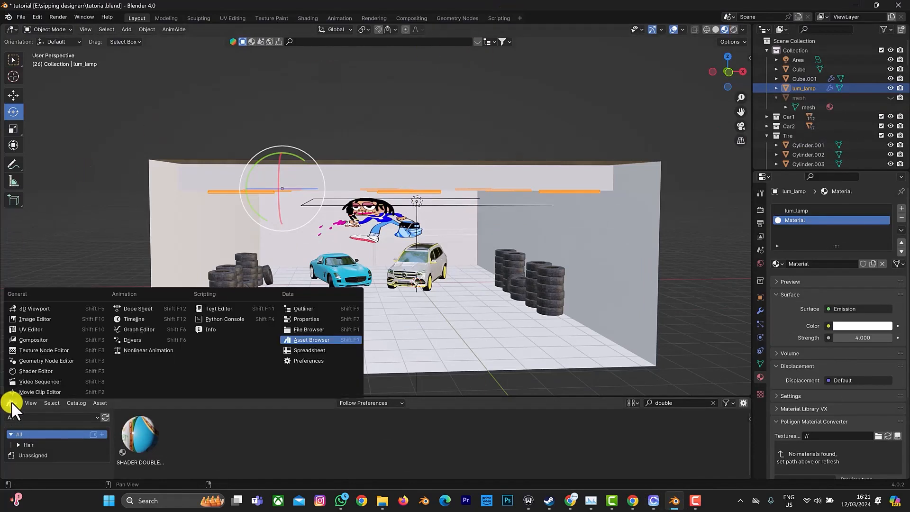
pyautogui.click(136, 319)
# - Import pant.obj as Wavefront OBJ from the "hoodie and pant texture" folder with the default import options
pyautogui.click(22, 18)
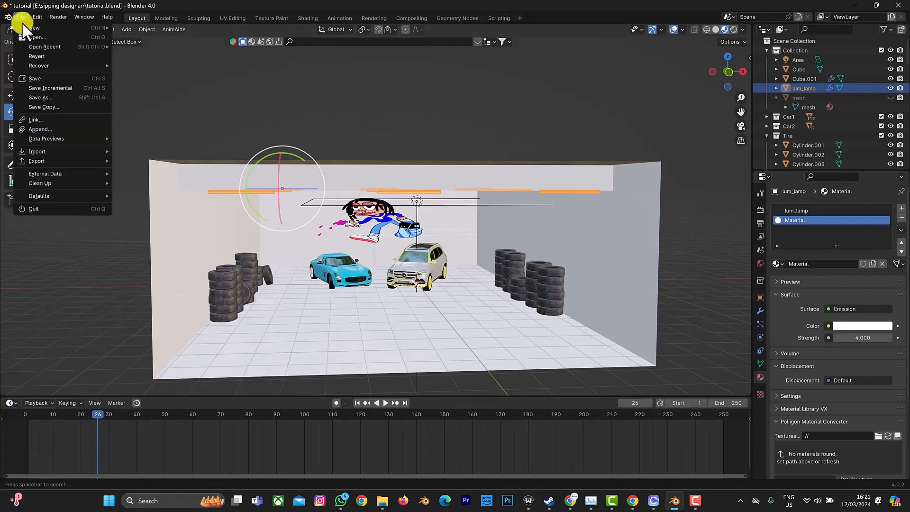
pyautogui.moveTo(47, 153)
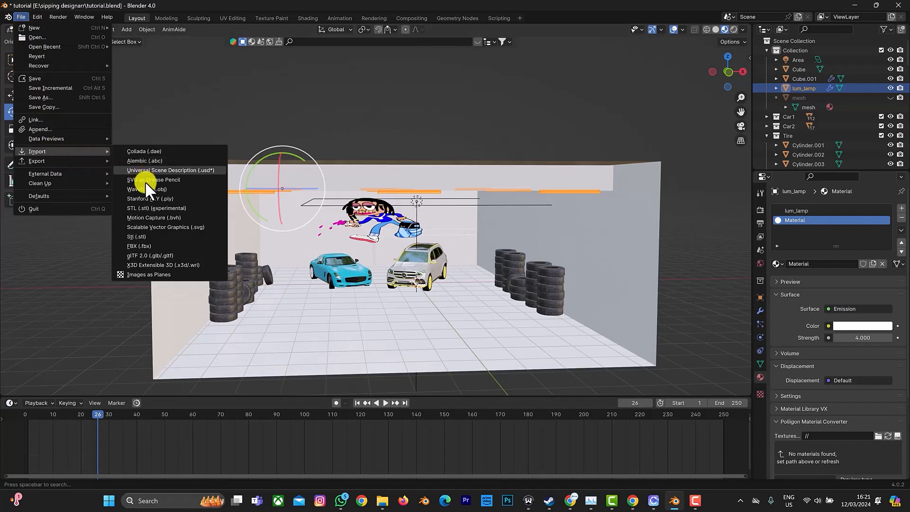
pyautogui.click(154, 192)
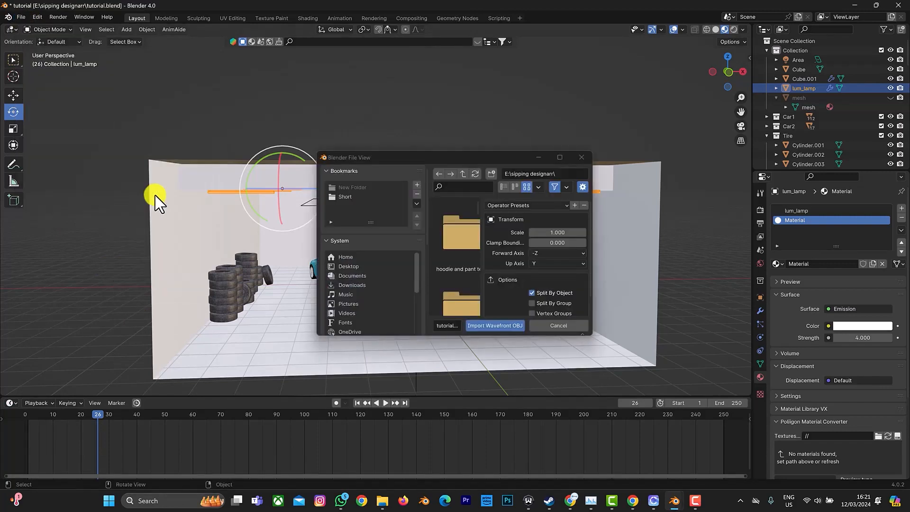
pyautogui.click(561, 156)
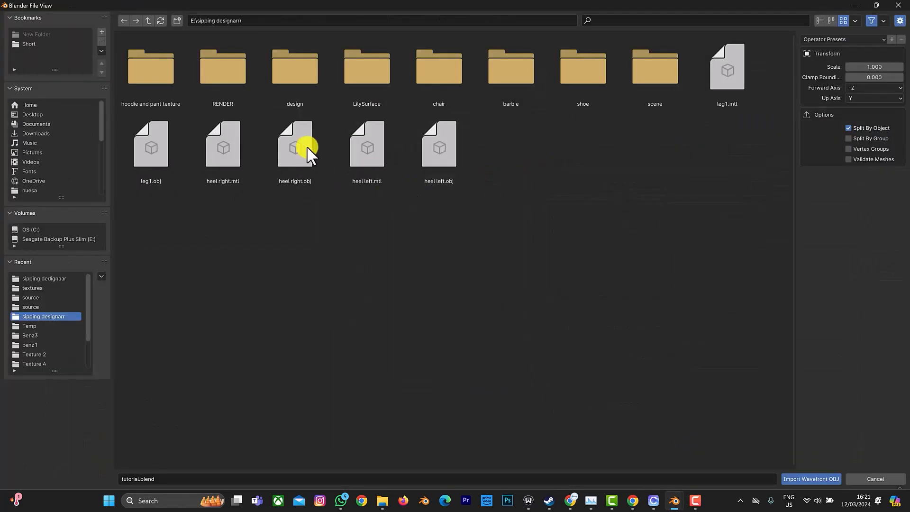
pyautogui.click(147, 105)
pyautogui.doubleClick(148, 105)
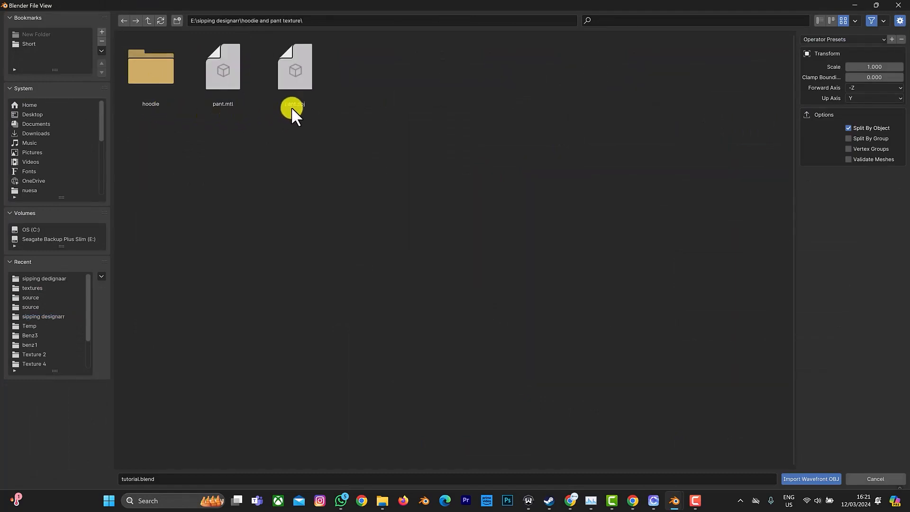
pyautogui.click(308, 61)
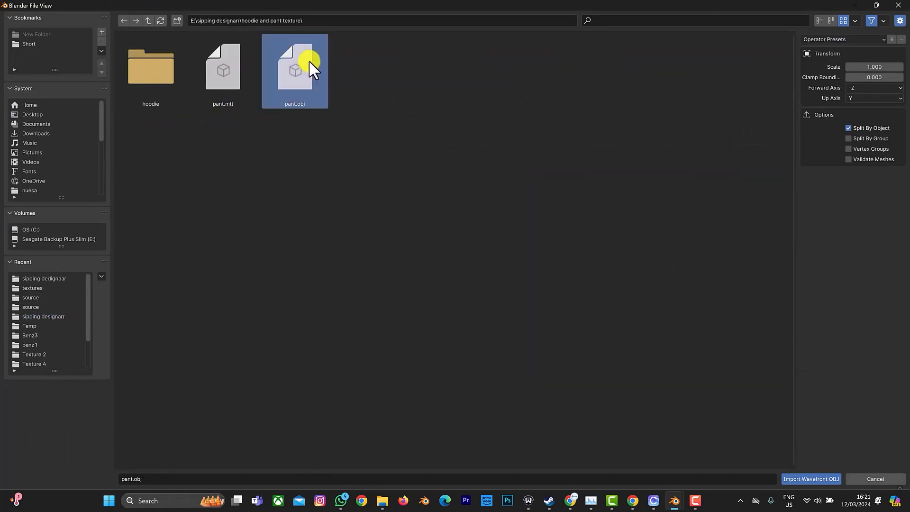
pyautogui.click(810, 478)
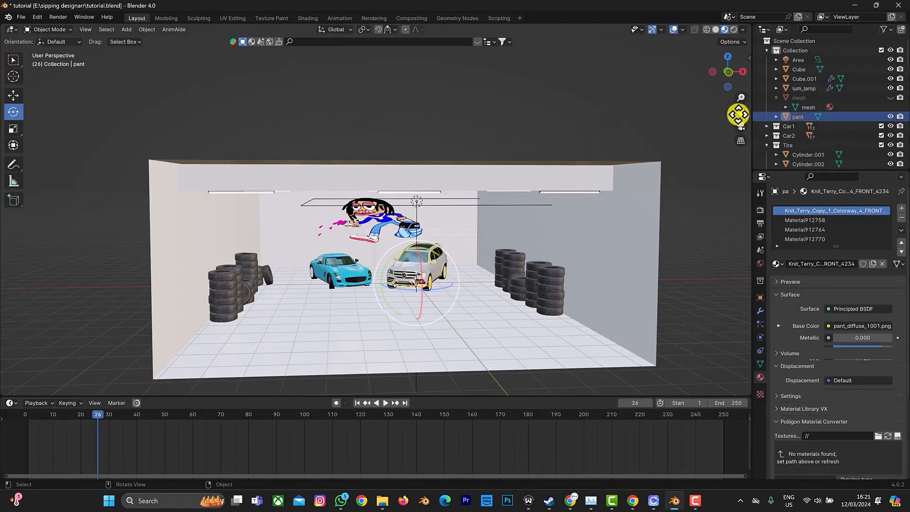
# - Move the imported pant about 10 m along the negative Y axis, onto the open floor in front of the cars
pyautogui.press('g')
pyautogui.press('y')
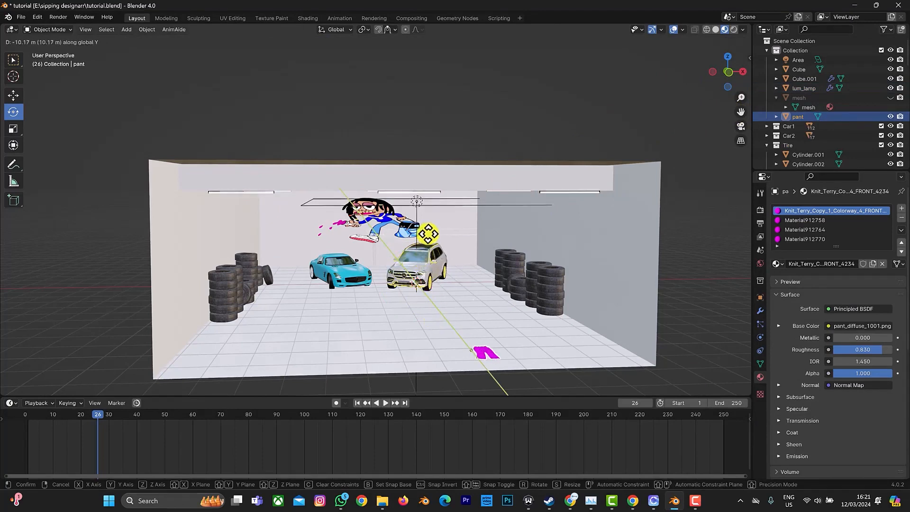
pyautogui.click(431, 243)
pyautogui.scroll(3, 487, 381)
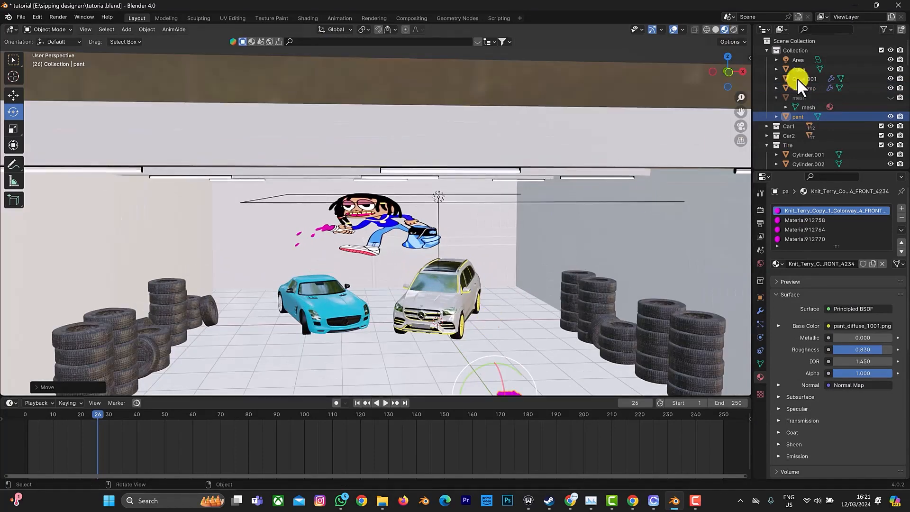
pyautogui.moveTo(740, 116); pyautogui.dragTo(656, 185)
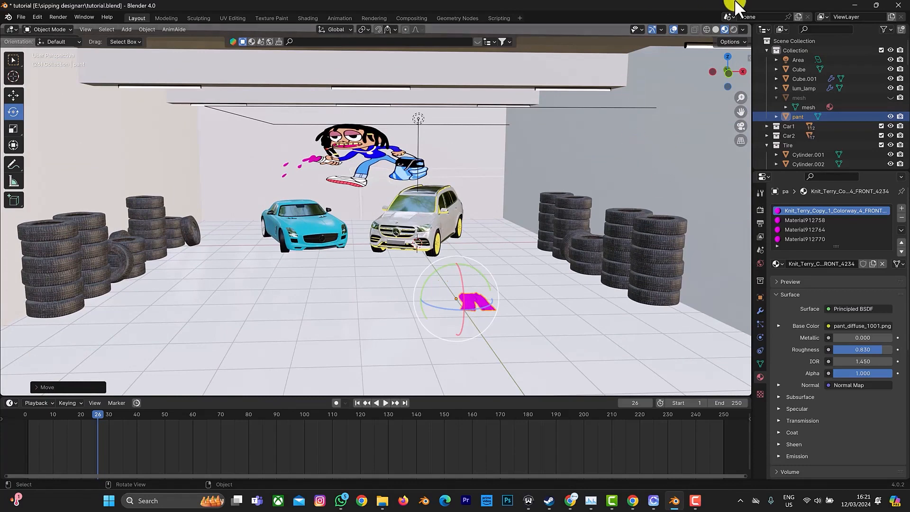
# - Set the pant's origin to its geometry
pyautogui.rightClick(479, 300)
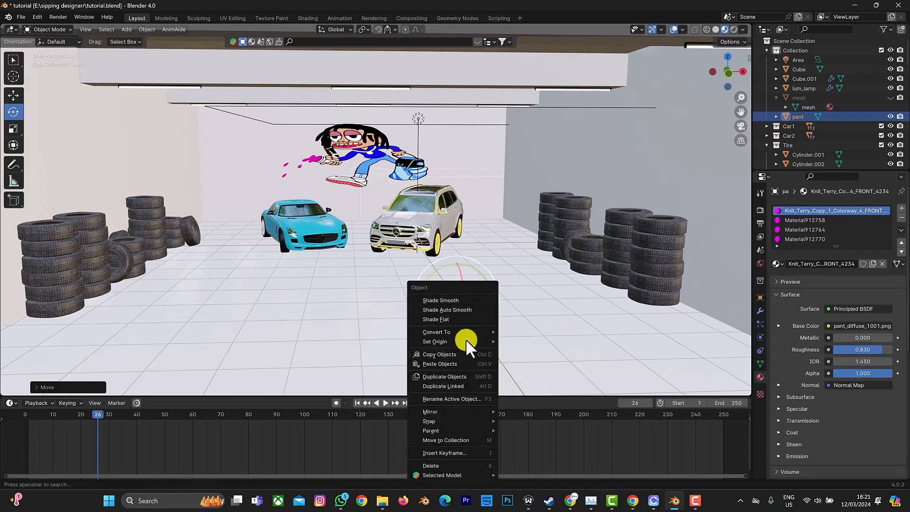
pyautogui.moveTo(466, 338)
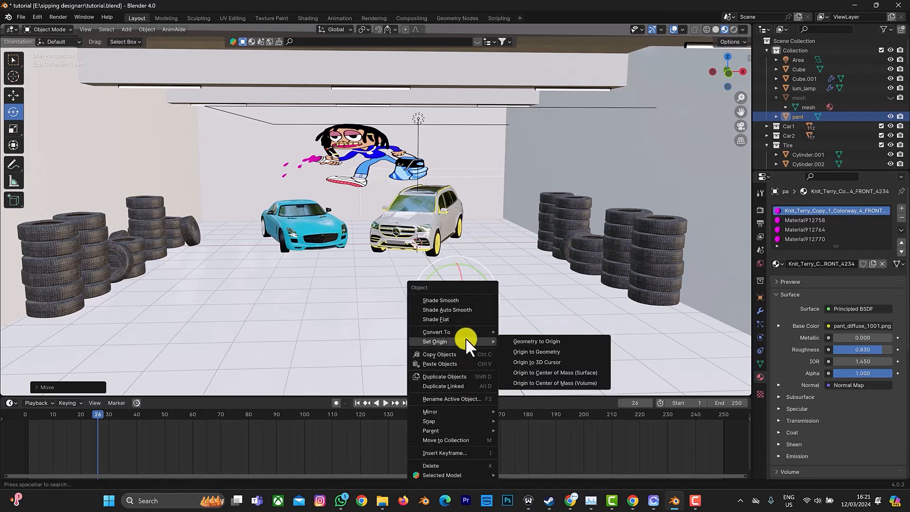
pyautogui.click(536, 351)
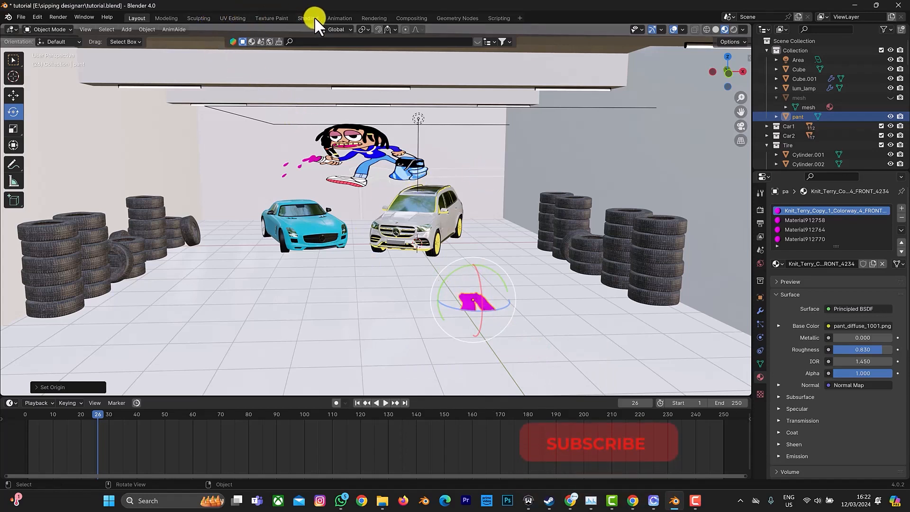
# - Show the pant's material in the Shading workspace with rendered preview and load black_diffuse_1001.png as its base color image
pyautogui.click(312, 17)
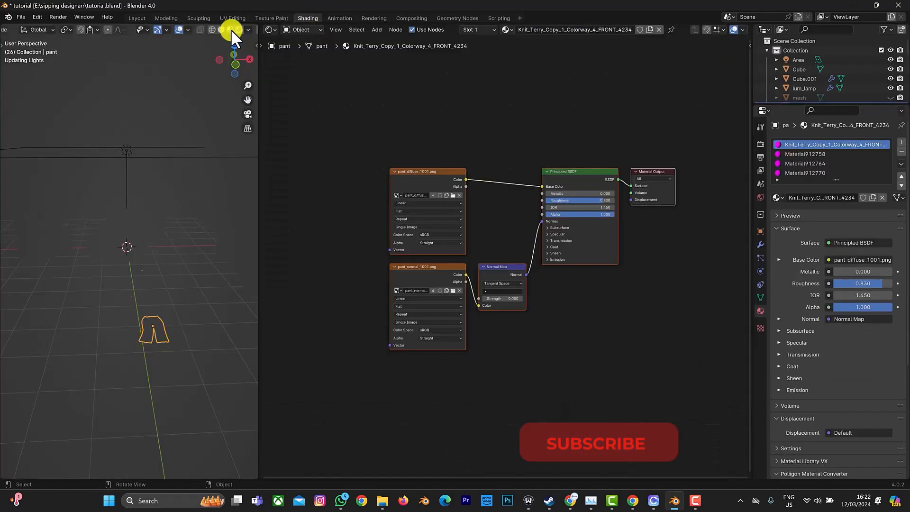
pyautogui.click(231, 29)
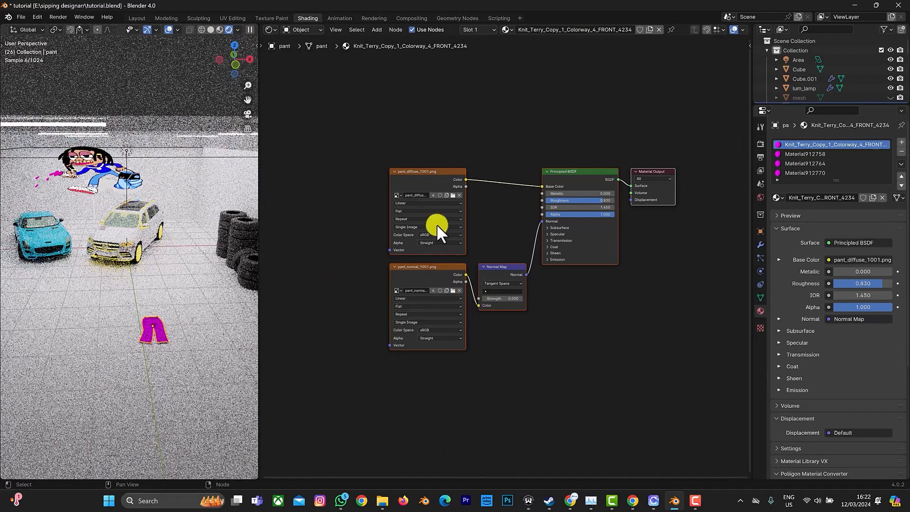
pyautogui.click(452, 196)
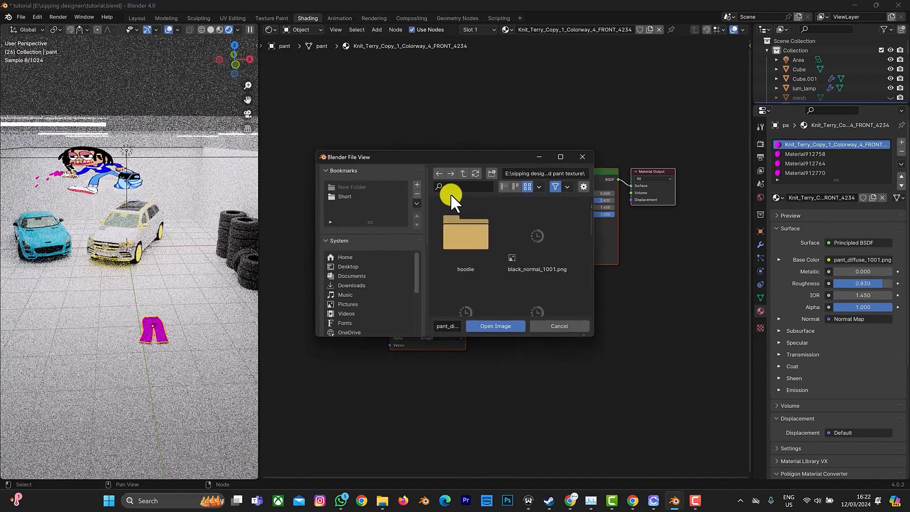
pyautogui.scroll(-2, 467, 231)
pyautogui.click(480, 268)
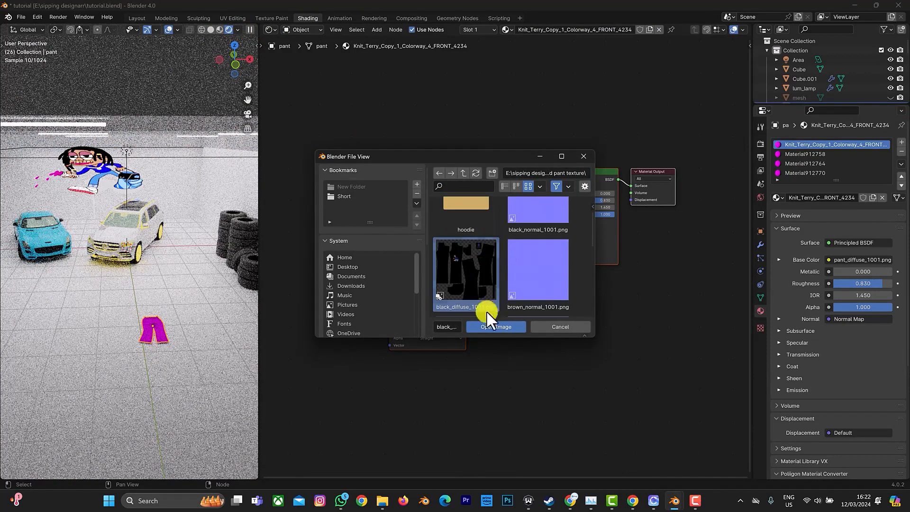
pyautogui.click(490, 326)
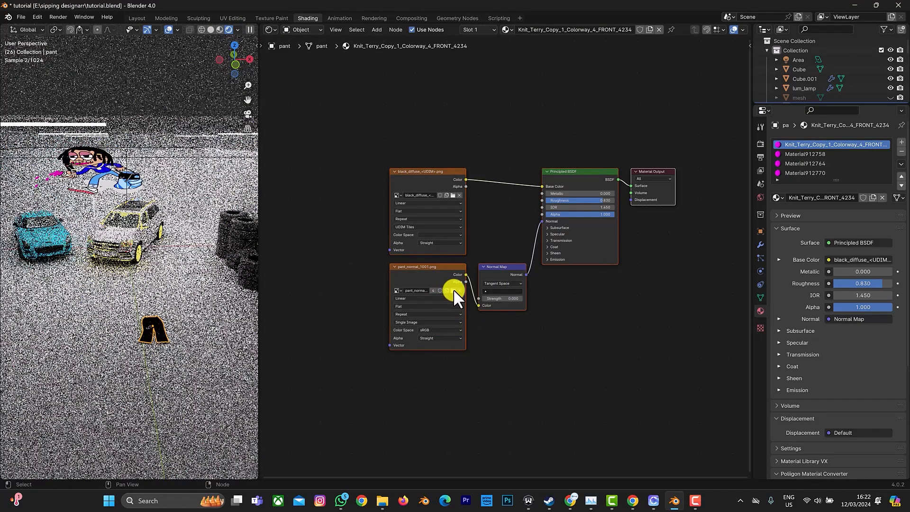
# - Load black_normal_1001.png into the image node feeding the pant material's Normal Map
pyautogui.click(453, 290)
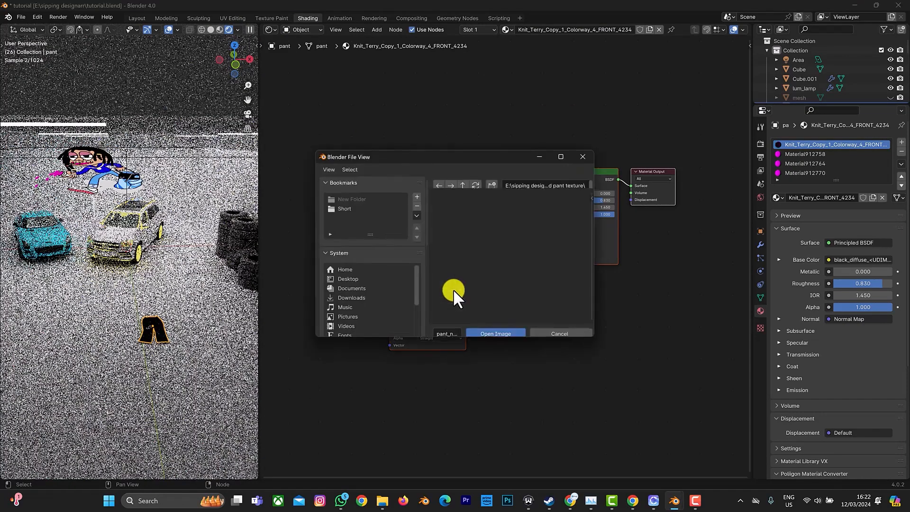
pyautogui.click(543, 264)
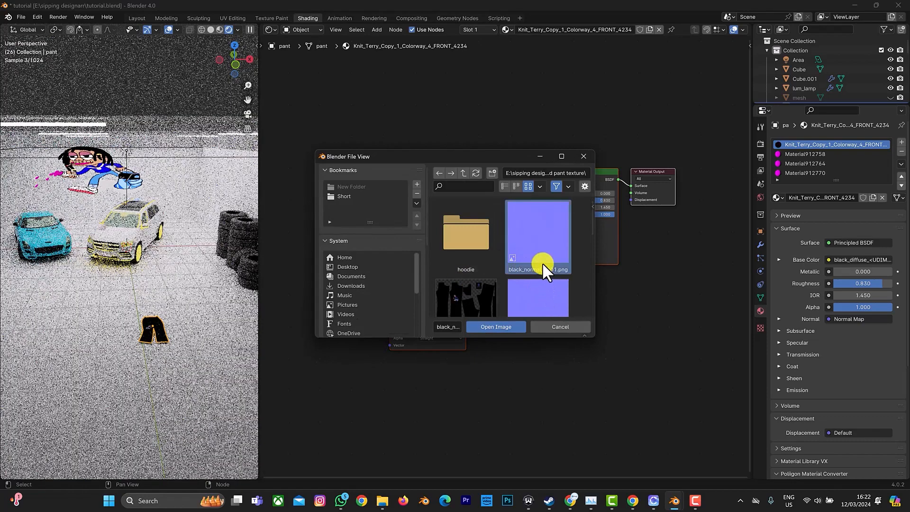
pyautogui.click(505, 326)
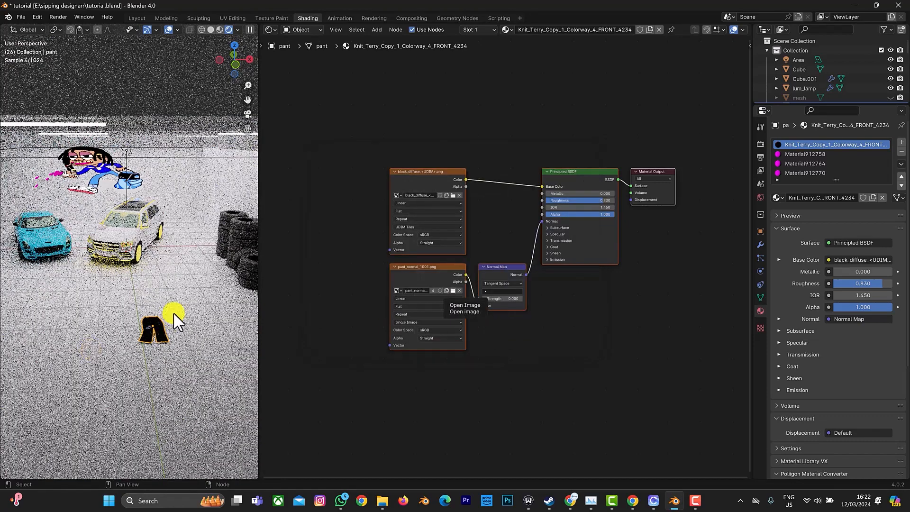
pyautogui.scroll(3, 158, 319)
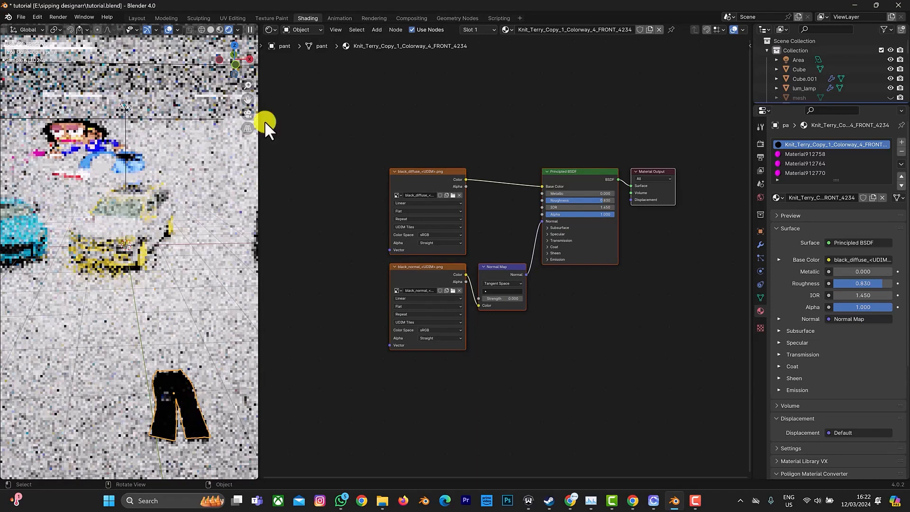
# - Switch the viewport to Material Preview shading and duplicate the pant along the X axis, placing the copy beside the original
pyautogui.click(218, 33)
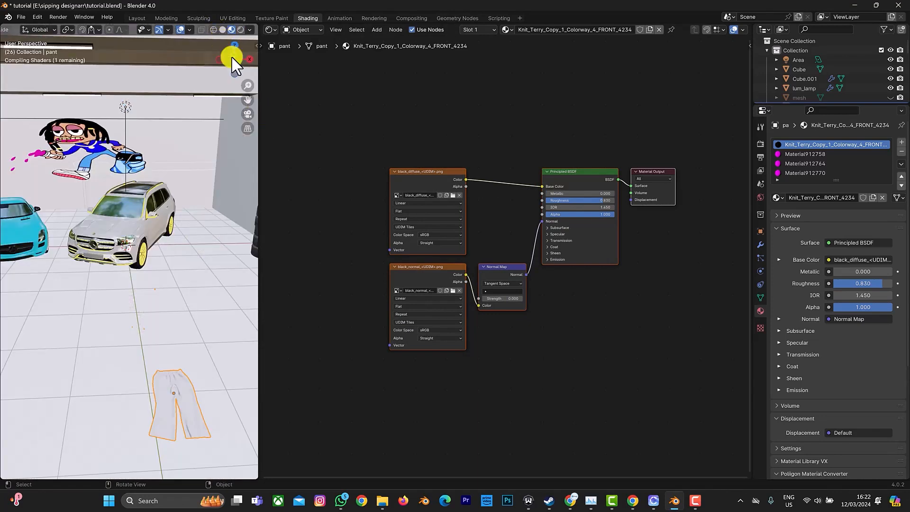
pyautogui.moveTo(195, 264); pyautogui.dragTo(207, 274, button='middle')
pyautogui.scroll(-2, 203, 326)
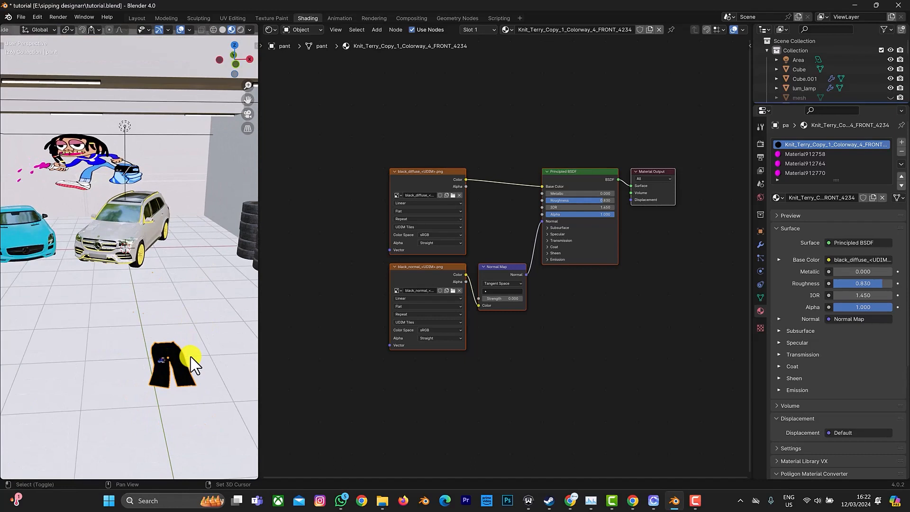
pyautogui.hotkey('shift', 'd')
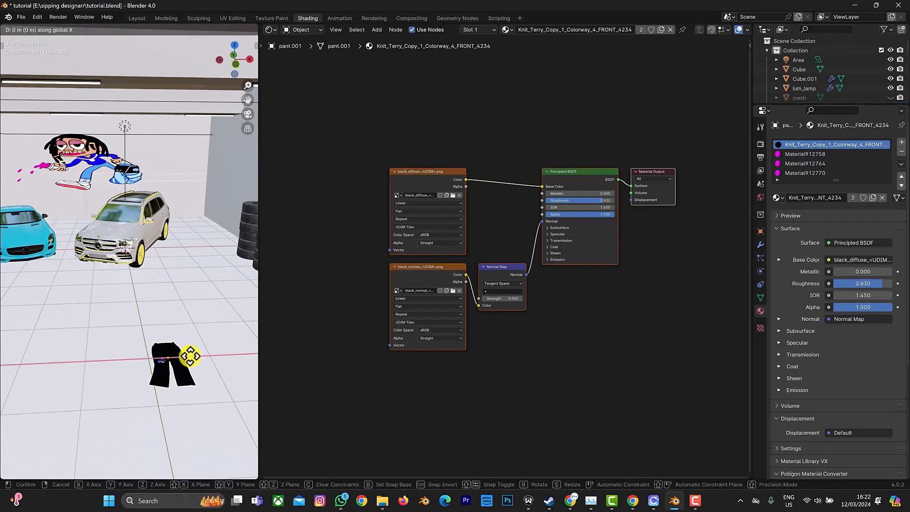
pyautogui.click(97, 354)
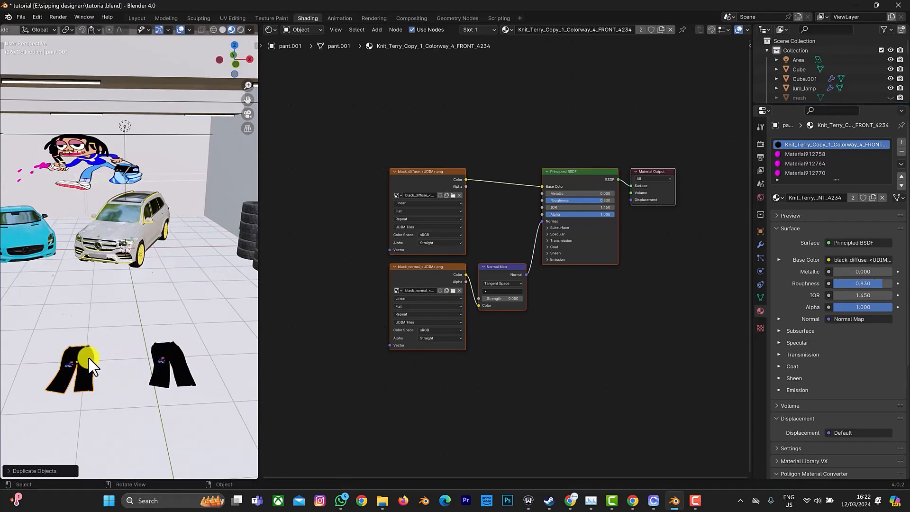
# - Make the duplicate pant's material an independent copy and load brown_diffuse_1001.png as its base color image
pyautogui.click(659, 29)
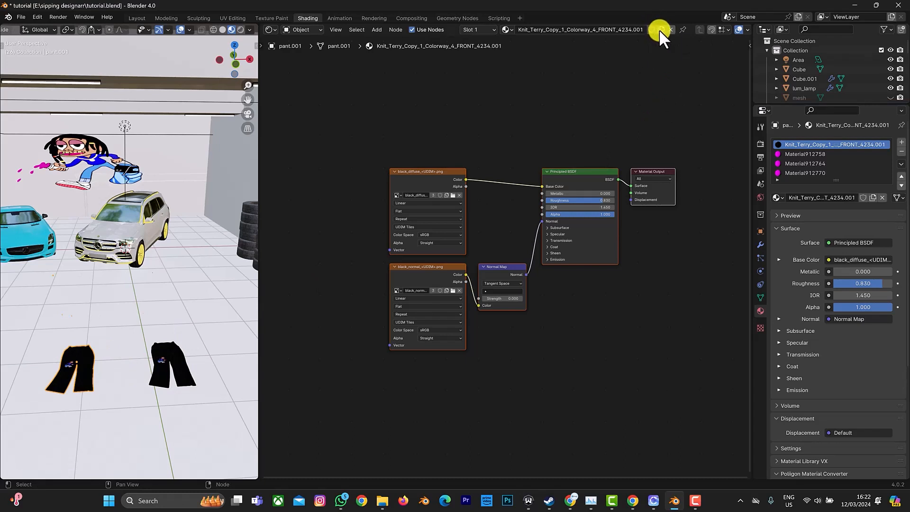
pyautogui.click(452, 193)
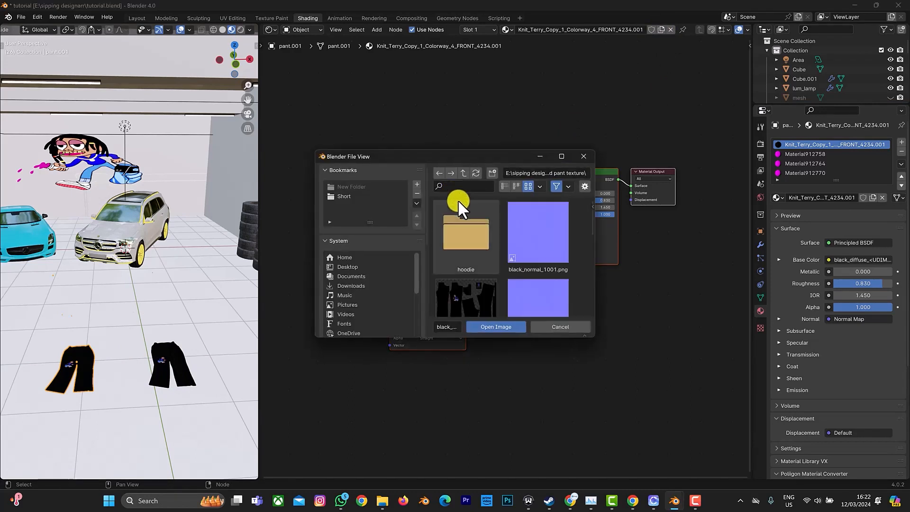
pyautogui.scroll(-5, 505, 264)
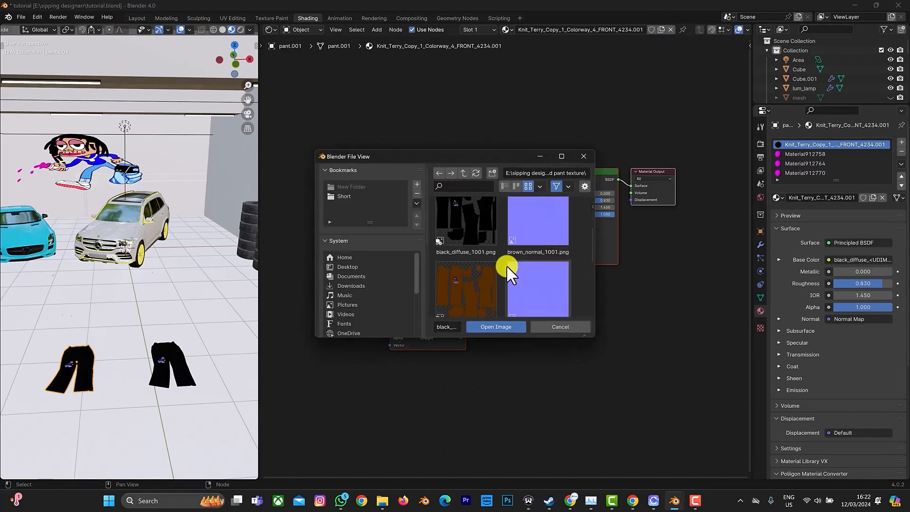
pyautogui.click(493, 328)
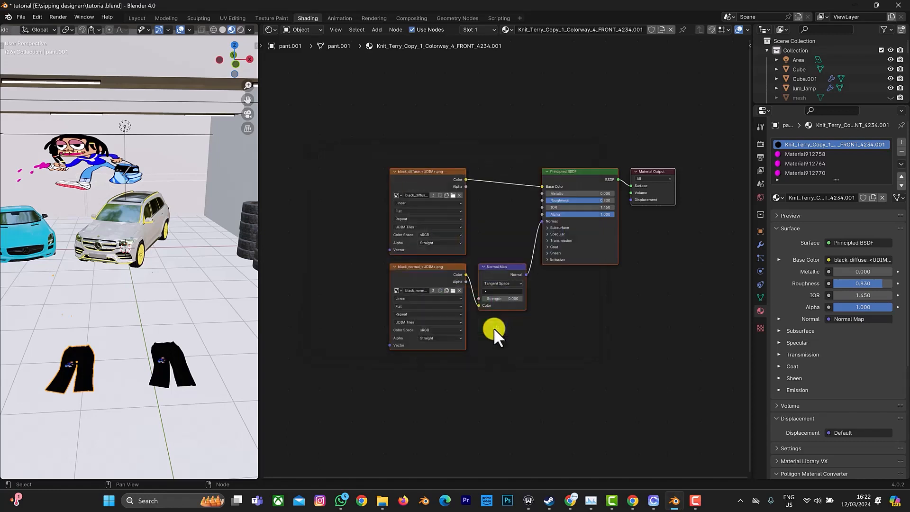
# - Set the source of both the brown diffuse and the black normal image nodes to Single Image
pyautogui.click(435, 224)
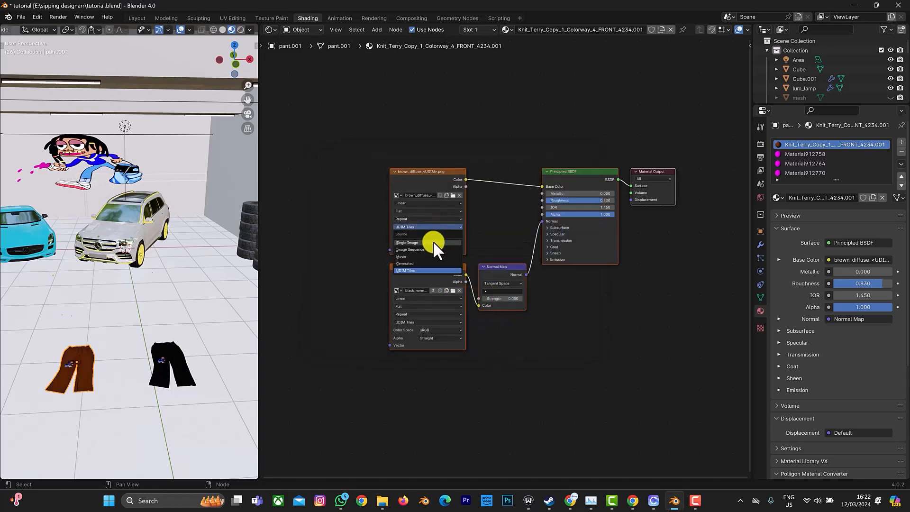
pyautogui.click(433, 241)
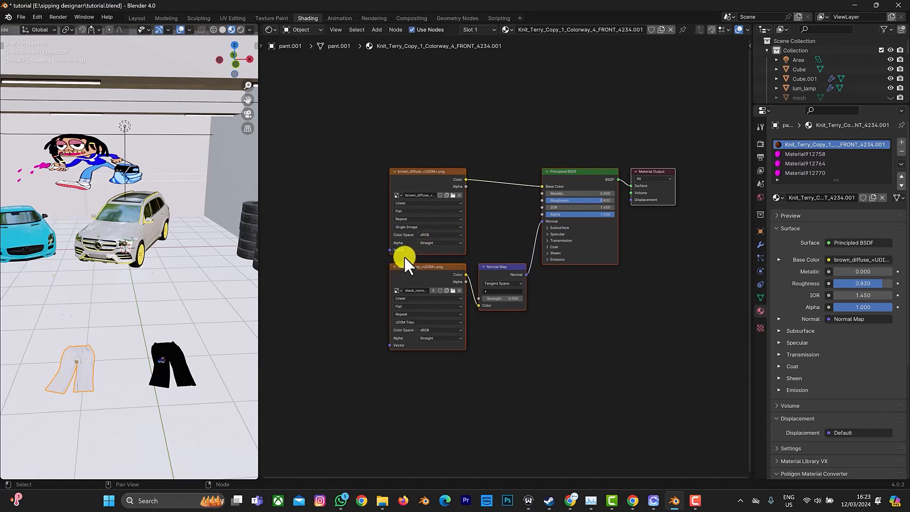
pyautogui.click(421, 321)
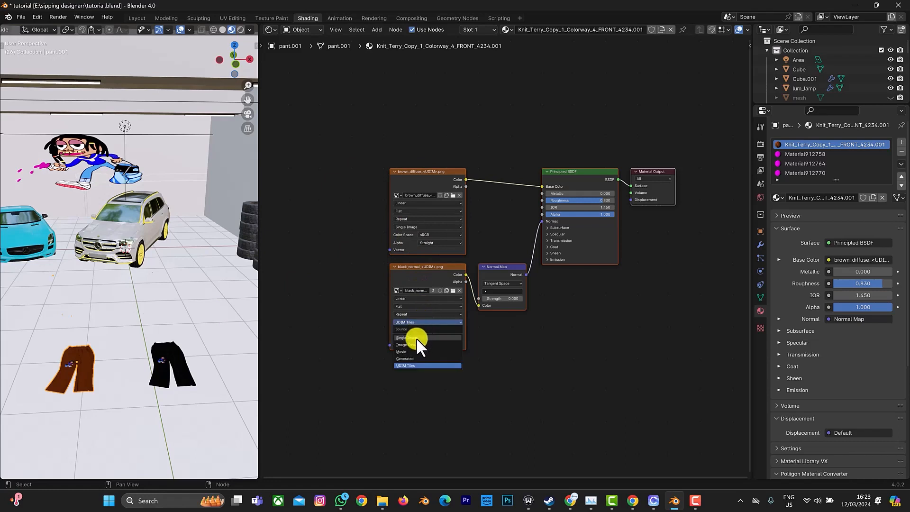
pyautogui.click(416, 338)
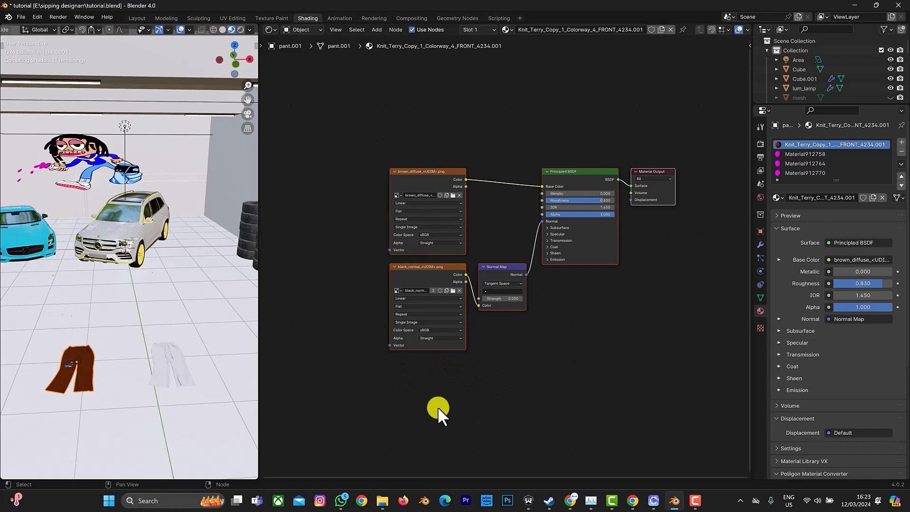
pyautogui.moveTo(436, 405); pyautogui.dragTo(462, 389, button='middle')
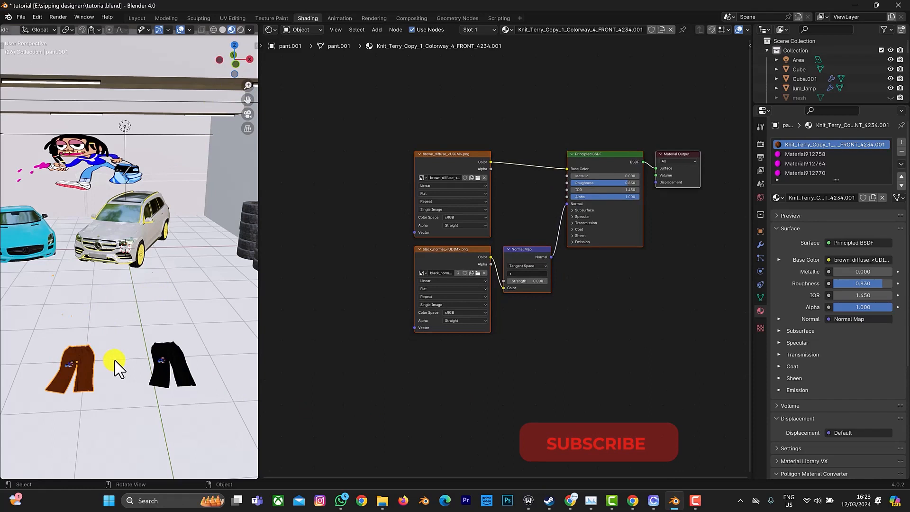
# - Rotate the brown pant 180° about the X axis, and turn it around the Z axis until its legs point away from the cars
pyautogui.press('r')
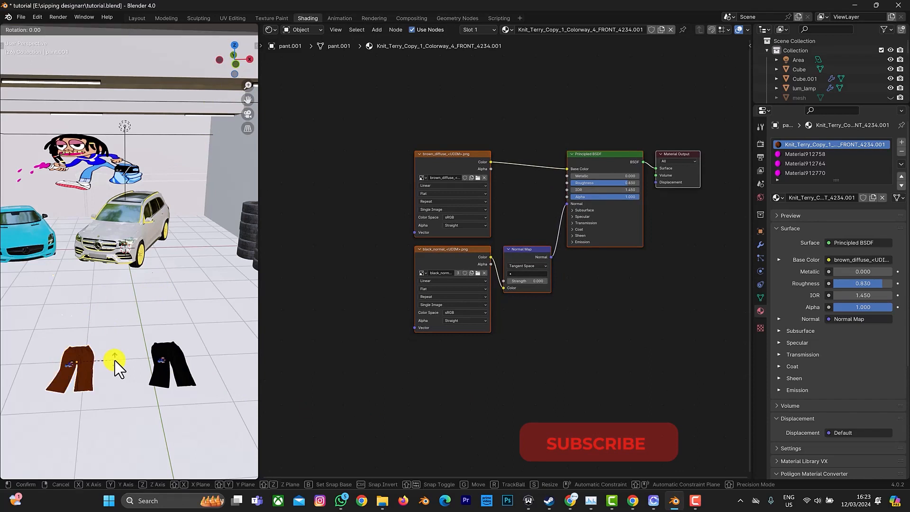
pyautogui.press('x')
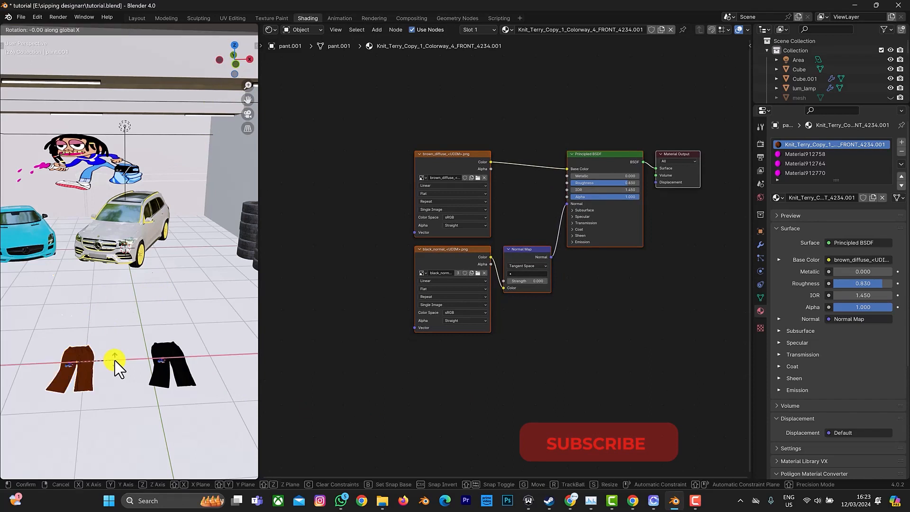
pyautogui.write('180')
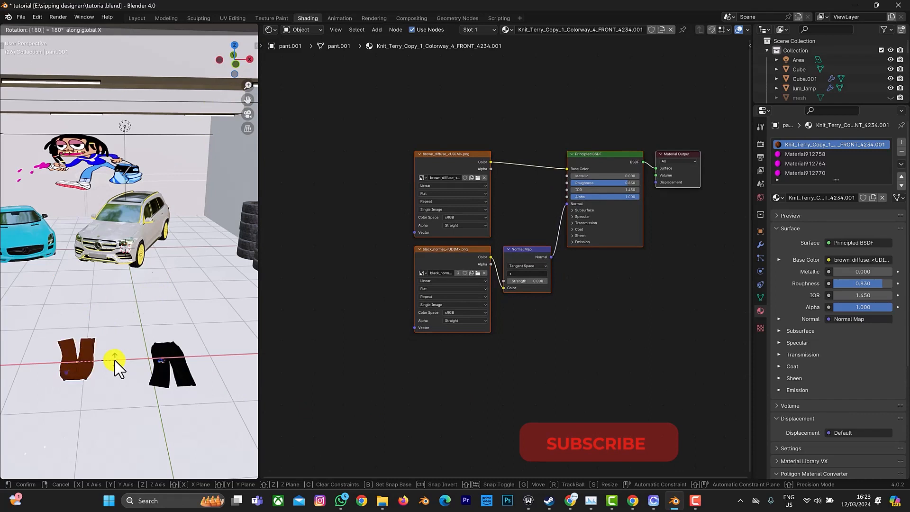
pyautogui.press('Return')
pyautogui.press('r')
pyautogui.press('z')
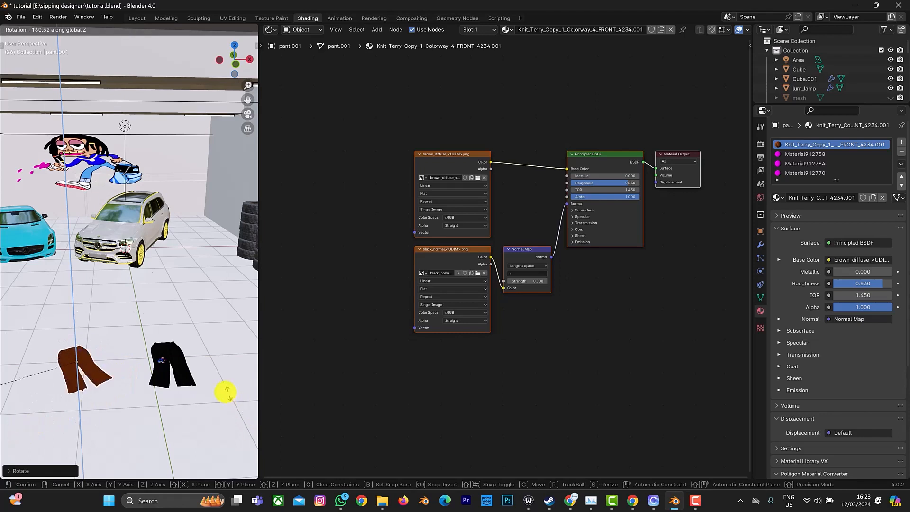
pyautogui.click(164, 384)
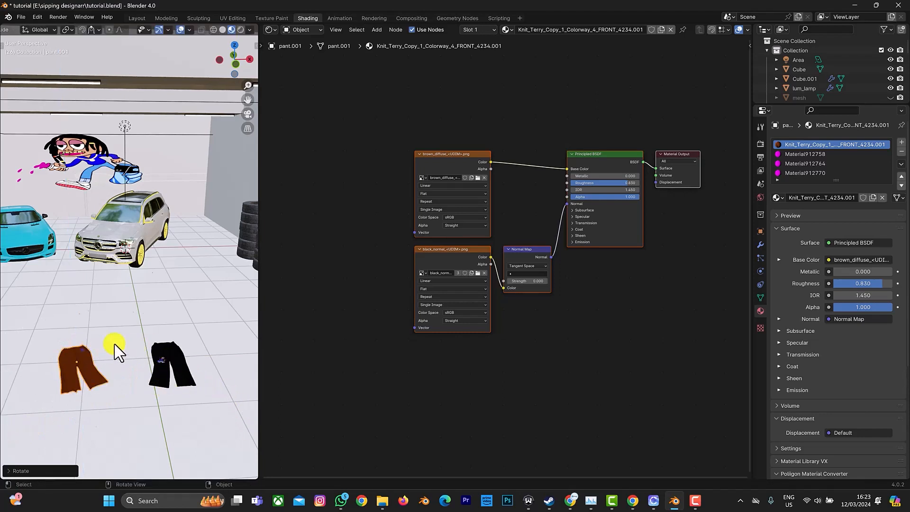
# - Move the brown pant about 2.8 m along the Y axis, toward the cars
pyautogui.press('g')
pyautogui.press('z')
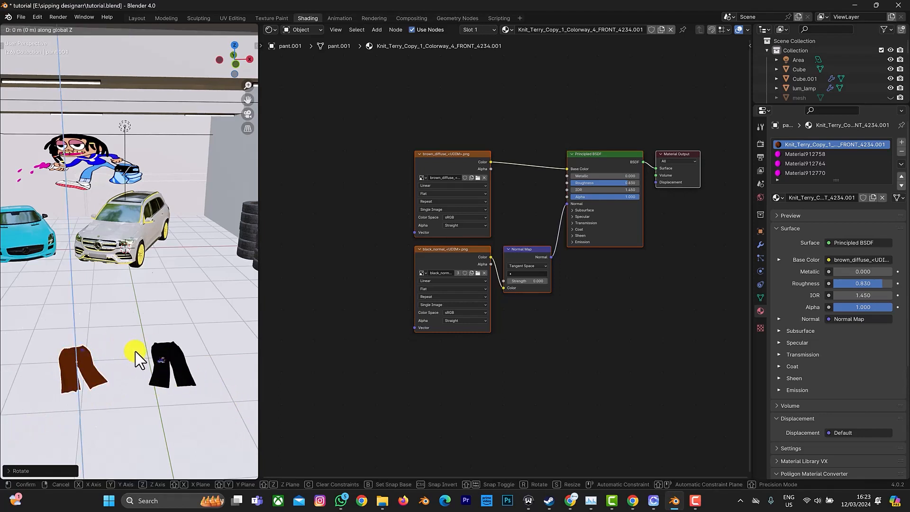
pyautogui.press('y')
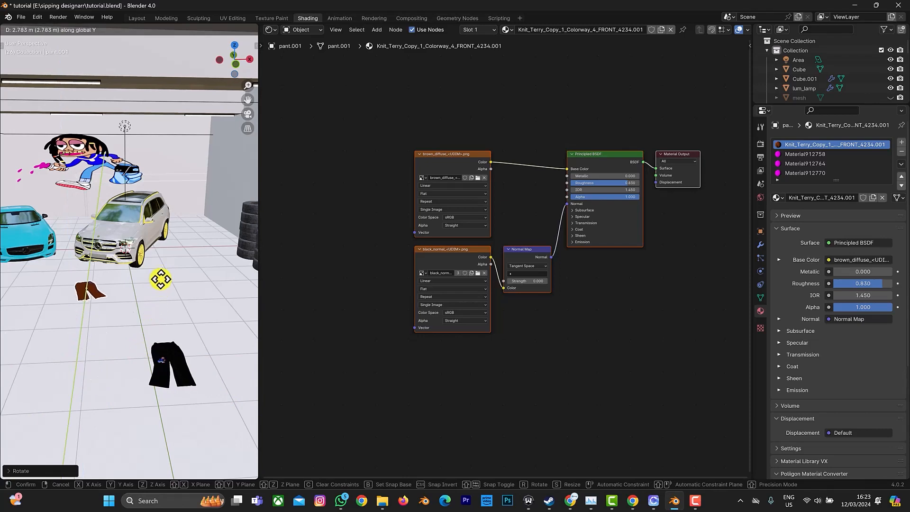
pyautogui.click(160, 279)
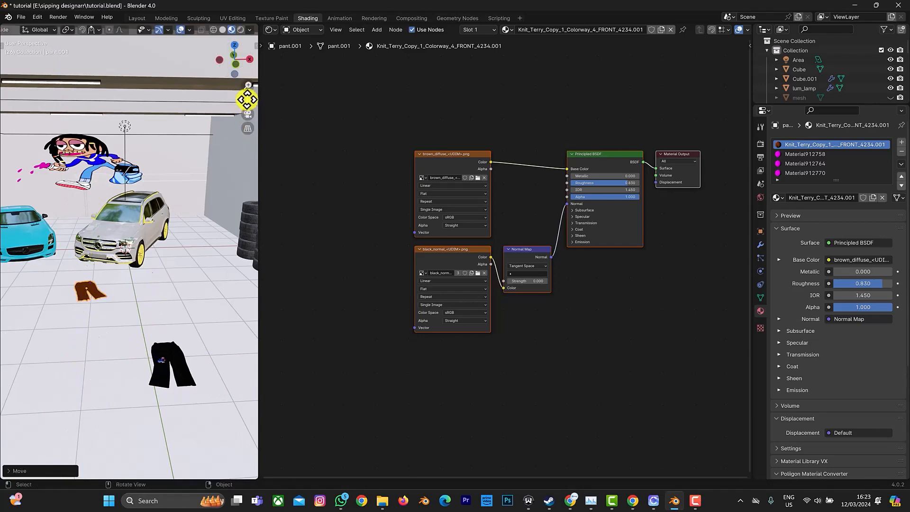
# - Move the black pant up level with the brown one and about 2.9 m along negative X, in front of the blue car
pyautogui.moveTo(247, 99); pyautogui.dragTo(55, 185)
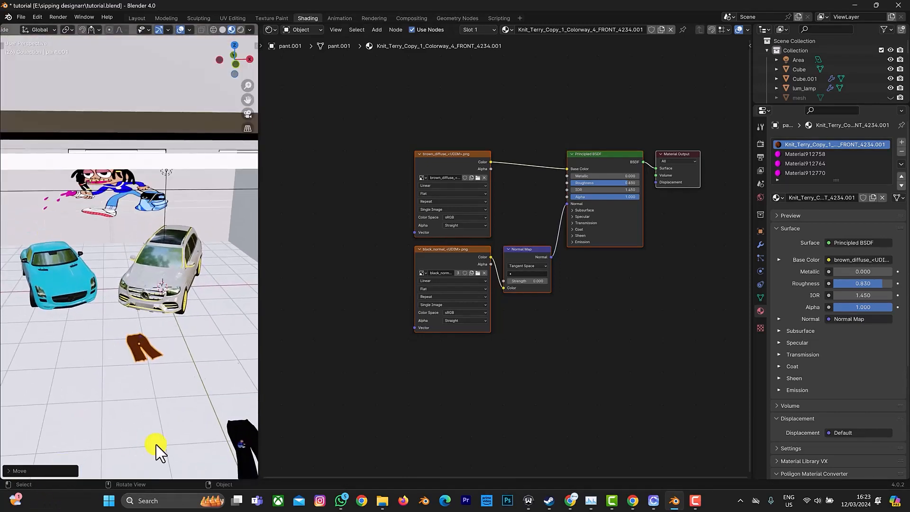
pyautogui.click(250, 438)
pyautogui.press('g')
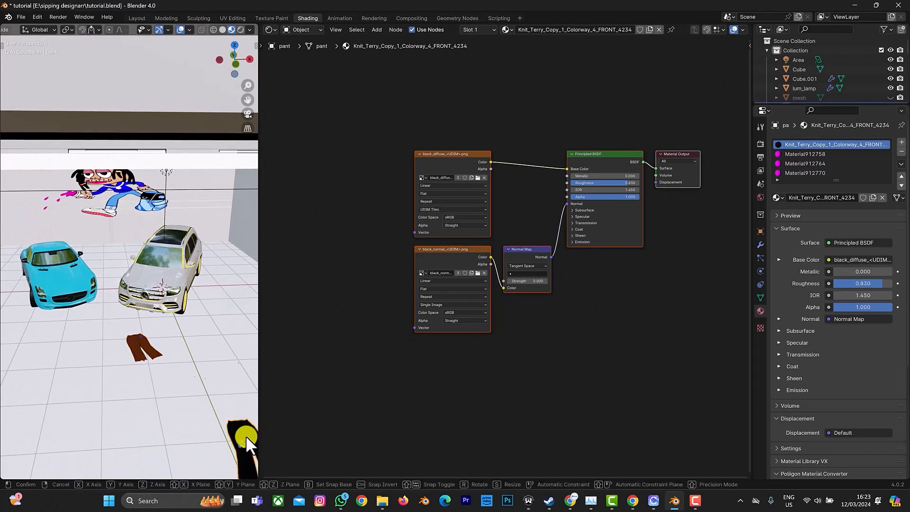
pyautogui.click(185, 330)
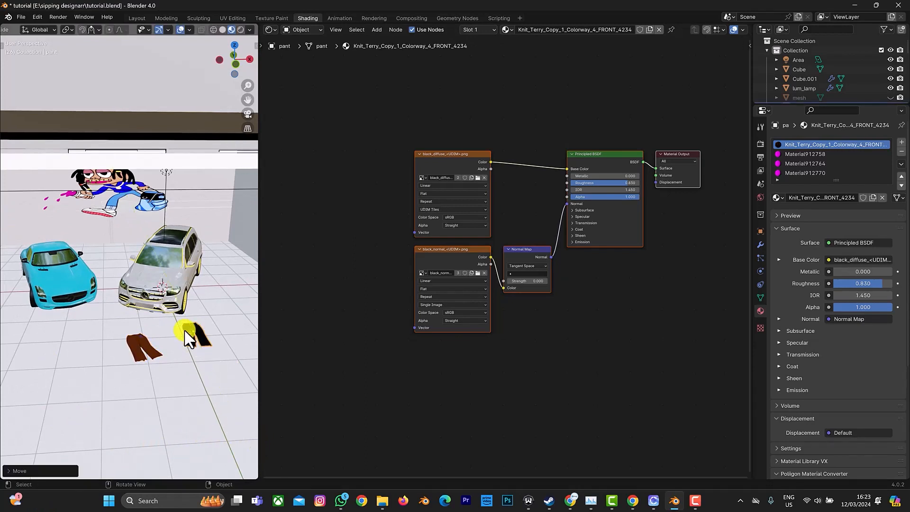
pyautogui.press('g')
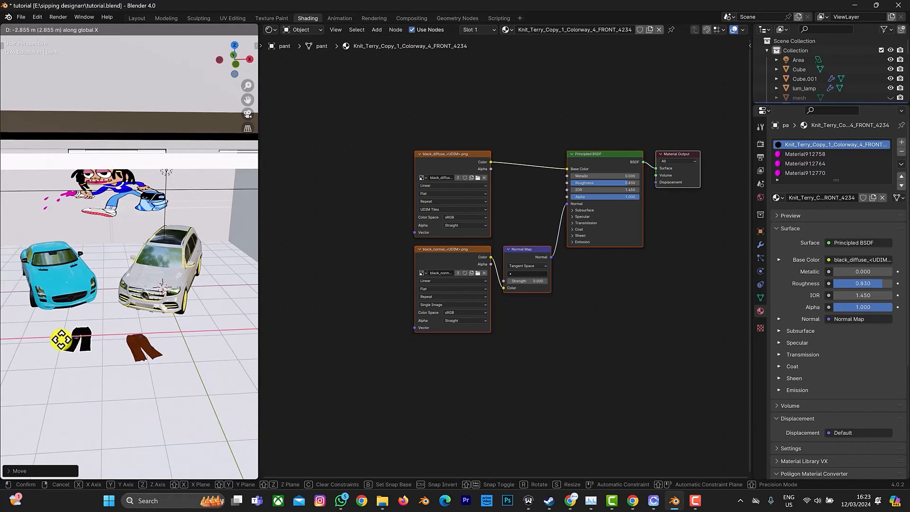
pyautogui.click(56, 334)
# - Widen the 3D viewport and move the brown pant about 0.8 m along the Y axis, closer to the white SUV
pyautogui.scroll(3, 133, 332)
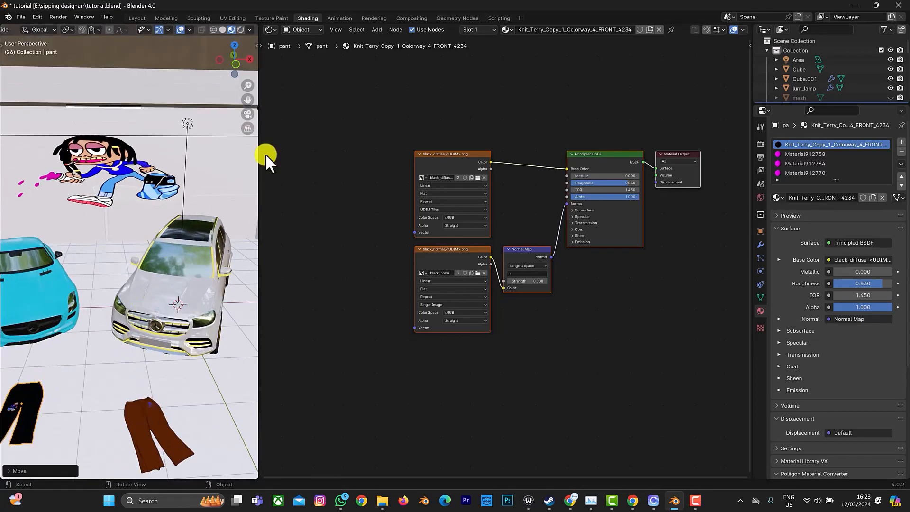
pyautogui.moveTo(244, 97); pyautogui.dragTo(272, 162)
pyautogui.click(298, 172)
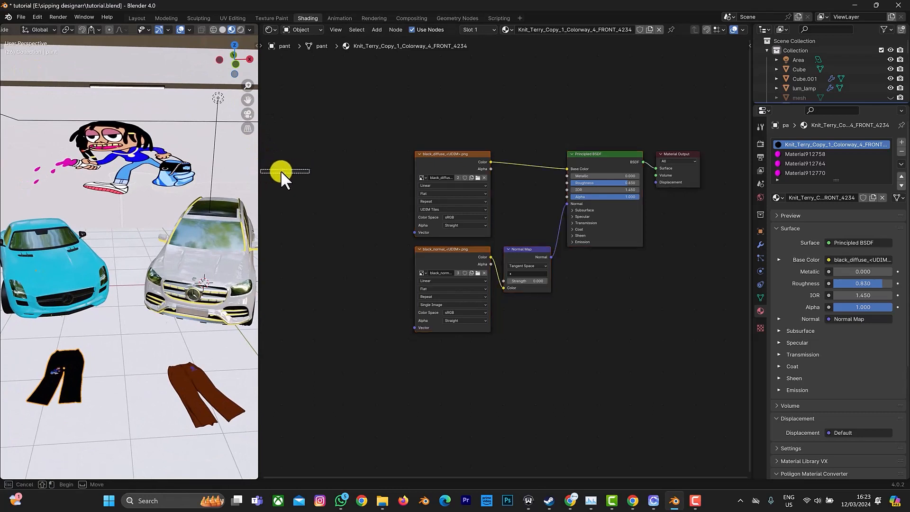
pyautogui.moveTo(257, 173); pyautogui.dragTo(337, 172)
pyautogui.click(246, 384)
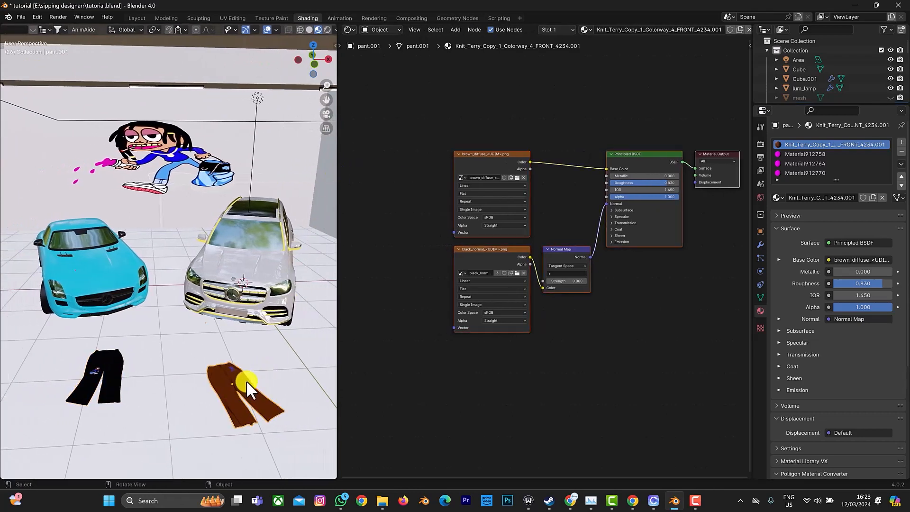
pyautogui.press('g')
pyautogui.press('y')
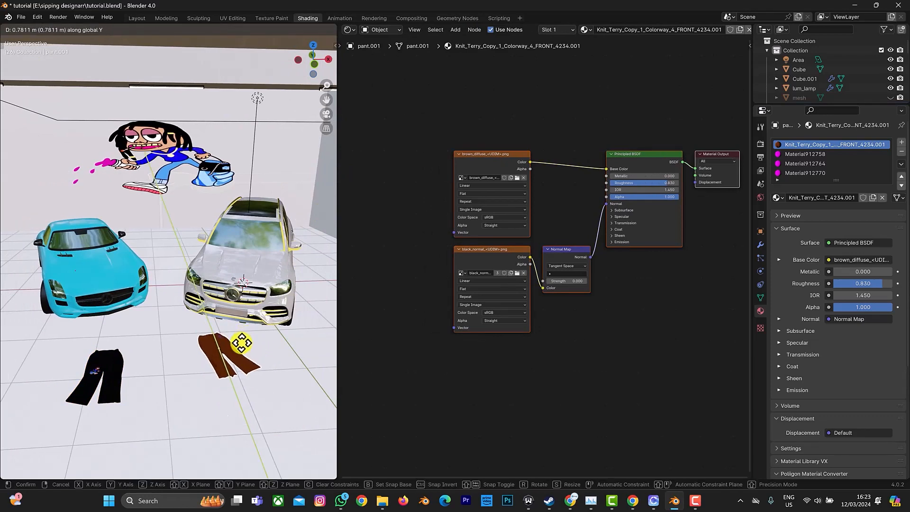
pyautogui.click(237, 364)
pyautogui.press('r')
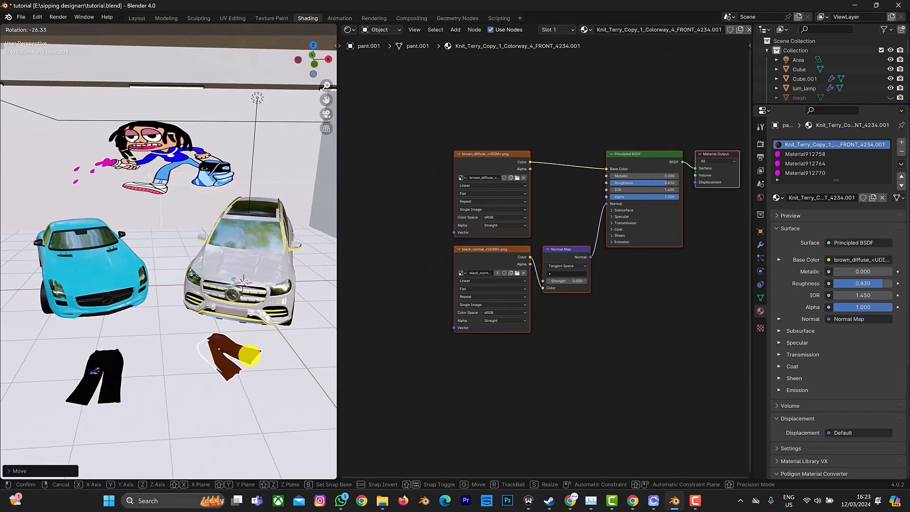
pyautogui.click(253, 365)
pyautogui.hotkey('ctrl', 'z')
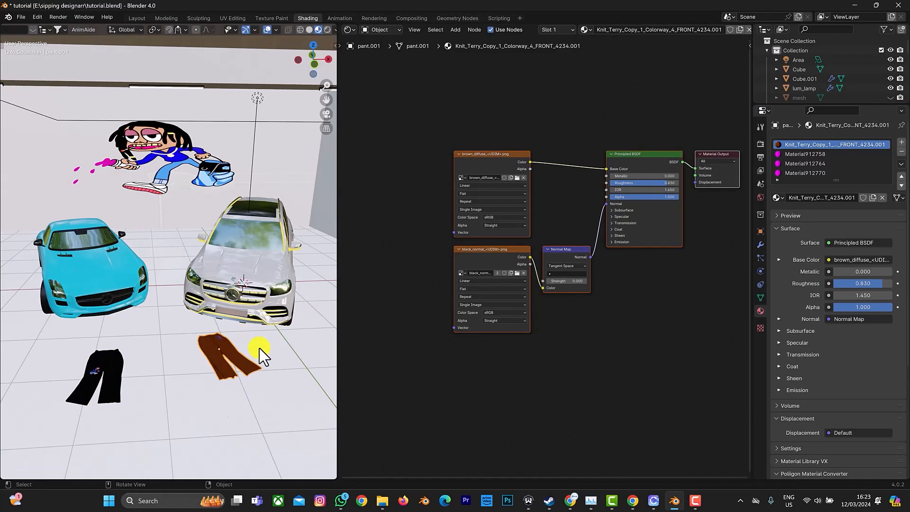
# - Rotate the brown pant slightly around the Z axis
pyautogui.press('r')
pyautogui.press('z')
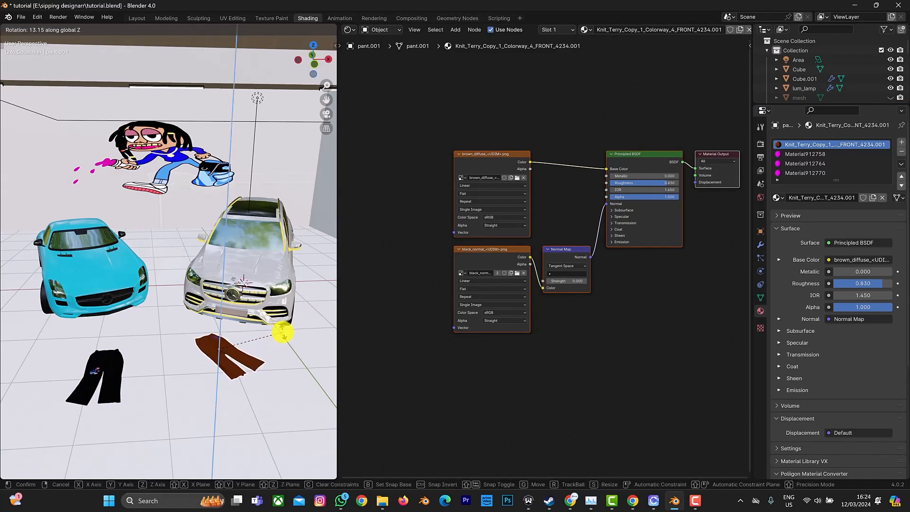
pyautogui.click(285, 319)
# - Move the black pant about 0.4 m along the Y axis, in line with the brown pant, and select the brown pant
pyautogui.click(105, 369)
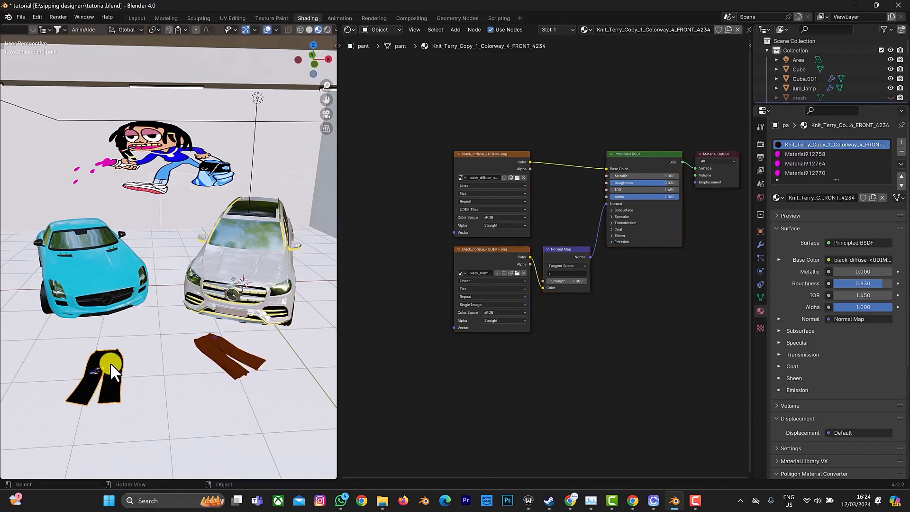
pyautogui.press('g')
pyautogui.press('y')
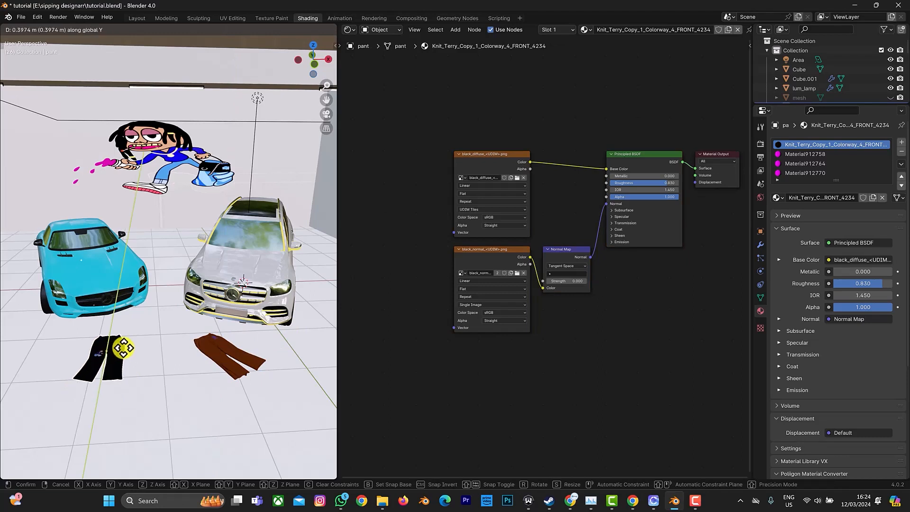
pyautogui.click(124, 348)
pyautogui.click(227, 364)
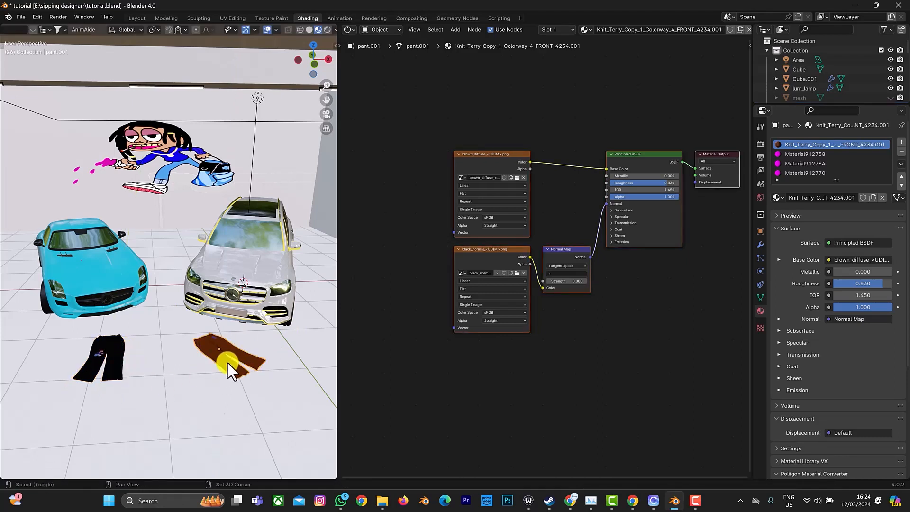
# - Duplicate the brown pant about 1 m along negative Y and rotate the copy 180° around the X axis
pyautogui.hotkey('shift', 'd')
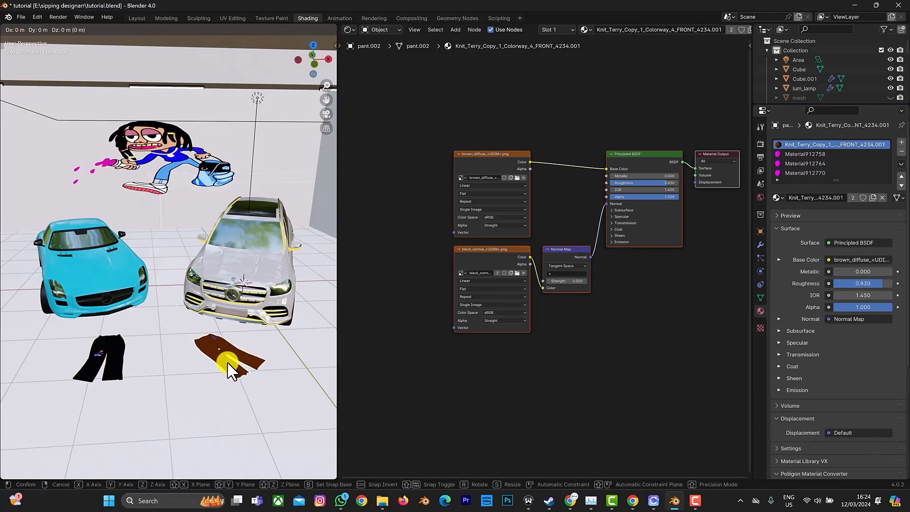
pyautogui.press('y')
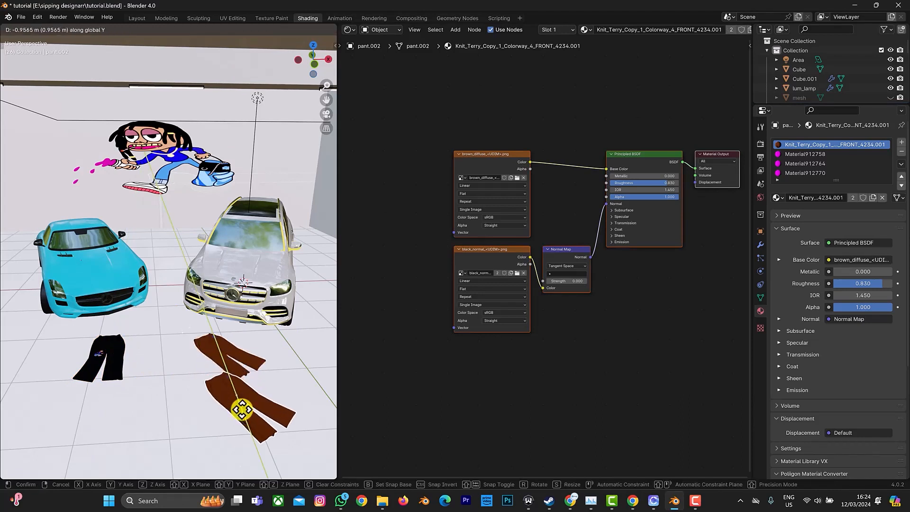
pyautogui.click(242, 414)
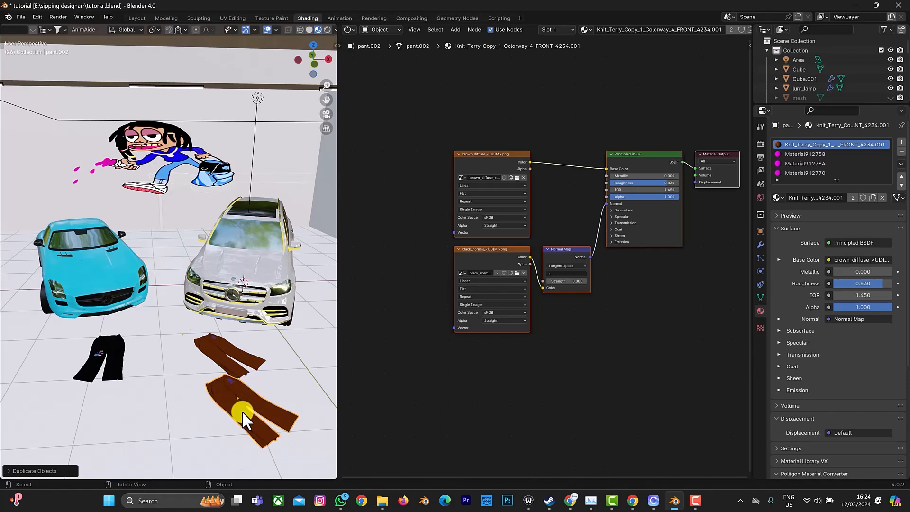
pyautogui.write('rx180')
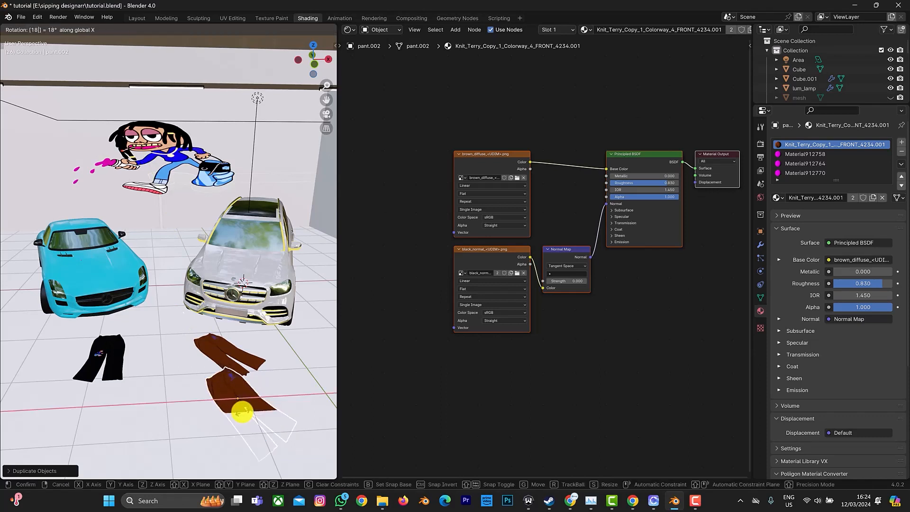
pyautogui.click(241, 411)
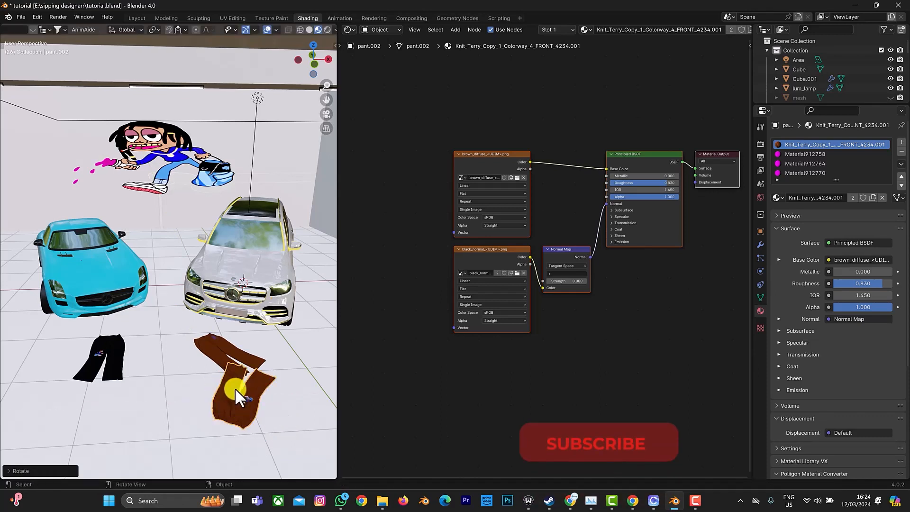
# - Move the flipped brown copy about 0.7 m along negative X
pyautogui.moveTo(329, 57); pyautogui.dragTo(297, 189)
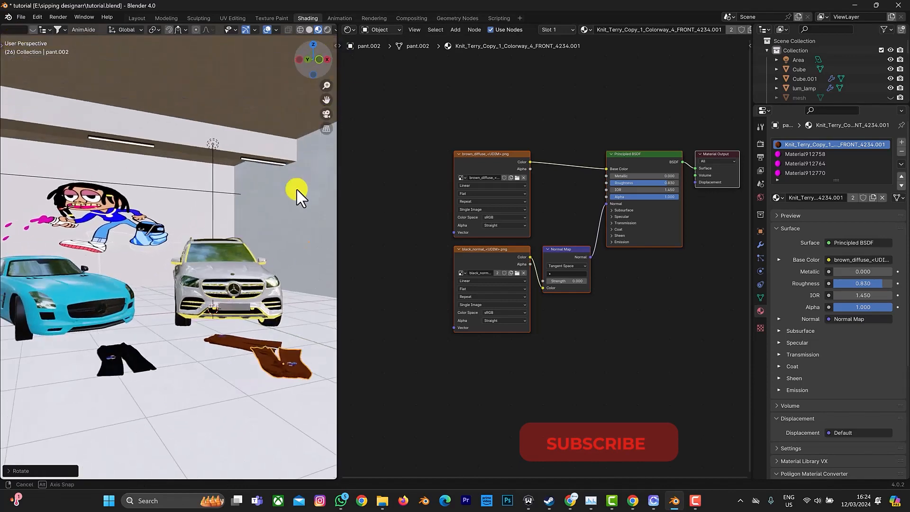
pyautogui.press('g')
pyautogui.press('y')
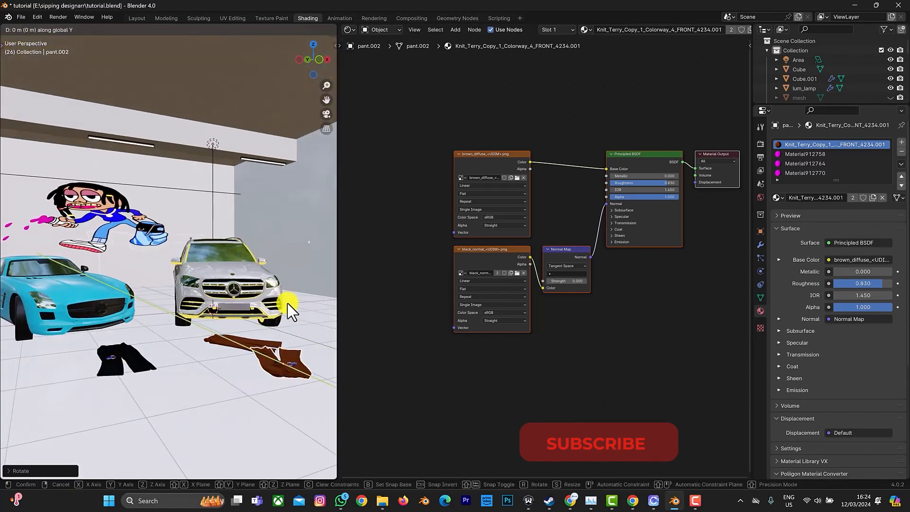
pyautogui.press('x')
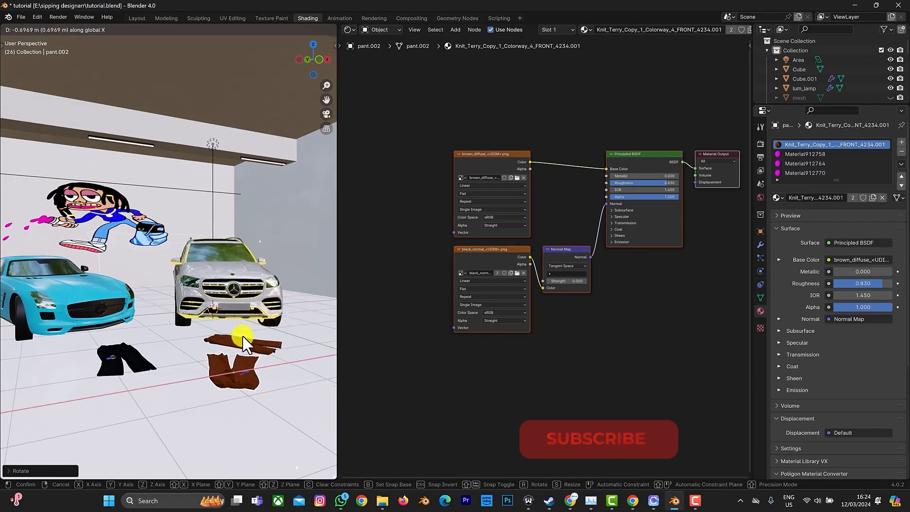
pyautogui.click(243, 342)
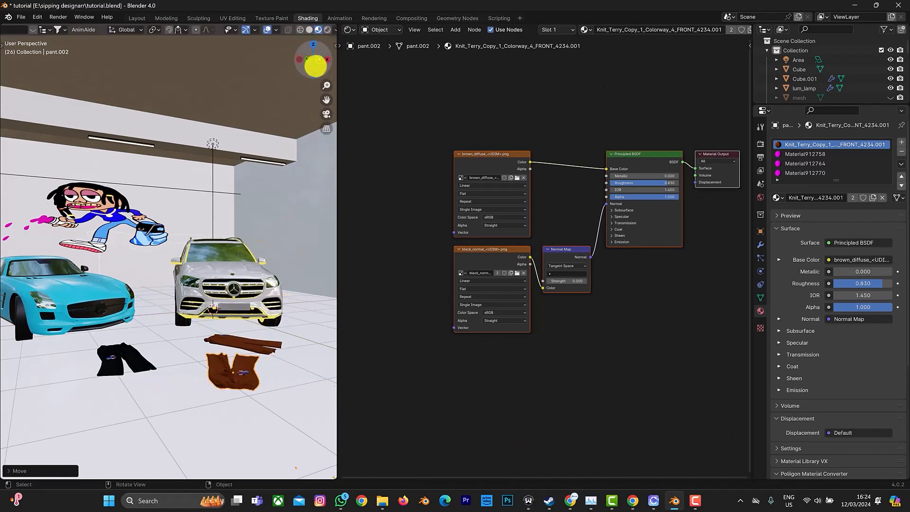
# - Rotate the flipped brown copy freely in the view, plus about -39° around the Z axis, so its legs point sideways
pyautogui.moveTo(315, 66); pyautogui.dragTo(243, 235)
pyautogui.press('r')
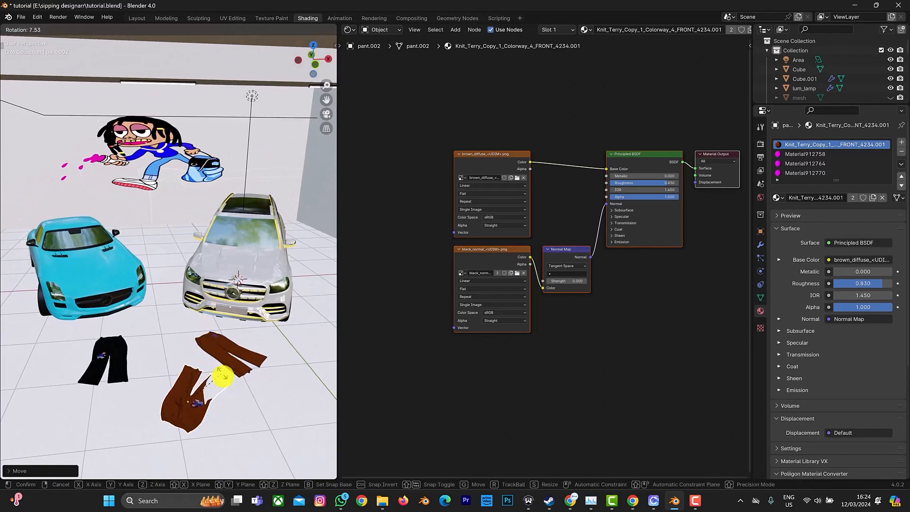
pyautogui.click(237, 365)
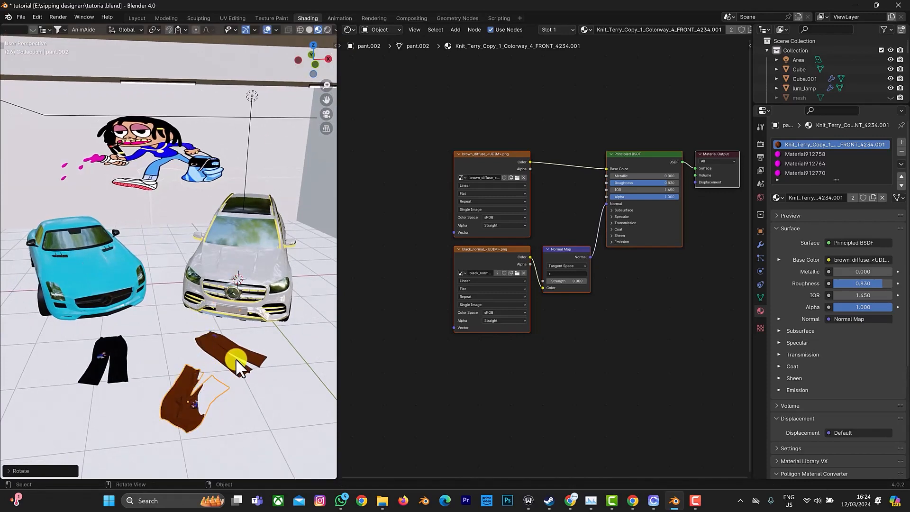
pyautogui.press('r')
pyautogui.press('z')
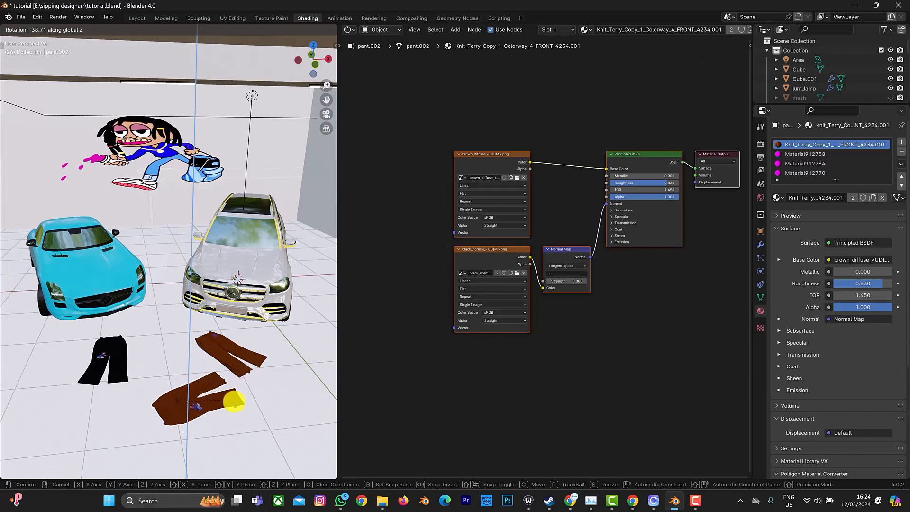
pyautogui.click(238, 384)
# - Nudge the rotated brown copy about 0.07 m along negative X
pyautogui.press('g')
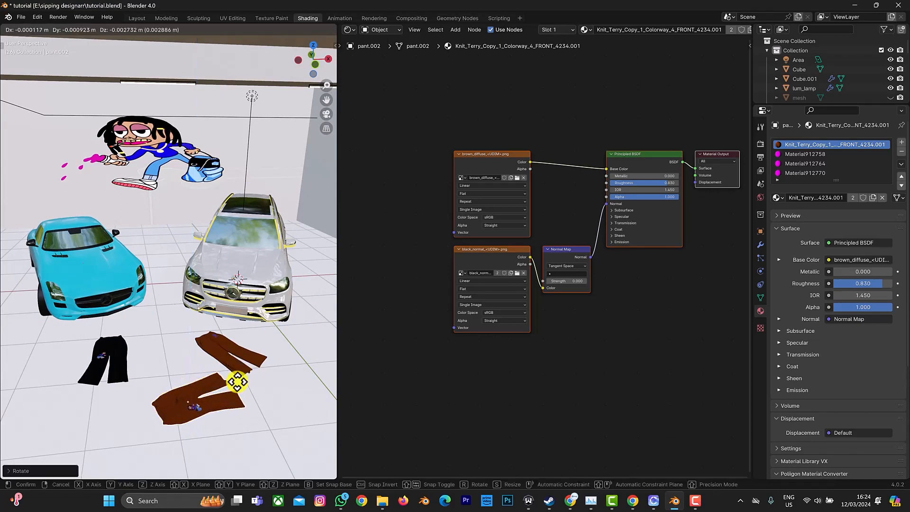
pyautogui.press('x')
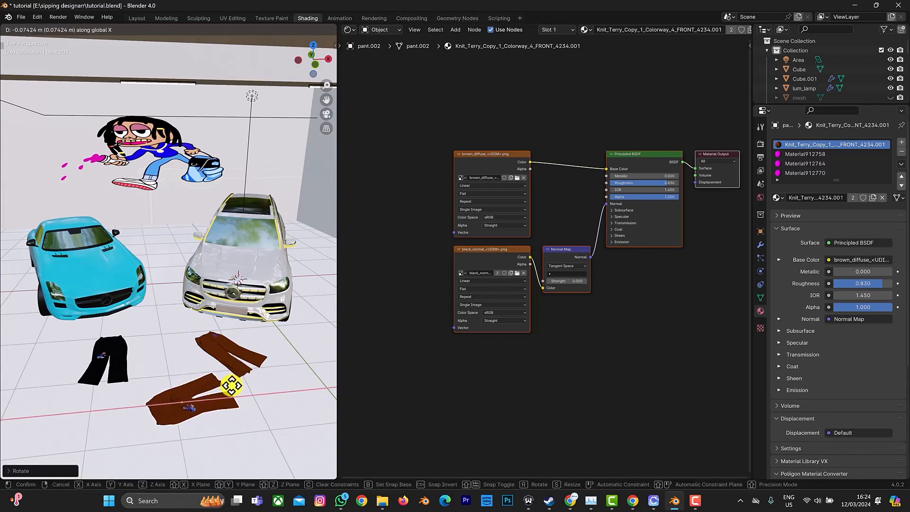
pyautogui.click(233, 379)
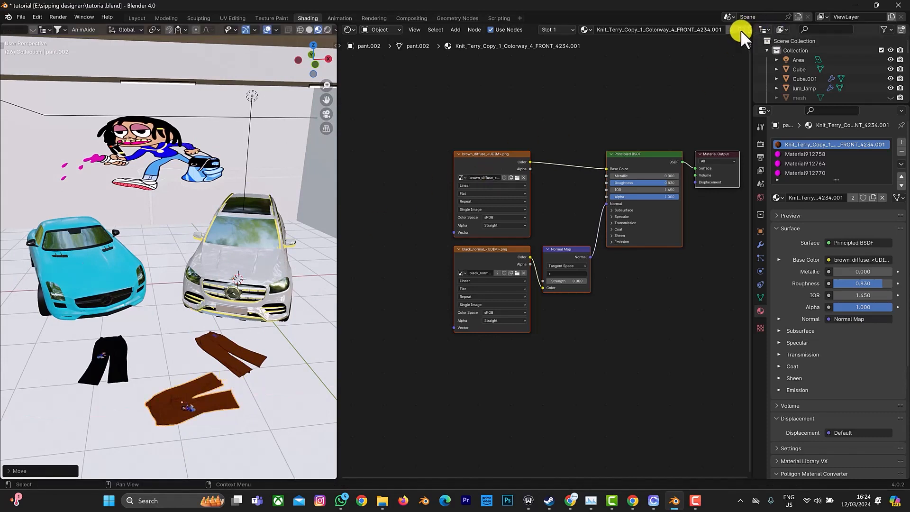
# - Make the copy's material independent from the original brown pant and load green_diffuse_1001.png as its base color image
pyautogui.scroll(-5, 741, 29)
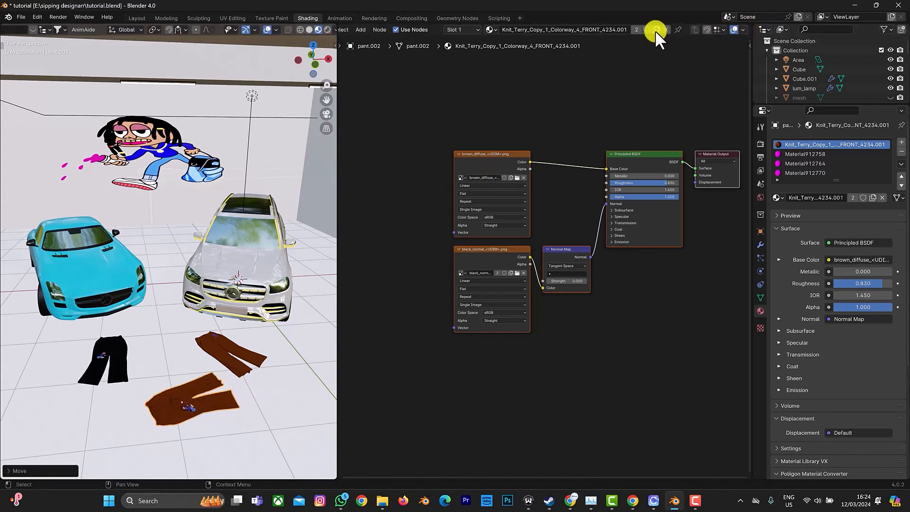
pyautogui.click(655, 30)
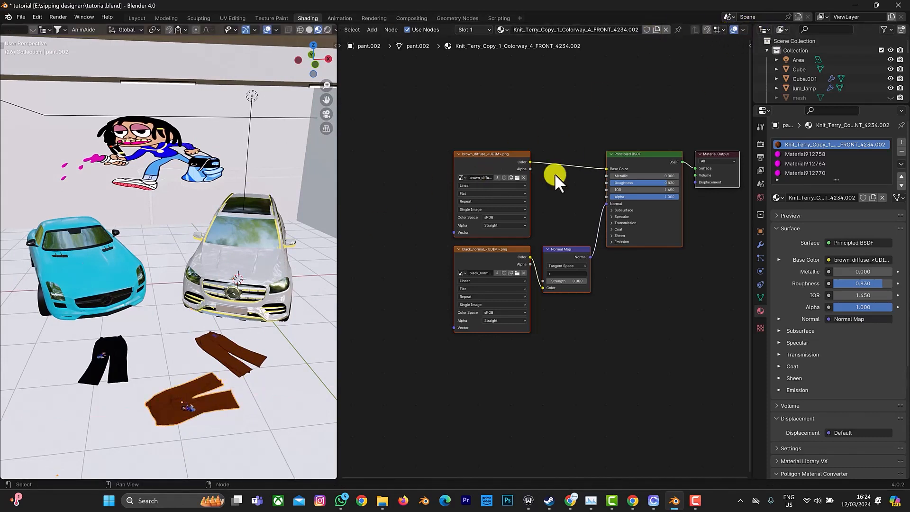
pyautogui.click(516, 176)
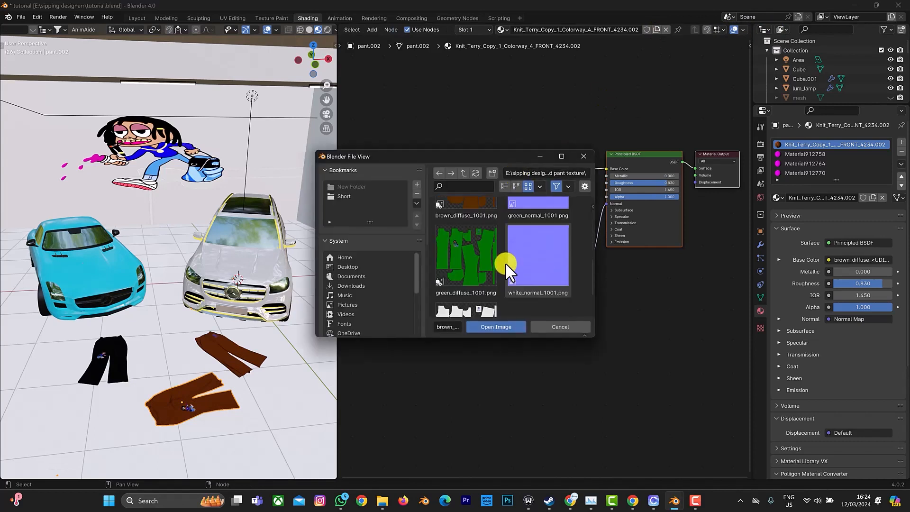
pyautogui.click(469, 264)
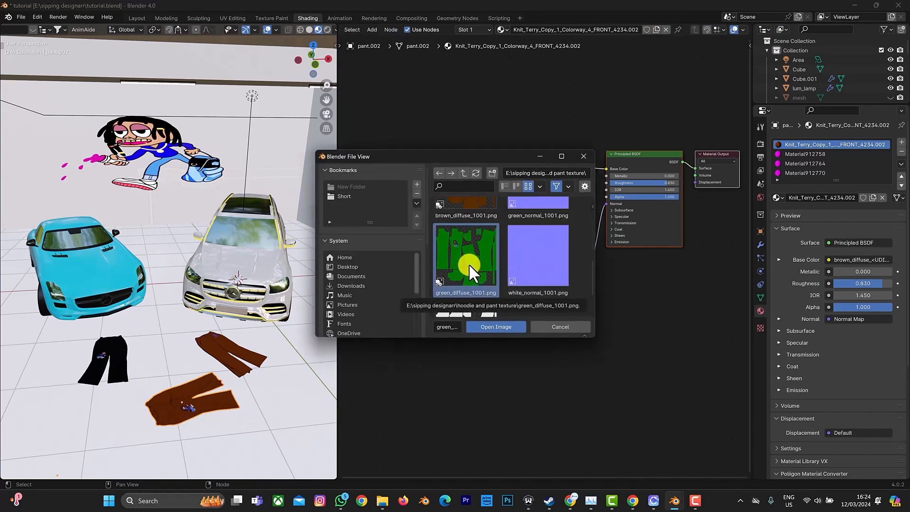
pyautogui.doubleClick(468, 264)
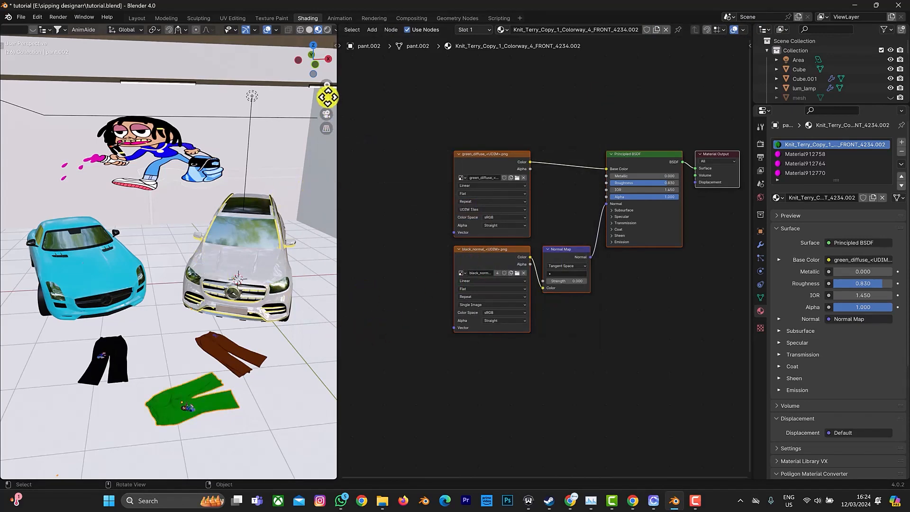
# - Place the 3D cursor on the blue car's hood and duplicate the black pant along X, between the black and brown pants
pyautogui.moveTo(327, 97); pyautogui.dragTo(4, 175)
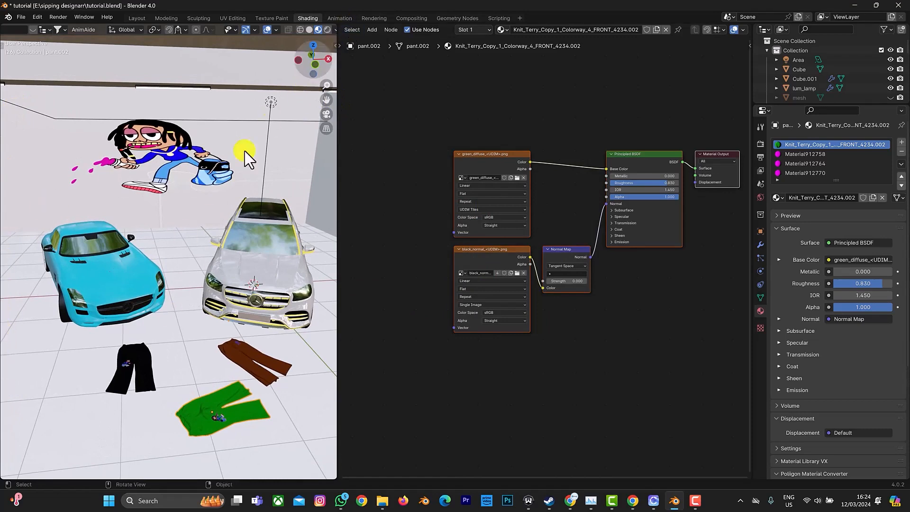
pyautogui.keyDown('shift'); pyautogui.rightClick(111, 275); pyautogui.keyUp('shift')
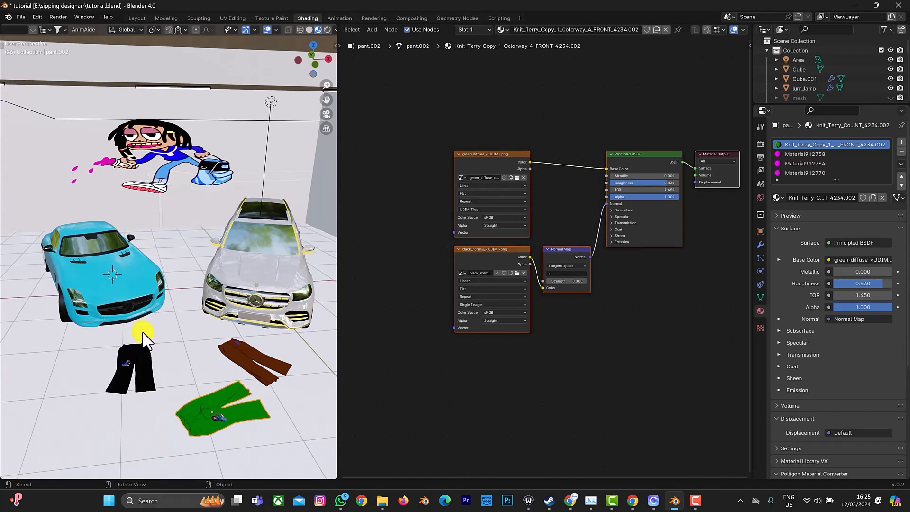
pyautogui.click(149, 362)
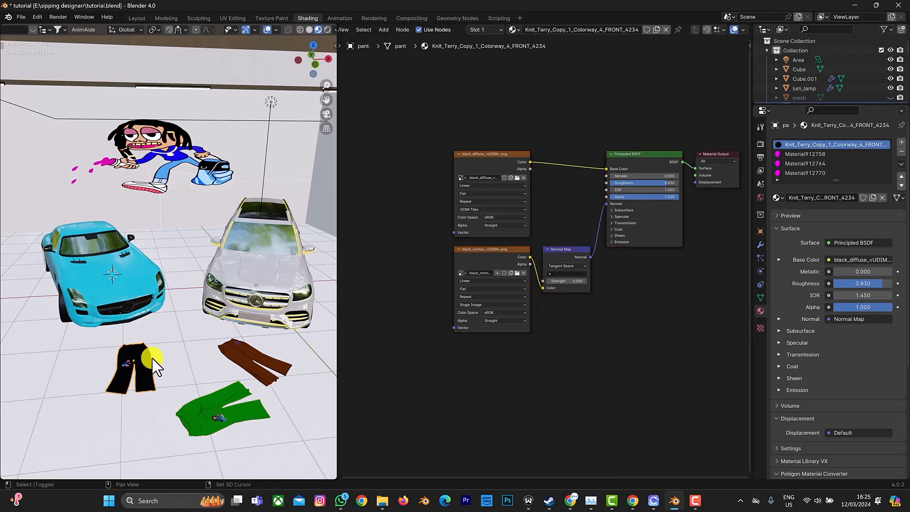
pyautogui.hotkey('shift', 'd')
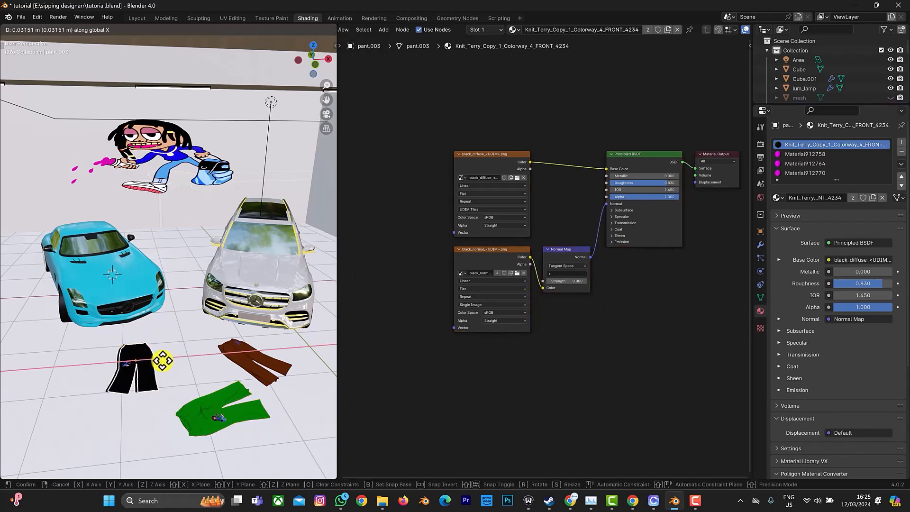
pyautogui.press('x')
pyautogui.click(203, 356)
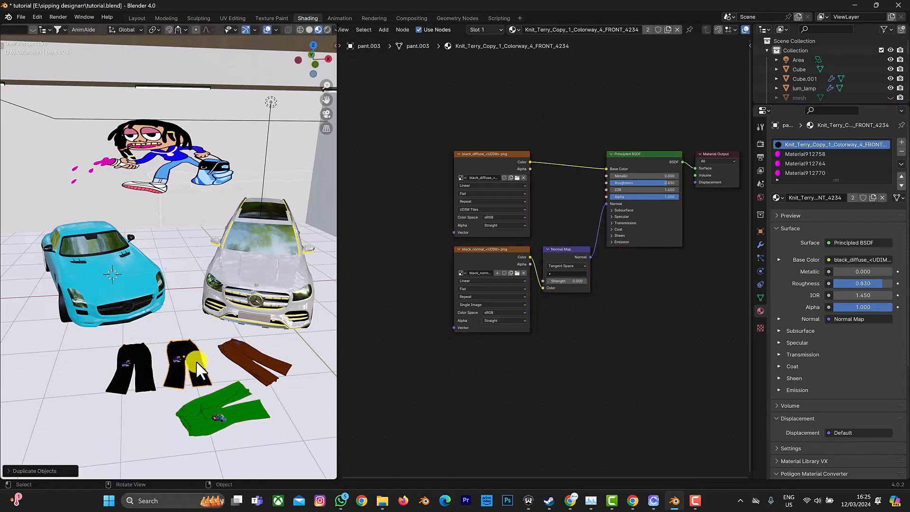
# - Set the new black copy's origin to the 3D cursor
pyautogui.rightClick(195, 360)
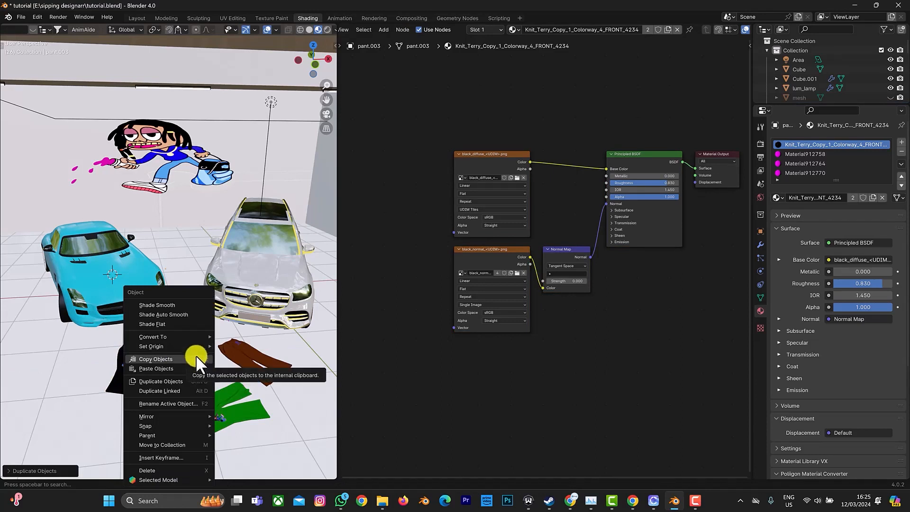
pyautogui.click(195, 358)
pyautogui.rightClick(175, 368)
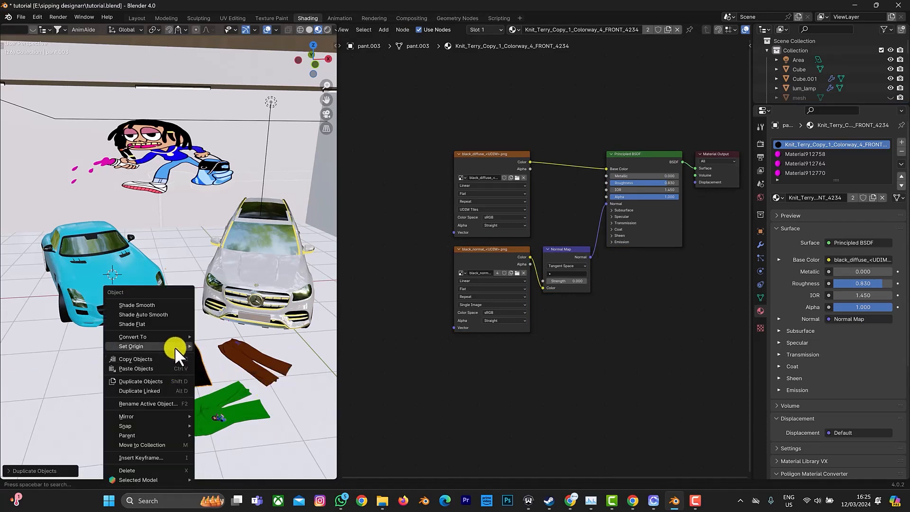
pyautogui.moveTo(176, 345)
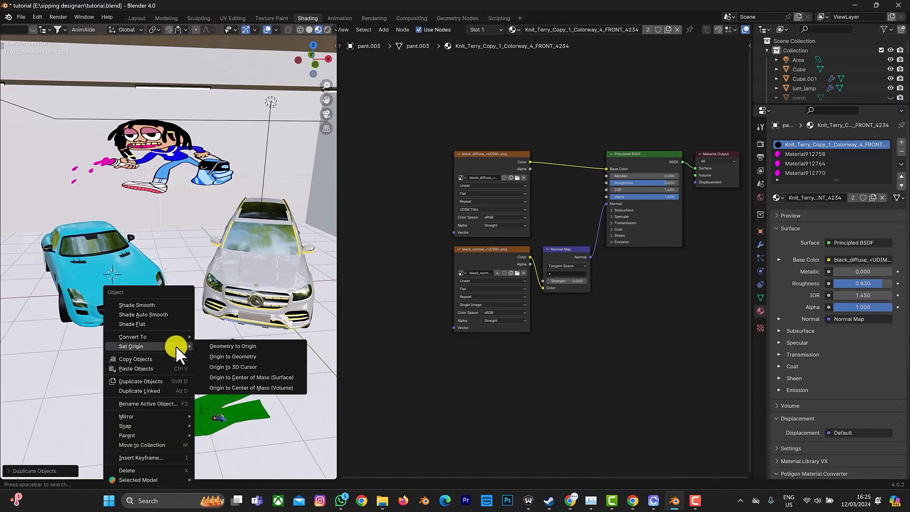
pyautogui.click(223, 368)
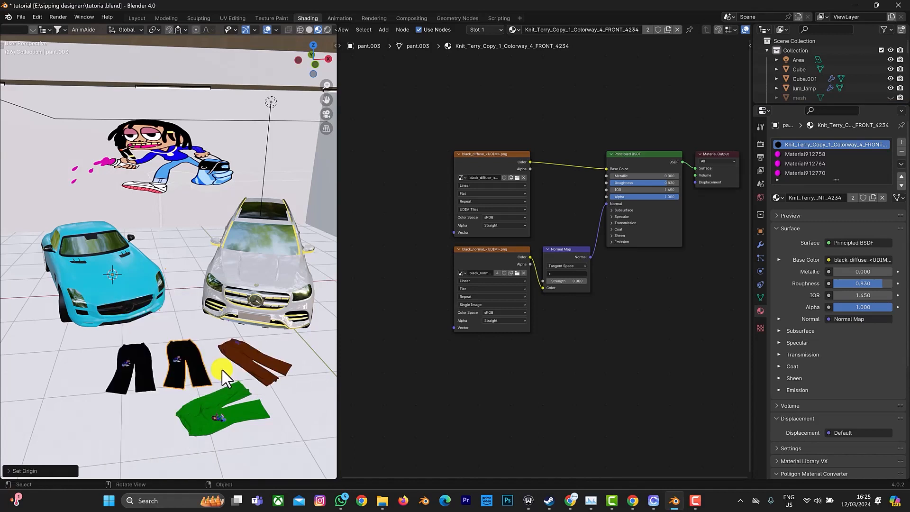
# - Set the new black copy's origin to its geometry
pyautogui.rightClick(194, 362)
pyautogui.moveTo(183, 345)
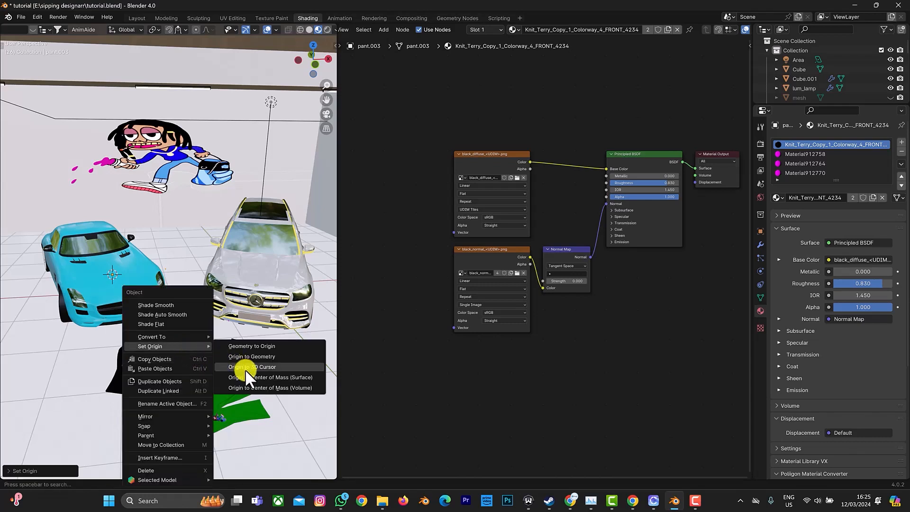
pyautogui.click(222, 356)
# - Snap the new black copy to the 3D cursor on the blue car's hood
pyautogui.click(184, 361)
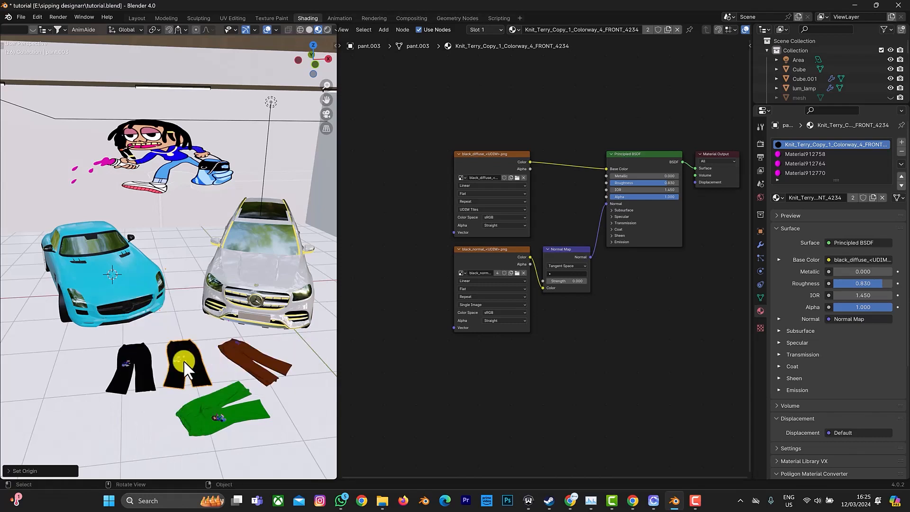
pyautogui.rightClick(184, 356)
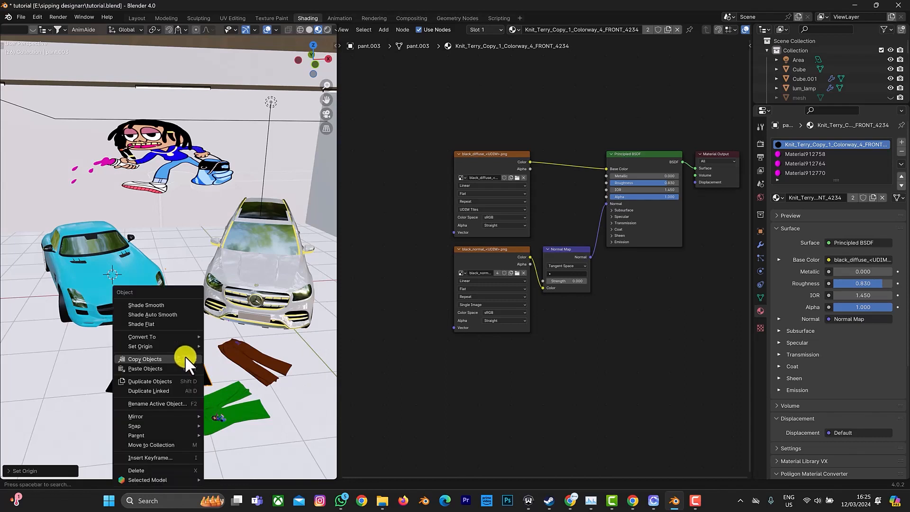
pyautogui.moveTo(185, 425)
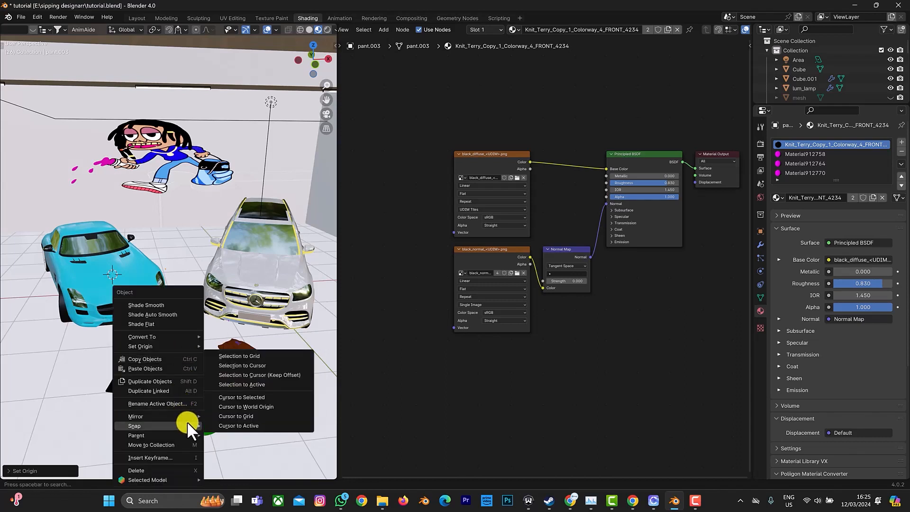
pyautogui.click(232, 365)
pyautogui.scroll(-3, 169, 243)
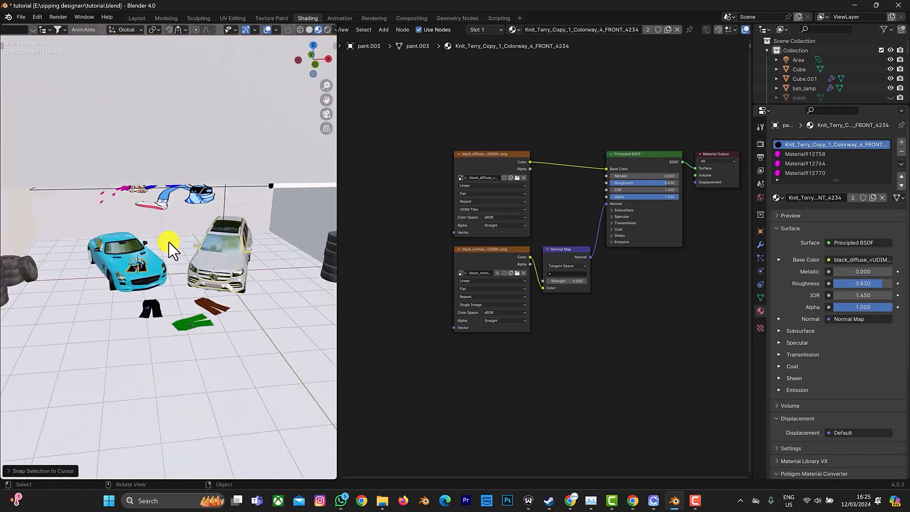
pyautogui.scroll(5, 169, 243)
pyautogui.moveTo(325, 96); pyautogui.dragTo(22, 127)
pyautogui.scroll(1, 165, 345)
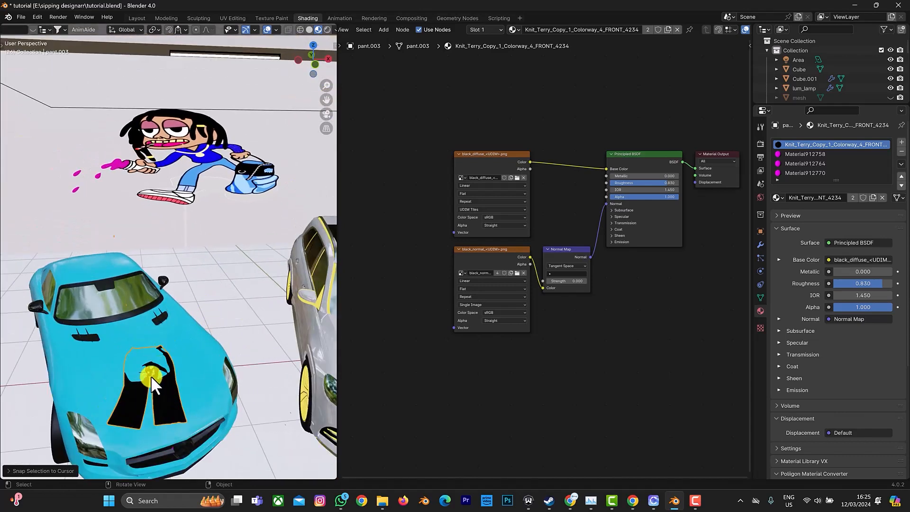
# - Raise the black pant copy slightly along the Z axis until it clears the surface of the blue car's hood
pyautogui.press('g')
pyautogui.press('z')
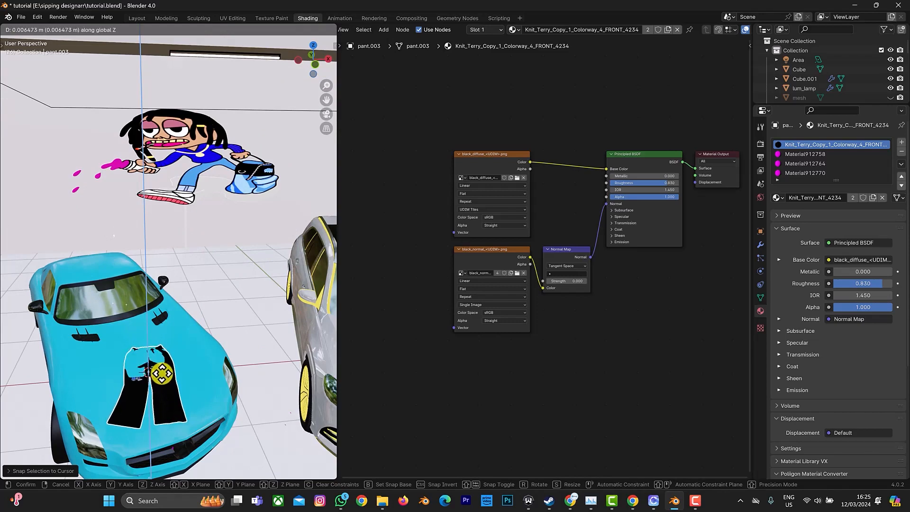
pyautogui.click(161, 374)
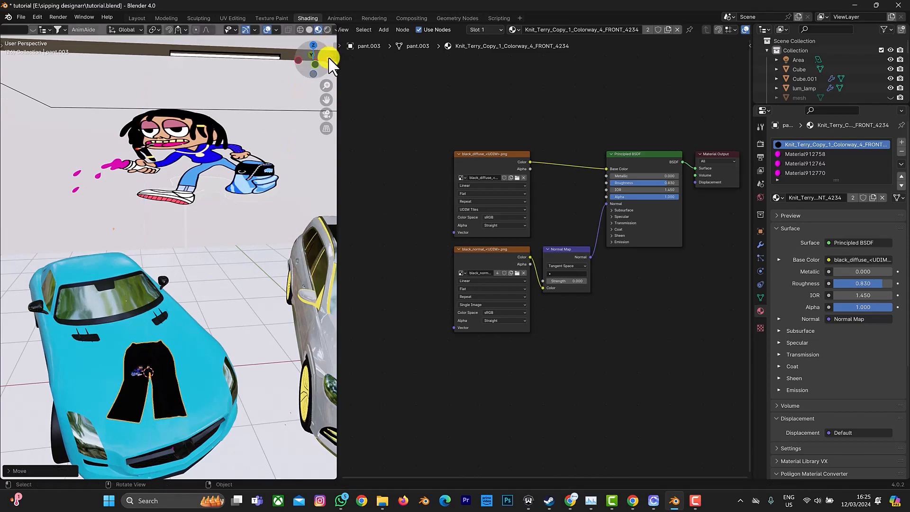
# - Rotate the black pant copy around the global Z axis so it lies at an angle across the blue car's hood
pyautogui.moveTo(331, 62); pyautogui.dragTo(12, 468)
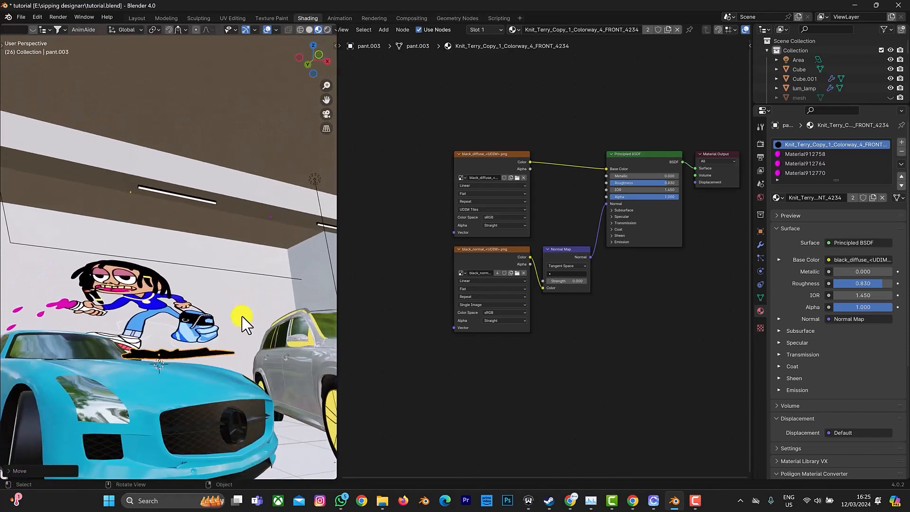
pyautogui.press('r')
pyautogui.press('z')
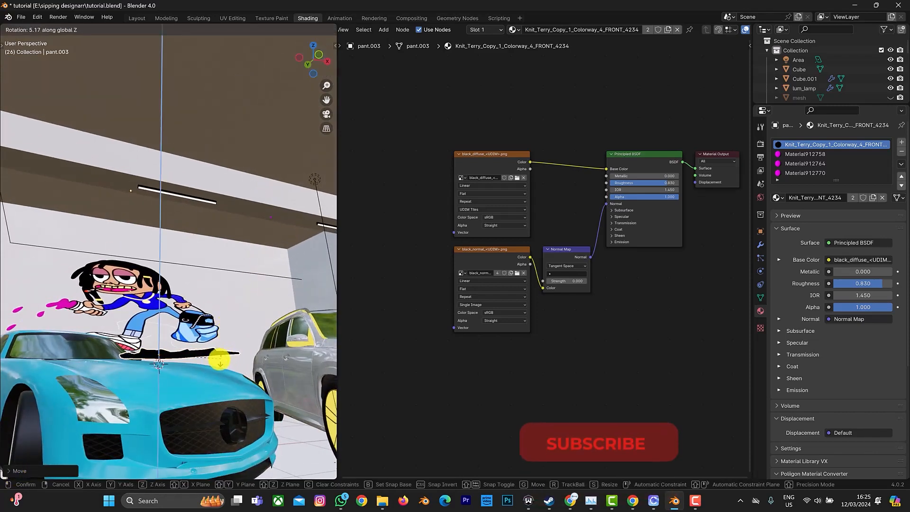
pyautogui.click(208, 334)
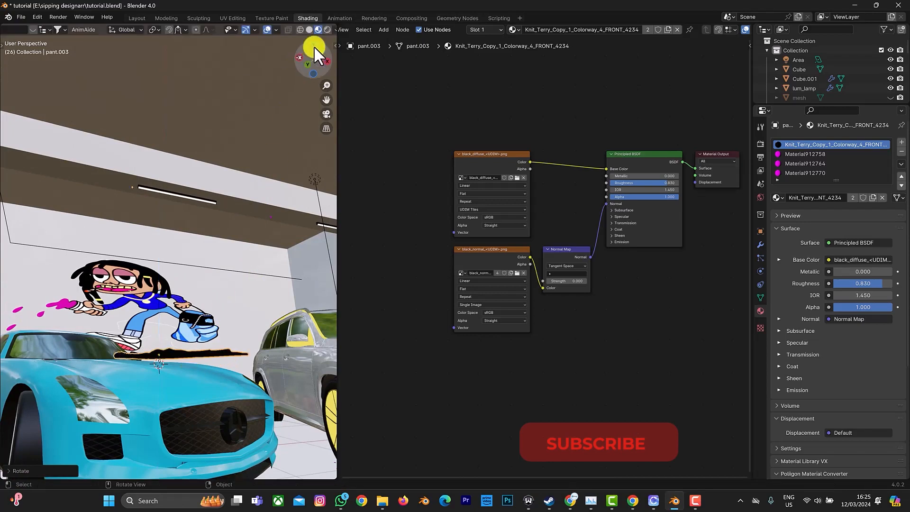
# - Rotate the black pant copy in the view plane to adjust its tilt over the blue car's hood
pyautogui.moveTo(313, 47); pyautogui.dragTo(319, 63)
pyautogui.moveTo(311, 73); pyautogui.dragTo(245, 270)
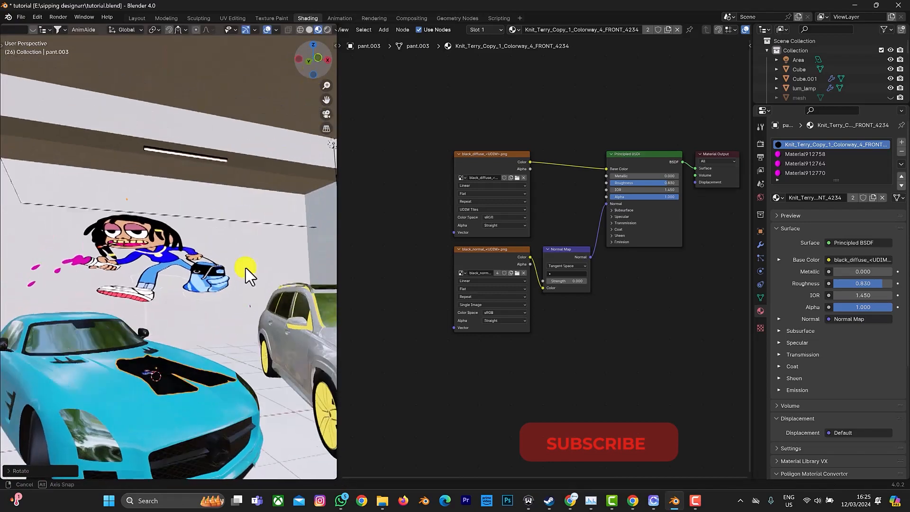
pyautogui.press('r')
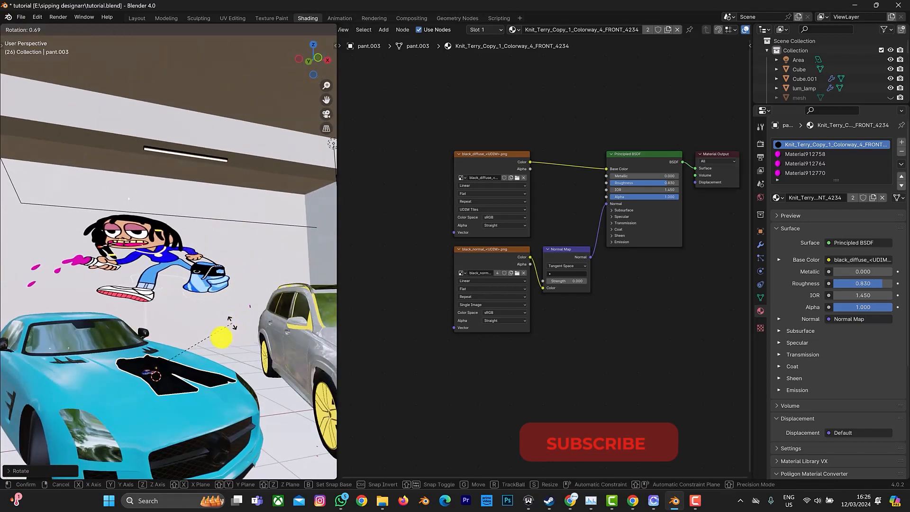
# - Rotate the black pants about the global Z axis to lie across the blue car's hood, and lower them onto its surface
pyautogui.press('z')
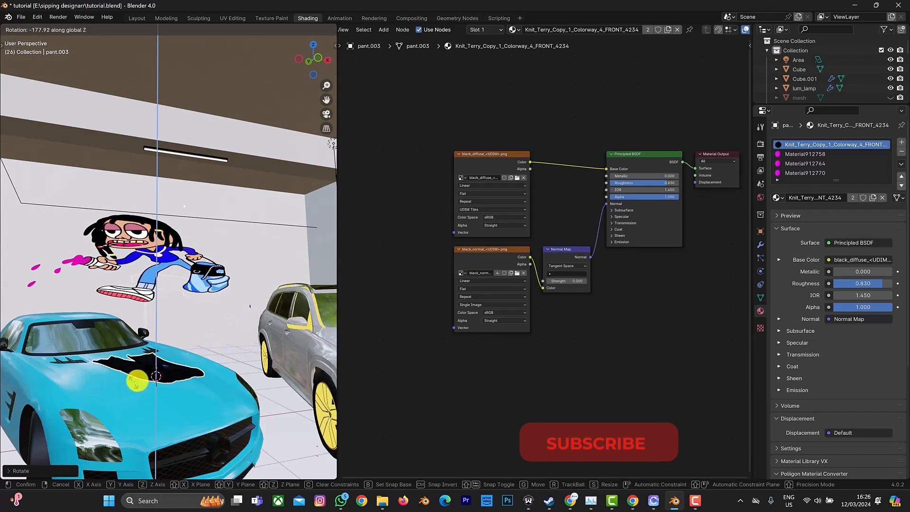
pyautogui.click(161, 371)
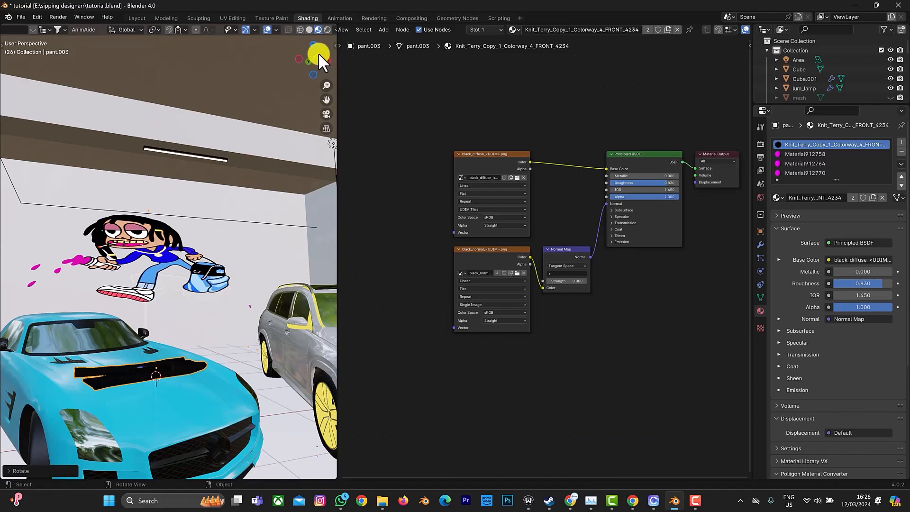
pyautogui.moveTo(330, 43); pyautogui.dragTo(215, 244)
pyautogui.press('g')
pyautogui.press('z')
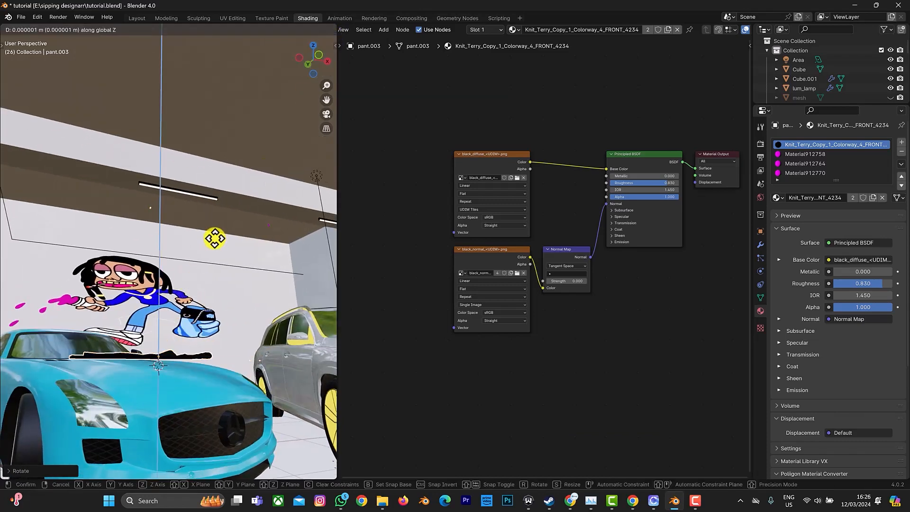
pyautogui.click(229, 228)
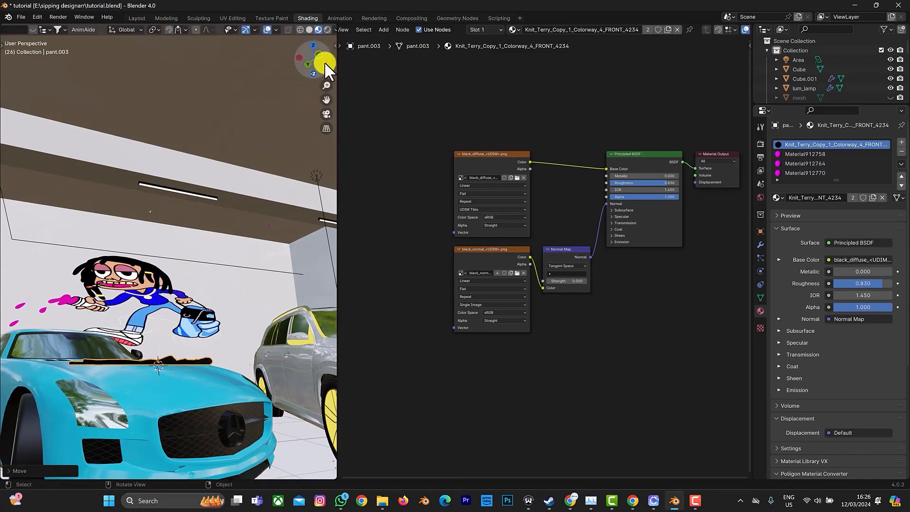
# - Raise the pants slightly so the hood no longer cuts through them, and move them about 0.45 m along Y toward the windshield
pyautogui.moveTo(323, 67); pyautogui.dragTo(325, 84)
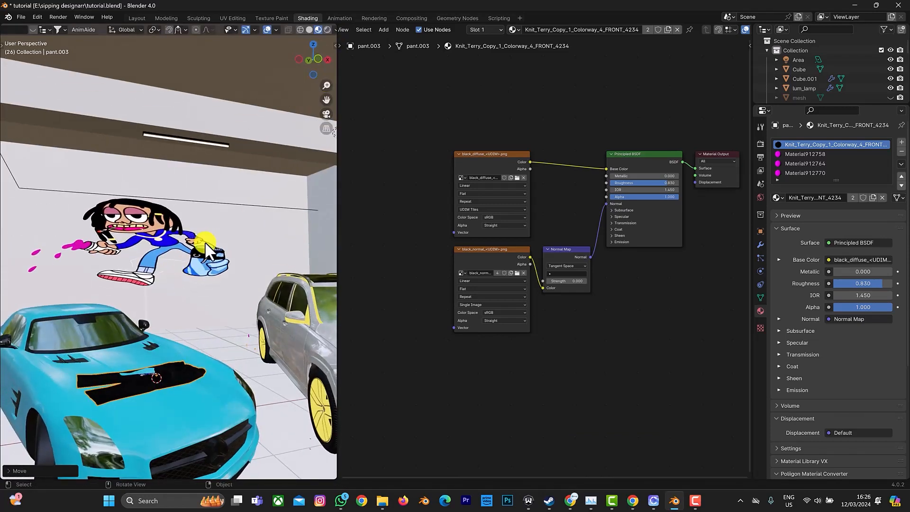
pyautogui.press('g')
pyautogui.press('z')
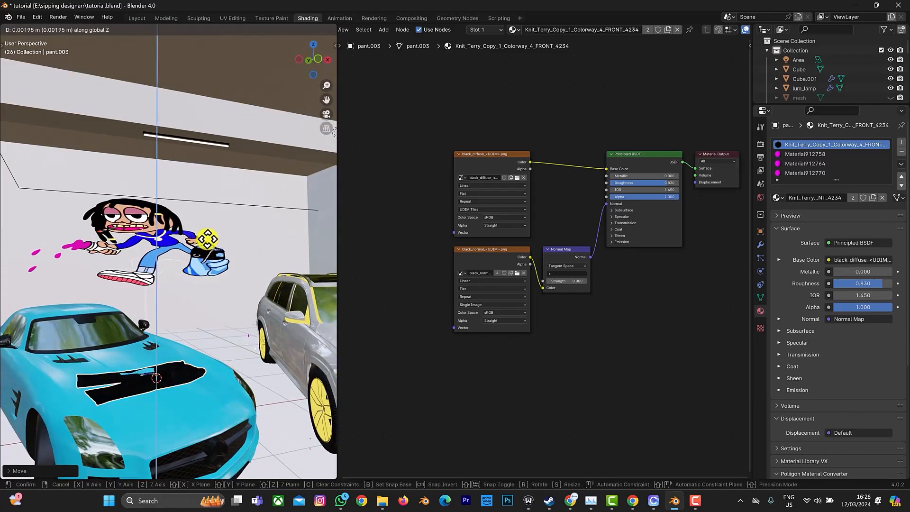
pyautogui.click(211, 229)
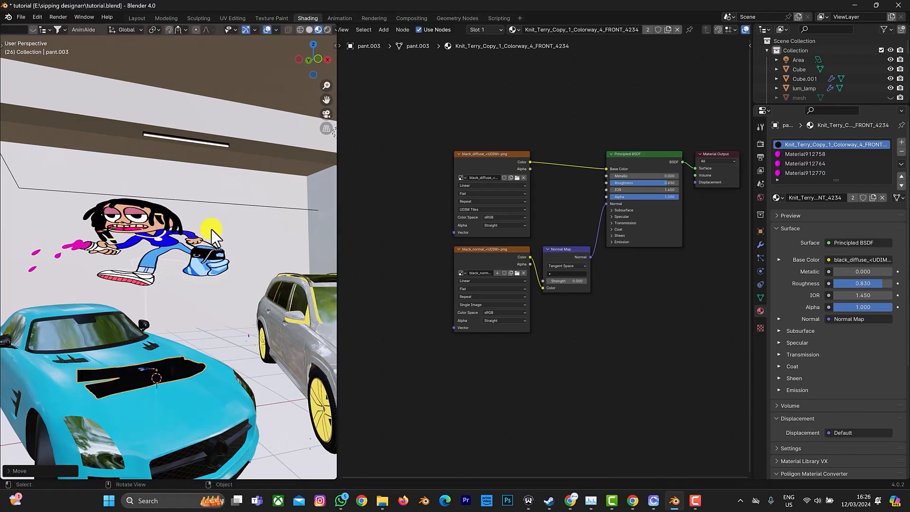
pyautogui.press('g')
pyautogui.press('y')
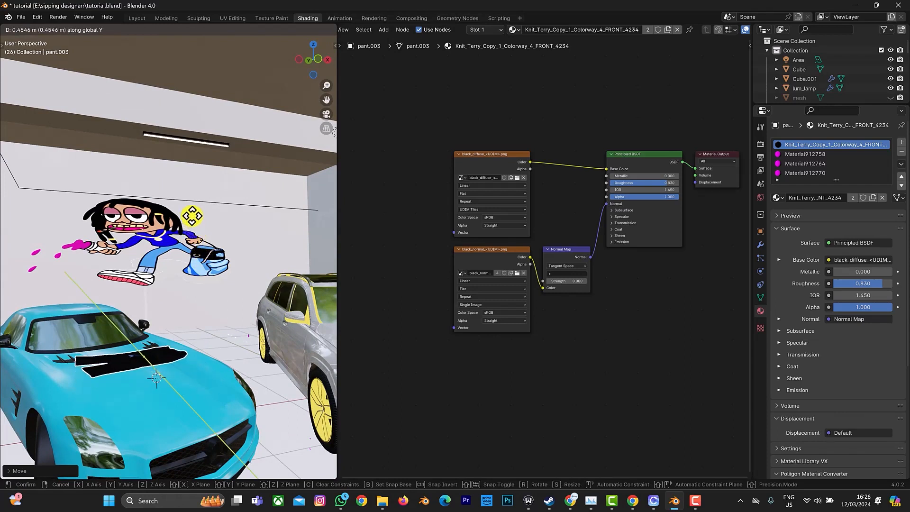
pyautogui.click(192, 214)
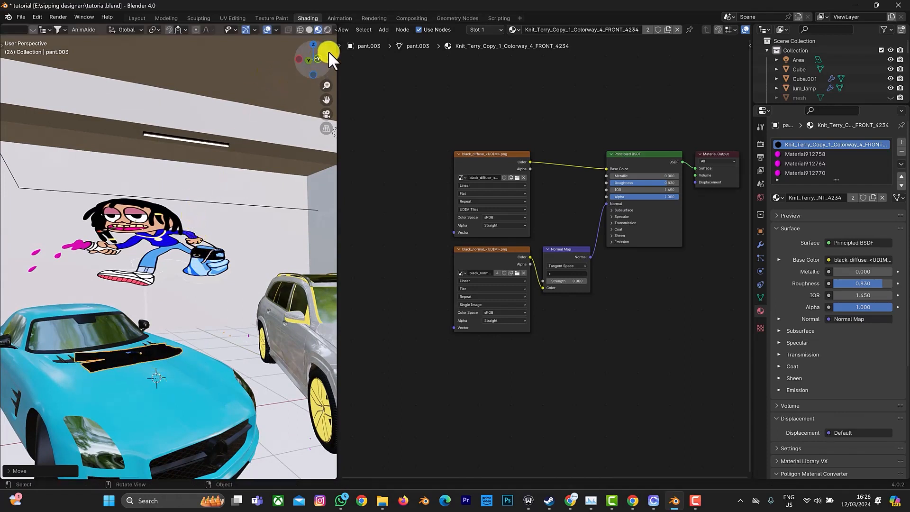
# - Make the material of the pants on the blue car's hood a separate single-user copy
pyautogui.moveTo(328, 50); pyautogui.dragTo(344, 34)
pyautogui.moveTo(11, 31); pyautogui.dragTo(284, 350)
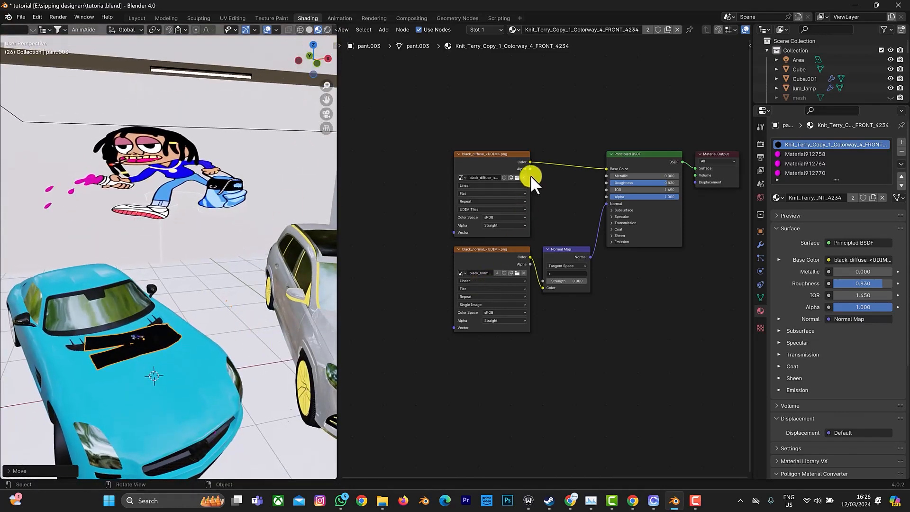
pyautogui.click(667, 28)
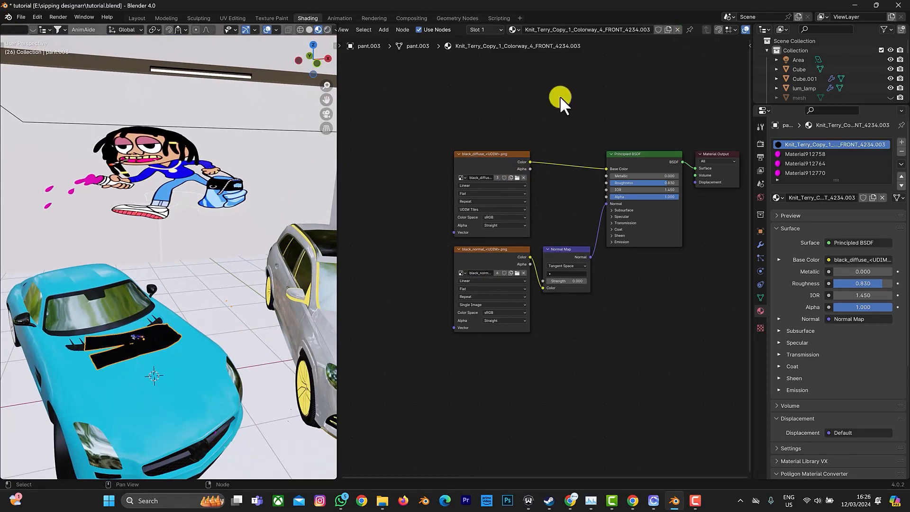
# - Load white_diffuse_1001.png into the base colour image texture and set its source to Single Image
pyautogui.click(516, 178)
pyautogui.scroll(-6, 494, 269)
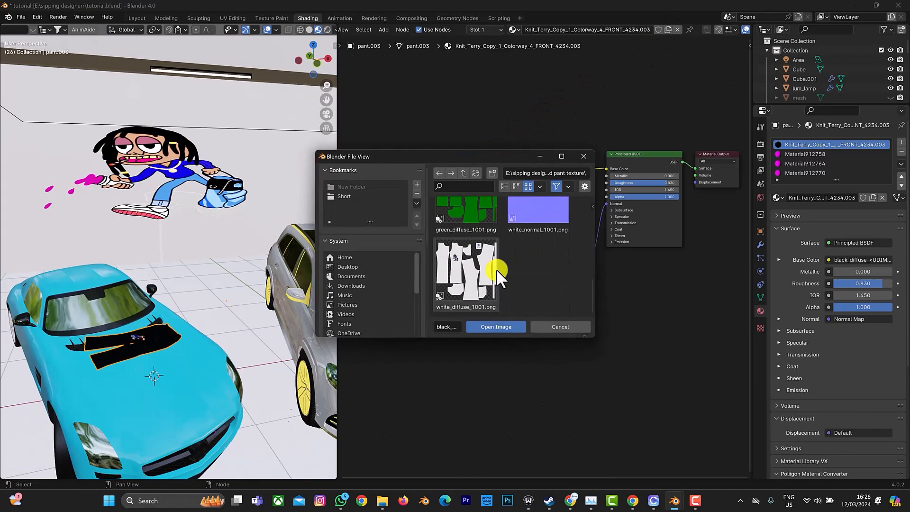
pyautogui.click(468, 282)
pyautogui.click(478, 327)
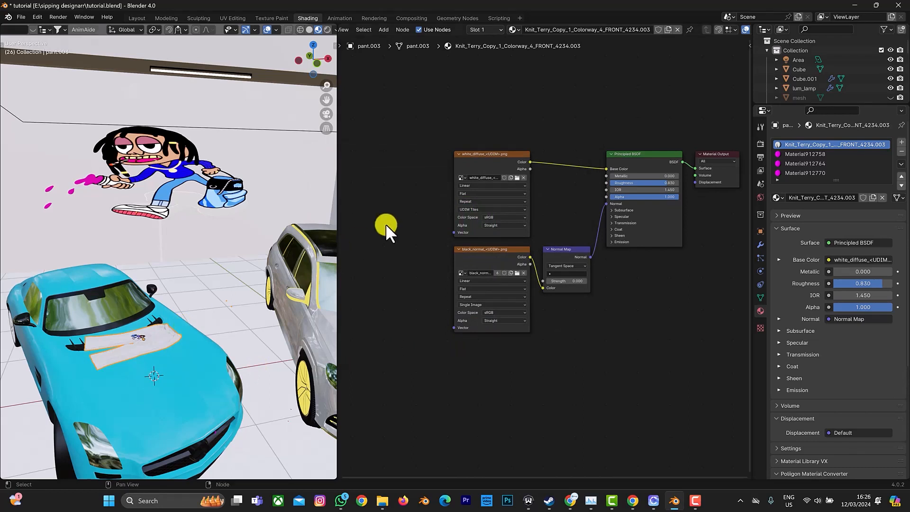
pyautogui.click(495, 208)
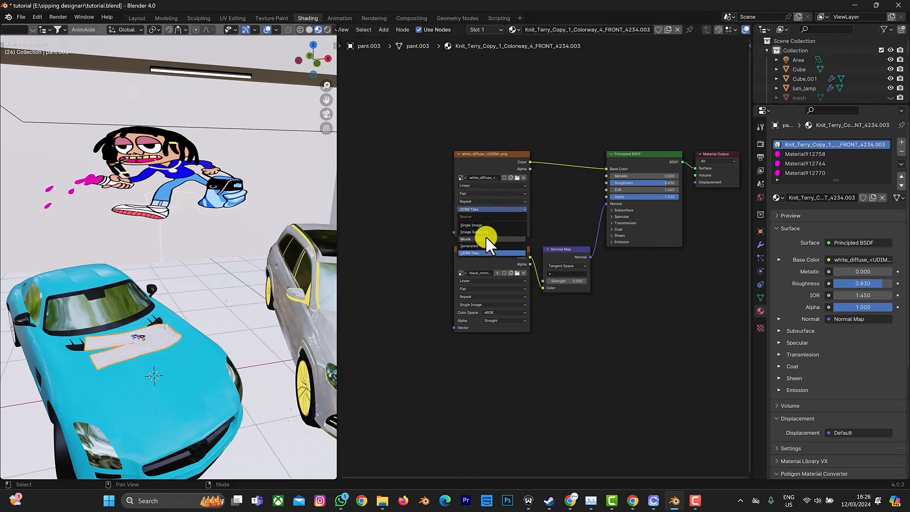
pyautogui.click(474, 225)
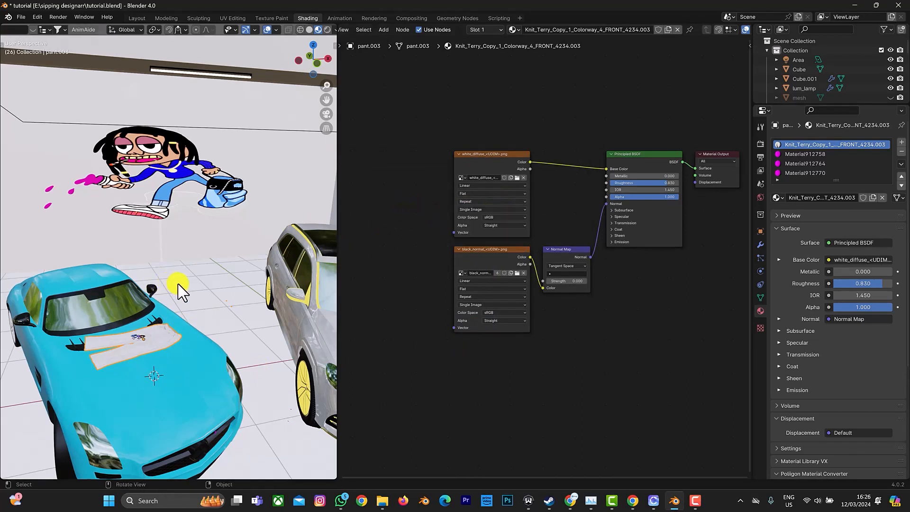
# - Import hoodie.obj as a Wavefront OBJ from the hoodie folder inside the hoodie and pant texture folder
pyautogui.scroll(-6, 204, 289)
pyautogui.scroll(2, 231, 293)
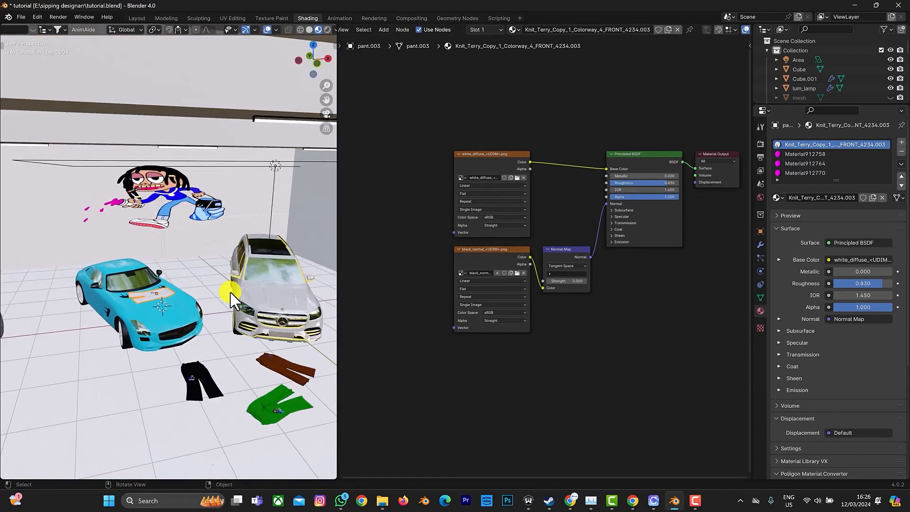
pyautogui.moveTo(313, 56)
pyautogui.mouseDown()
pyautogui.moveTo(4, 55)
pyautogui.moveTo(325, 61)
pyautogui.moveTo(317, 69)
pyautogui.moveTo(315, 50)
pyautogui.mouseUp()
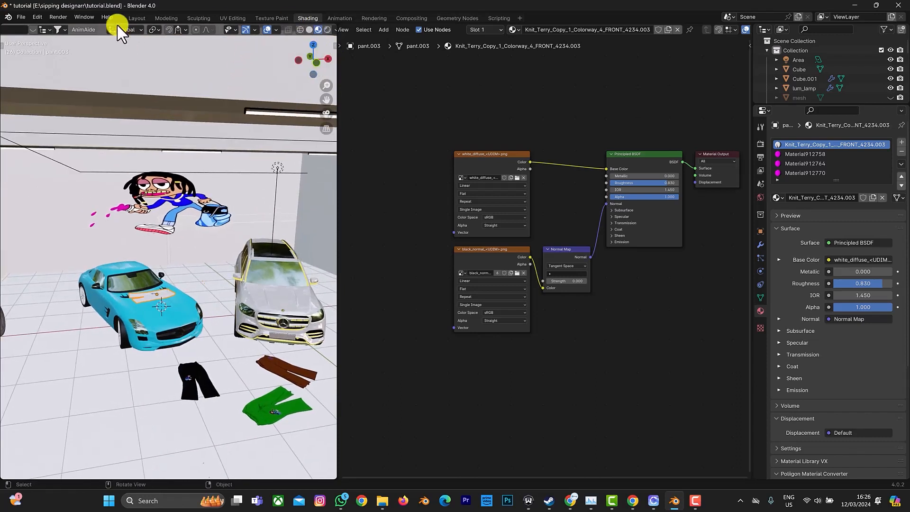
pyautogui.click(21, 17)
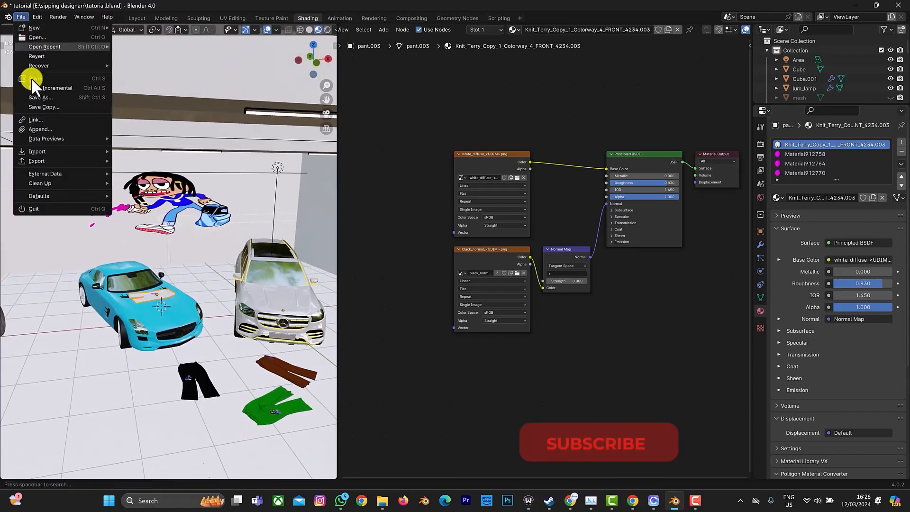
pyautogui.moveTo(41, 152)
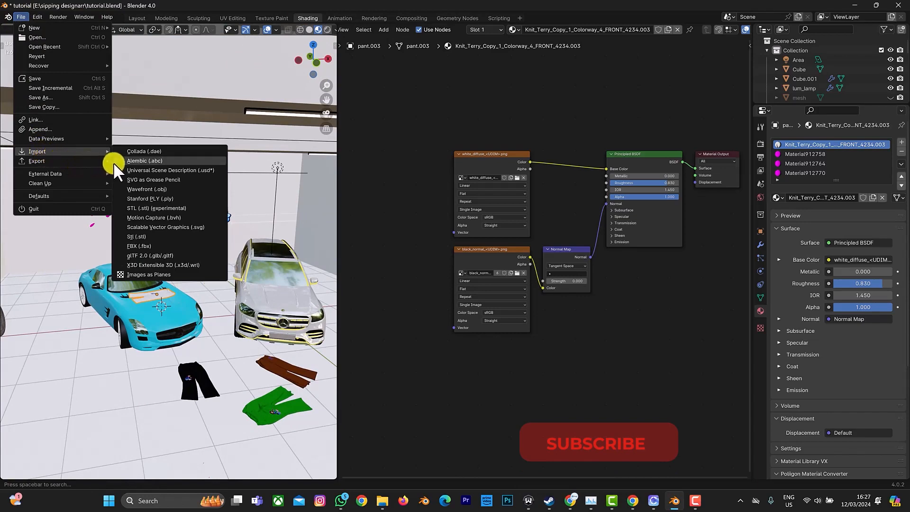
pyautogui.click(170, 190)
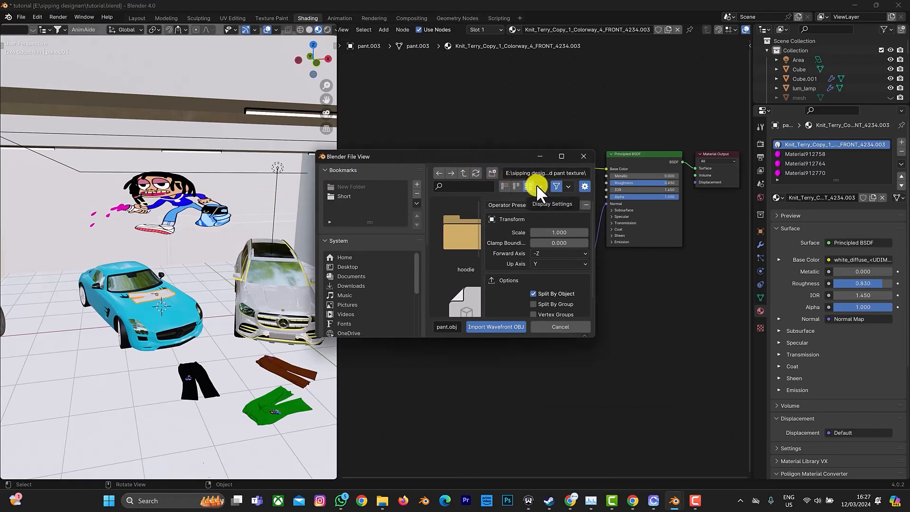
pyautogui.click(456, 245)
pyautogui.doubleClick(456, 245)
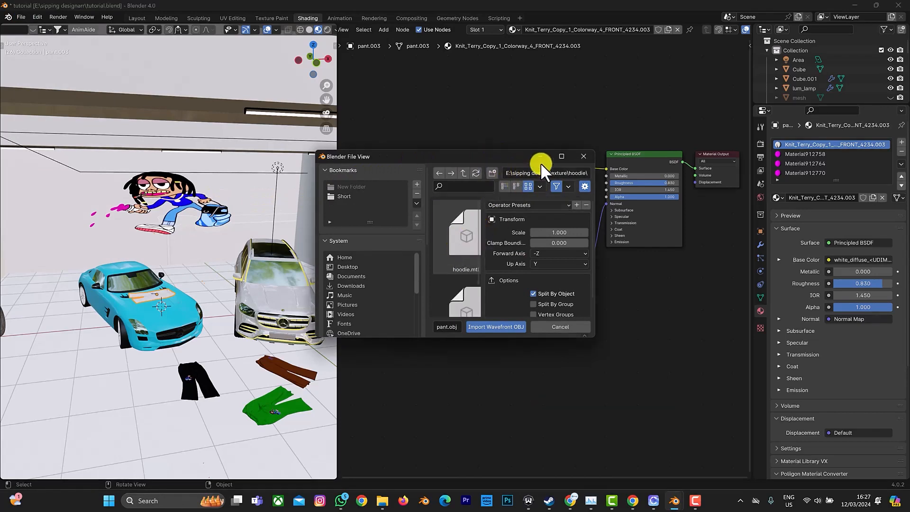
pyautogui.click(561, 156)
pyautogui.click(212, 67)
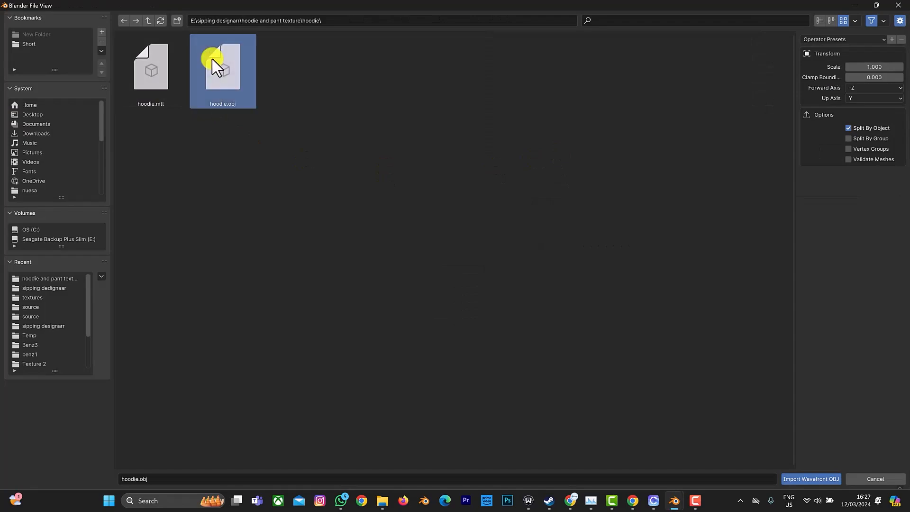
pyautogui.click(797, 479)
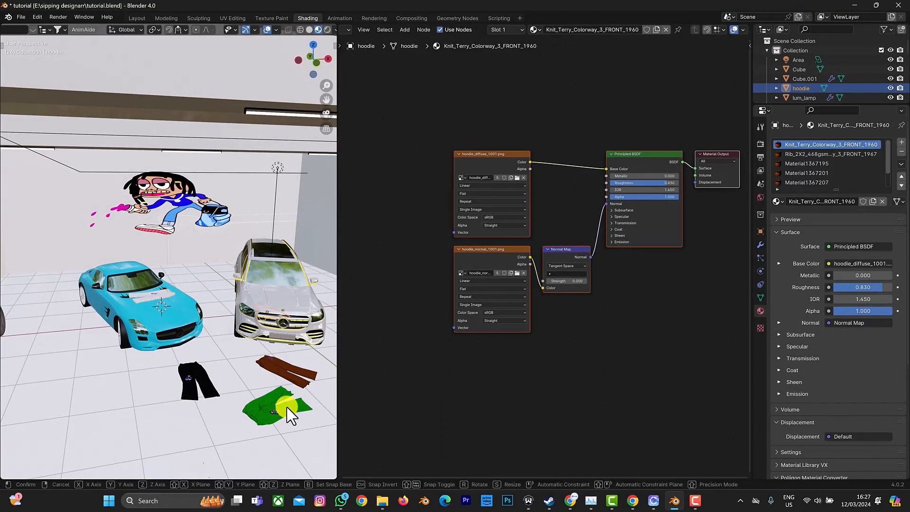
# - Move the hoodie forward along Y and about -1.98 m along X, onto the floor between the black and brown pants
pyautogui.press('g')
pyautogui.press('y')
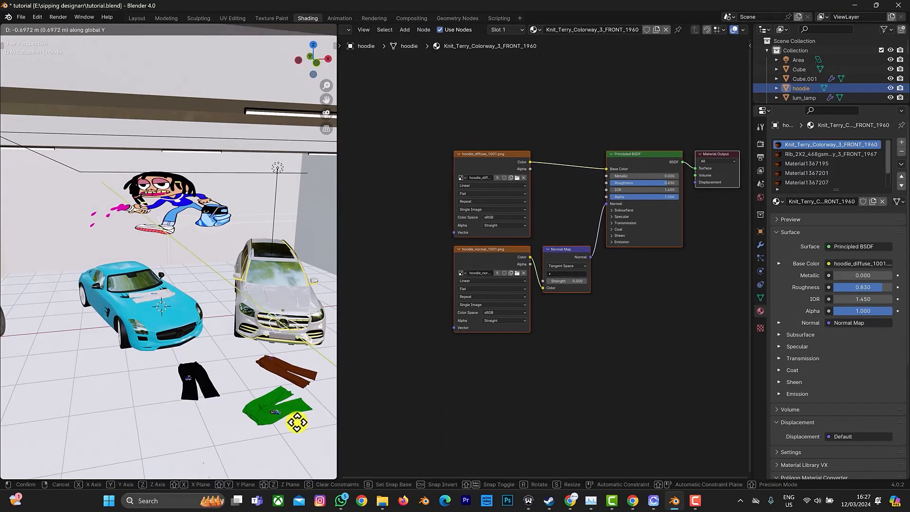
pyautogui.click(310, 472)
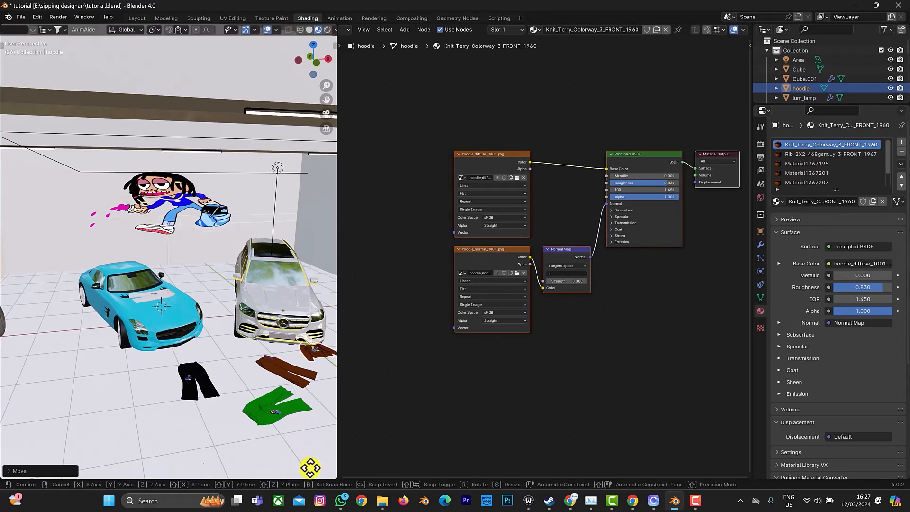
pyautogui.press('g')
pyautogui.press('x')
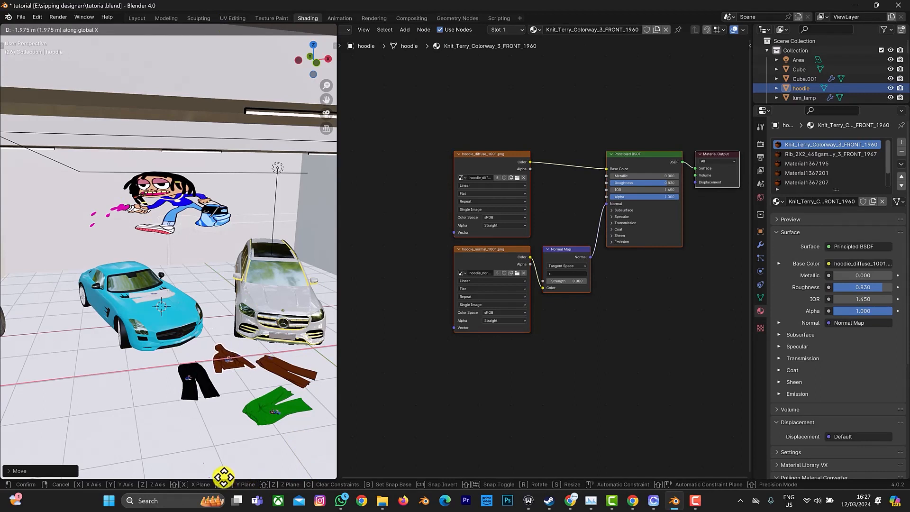
pyautogui.click(220, 472)
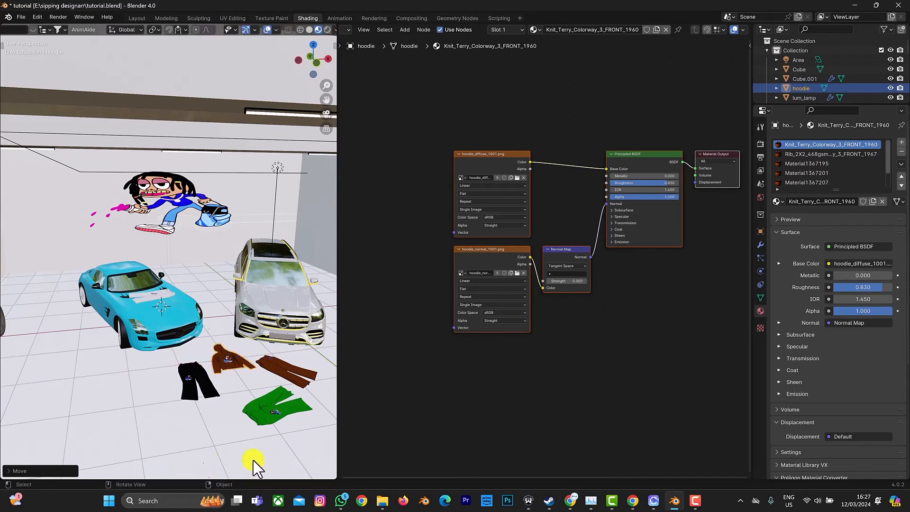
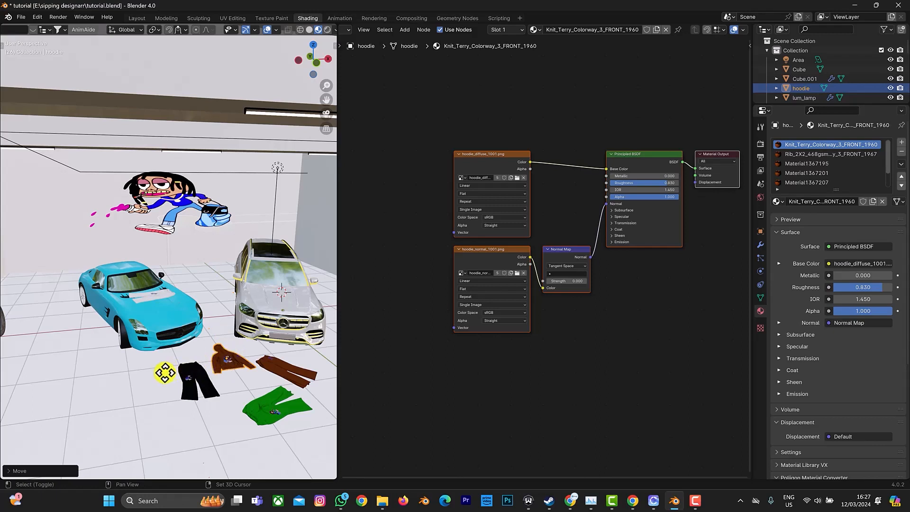
# - Duplicate the hoodie along the X axis and snap the copy to the 3D cursor on the silver car's hood
pyautogui.hotkey('shift', 'd')
pyautogui.press('x')
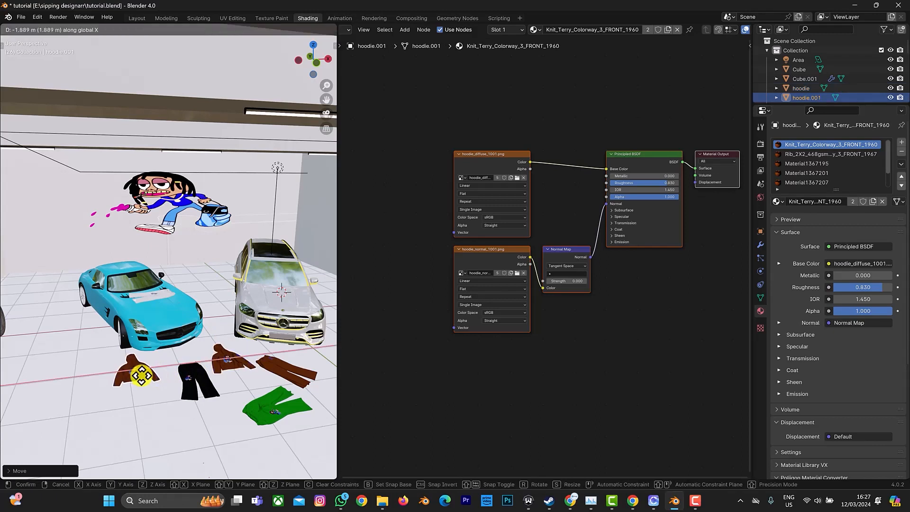
pyautogui.click(144, 383)
pyautogui.rightClick(142, 377)
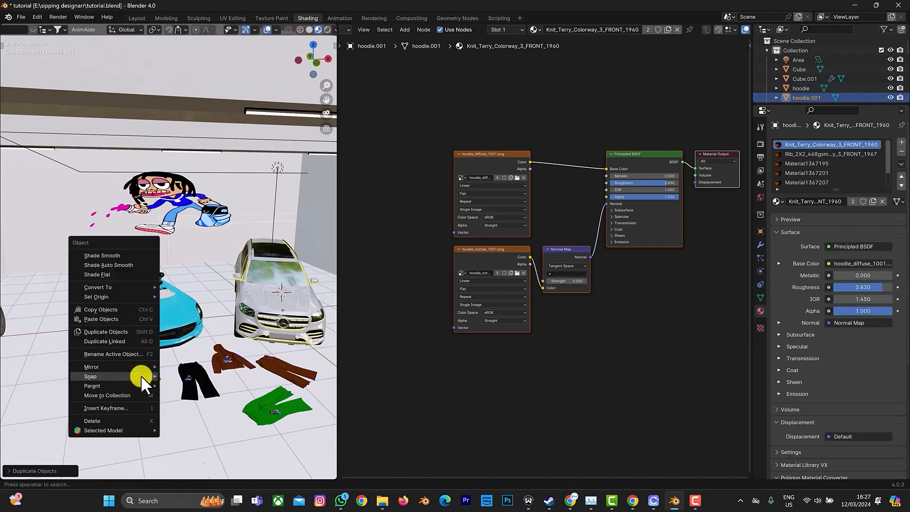
pyautogui.moveTo(141, 375)
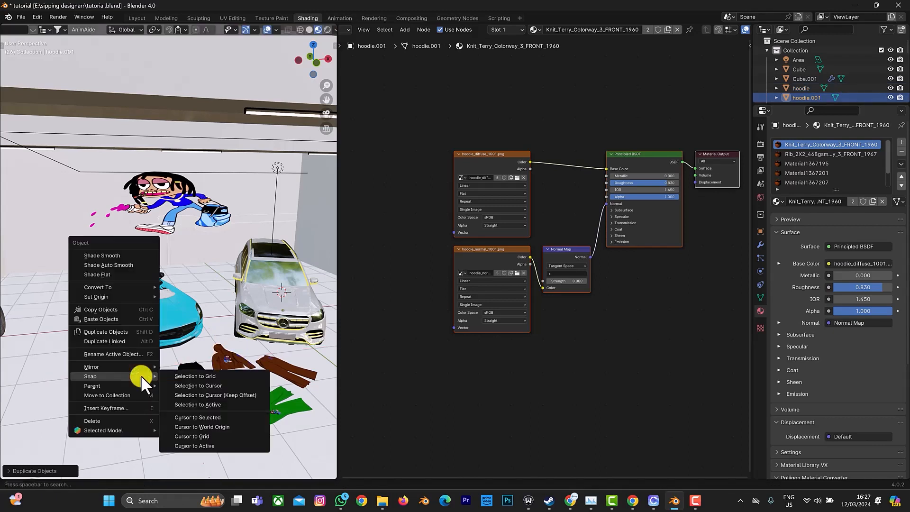
pyautogui.click(177, 385)
# - Rotate the hoodie copy around the global Z axis in two turns until it lies sideways across the silver car's hood
pyautogui.scroll(-3, 294, 286)
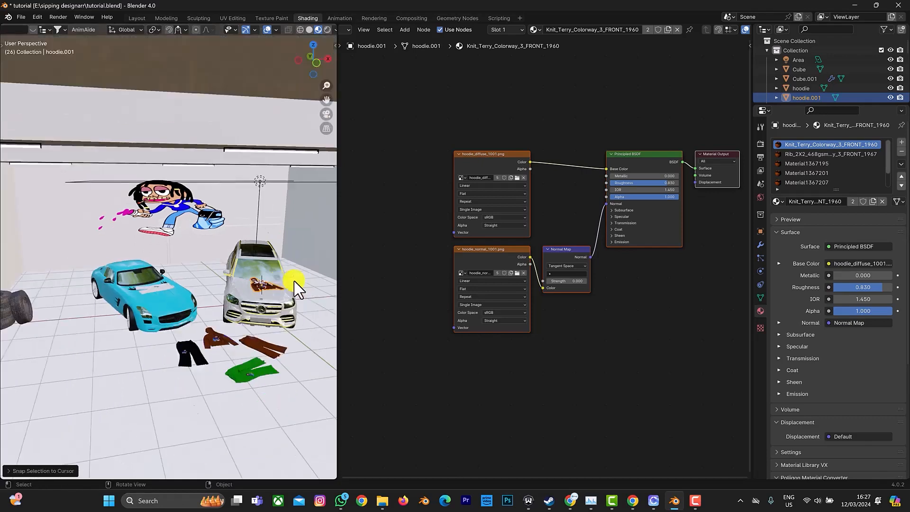
pyautogui.scroll(6, 294, 285)
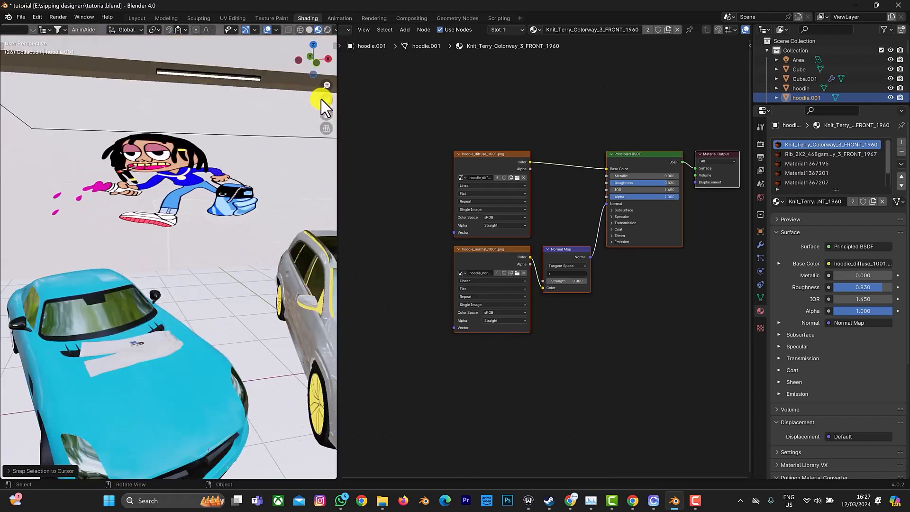
pyautogui.moveTo(254, 118); pyautogui.dragTo(164, 126, button='middle')
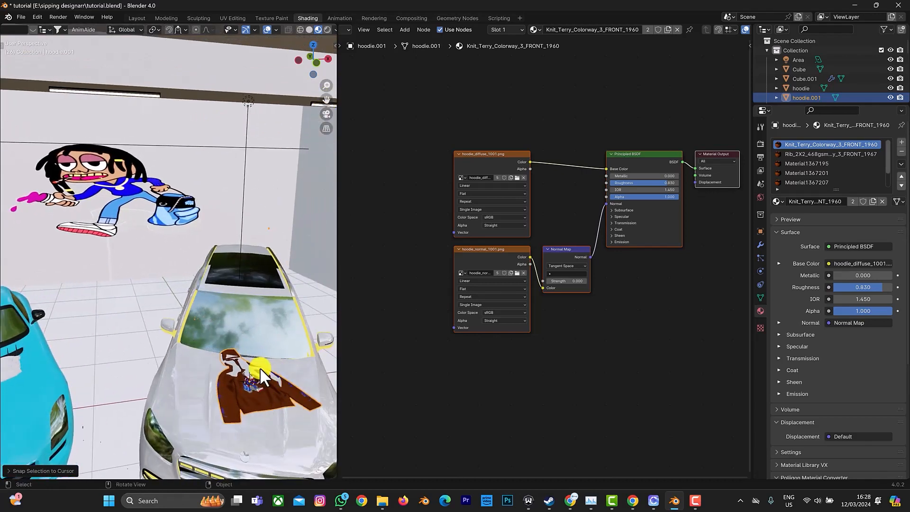
pyautogui.press('r')
pyautogui.press('z')
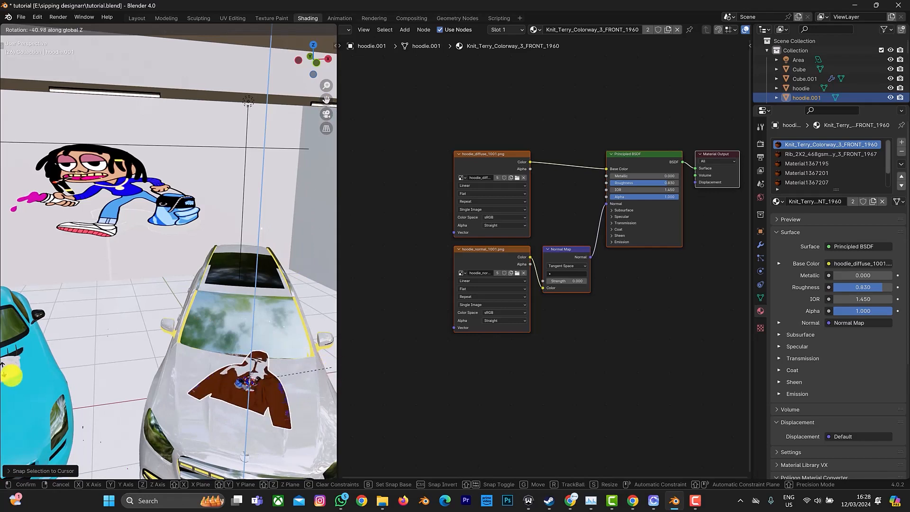
pyautogui.click(32, 404)
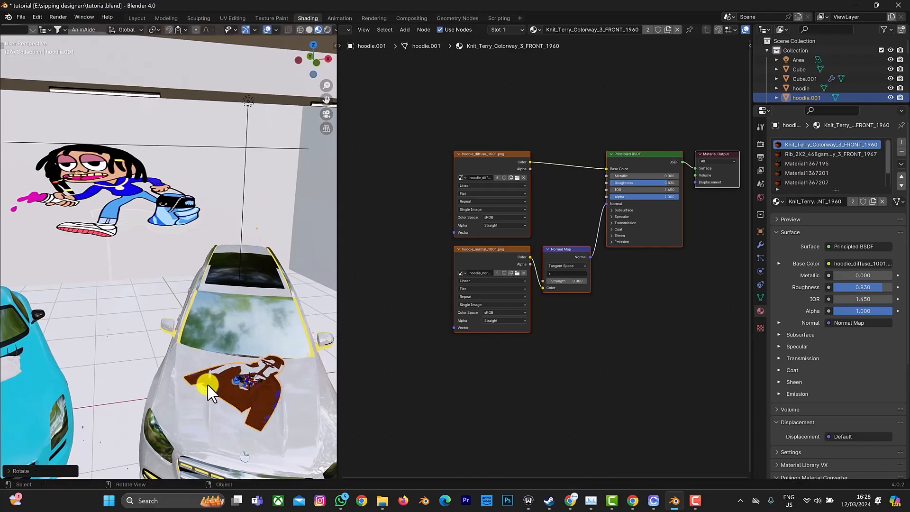
pyautogui.press('r')
pyautogui.press('z')
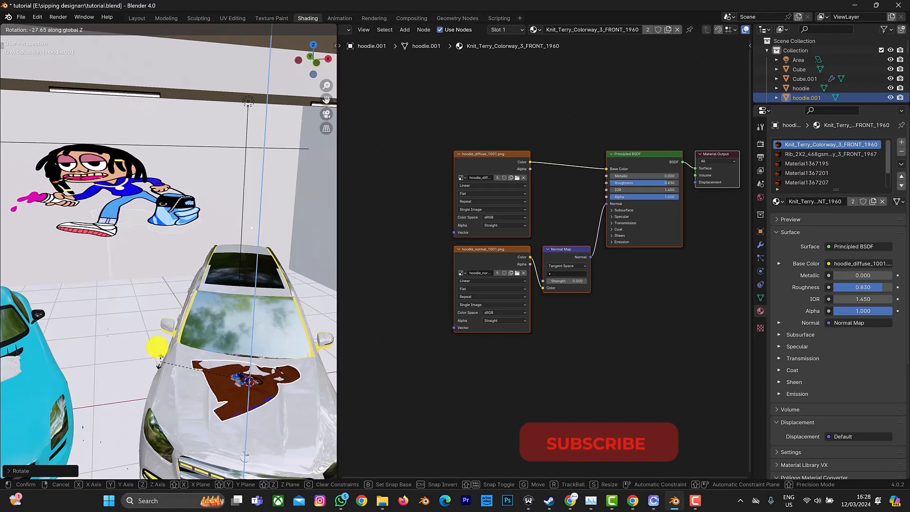
pyautogui.click(158, 353)
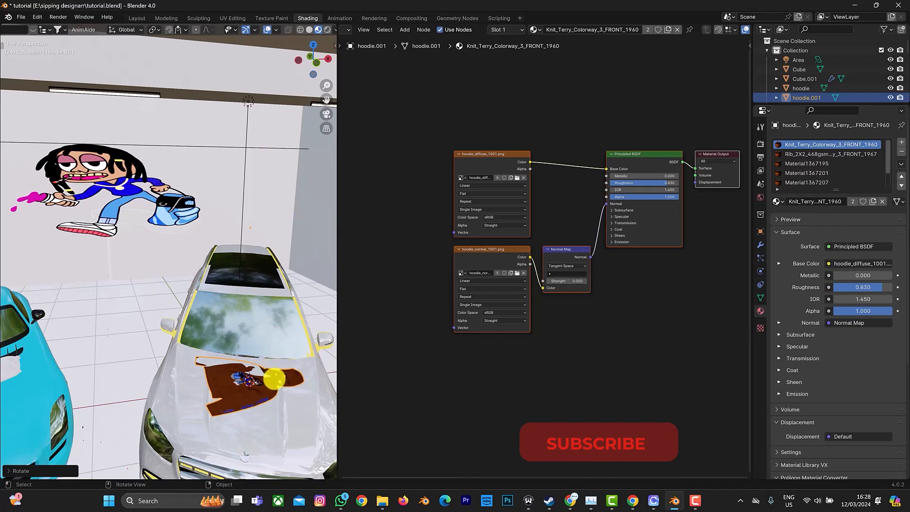
# - Tilt the hoodie copy about 3.3° around X and raise it about 0.05 m along Z onto the silver car's hood
pyautogui.press('r')
pyautogui.press('x')
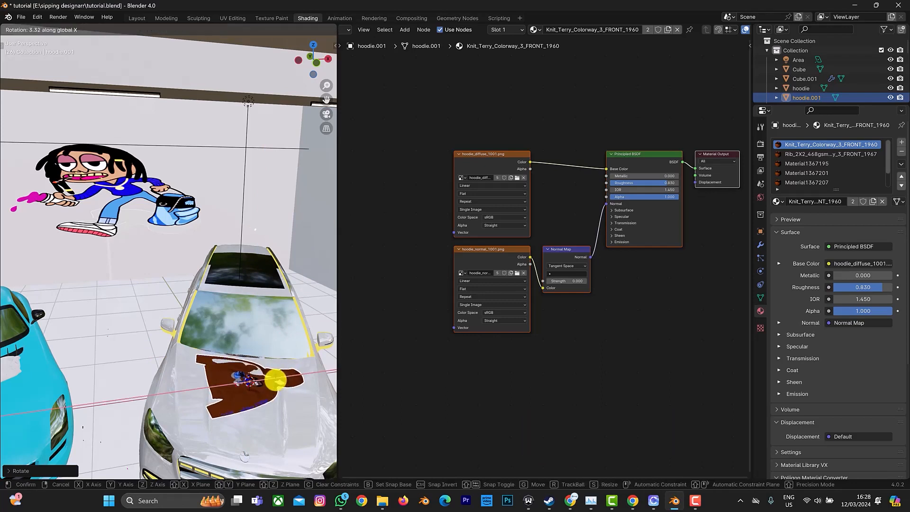
pyautogui.click(278, 377)
pyautogui.press('g')
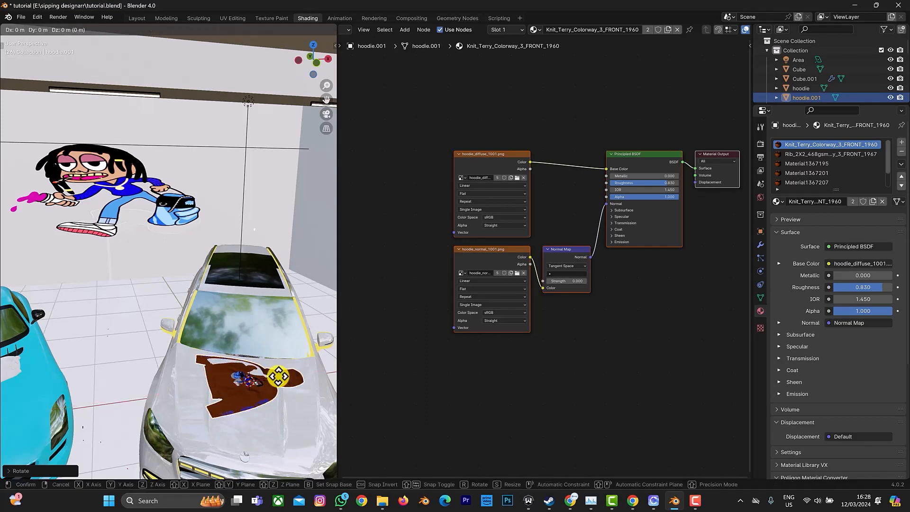
pyautogui.press('z')
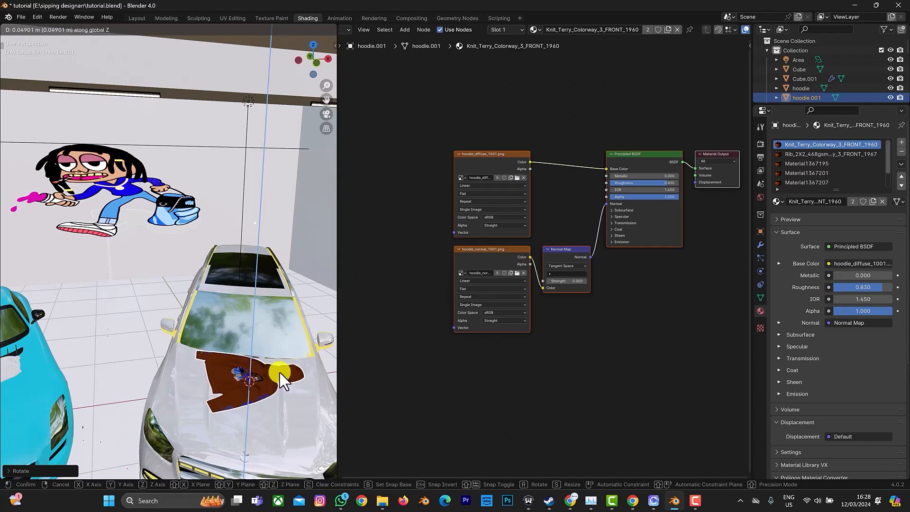
pyautogui.click(324, 55)
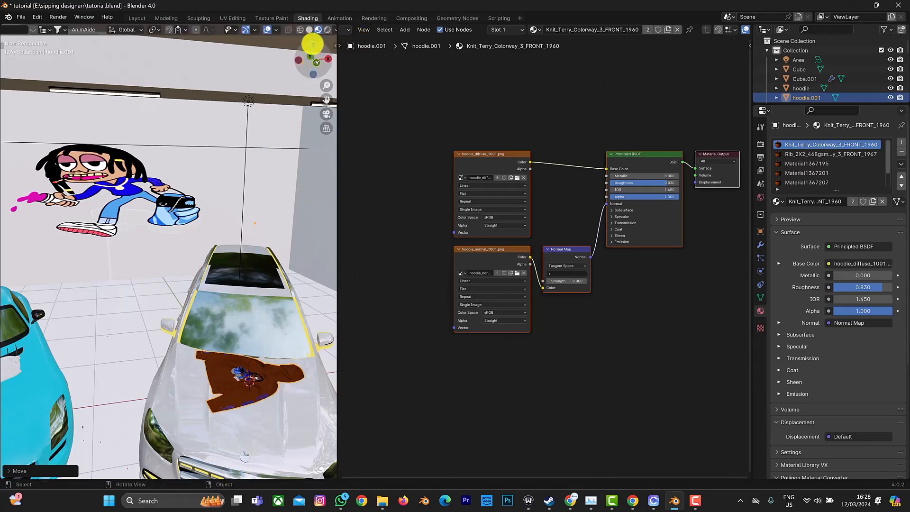
pyautogui.moveTo(310, 34)
pyautogui.mouseDown()
pyautogui.moveTo(301, 25)
pyautogui.moveTo(300, 35)
pyautogui.mouseUp()
pyautogui.click(270, 359)
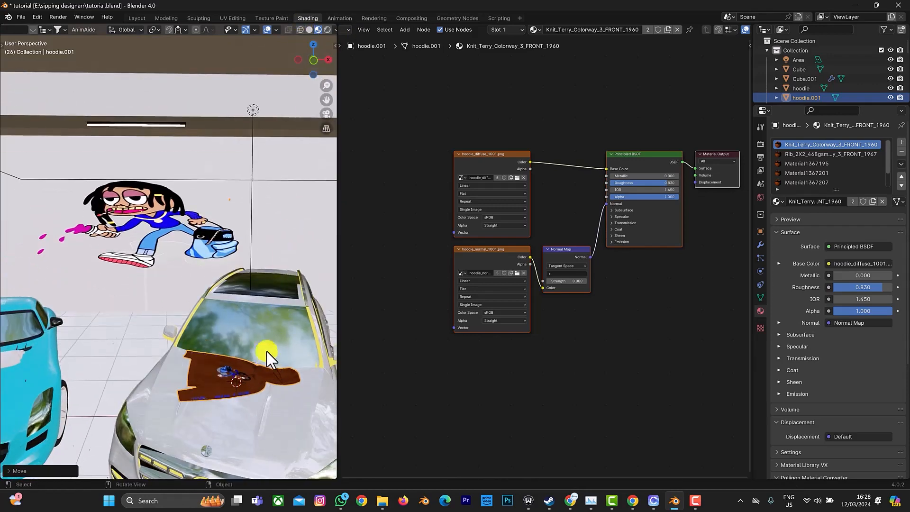
# - Make the hoodie copy's Knit_Terry_Colorway_3_FRONT_1960 material single-user and load ash_diffuse_1001.png as its base colour texture
pyautogui.click(668, 30)
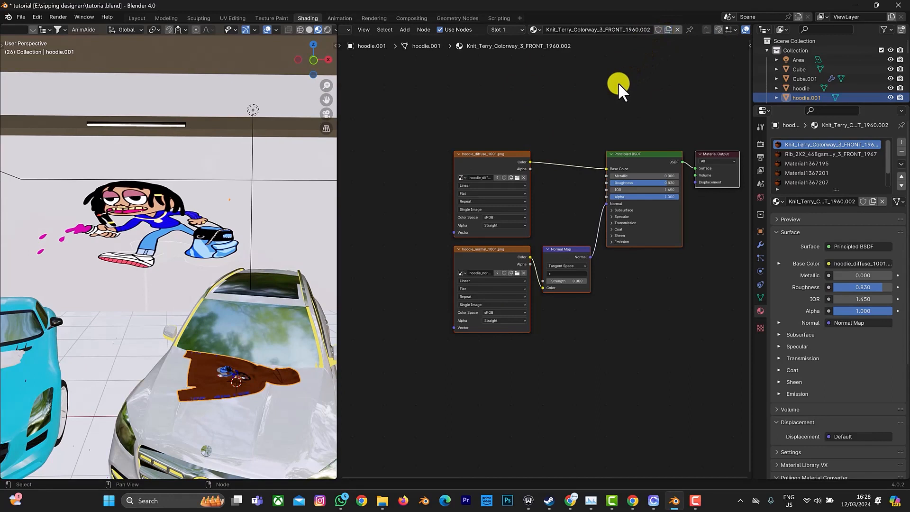
pyautogui.click(515, 177)
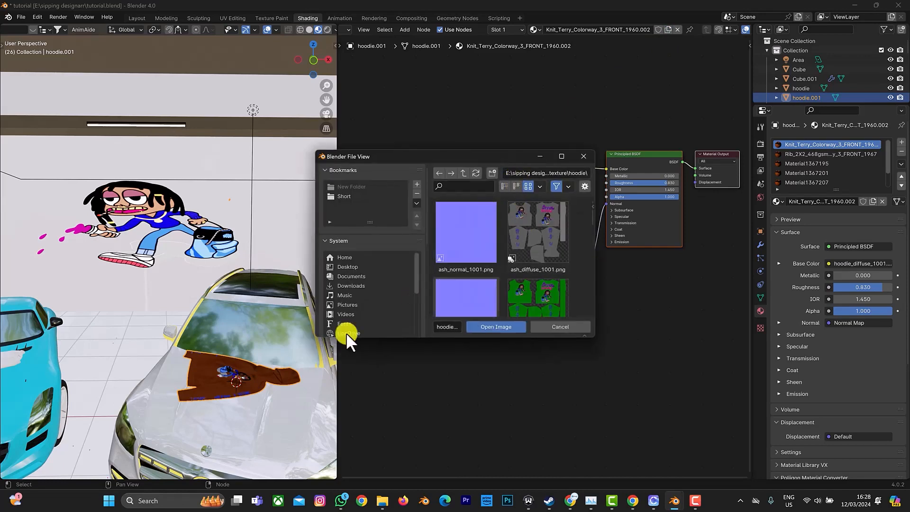
pyautogui.scroll(-8, 237, 303)
pyautogui.click(513, 242)
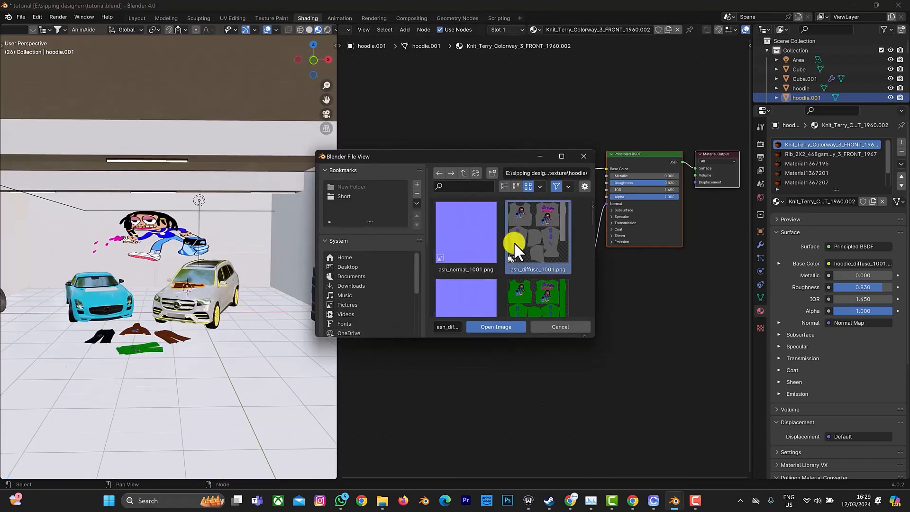
pyautogui.click(502, 328)
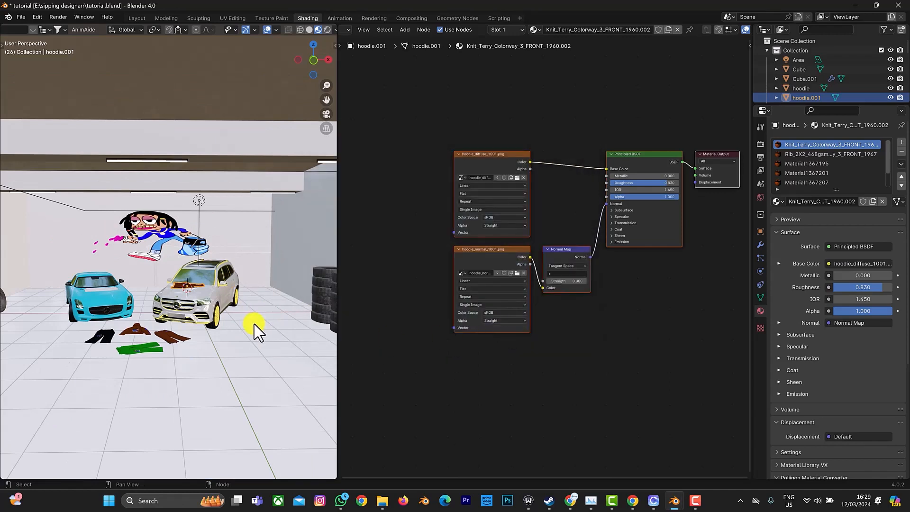
pyautogui.rightClick(181, 276)
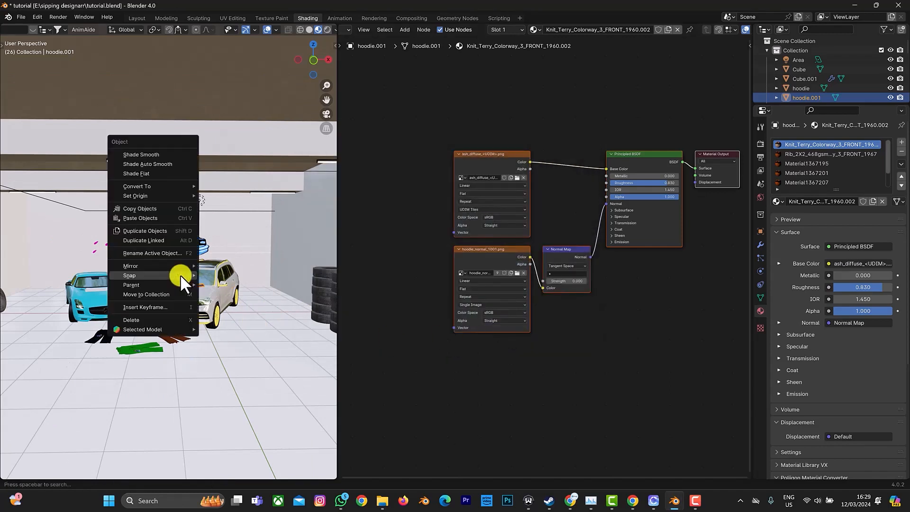
pyautogui.rightClick(239, 215)
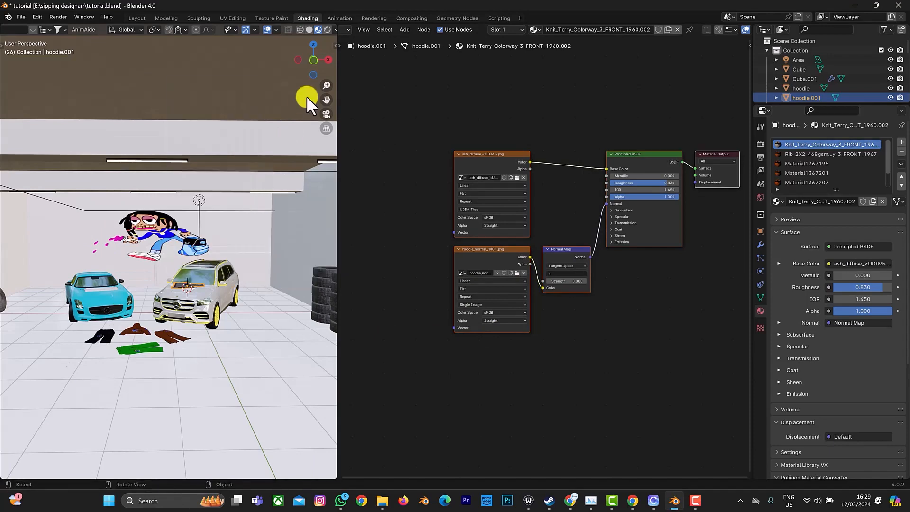
# - Remove the Rib_2X2_468gsm_Colorway_3_FRONT_1967 material slot from the hoodie on the silver car
pyautogui.moveTo(308, 56)
pyautogui.mouseDown()
pyautogui.moveTo(308, 76)
pyautogui.moveTo(313, 66)
pyautogui.mouseUp()
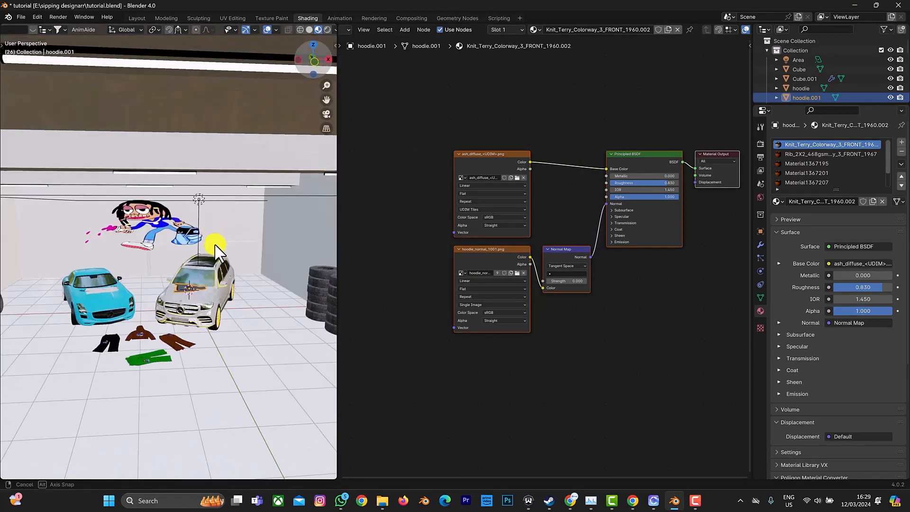
pyautogui.click(821, 153)
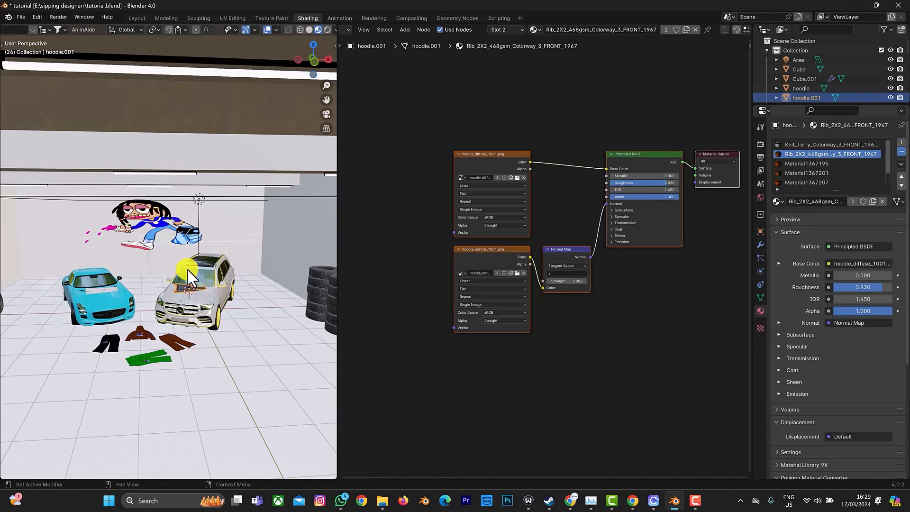
pyautogui.scroll(3, 183, 291)
pyautogui.click(826, 153)
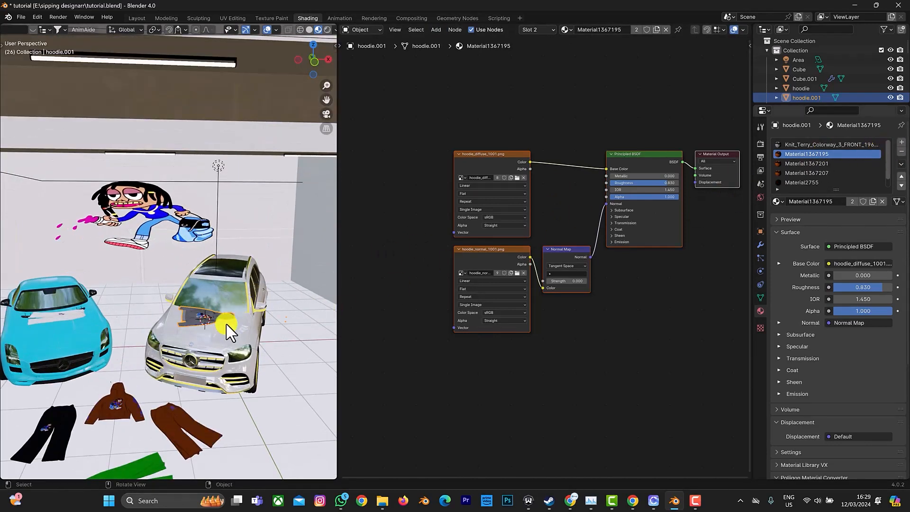
pyautogui.scroll(2, 223, 327)
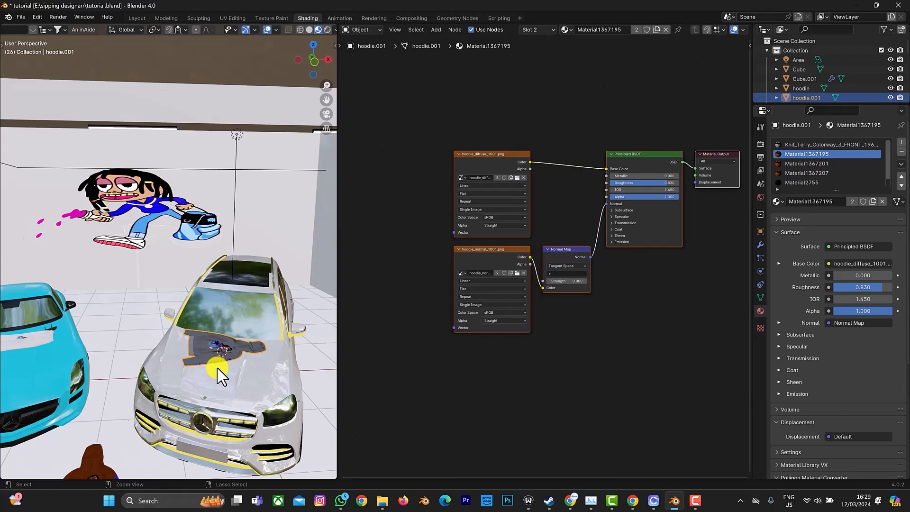
# - Duplicate the ash hoodie and move the copy about -0.34 m along Y on the silver car's hood
pyautogui.hotkey('ctrl', 'z')
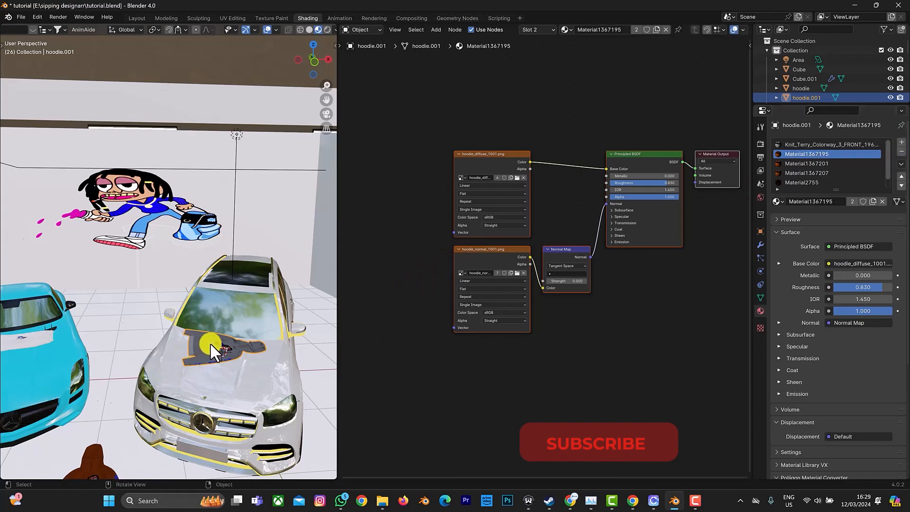
pyautogui.press('shift')
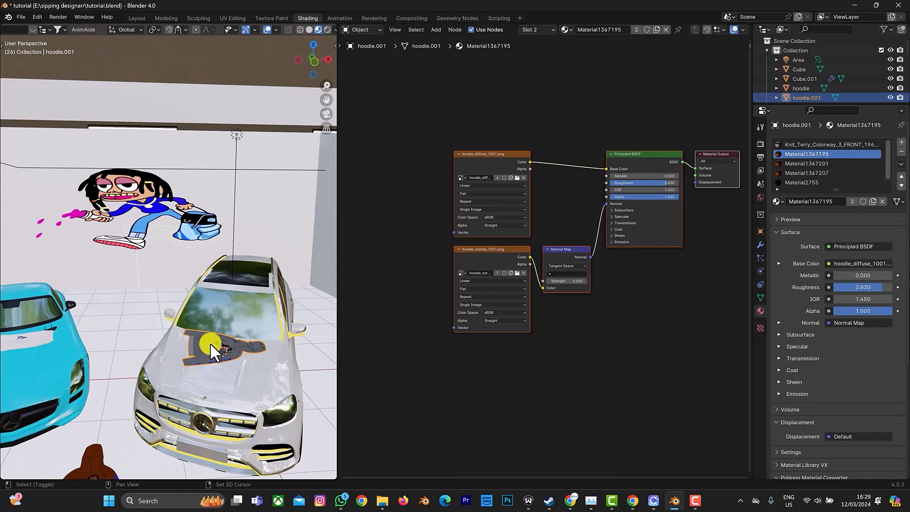
pyautogui.keyDown('shift'); pyautogui.moveTo(211, 344); pyautogui.dragTo(211, 343, button='middle'); pyautogui.keyUp('shift')
pyautogui.hotkey('shift', 'd')
pyautogui.press('y')
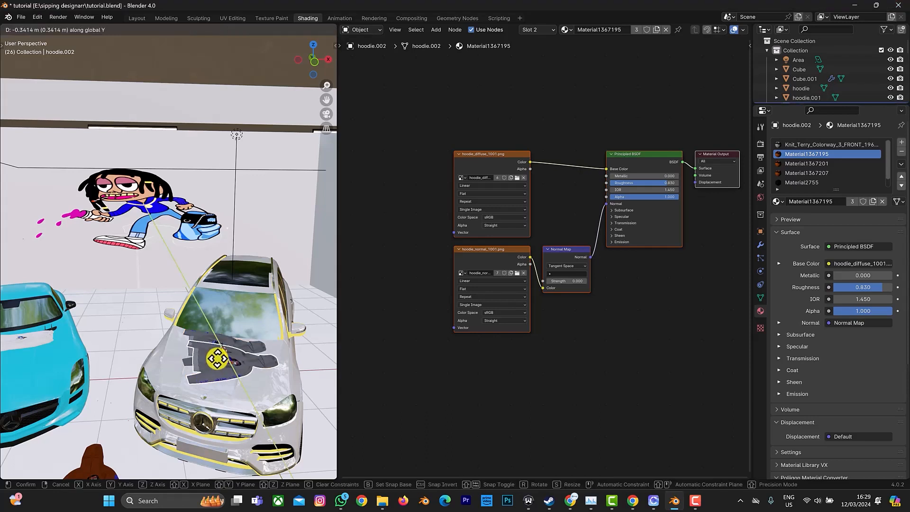
pyautogui.click(217, 358)
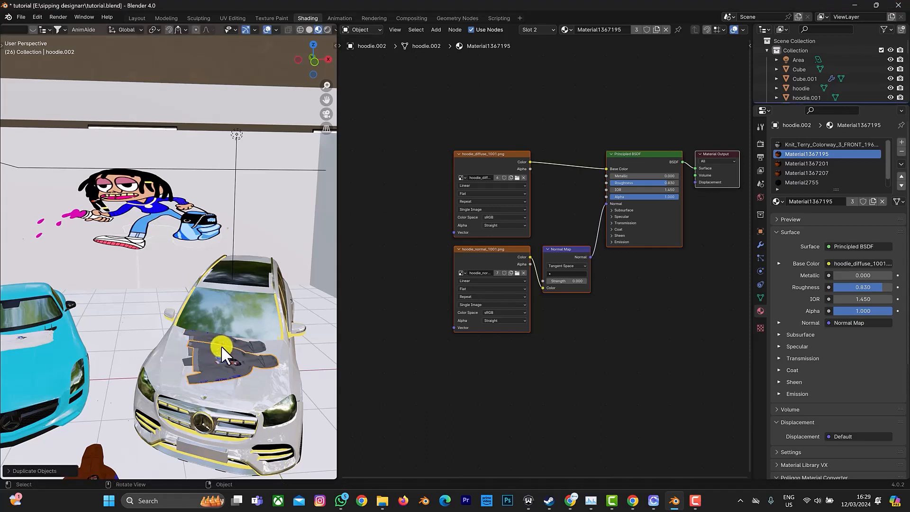
# - Flip the second hoodie over by rotating it 180° around the X axis
pyautogui.press('r')
pyautogui.press('x')
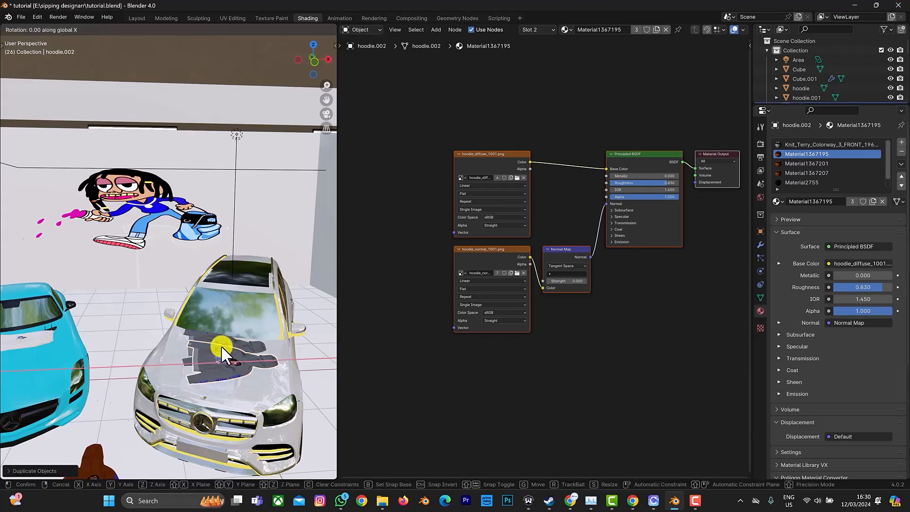
pyautogui.write('180')
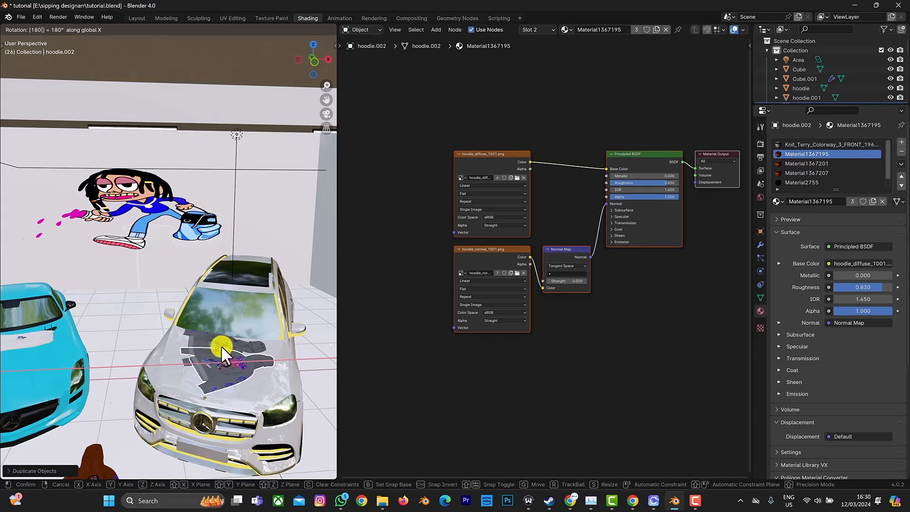
pyautogui.press('Return')
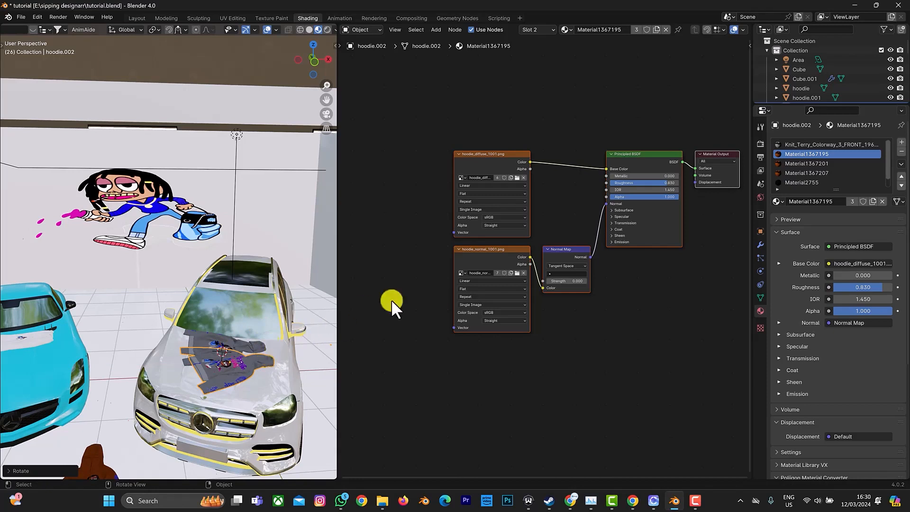
# - Make the flipped hoodie's Material1367195 single-user and select its Knit_Terry_Colorway_3_FRONT_1960.002 material slot
pyautogui.click(656, 30)
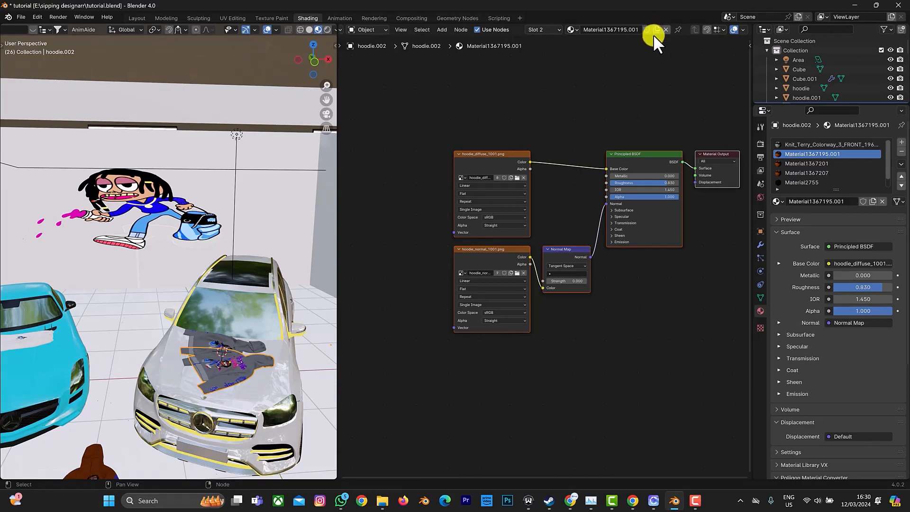
pyautogui.click(514, 177)
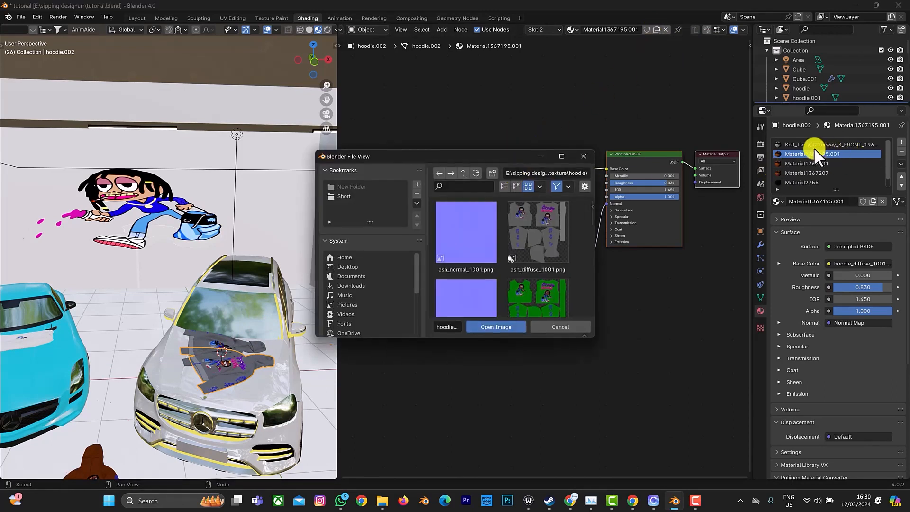
pyautogui.click(811, 145)
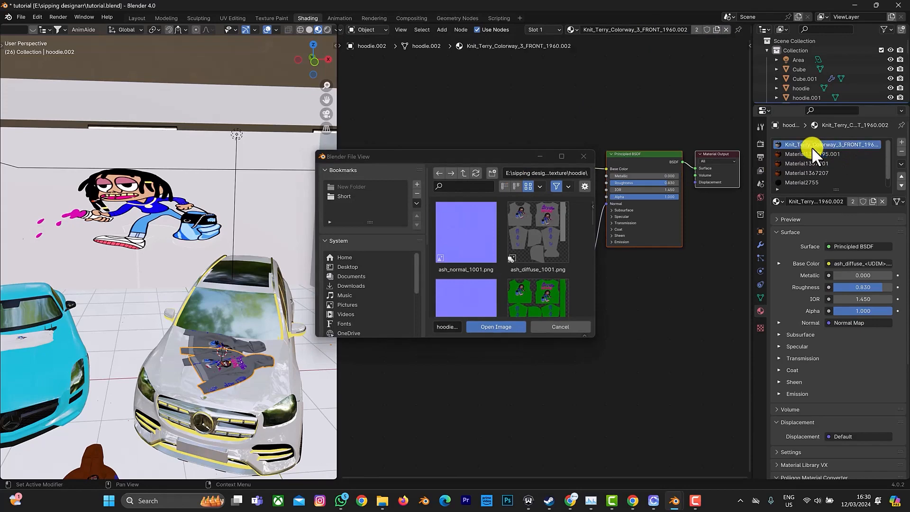
pyautogui.click(583, 156)
# - Try to load green_diffuse_1001.png into the flipped hoodie's still-shared material, and undo it
pyautogui.click(516, 178)
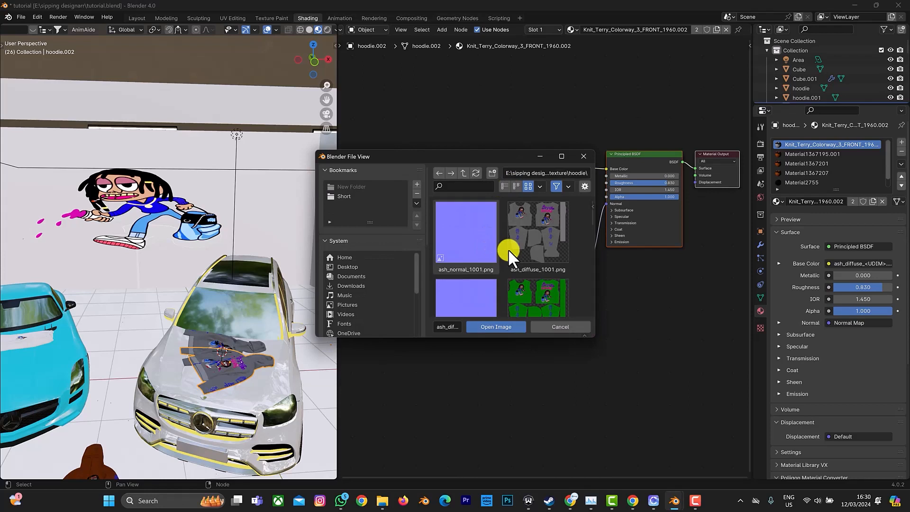
pyautogui.scroll(-2, 508, 249)
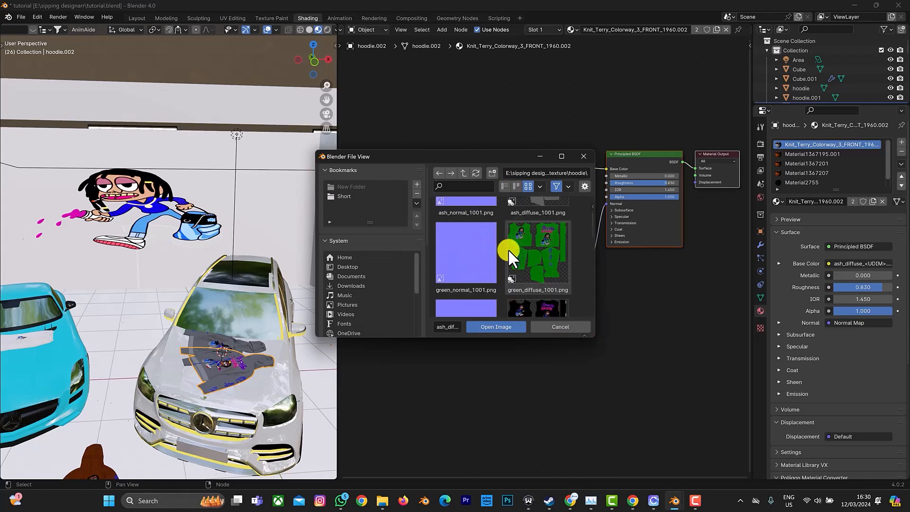
pyautogui.click(538, 253)
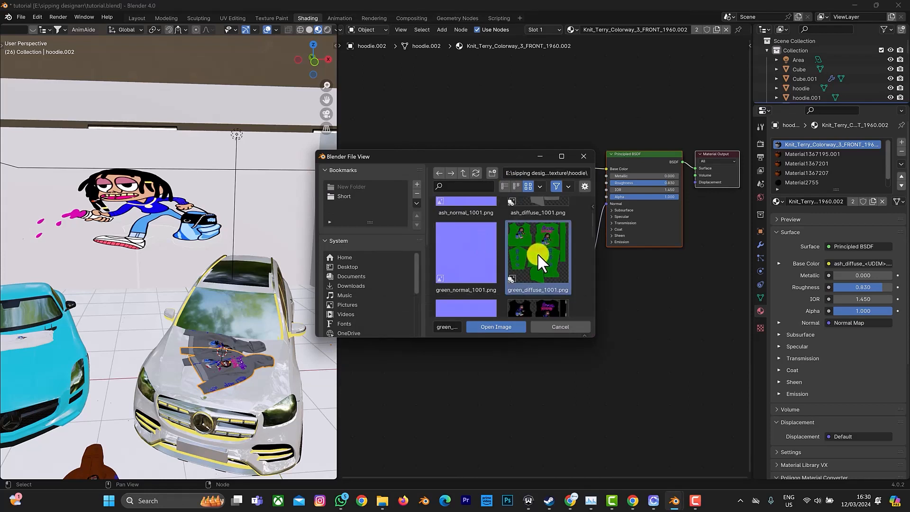
pyautogui.click(506, 326)
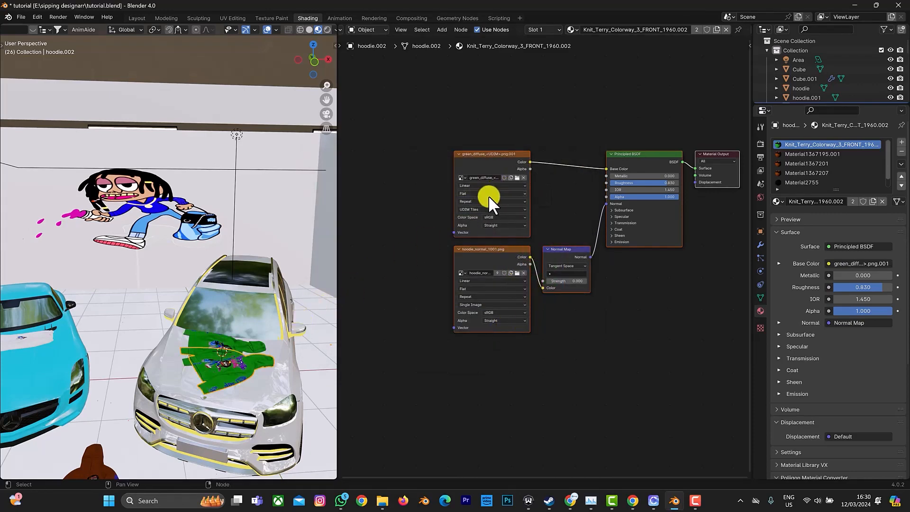
pyautogui.hotkey('ctrl', 'z')
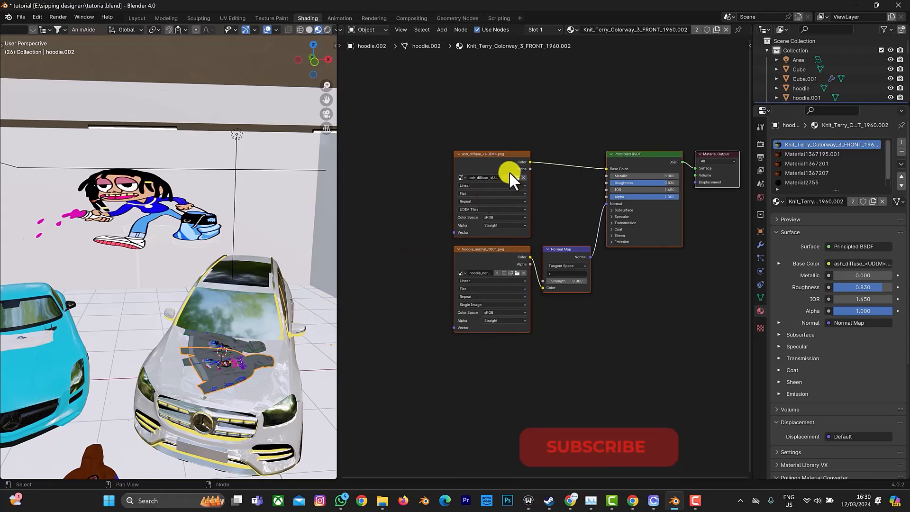
# - Make the flipped hoodie's Knit_Terry material single-user and load green_diffuse_1001.png as its base color texture
pyautogui.click(716, 29)
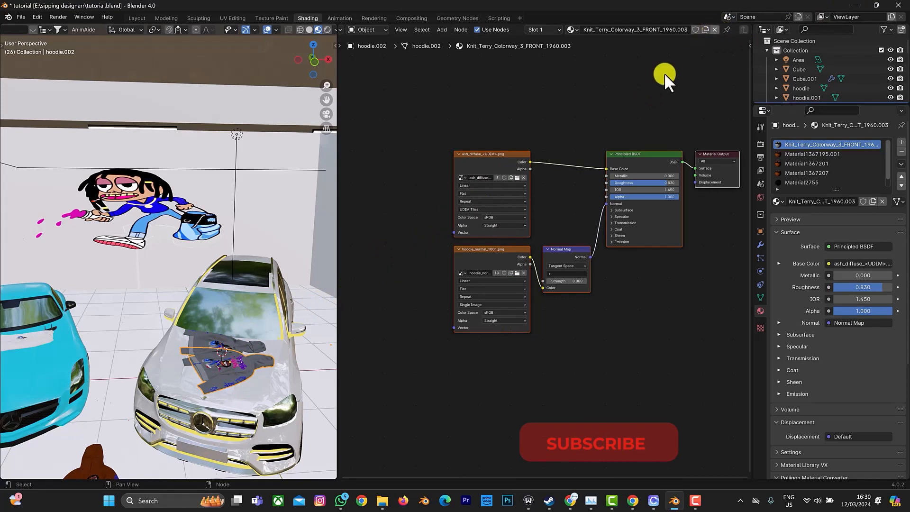
pyautogui.click(516, 177)
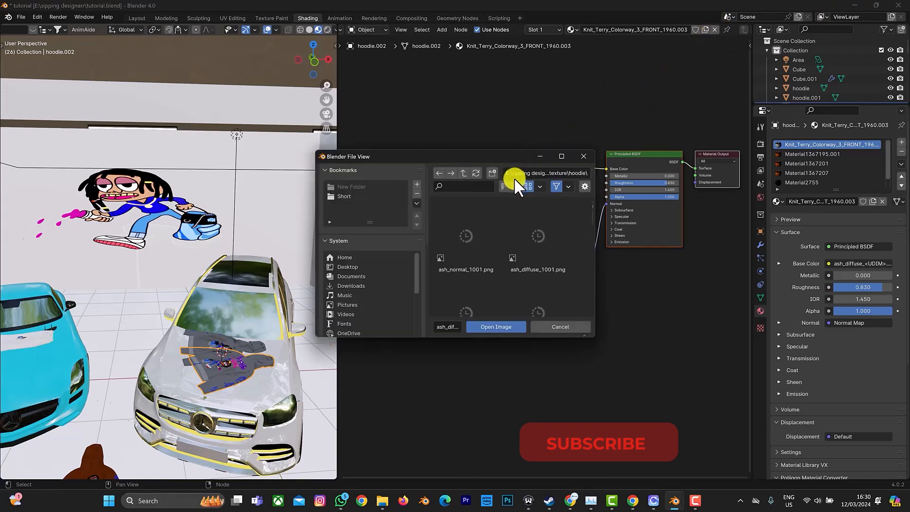
pyautogui.click(526, 288)
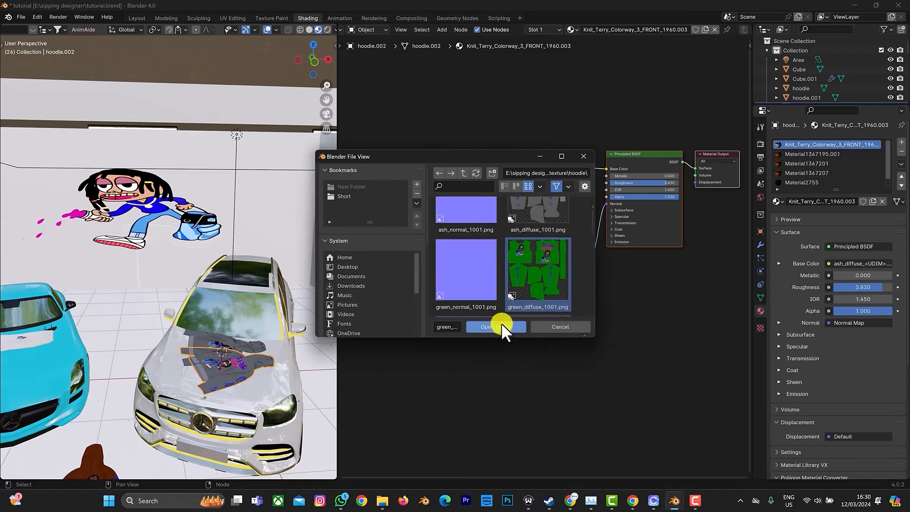
pyautogui.doubleClick(530, 284)
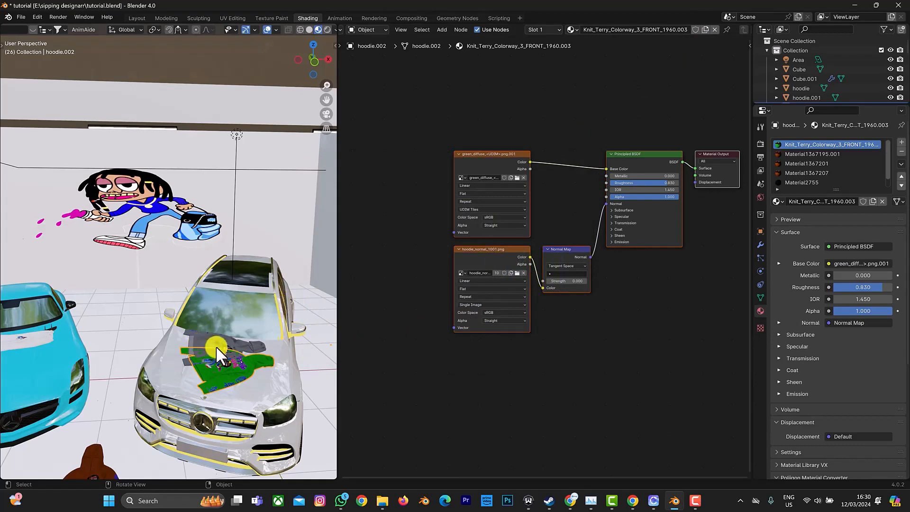
# - Raise the green hoodie about 0.07 m along Z on the silver car's hood
pyautogui.press('g')
pyautogui.press('z')
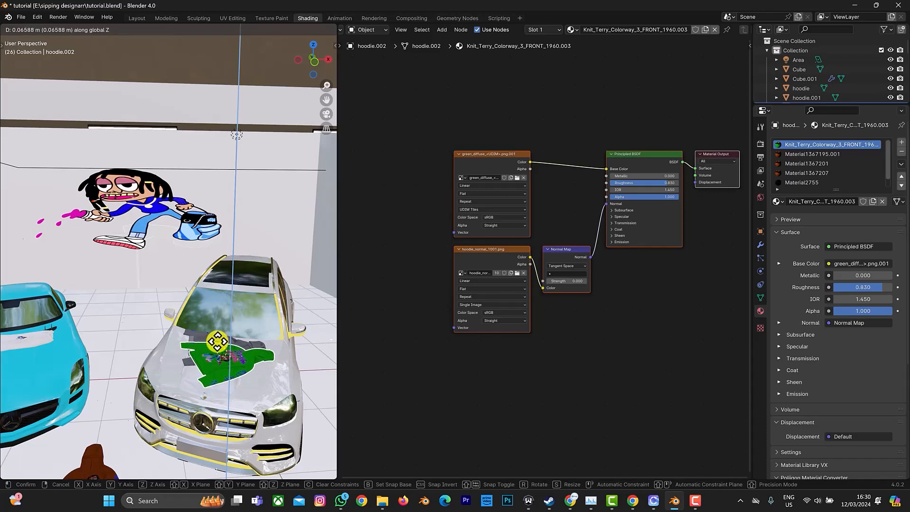
pyautogui.click(218, 341)
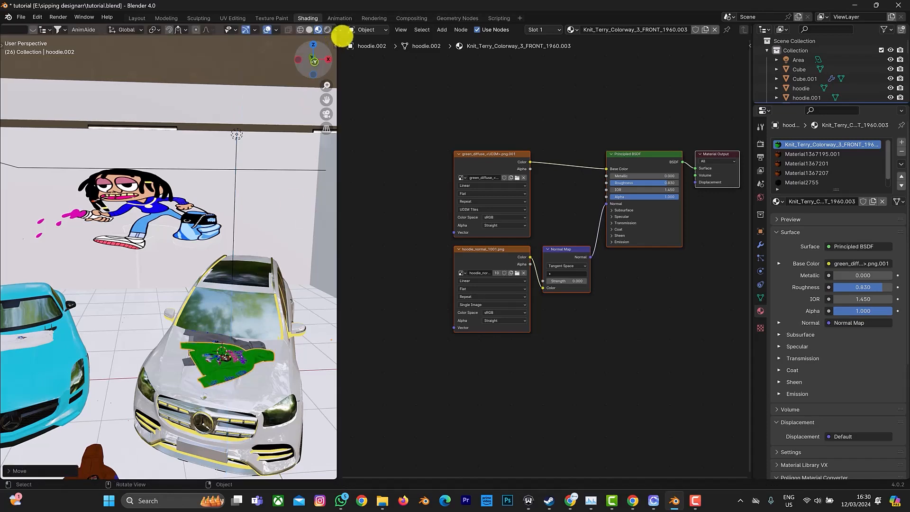
pyautogui.moveTo(315, 55); pyautogui.dragTo(6, 118)
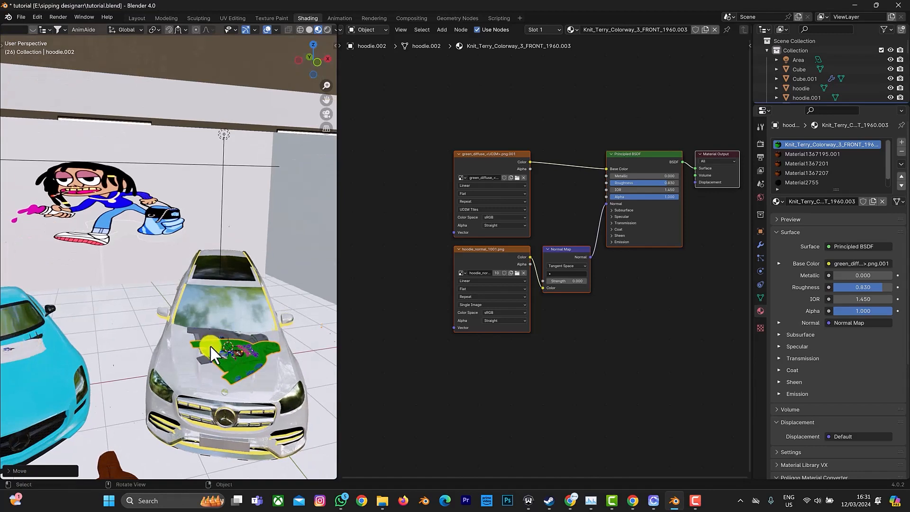
pyautogui.moveTo(281, 363); pyautogui.dragTo(281, 361)
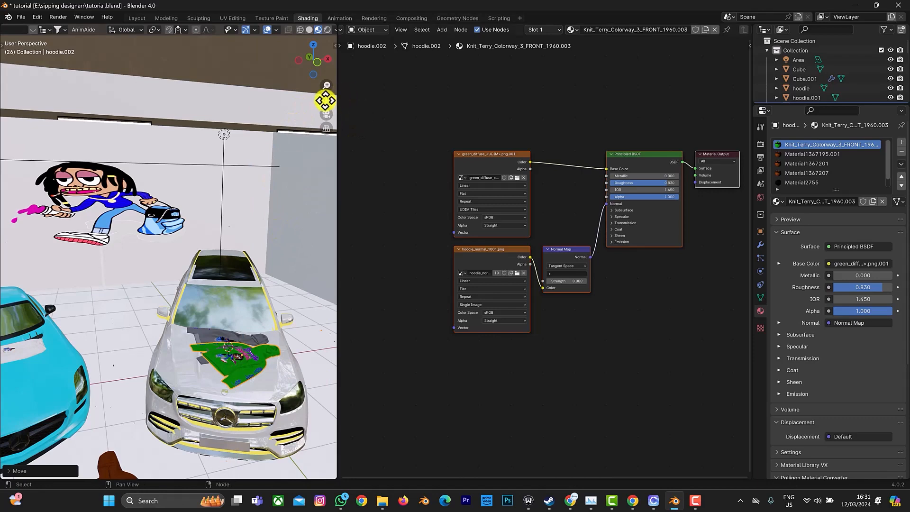
# - Place the 3D cursor on the blue car's hood, duplicate the green hoodie and move the copy about -2.7 m along X
pyautogui.moveTo(326, 99); pyautogui.dragTo(185, 303)
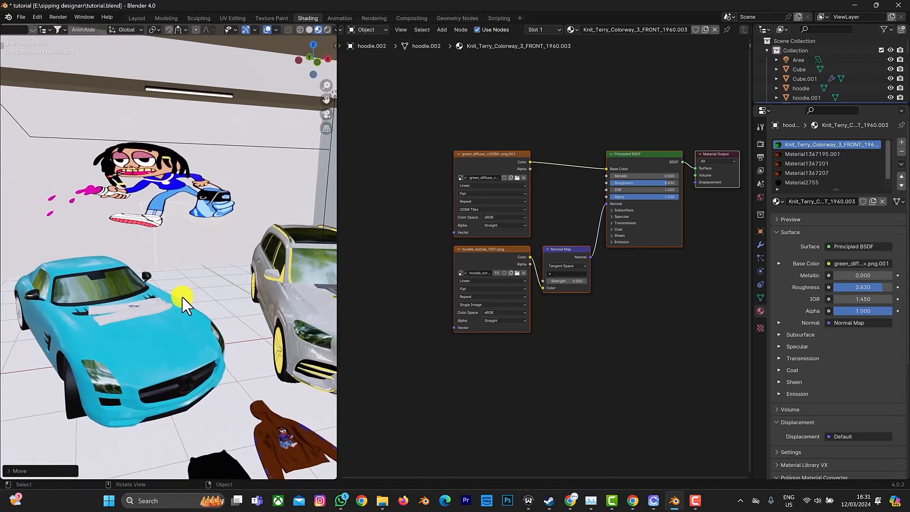
pyautogui.keyDown('shift'); pyautogui.rightClick(140, 331); pyautogui.keyUp('shift')
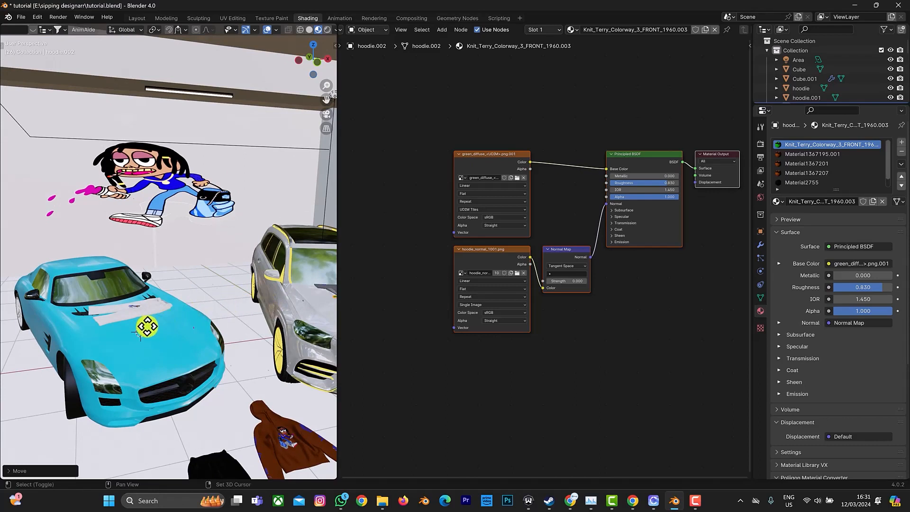
pyautogui.hotkey('shift', 'd')
pyautogui.press('x')
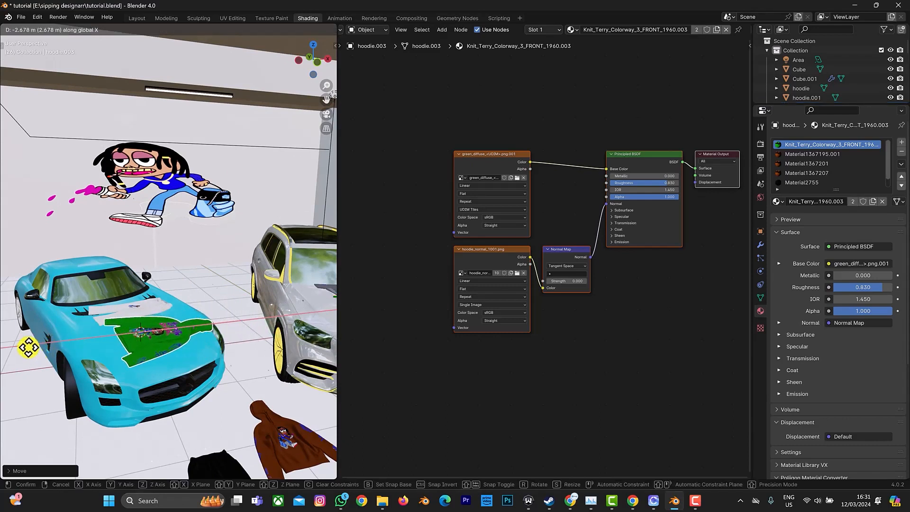
pyautogui.click(30, 323)
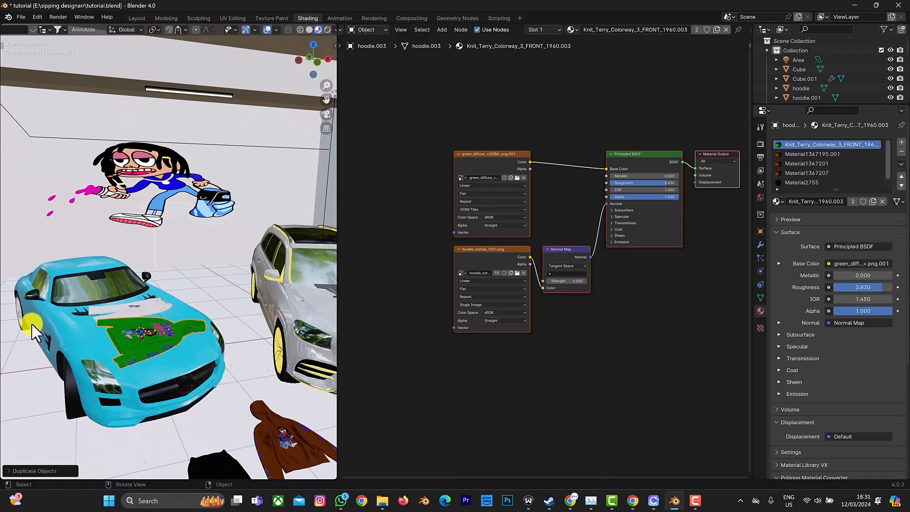
# - Move the copied green hoodie about 0.15 m along Y on the blue car's hood
pyautogui.press('g')
pyautogui.press('y')
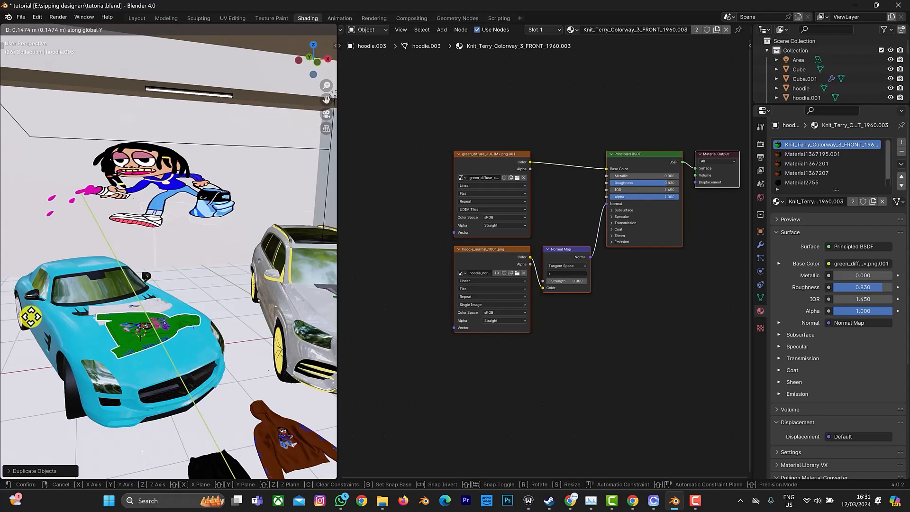
pyautogui.click(204, 152)
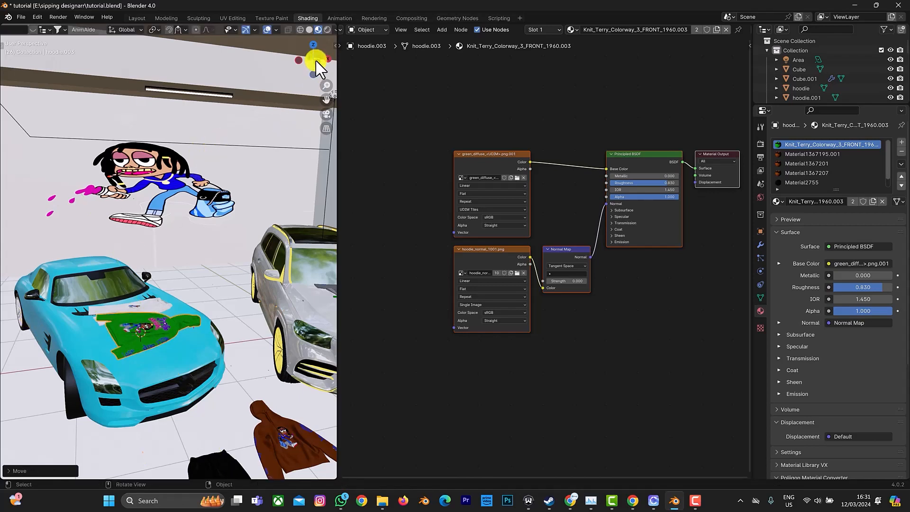
# - Lower the copied green hoodie about 1.1 m along Z to the floor and fine-tune its height by about 0.02 m
pyautogui.moveTo(317, 62); pyautogui.dragTo(135, 314)
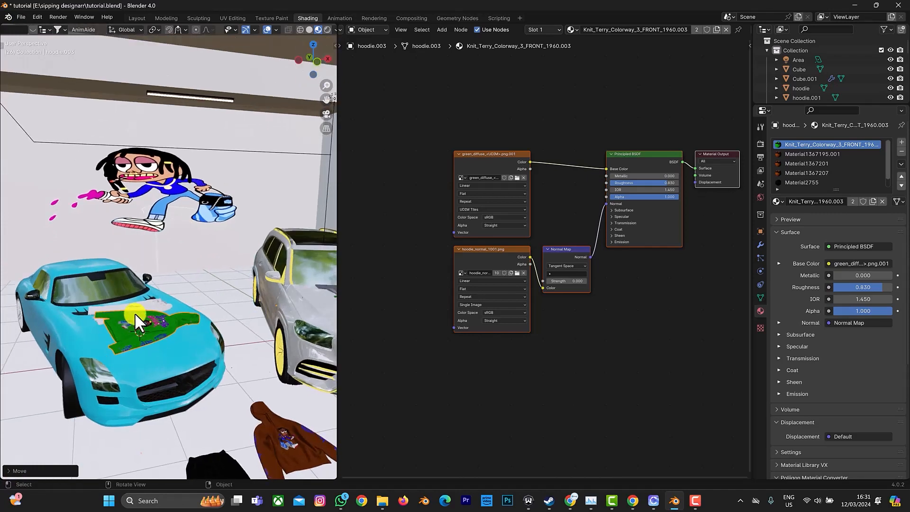
pyautogui.press('g')
pyautogui.press('z')
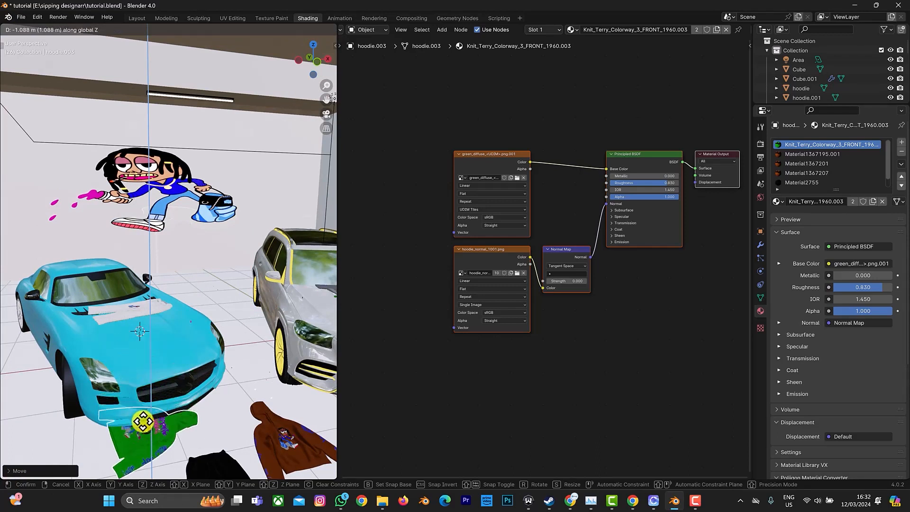
pyautogui.click(176, 369)
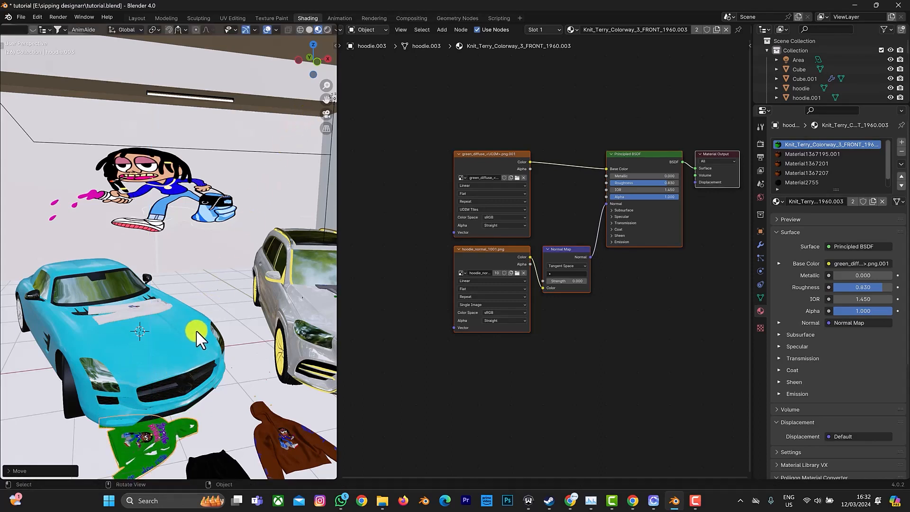
pyautogui.press('g')
pyautogui.press('z')
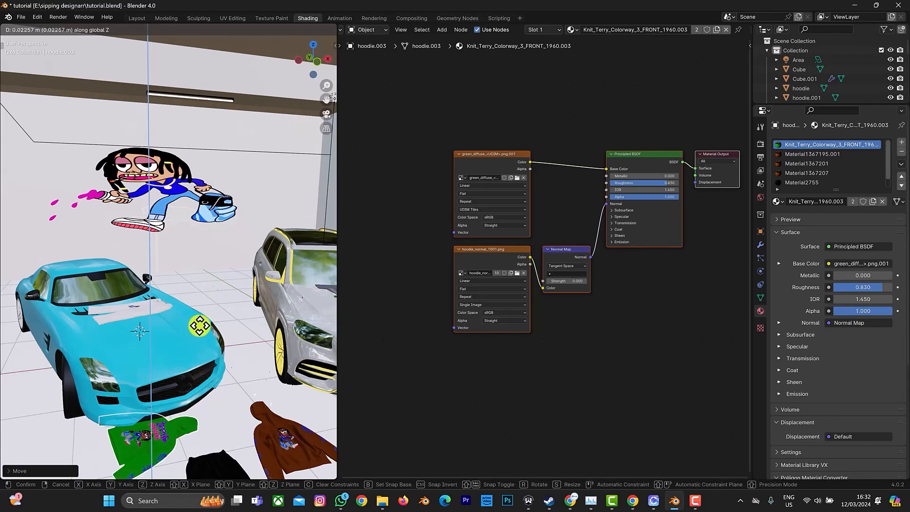
pyautogui.click(199, 326)
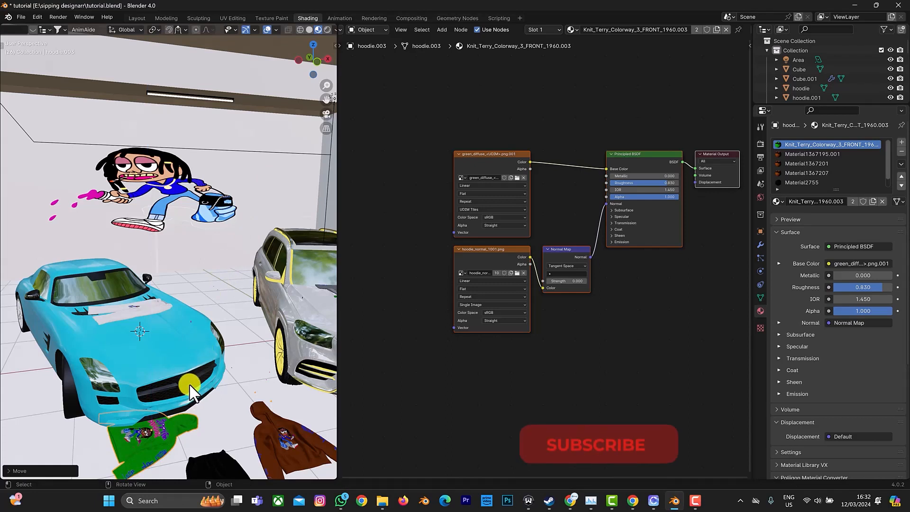
# - Move the green hoodie on the floor about -0.29 m along Y, clear of the blue car's front
pyautogui.press('g')
pyautogui.press('y')
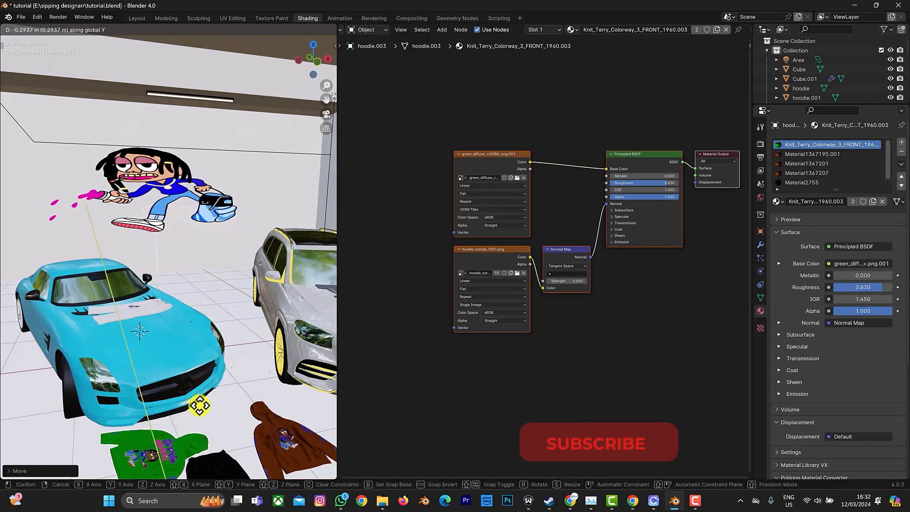
pyautogui.click(199, 405)
# - Make the floor hoodie's Knit_Terry material single-user and replace its green base color texture with the black_diffuse image
pyautogui.scroll(-6, 250, 268)
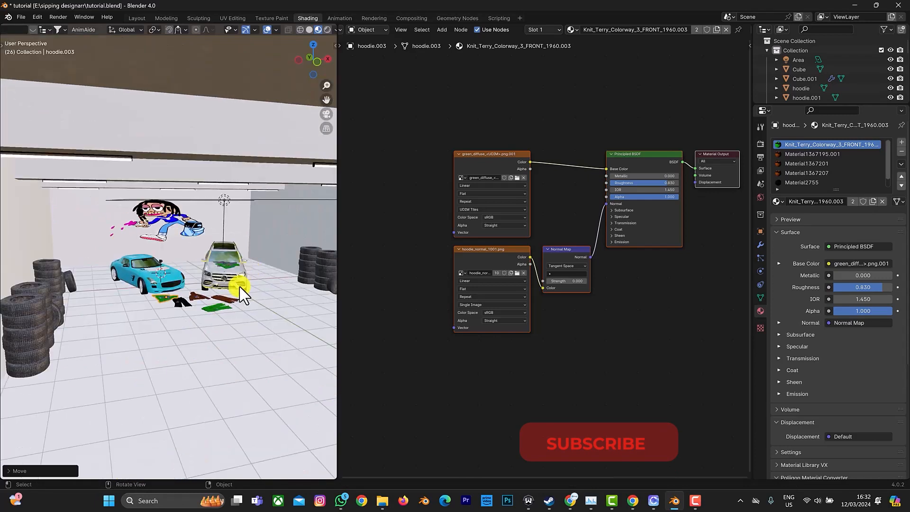
pyautogui.scroll(3, 239, 292)
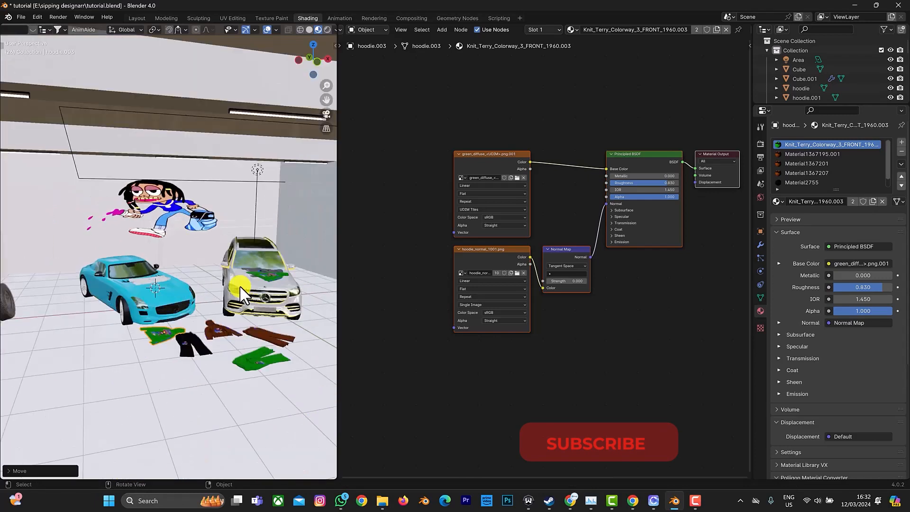
pyautogui.click(715, 30)
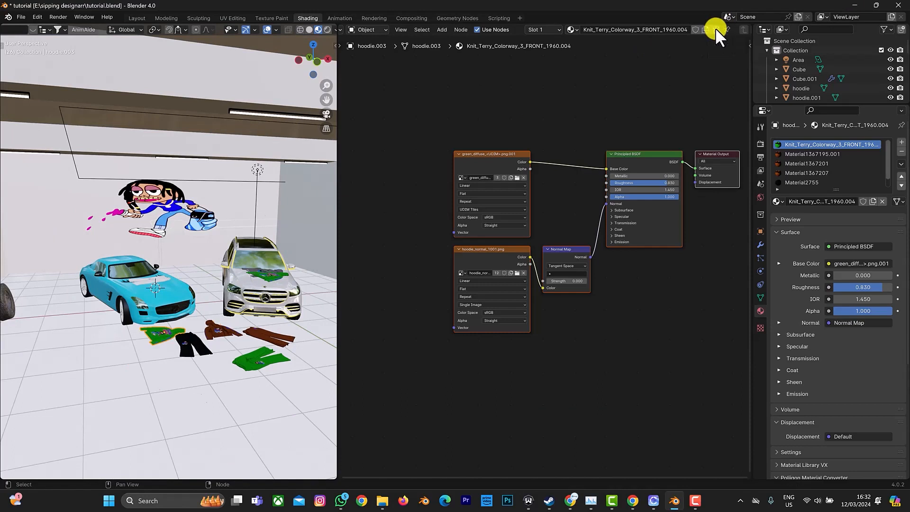
pyautogui.click(517, 177)
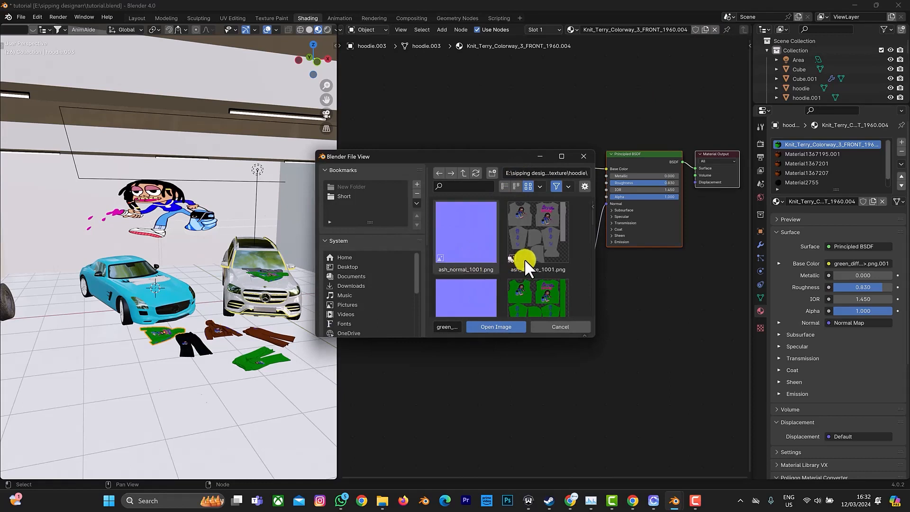
pyautogui.scroll(-3, 525, 259)
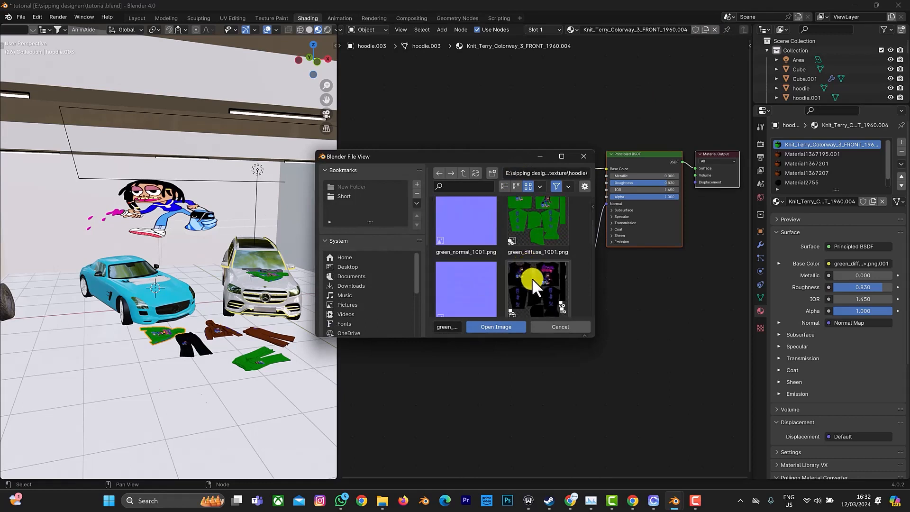
pyautogui.doubleClick(538, 274)
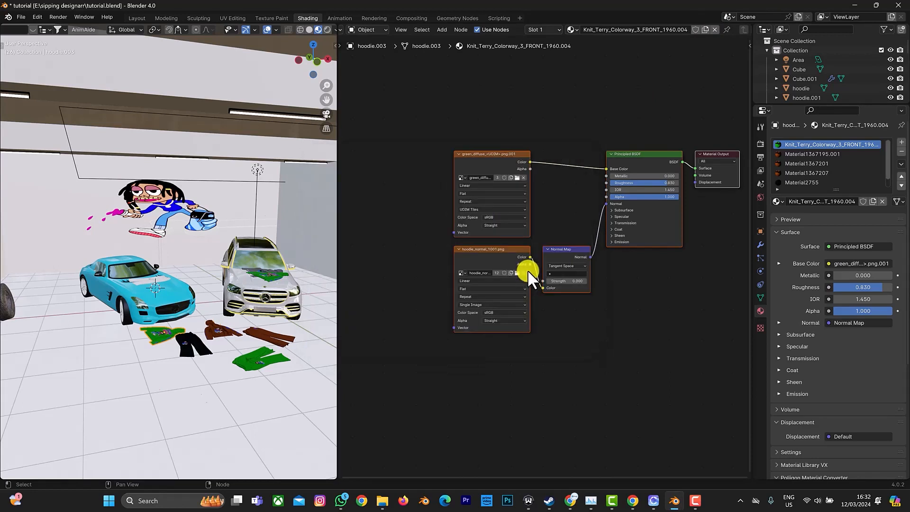
pyautogui.hotkey('ctrl', 'z')
pyautogui.hotkey('ctrl', 'z')
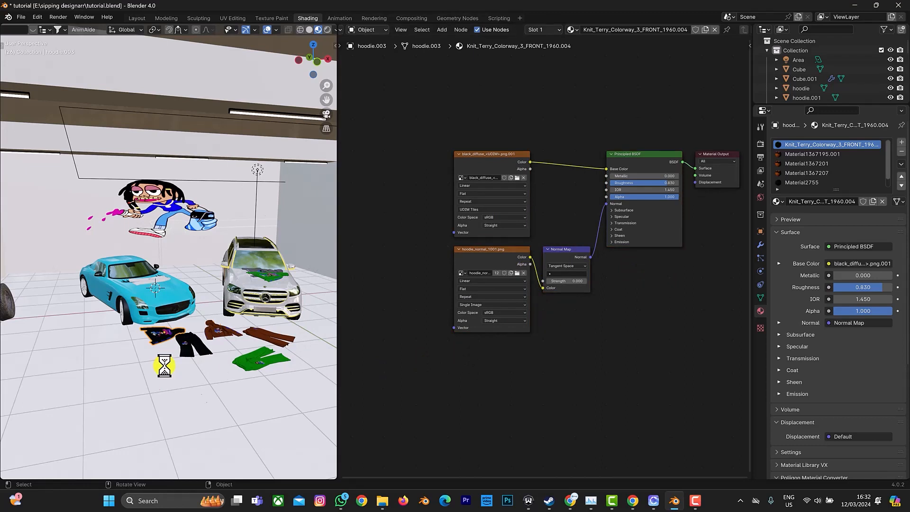
# - Save tutorial.blend and switch to the Layout workspace
pyautogui.hotkey('ctrl', 's')
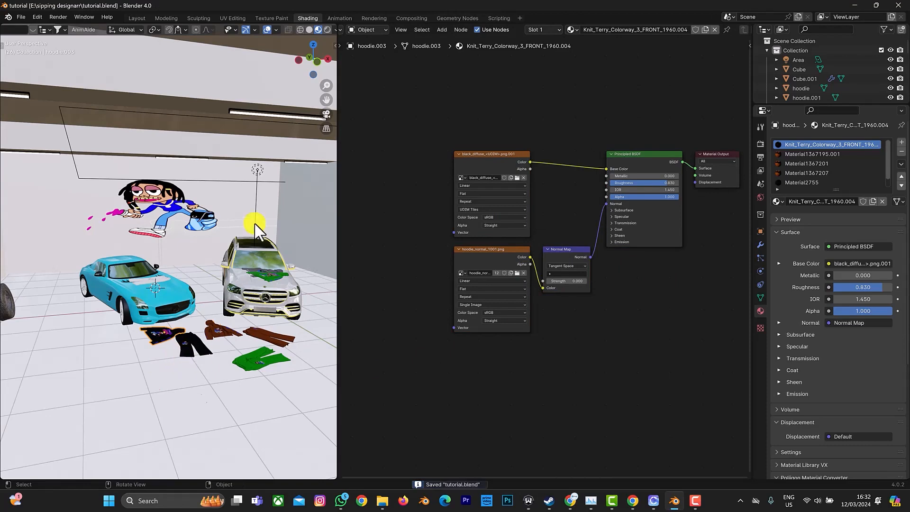
pyautogui.moveTo(326, 52); pyautogui.dragTo(4, 6)
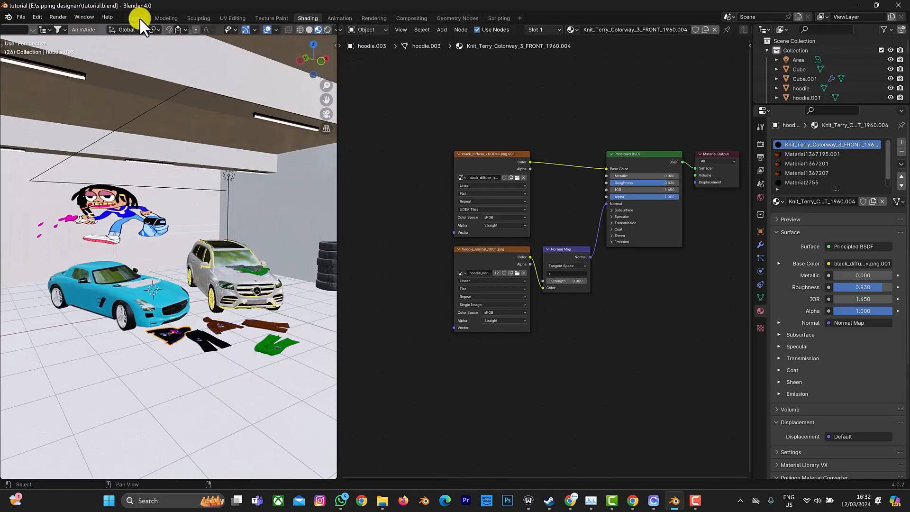
pyautogui.click(138, 18)
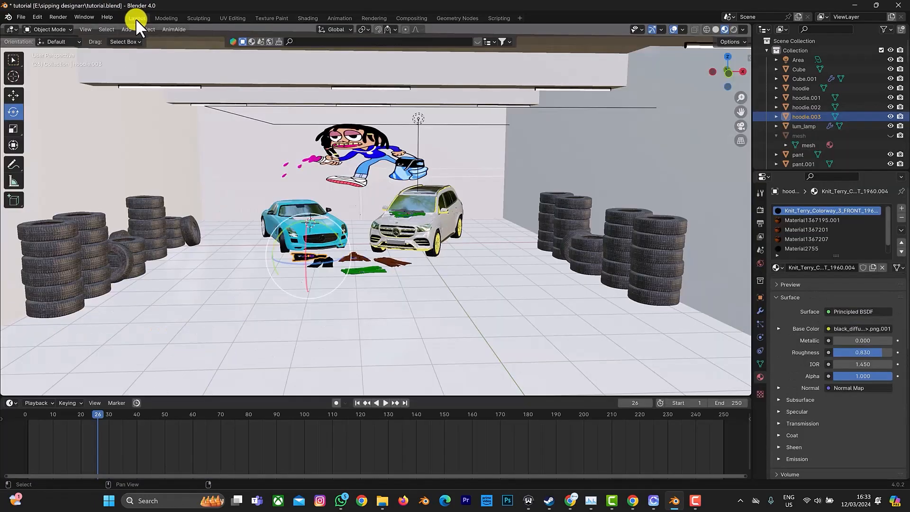
# - Add a camera to the garage scene and move it about -5.9 m along Y, in front of the cars
pyautogui.scroll(-6, 364, 210)
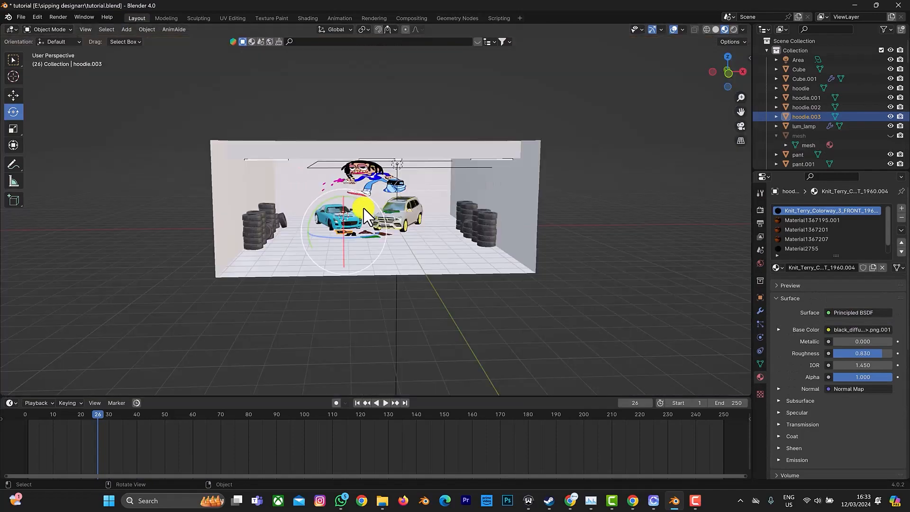
pyautogui.scroll(5, 264, 91)
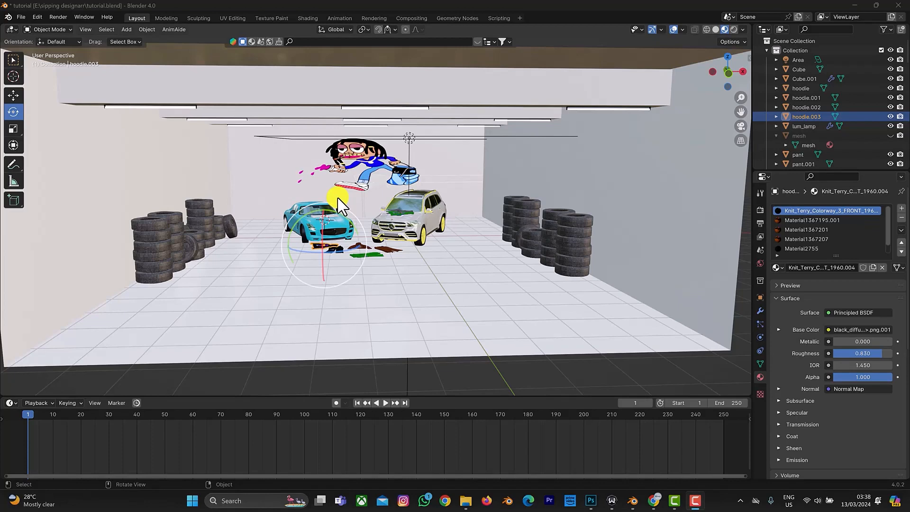
pyautogui.click(488, 277)
pyautogui.hotkey('shift', 'a')
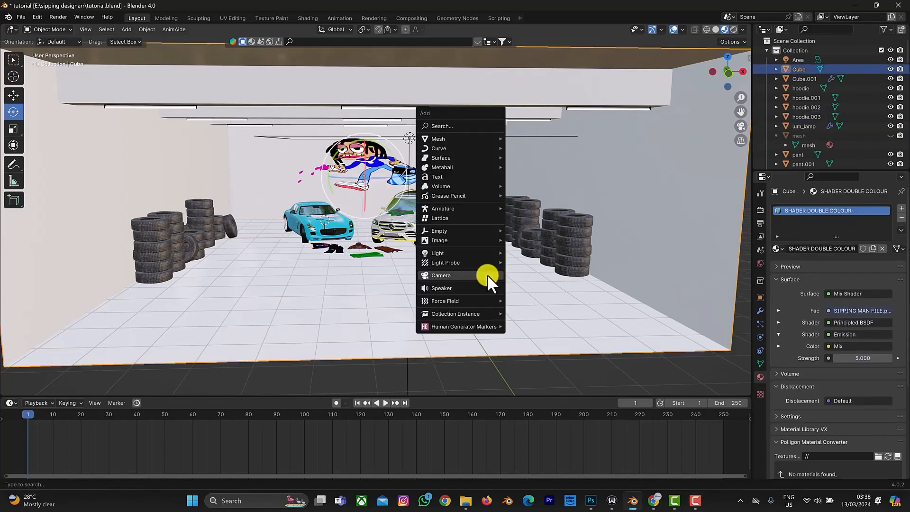
pyautogui.click(488, 276)
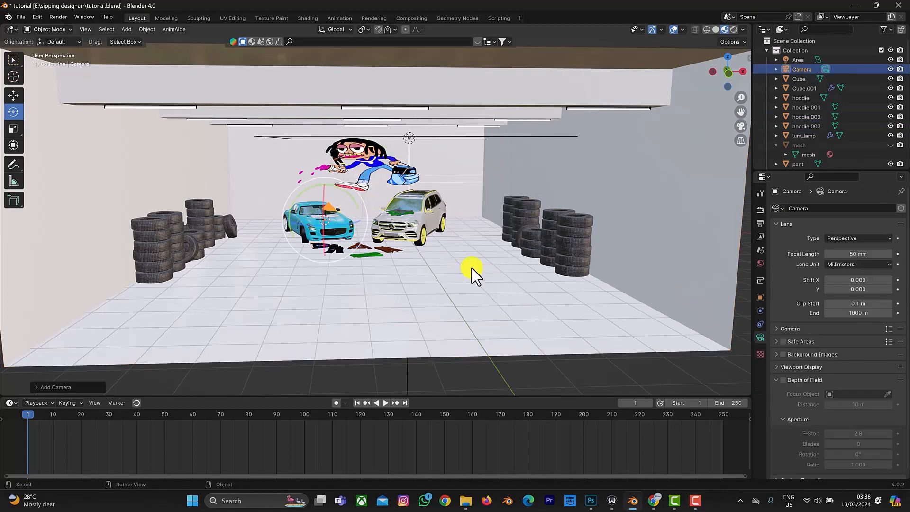
pyautogui.press('g')
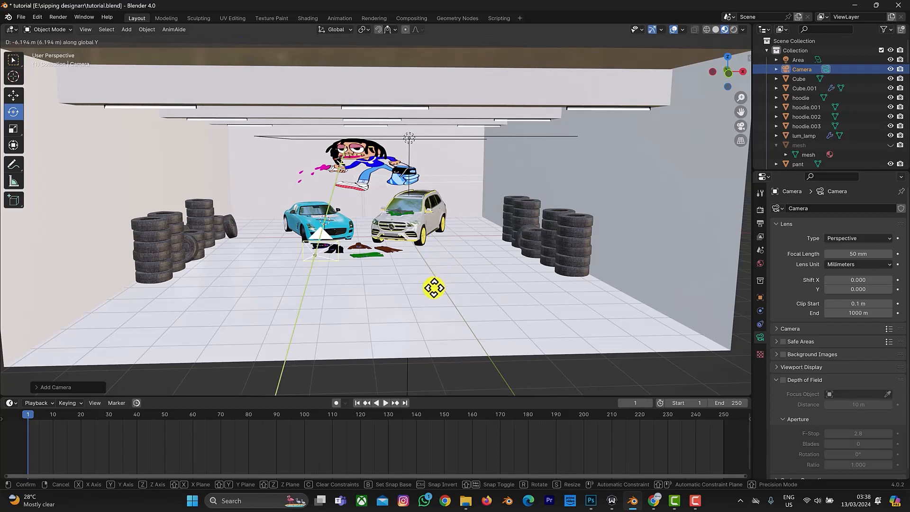
pyautogui.click(430, 289)
# - Look through the camera and set the output resolution to 1080 px in X and 1920 px in Y
pyautogui.click(742, 127)
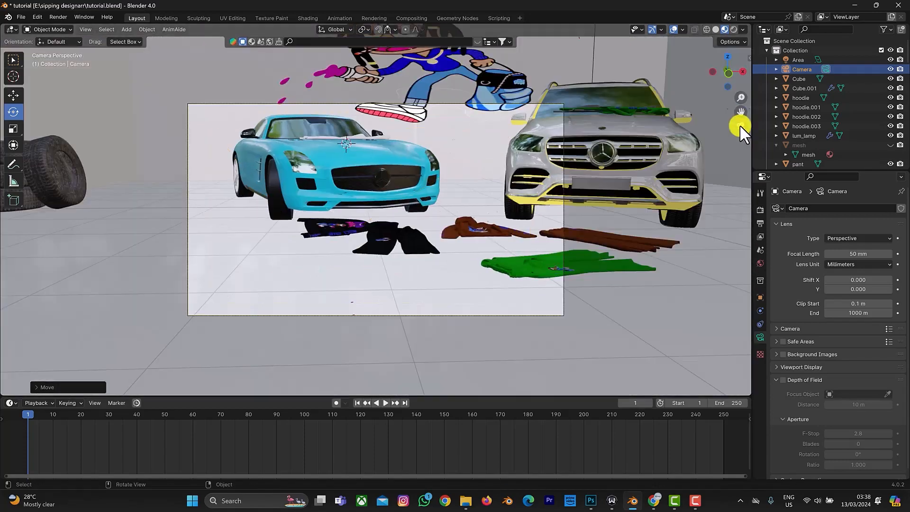
pyautogui.moveTo(741, 112); pyautogui.dragTo(757, 135)
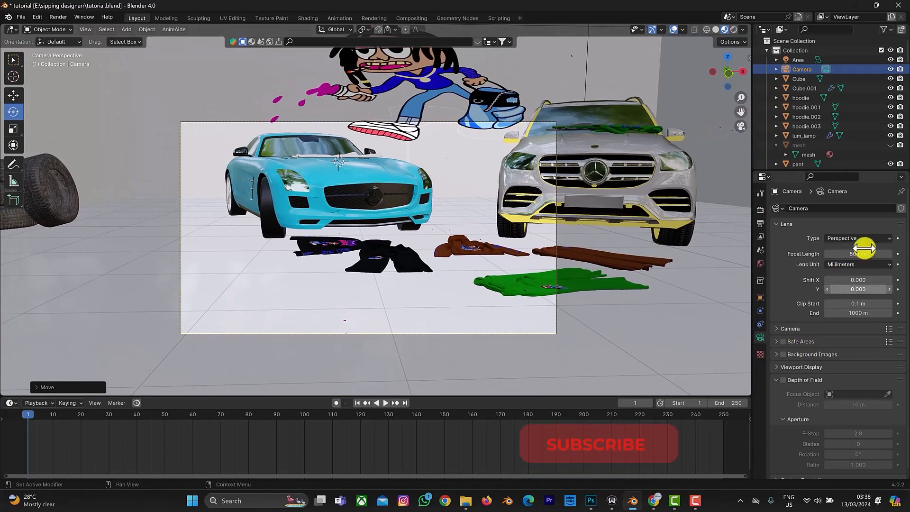
pyautogui.click(760, 222)
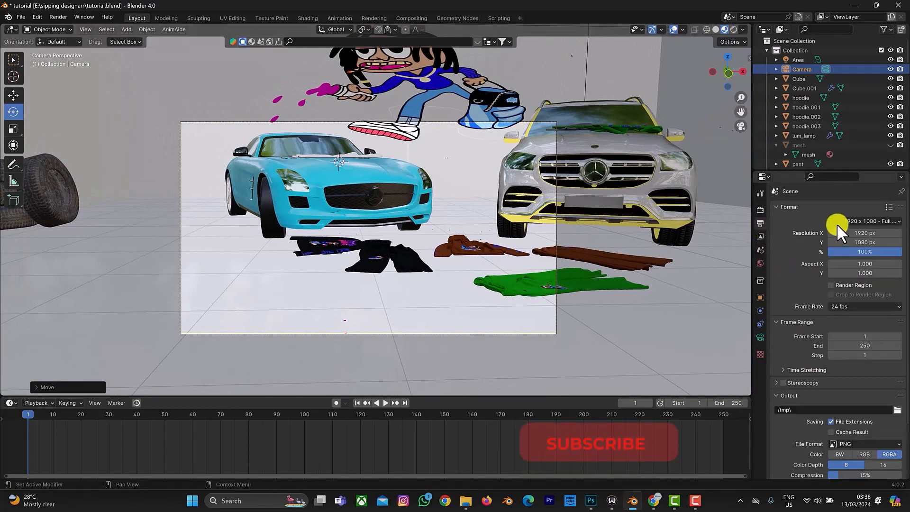
pyautogui.doubleClick(855, 233)
pyautogui.write('1080')
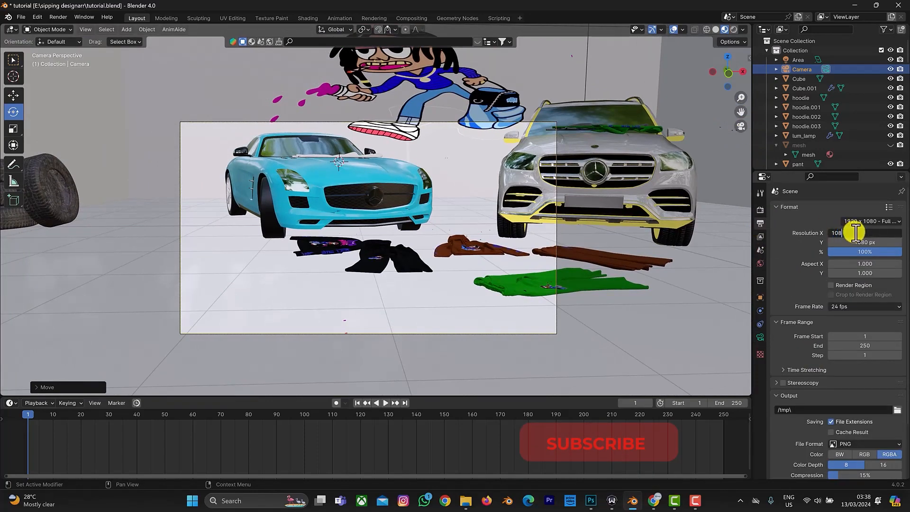
pyautogui.doubleClick(868, 242)
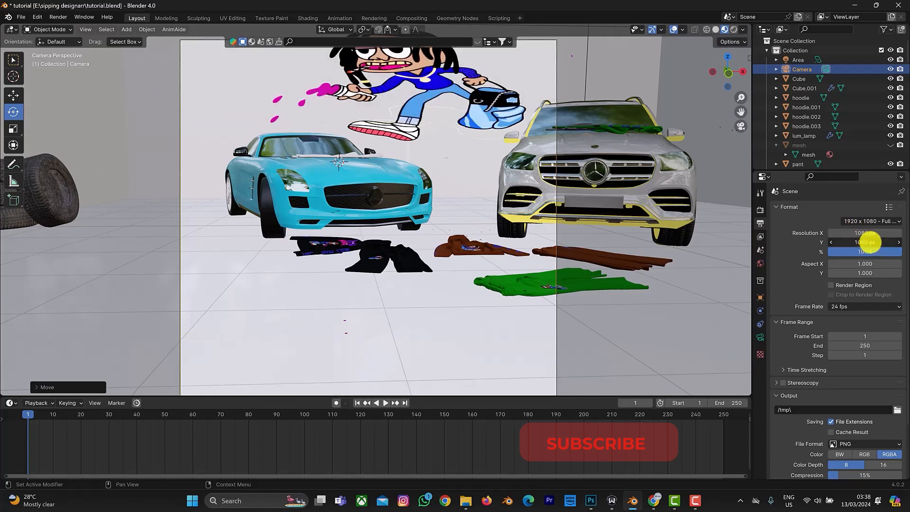
pyautogui.write('1920')
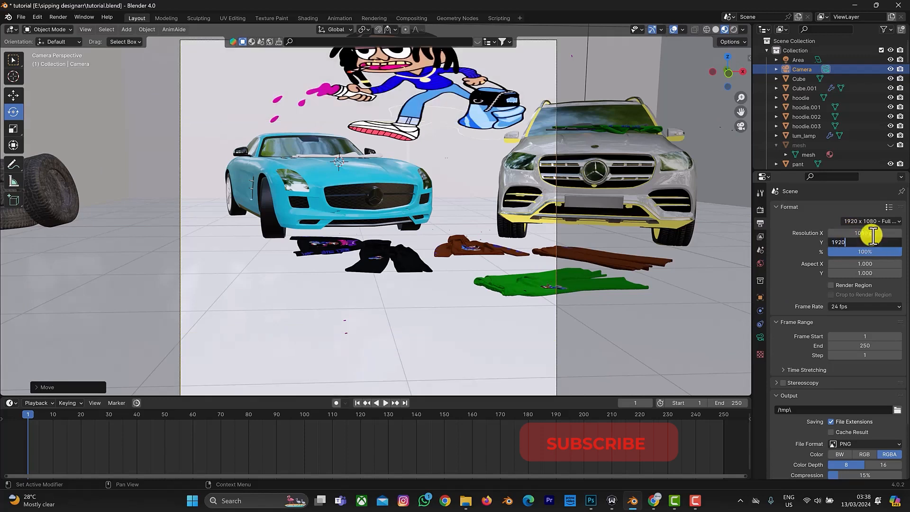
pyautogui.press('Return')
# - Lock the camera to the view and reframe it on the wall character, the two cars and the clothes on the floor
pyautogui.scroll(-2, 473, 226)
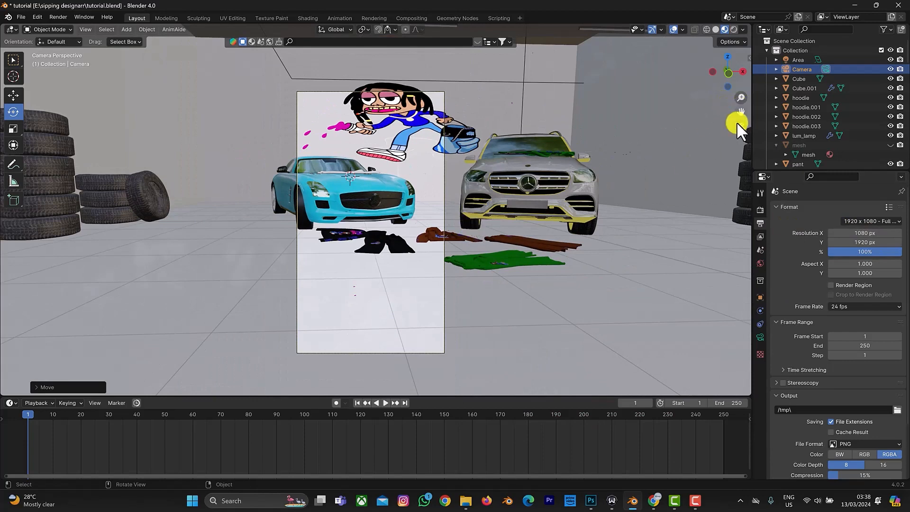
pyautogui.press('n')
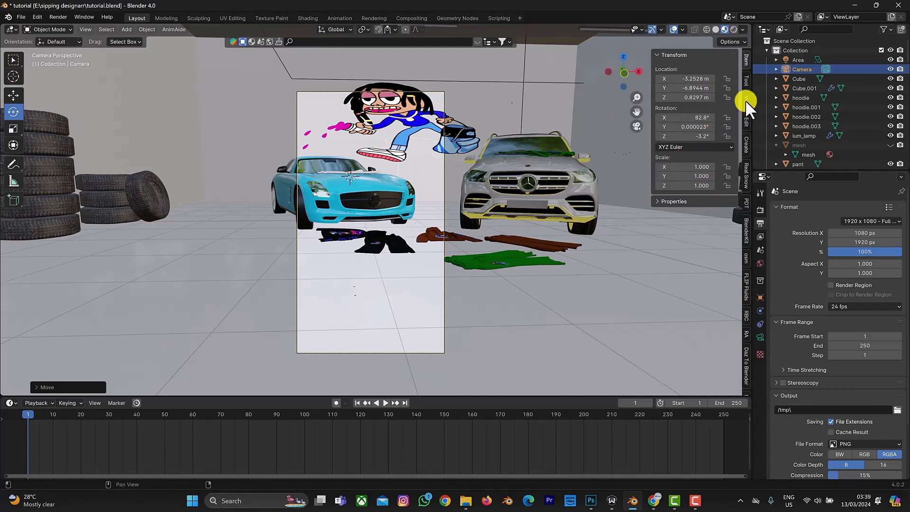
pyautogui.click(746, 100)
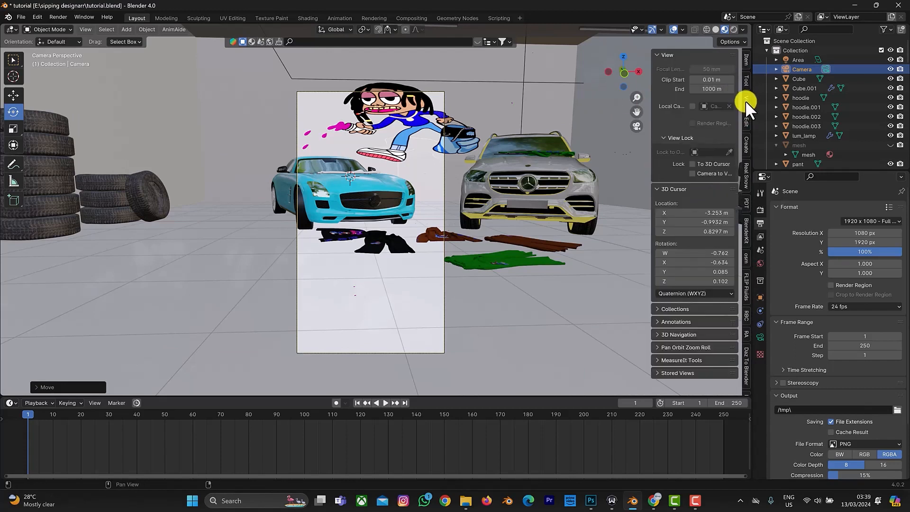
pyautogui.click(692, 173)
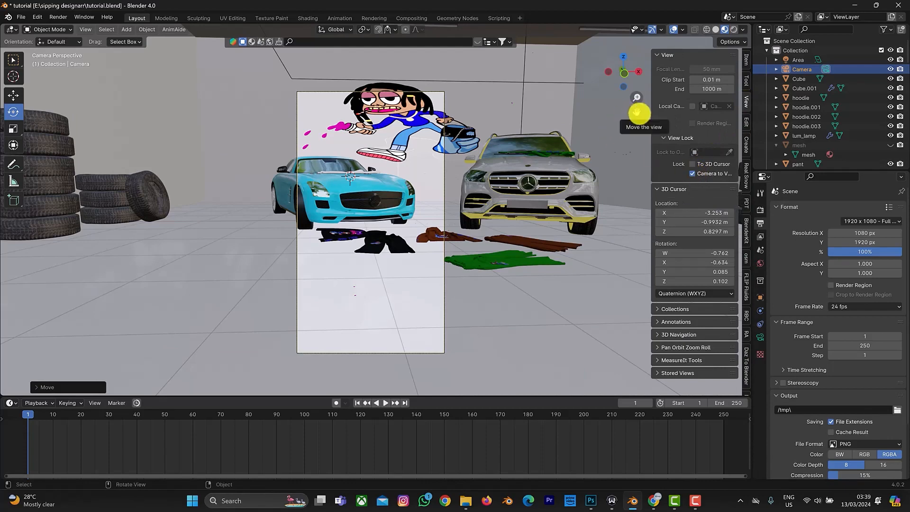
pyautogui.moveTo(636, 113); pyautogui.dragTo(631, 175)
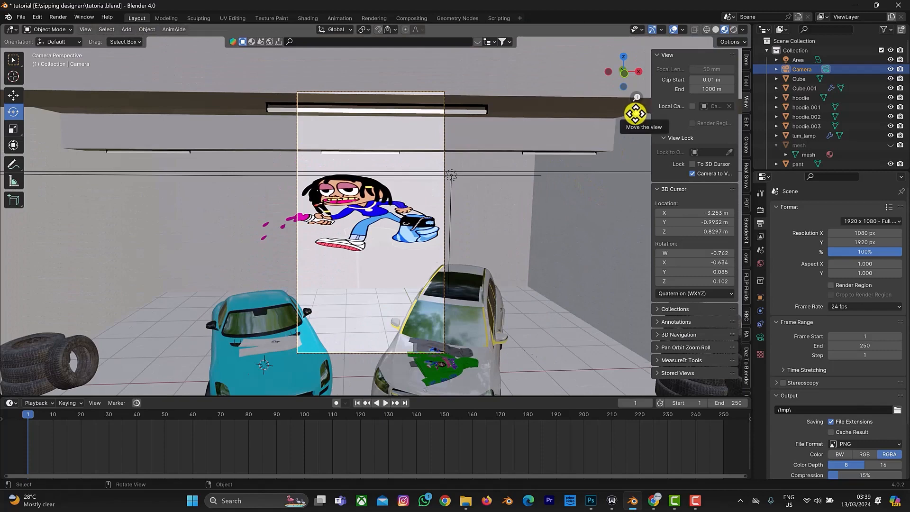
pyautogui.moveTo(636, 113); pyautogui.dragTo(664, 359)
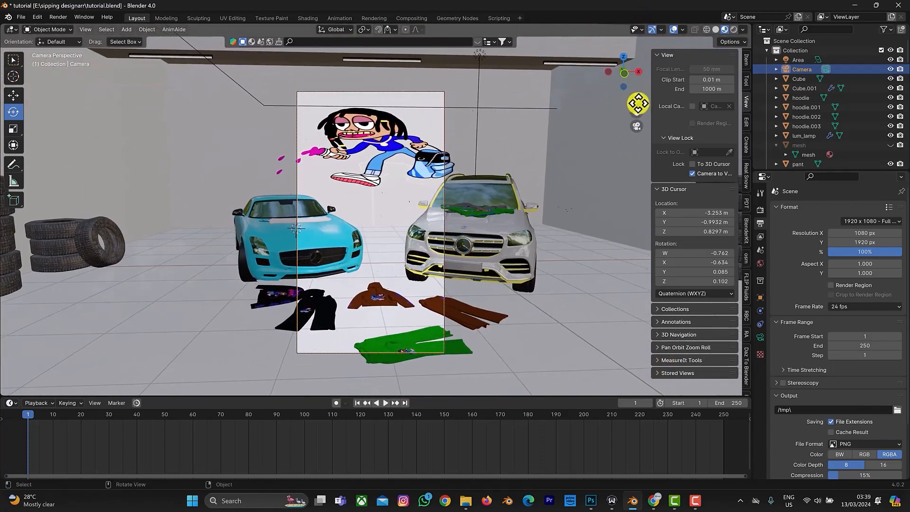
pyautogui.moveTo(637, 112)
pyautogui.mouseDown()
pyautogui.moveTo(631, 101)
pyautogui.moveTo(643, 108)
pyautogui.moveTo(603, 142)
pyautogui.moveTo(539, 245)
pyautogui.moveTo(650, 102)
pyautogui.mouseUp()
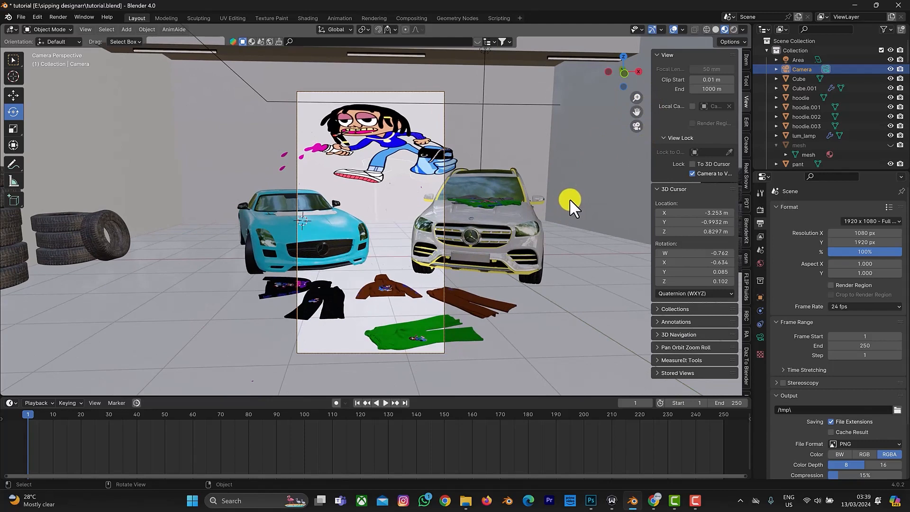
pyautogui.press('n')
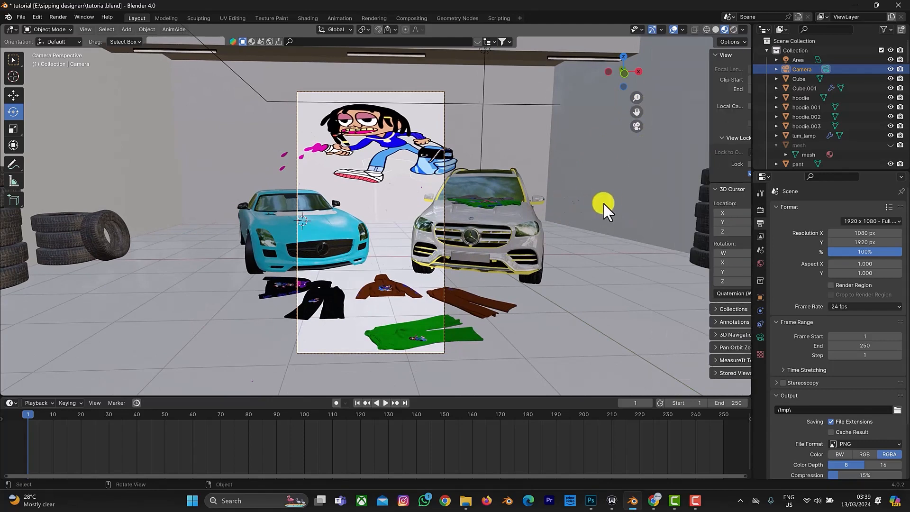
# - Set the Cycles max samples to 64 for both the viewport and the render
pyautogui.click(760, 210)
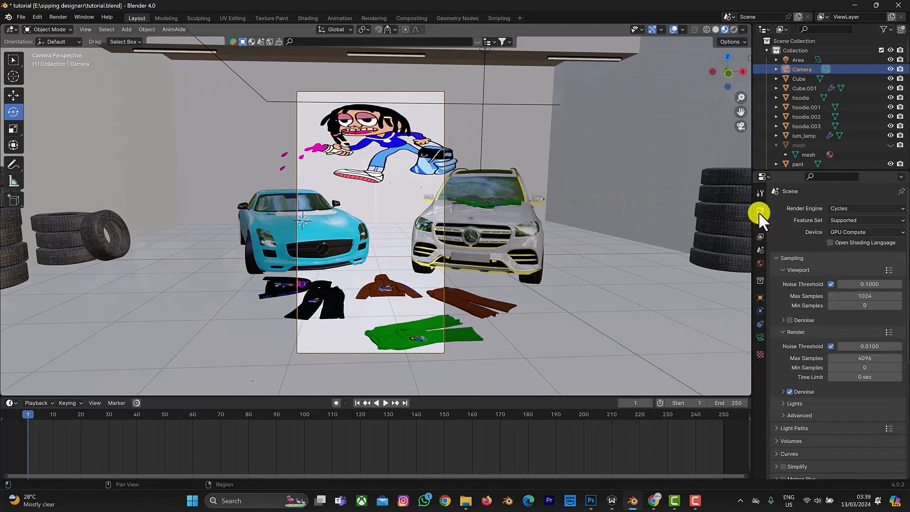
pyautogui.click(865, 295)
pyautogui.write('6')
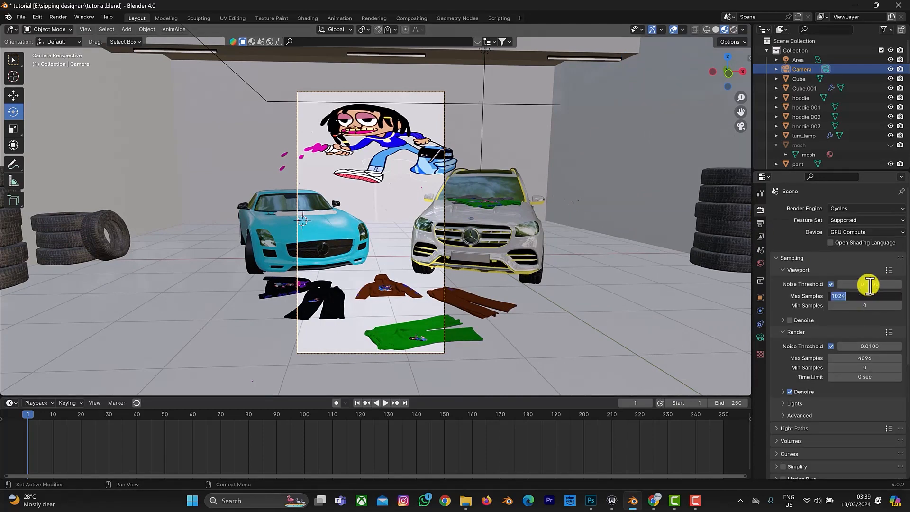
pyautogui.write('4')
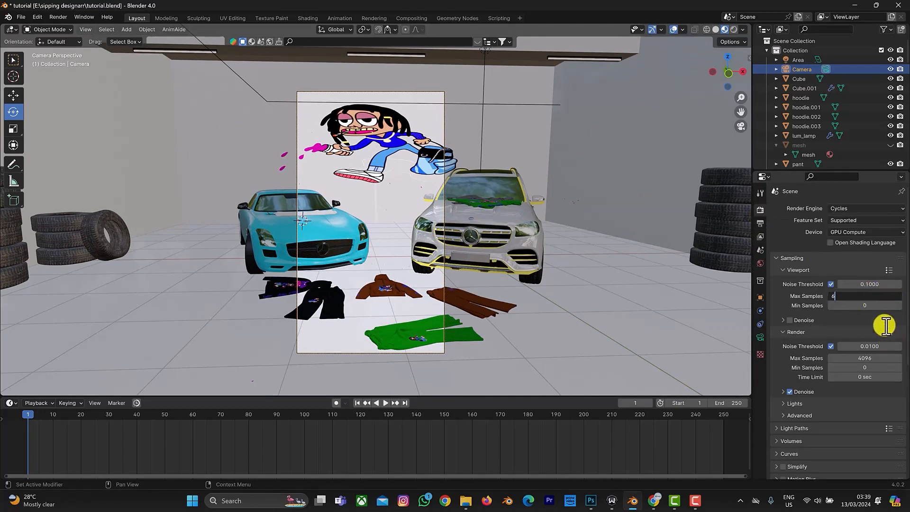
pyautogui.click(884, 357)
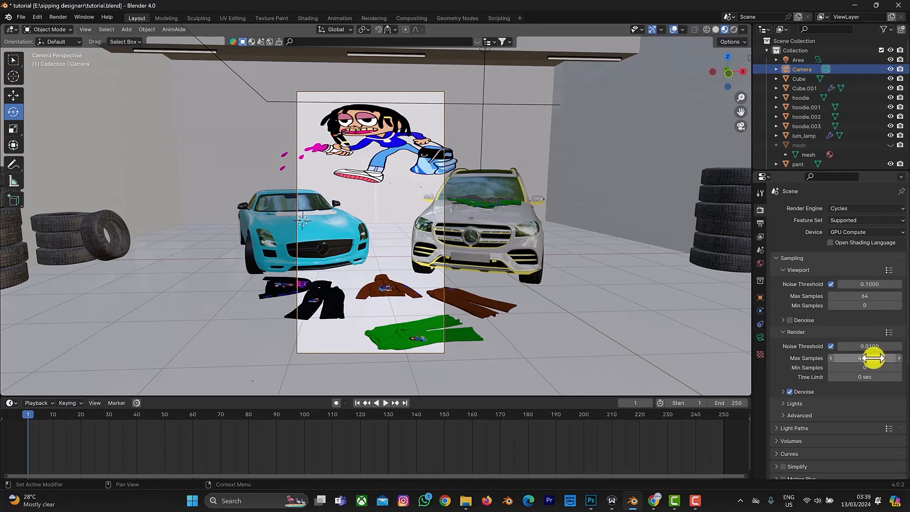
pyautogui.click(880, 356)
pyautogui.write('64')
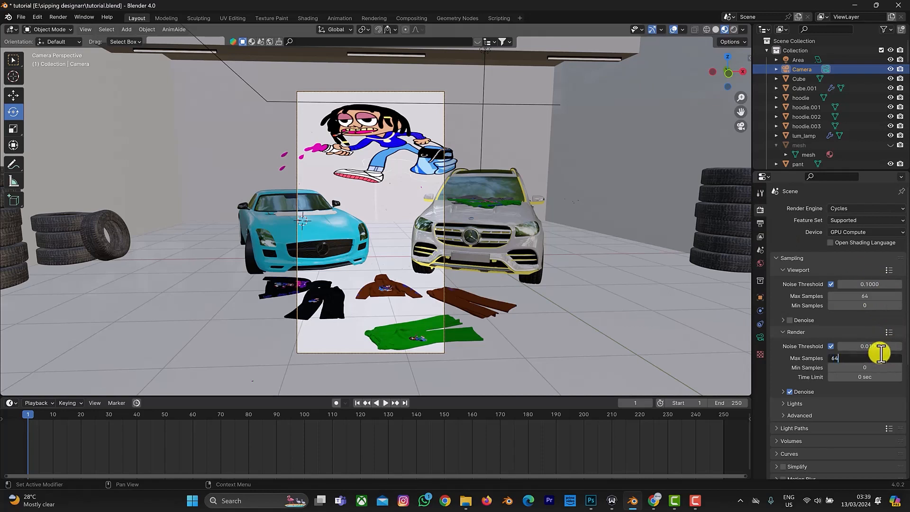
pyautogui.press('Return')
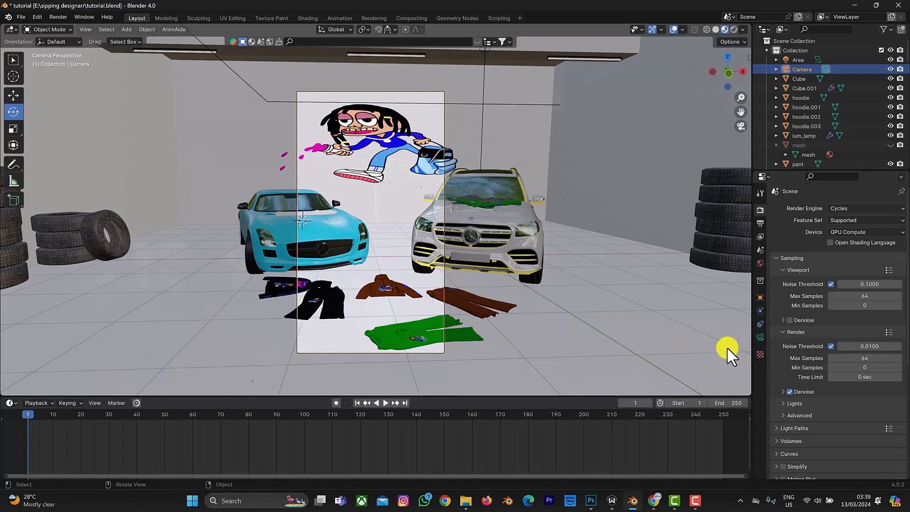
# - Change the camera's lens type to Panoramic and expand its sensor settings
pyautogui.click(760, 337)
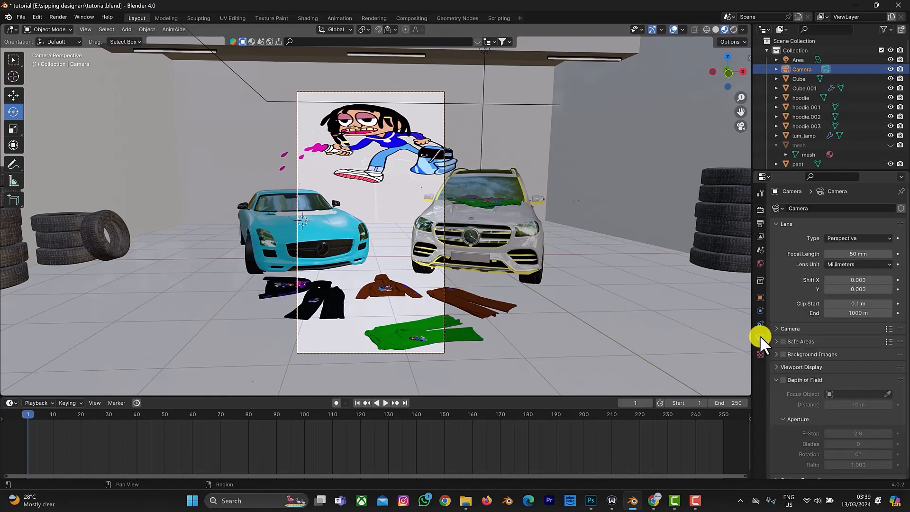
pyautogui.click(853, 239)
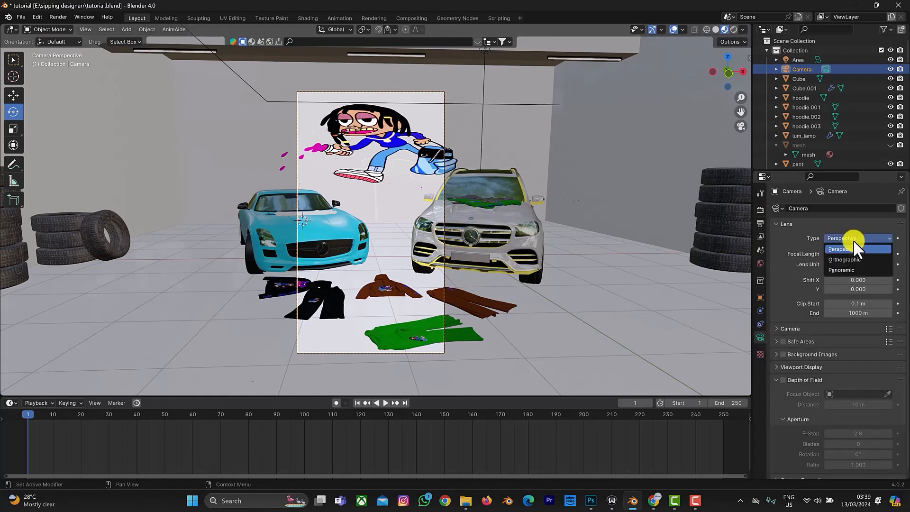
pyautogui.click(847, 269)
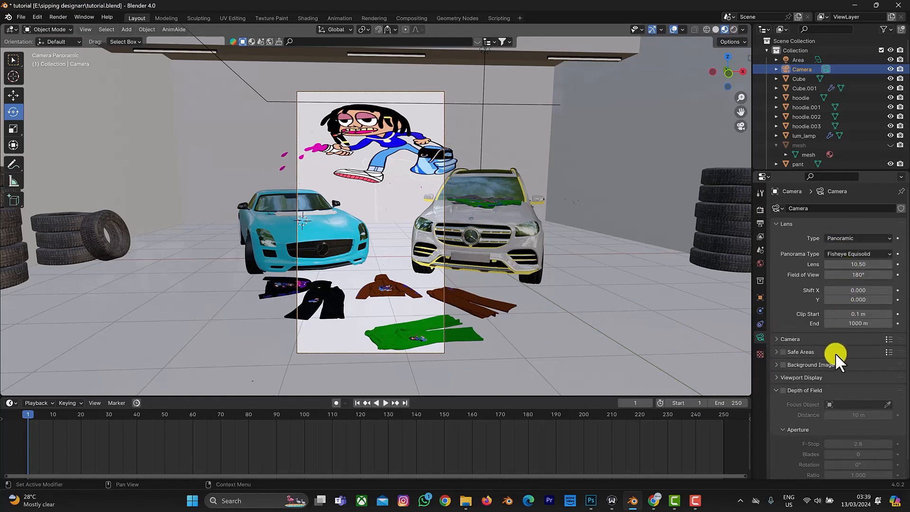
pyautogui.click(777, 341)
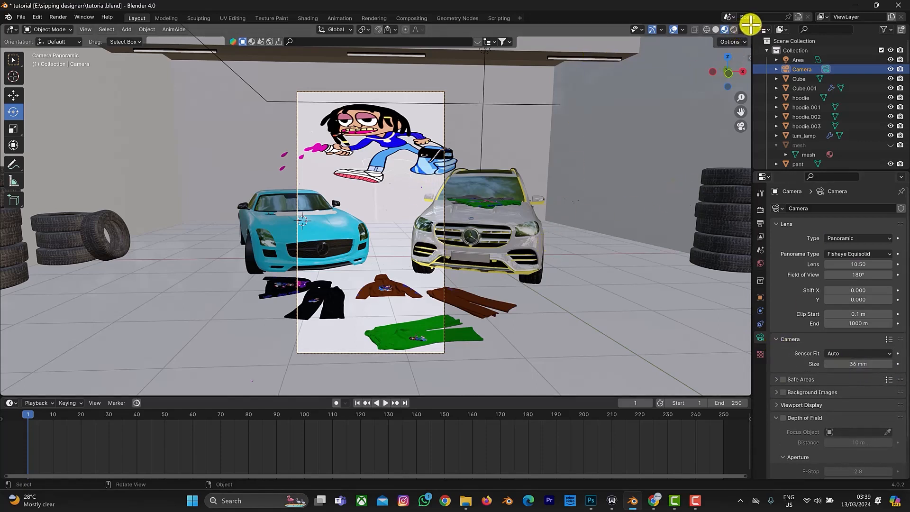
# - Split the 3D viewport into two side-by-side views and show the larger one's camera view in Rendered shading
pyautogui.moveTo(750, 26); pyautogui.dragTo(305, 85)
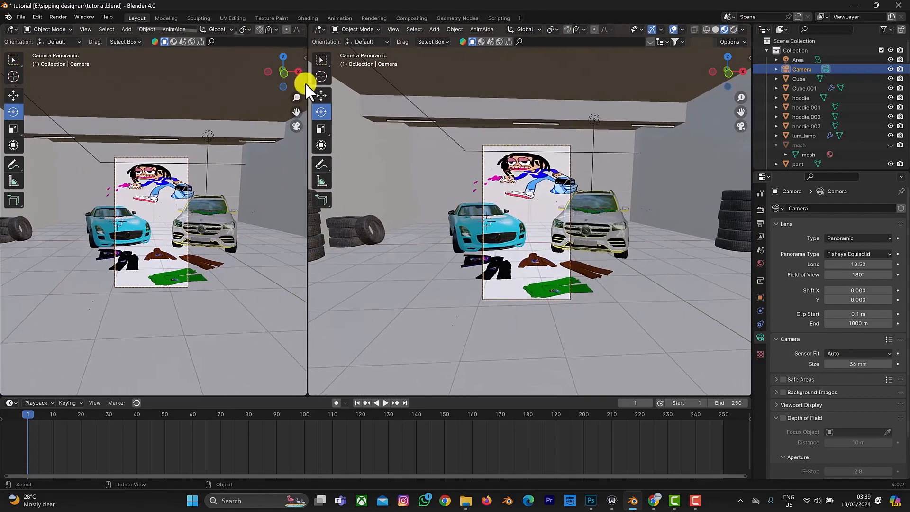
pyautogui.click(740, 125)
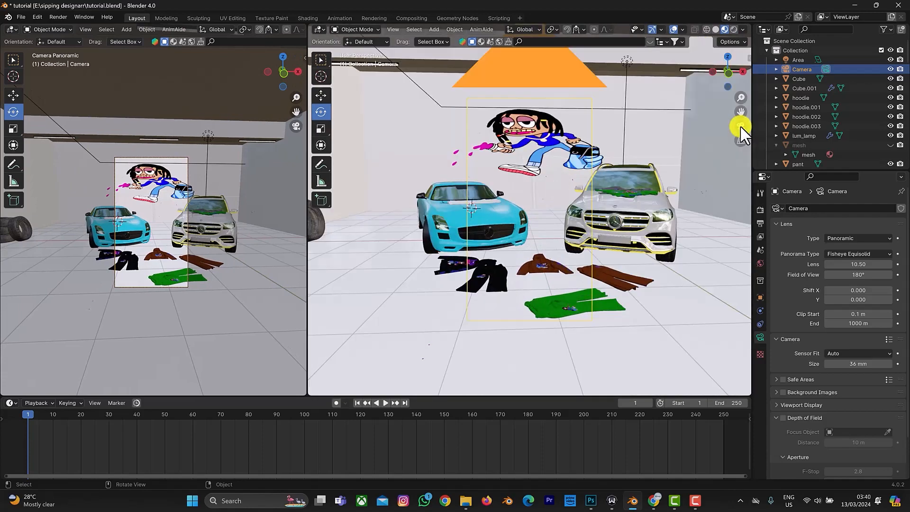
pyautogui.click(740, 126)
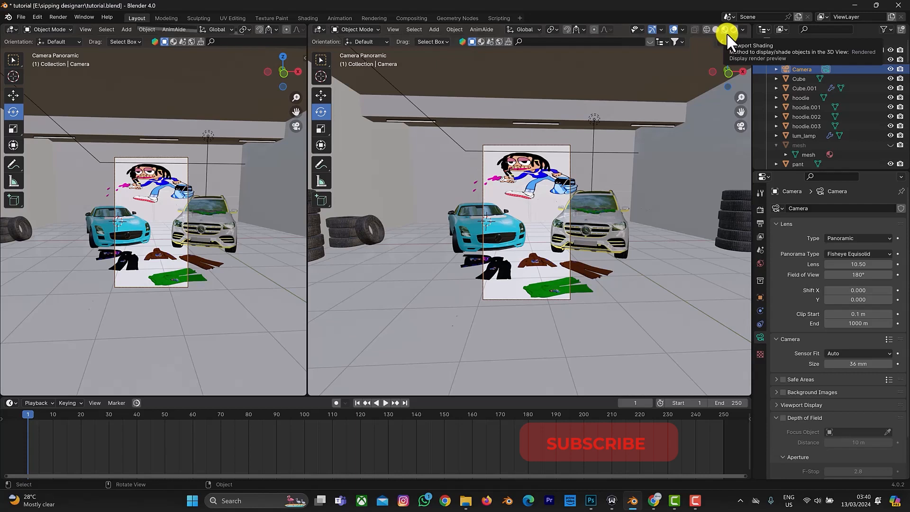
pyautogui.click(726, 33)
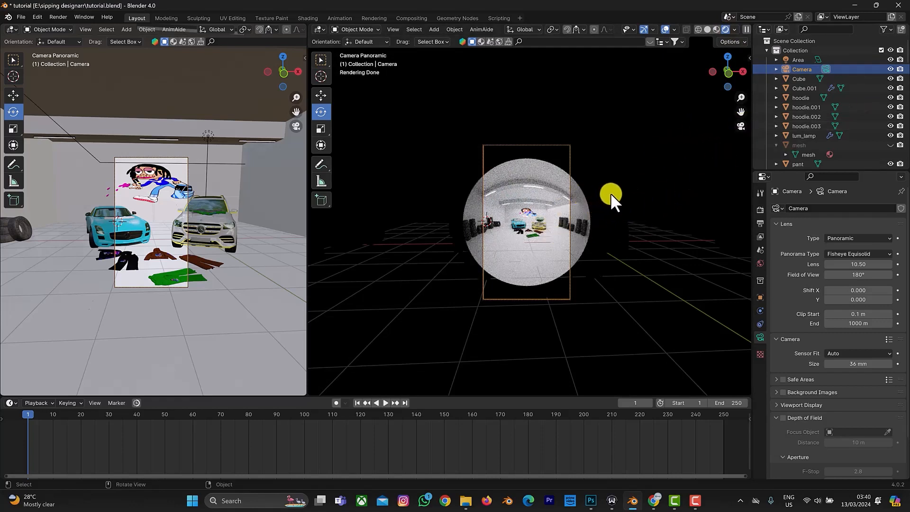
# - Enable Camera to View locking in the larger Rendered view, with the camera frame enlarged
pyautogui.press('n')
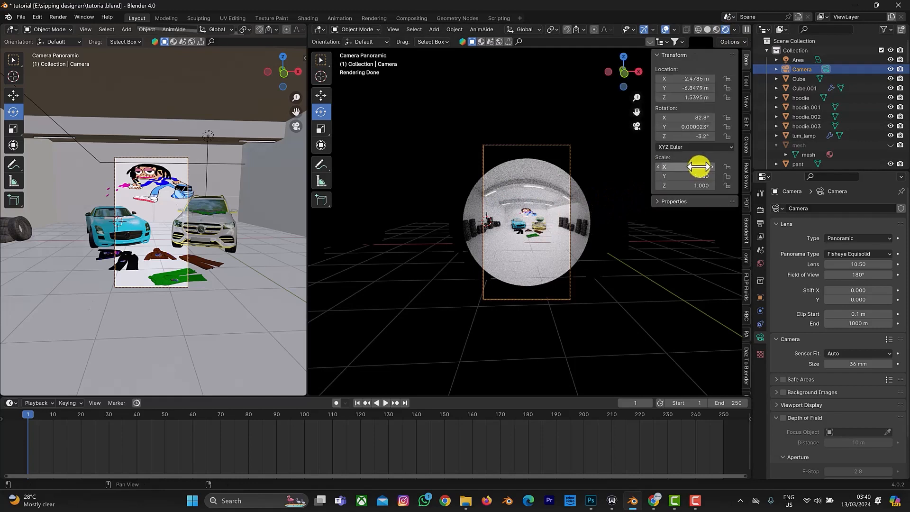
pyautogui.click(746, 100)
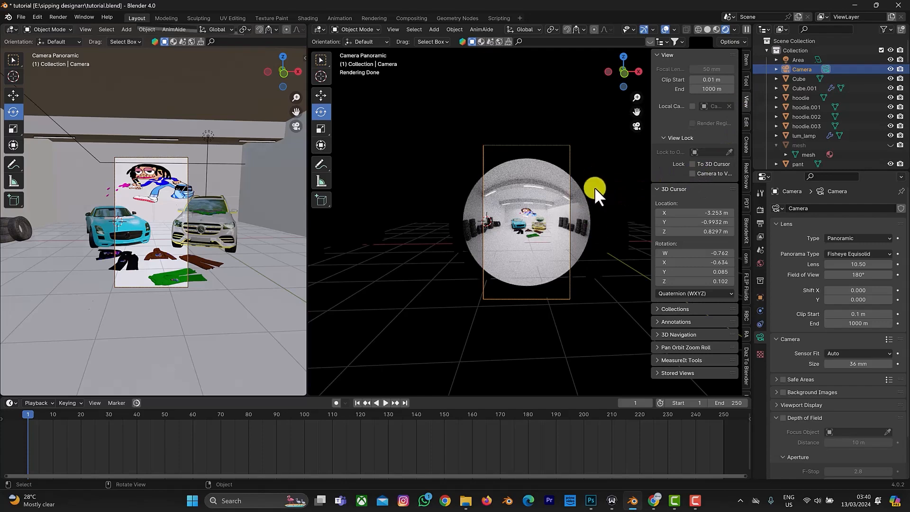
pyautogui.scroll(1, 594, 178)
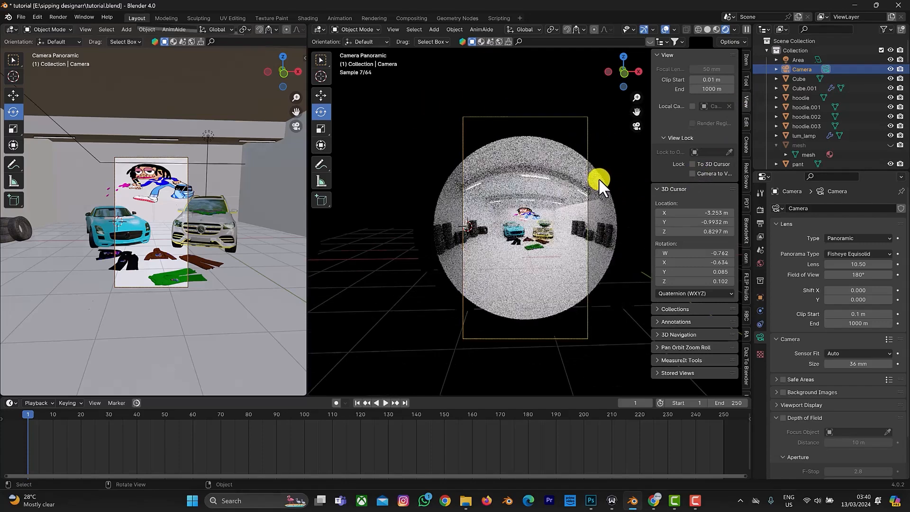
pyautogui.scroll(1, 598, 180)
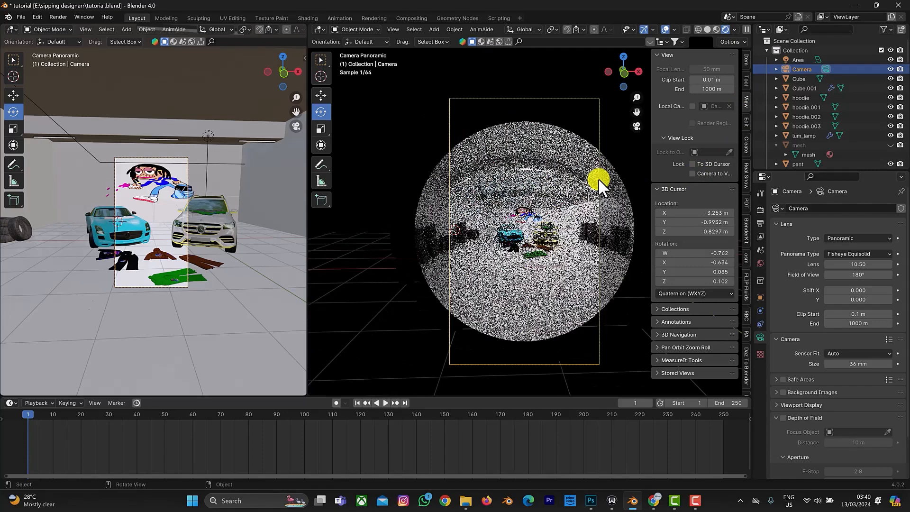
pyautogui.click(693, 173)
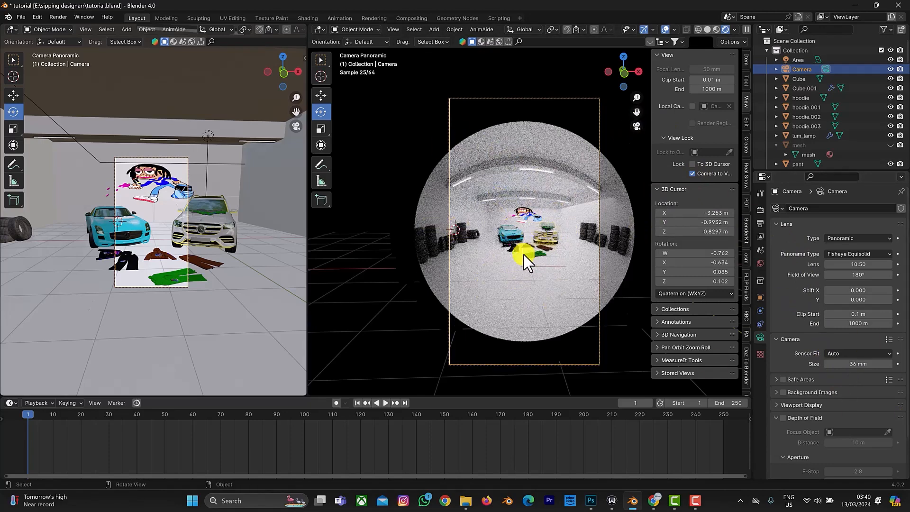
# - Try a camera sensor size of 30 mm and settle on 28 mm
pyautogui.click(851, 366)
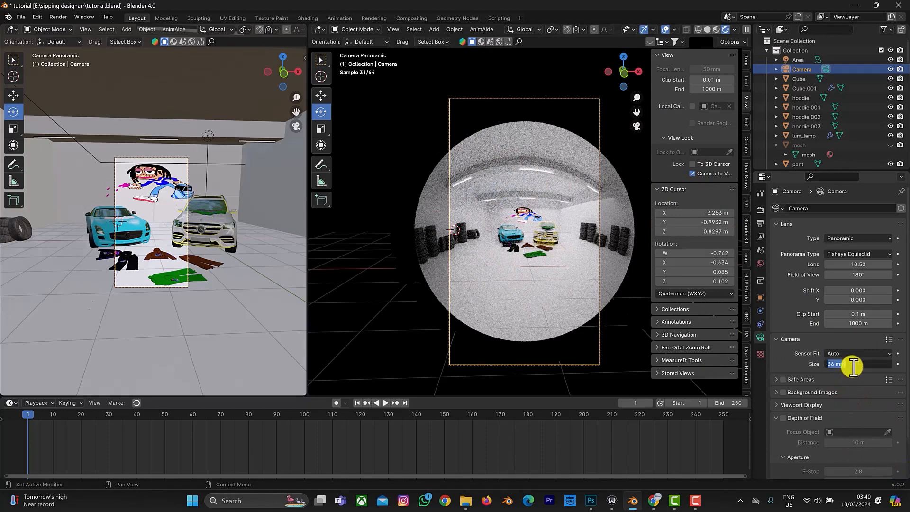
pyautogui.write('30')
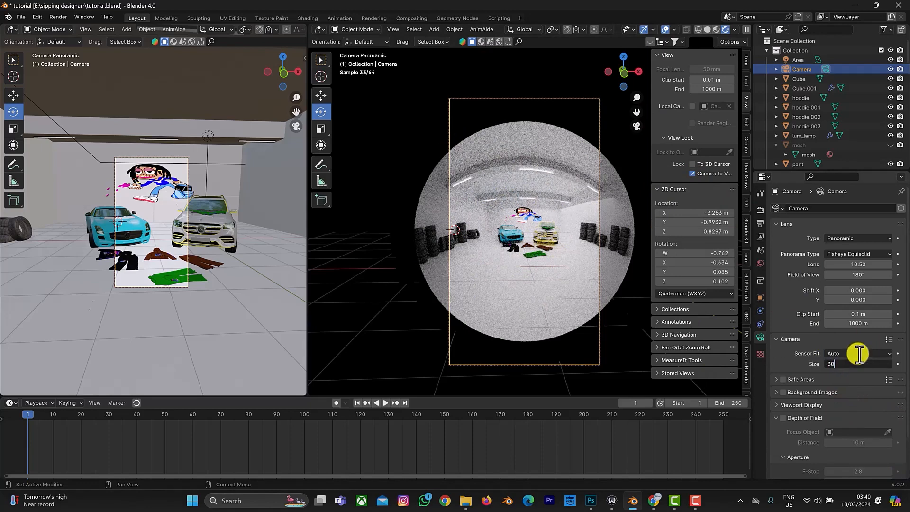
pyautogui.press('Return')
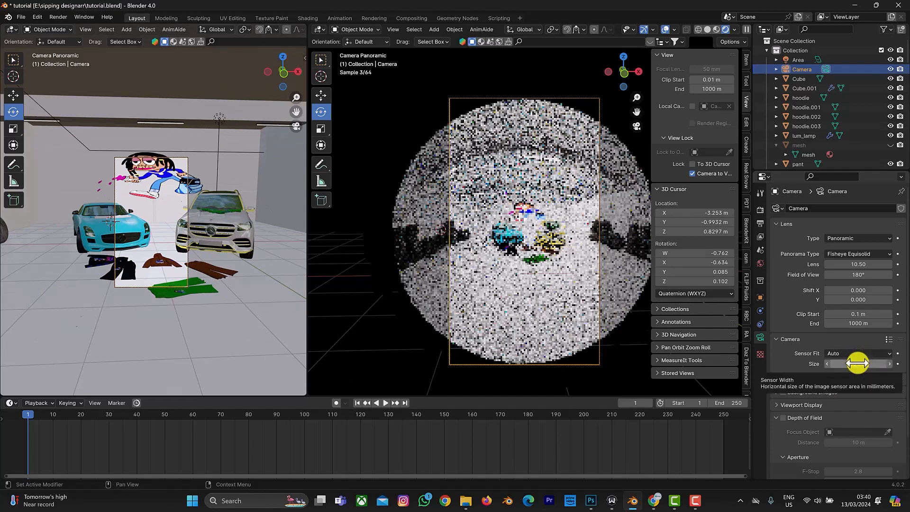
pyautogui.click(858, 363)
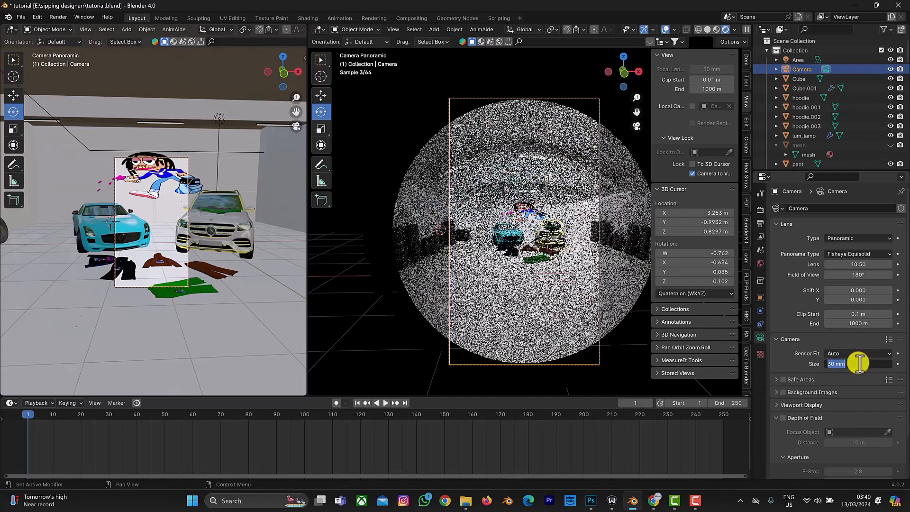
pyautogui.write('28')
pyautogui.press('Return')
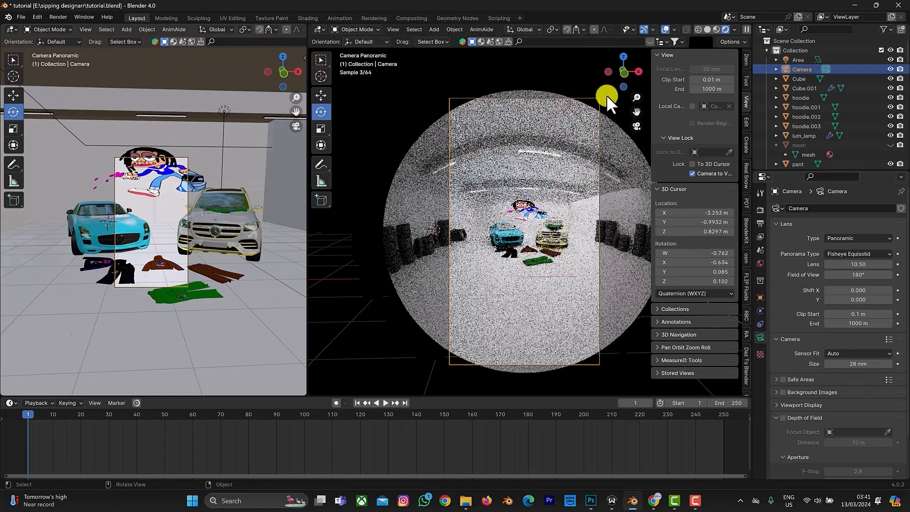
# - Move the camera closer to the cars and floor clothes and insert a Location & Rotation keyframe at frame 1
pyautogui.moveTo(638, 96); pyautogui.dragTo(647, 86)
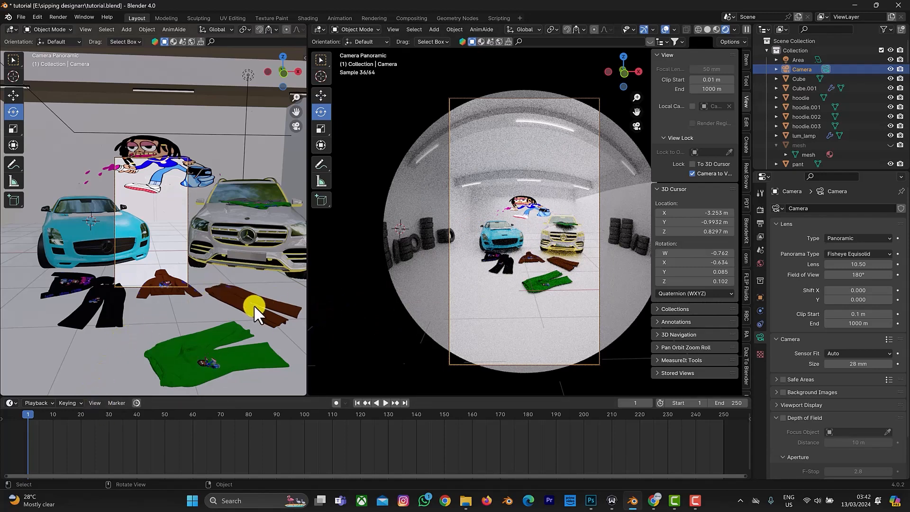
pyautogui.press('i')
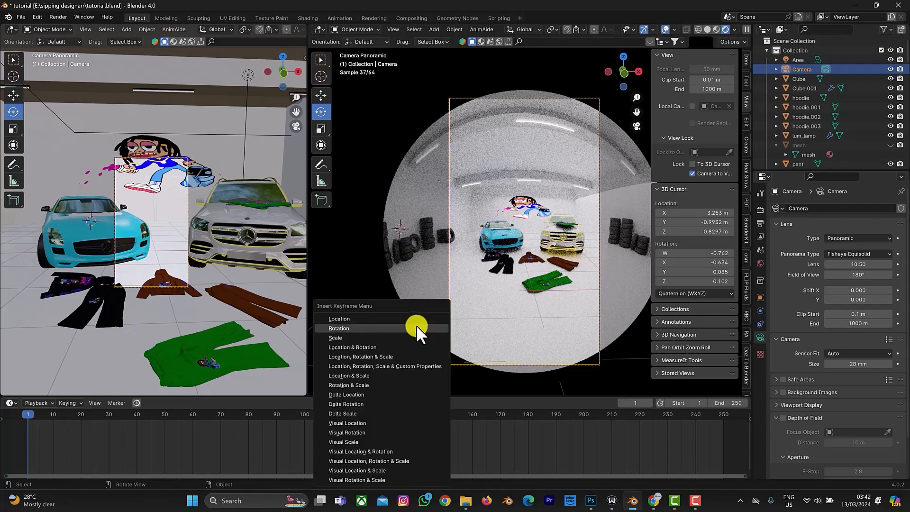
pyautogui.click(400, 347)
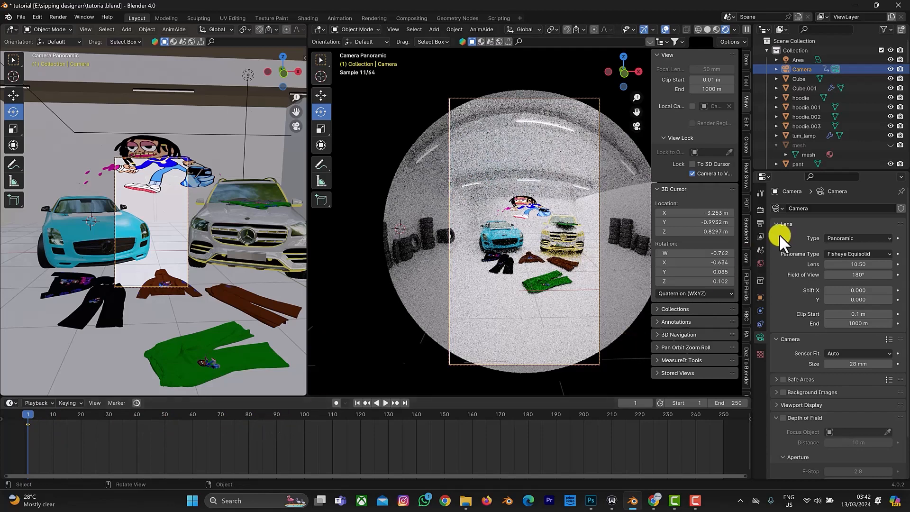
# - Set the scene's output frame rate to 30 fps
pyautogui.click(762, 223)
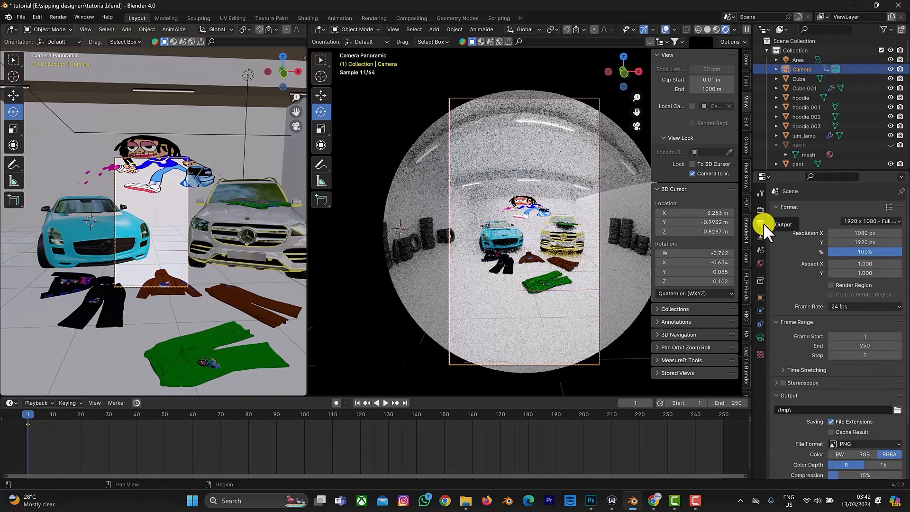
pyautogui.click(867, 306)
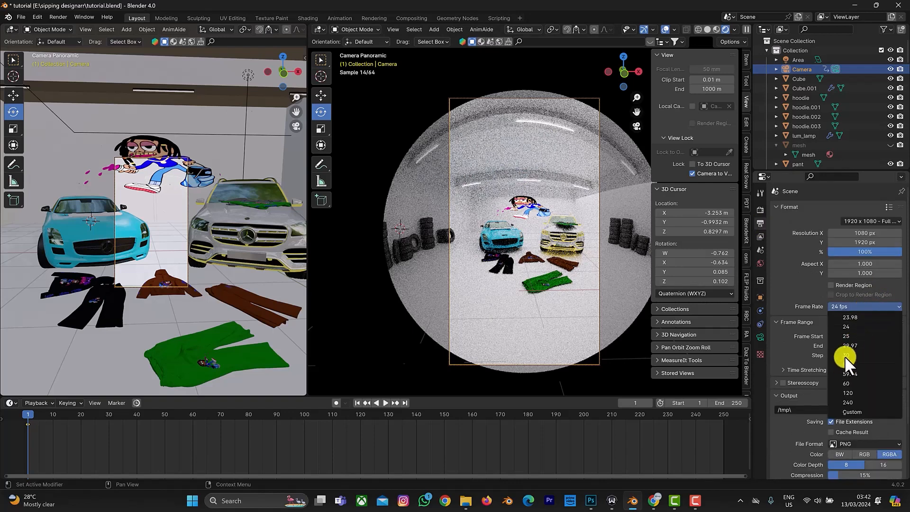
pyautogui.click(844, 354)
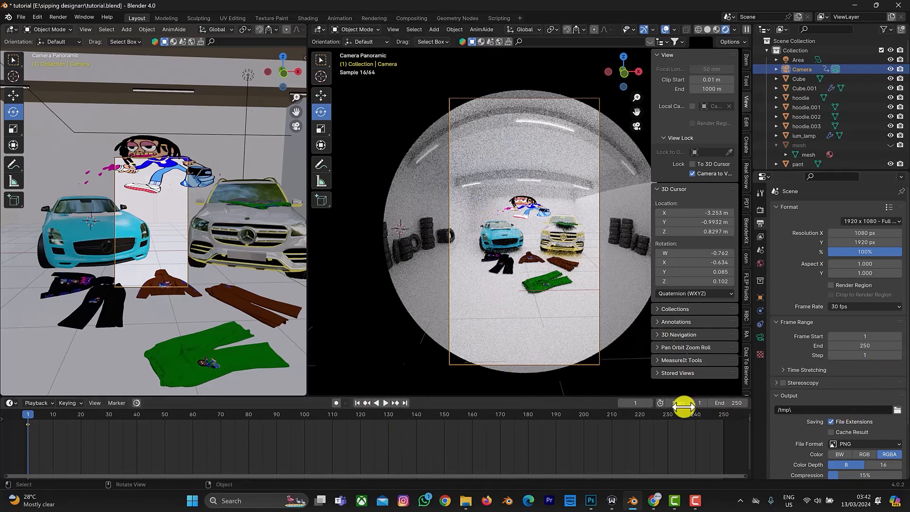
# - At frame 90, move and tilt the camera over the white pants on the blue car's hood and insert a Location & Rotation keyframe
pyautogui.click(650, 402)
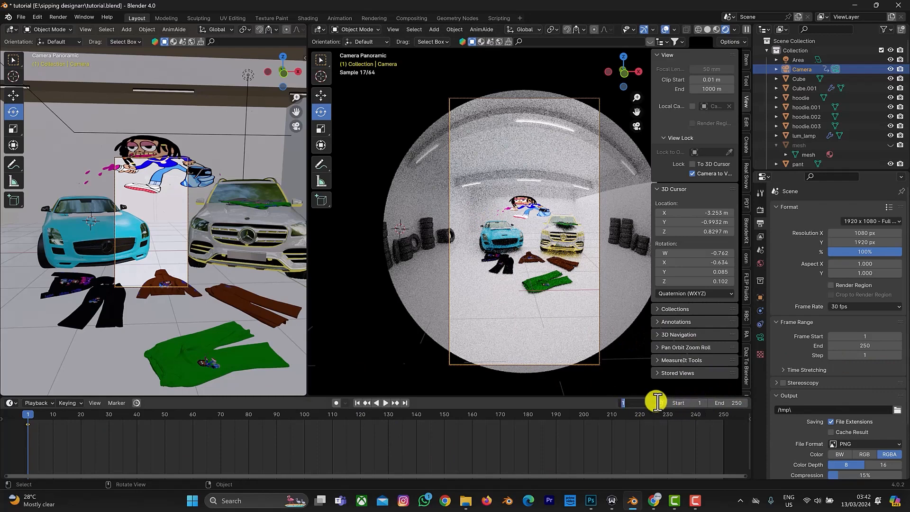
pyautogui.write('90')
pyautogui.press('Return')
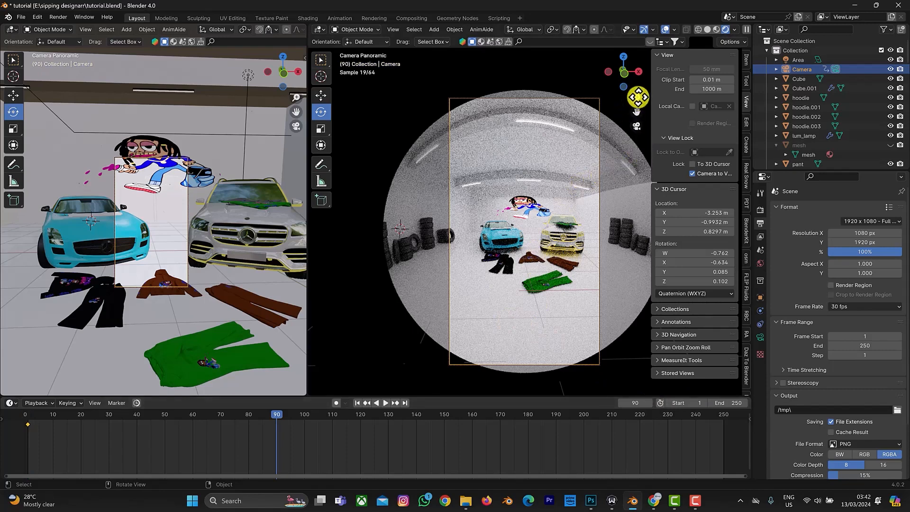
pyautogui.moveTo(637, 111); pyautogui.dragTo(628, 66)
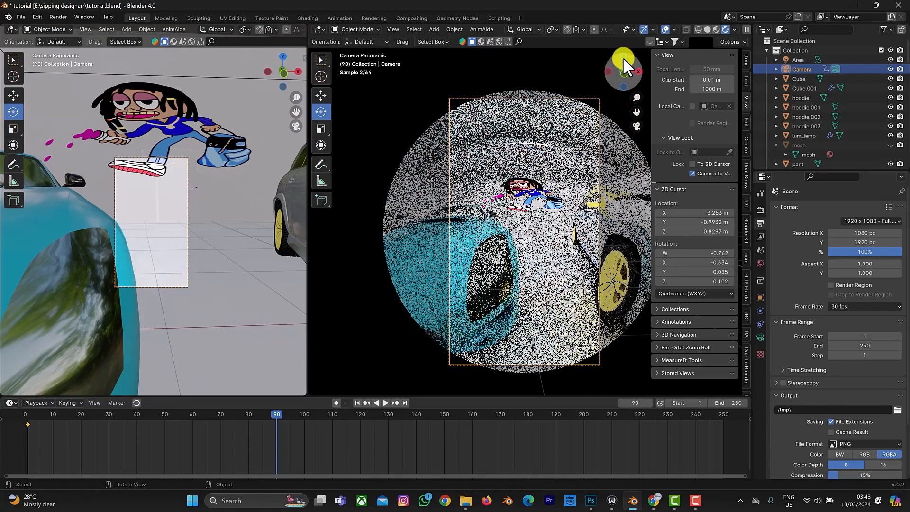
pyautogui.moveTo(623, 58); pyautogui.dragTo(695, 112)
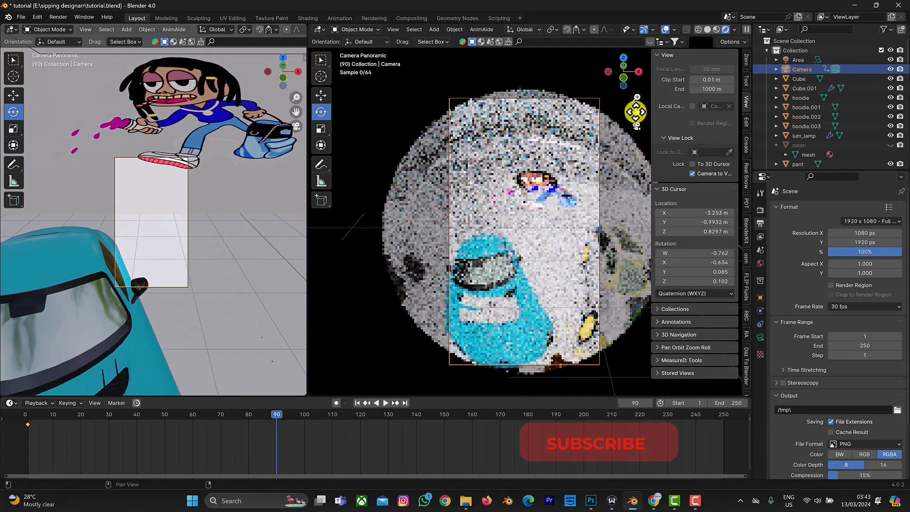
pyautogui.moveTo(636, 112)
pyautogui.mouseDown()
pyautogui.moveTo(642, 77)
pyautogui.moveTo(638, 116)
pyautogui.moveTo(641, 101)
pyautogui.mouseUp()
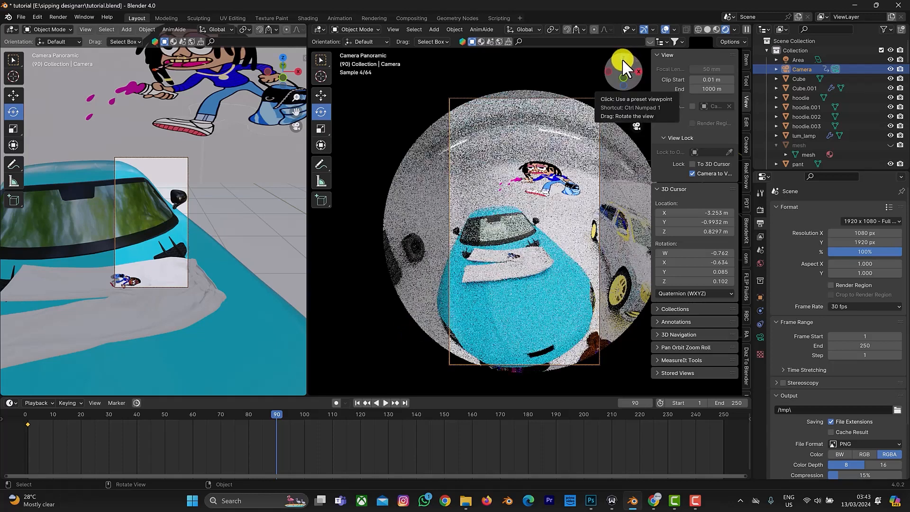
pyautogui.moveTo(621, 58)
pyautogui.mouseDown()
pyautogui.moveTo(622, 79)
pyautogui.moveTo(623, 62)
pyautogui.mouseUp()
pyautogui.moveTo(636, 113); pyautogui.dragTo(660, 61)
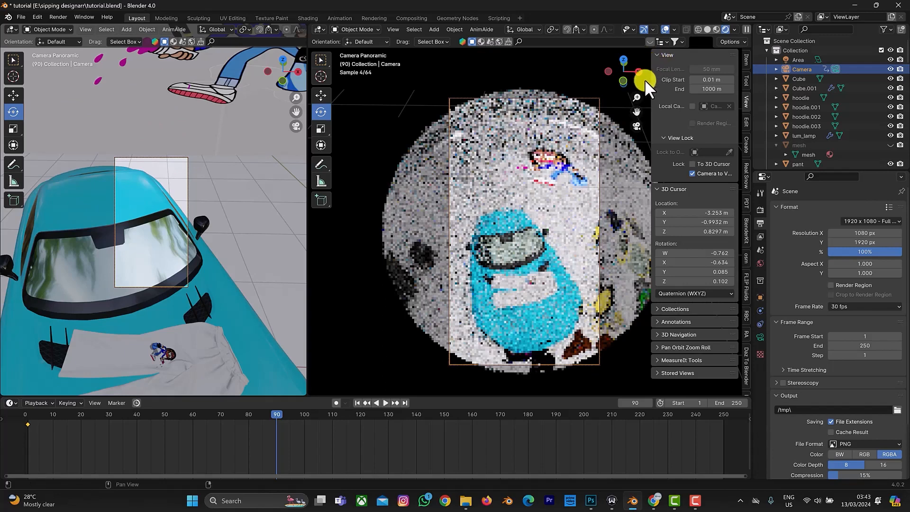
pyautogui.moveTo(637, 97); pyautogui.dragTo(630, 126)
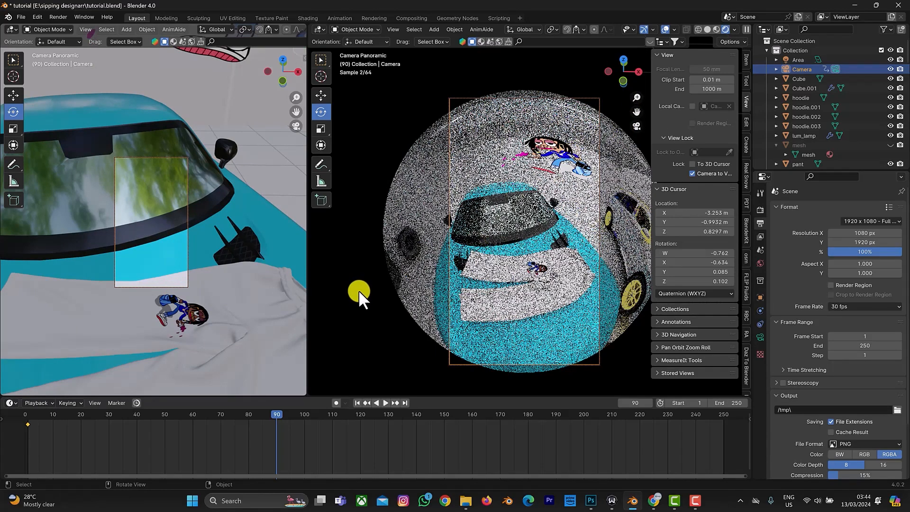
pyautogui.press('i')
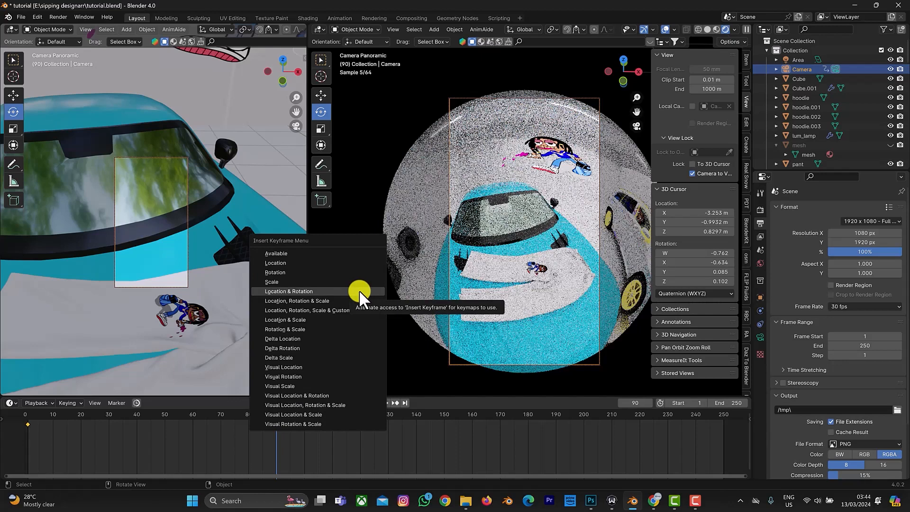
pyautogui.click(358, 290)
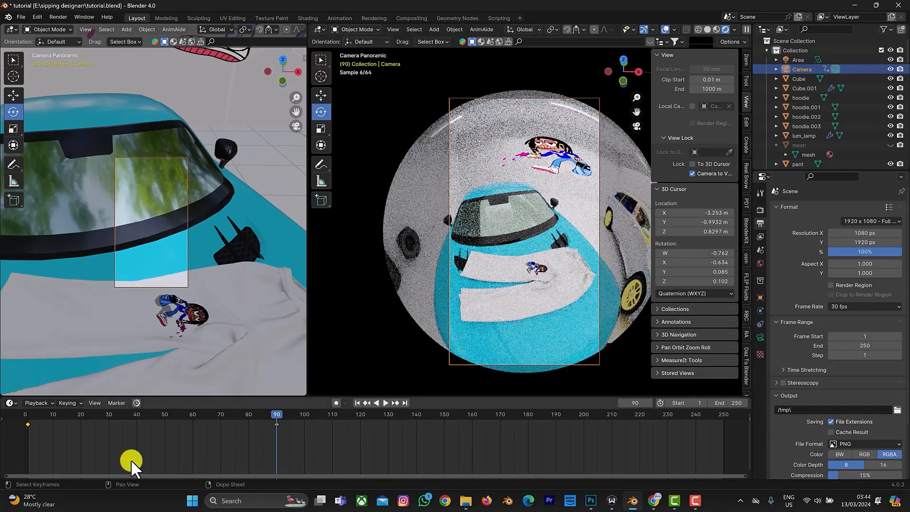
# - Set the camera keyframes' interpolation to Bezier and preview the camera move by scrubbing and playing the timeline
pyautogui.press('t')
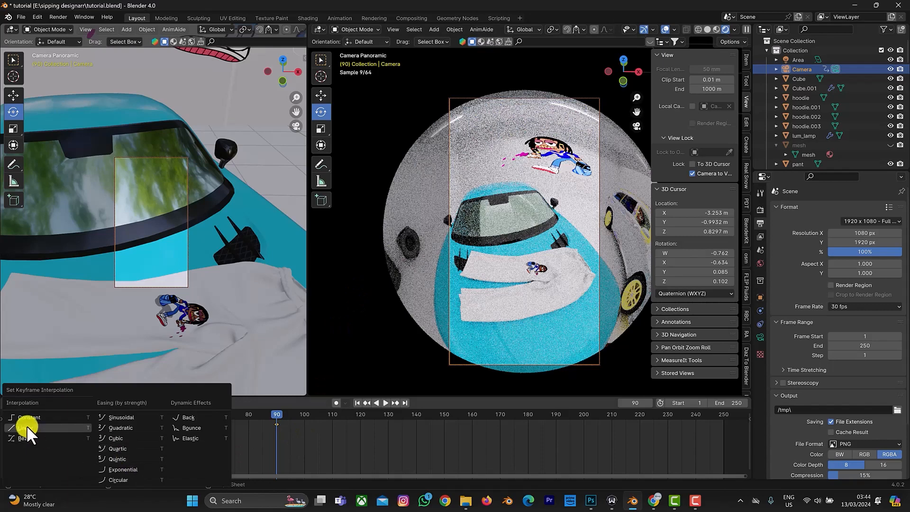
pyautogui.click(24, 440)
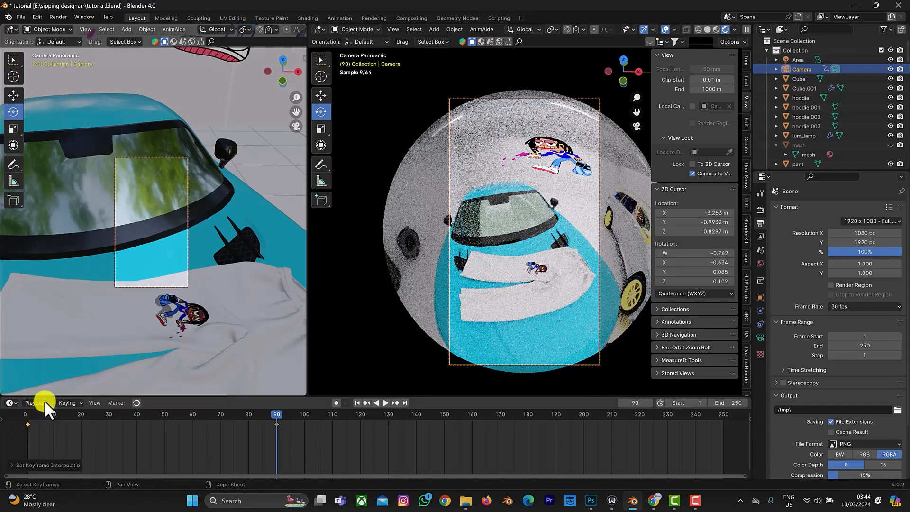
pyautogui.press('t')
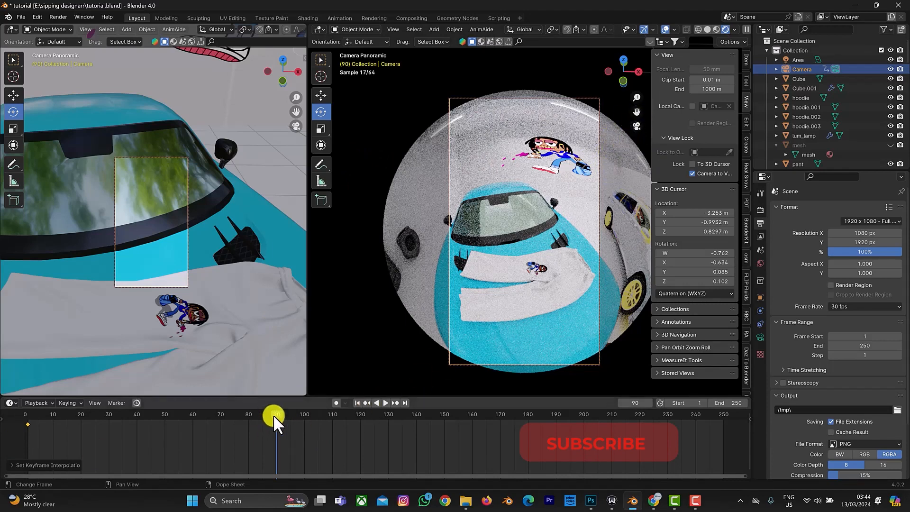
pyautogui.moveTo(273, 414); pyautogui.dragTo(152, 450)
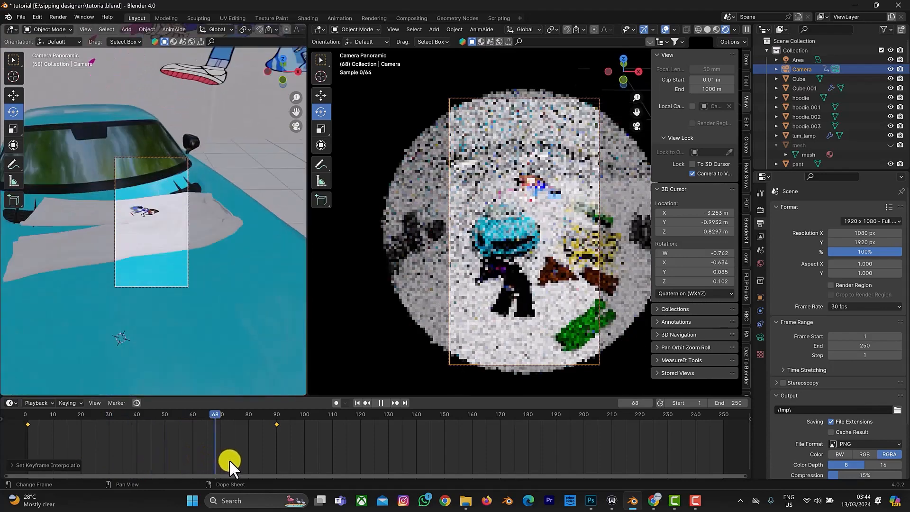
pyautogui.press('space')
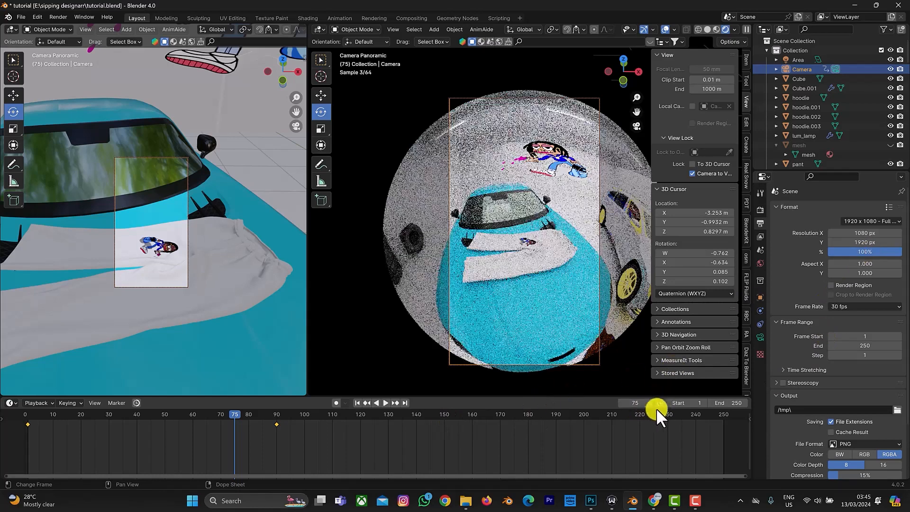
# - At frame 150, move and tilt the camera over the green and grey hoodies on the silver car's hood and insert a Location & Rotation keyframe
pyautogui.click(635, 402)
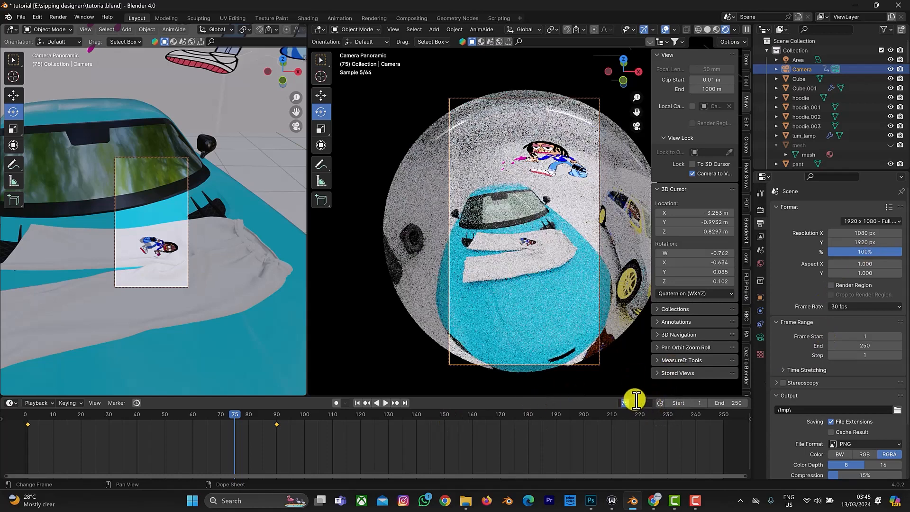
pyautogui.write('15')
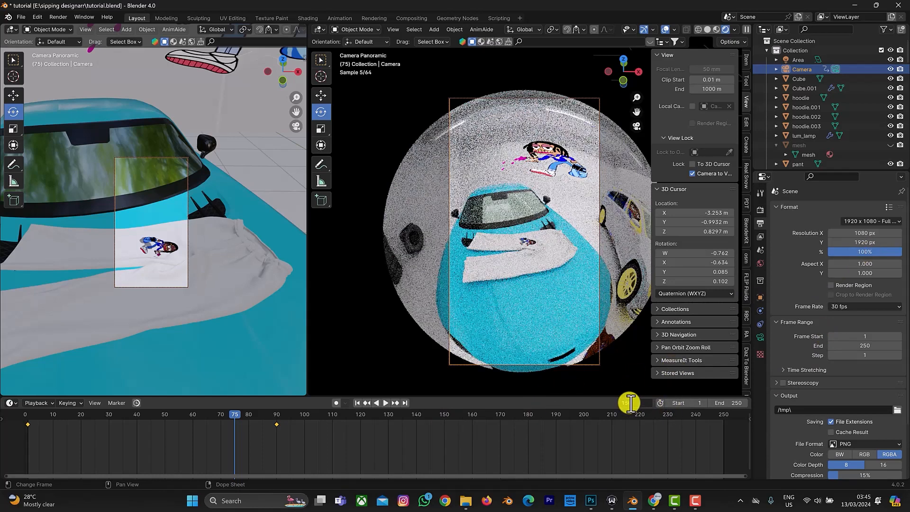
pyautogui.write('0')
pyautogui.press('Return')
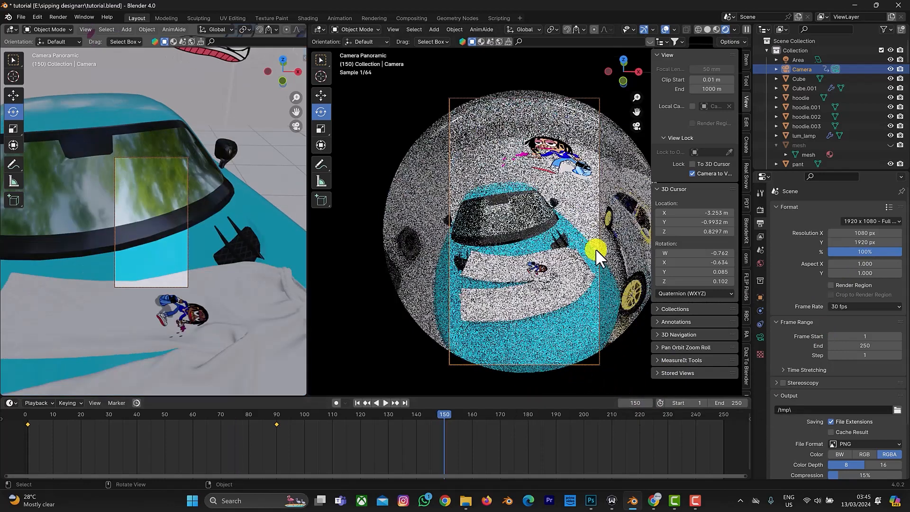
pyautogui.moveTo(637, 110); pyautogui.dragTo(401, 118)
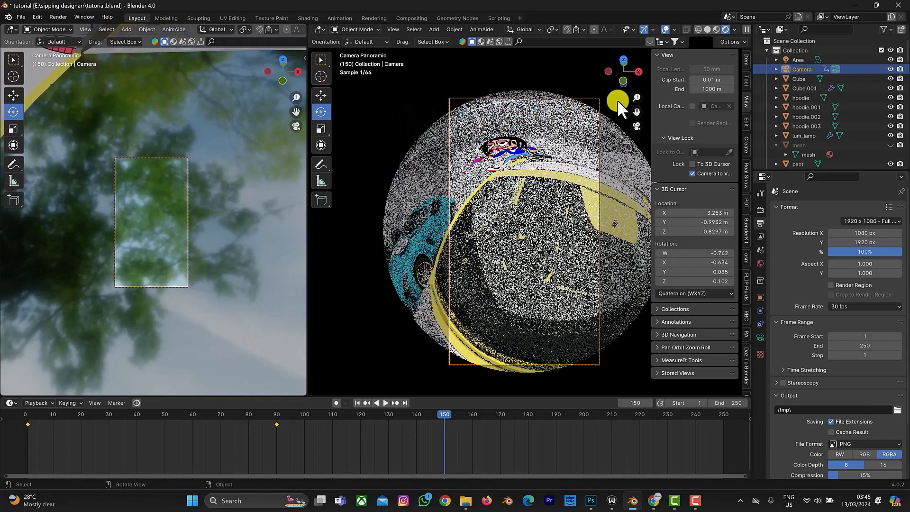
pyautogui.moveTo(636, 97); pyautogui.dragTo(636, 116)
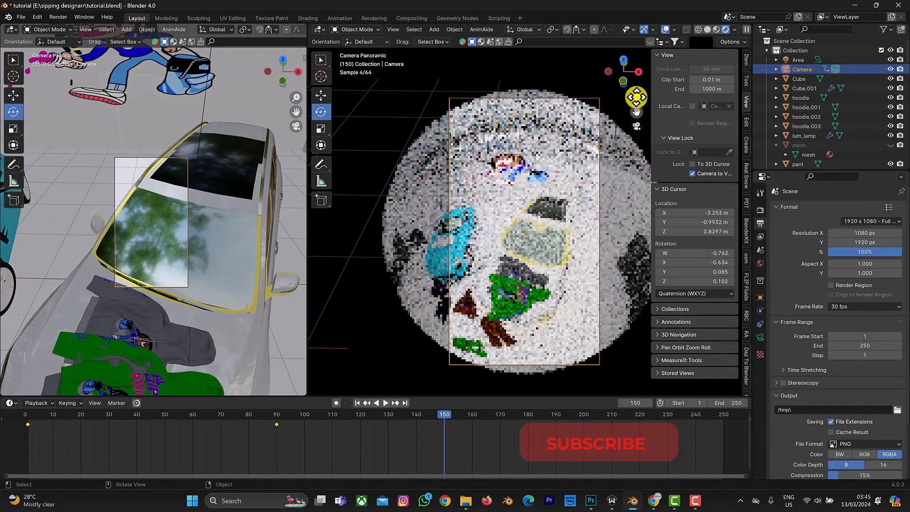
pyautogui.moveTo(636, 97); pyautogui.dragTo(634, 90)
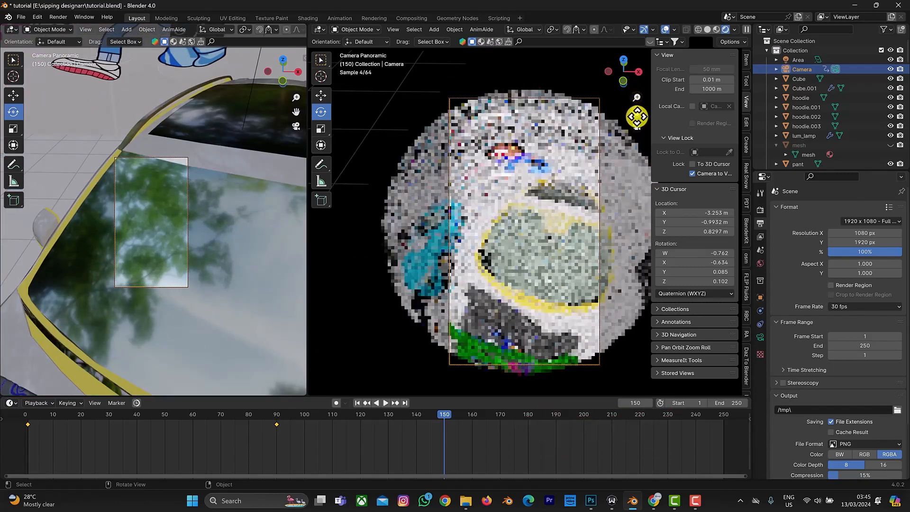
pyautogui.moveTo(636, 112); pyautogui.dragTo(632, 75)
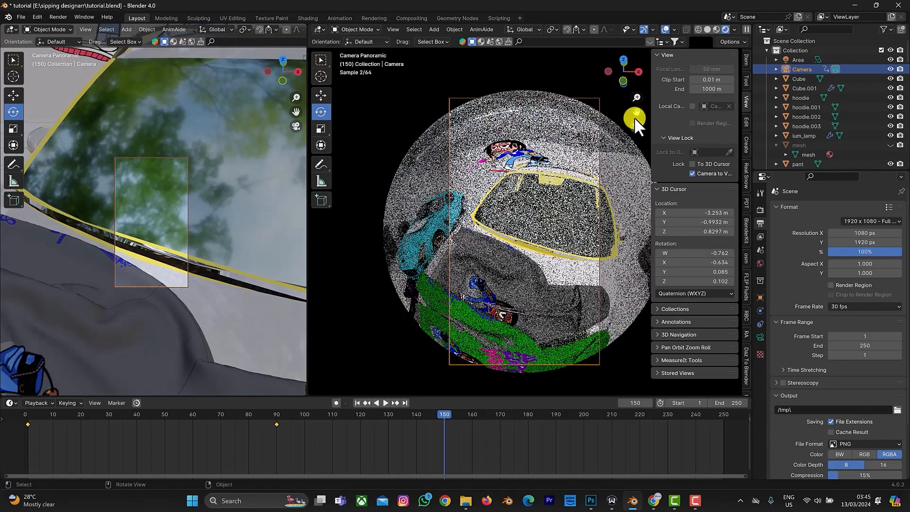
pyautogui.moveTo(637, 113)
pyautogui.mouseDown()
pyautogui.moveTo(636, 97)
pyautogui.moveTo(637, 105)
pyautogui.moveTo(636, 98)
pyautogui.moveTo(581, 134)
pyautogui.moveTo(635, 118)
pyautogui.mouseUp()
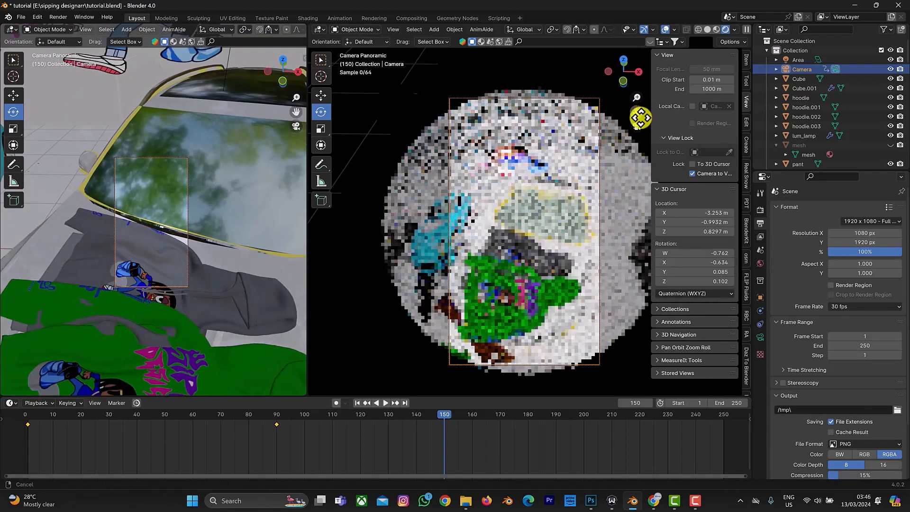
pyautogui.moveTo(637, 112); pyautogui.dragTo(556, 170)
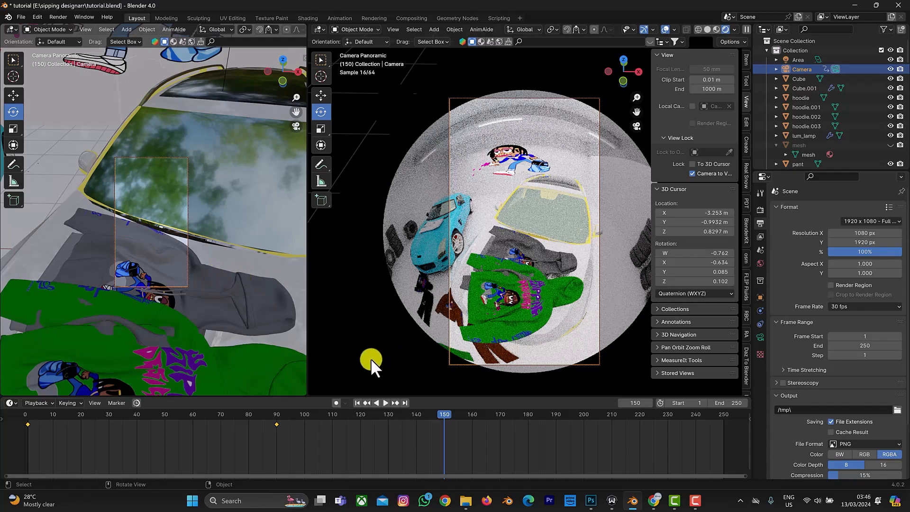
pyautogui.press('i')
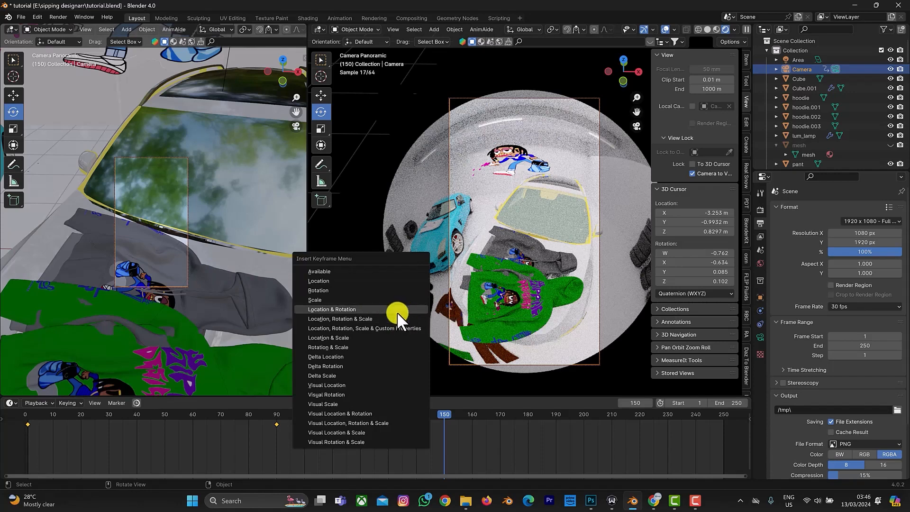
pyautogui.click(397, 312)
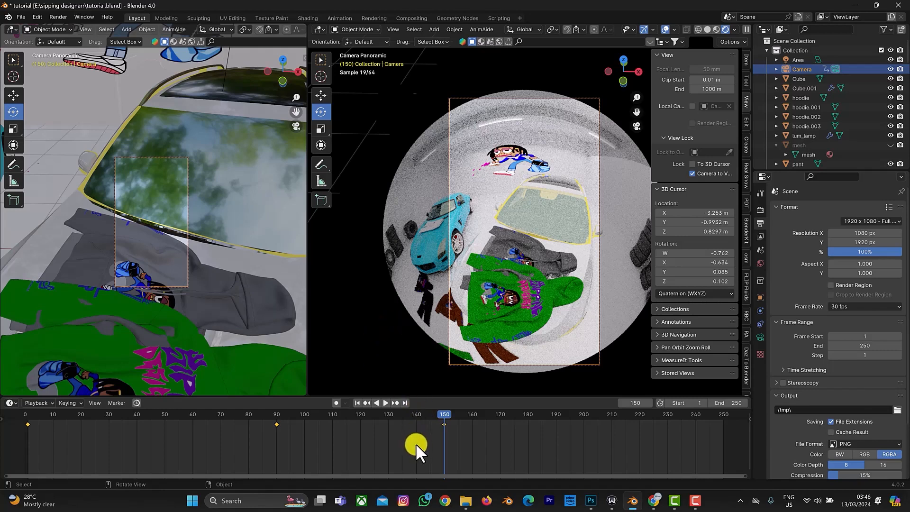
# - Set the frame 150 camera keyframe's interpolation to Bezier
pyautogui.press('t')
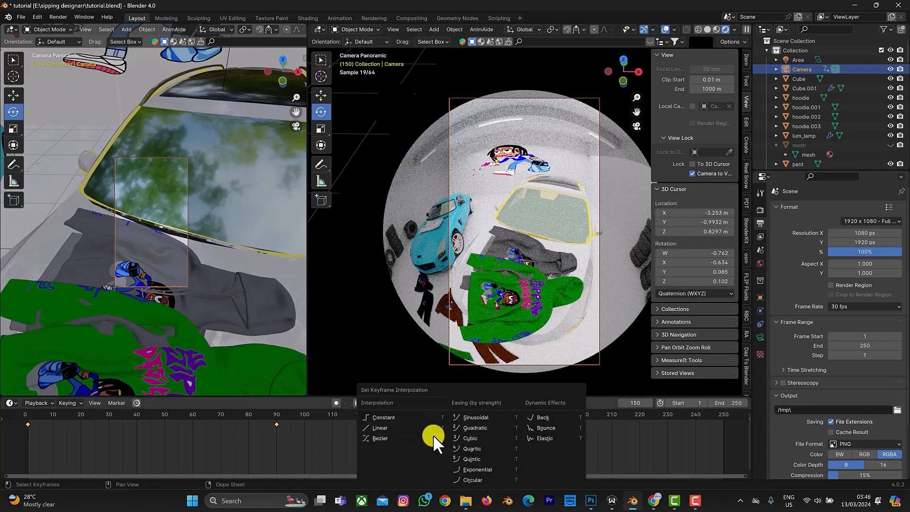
pyautogui.click(434, 434)
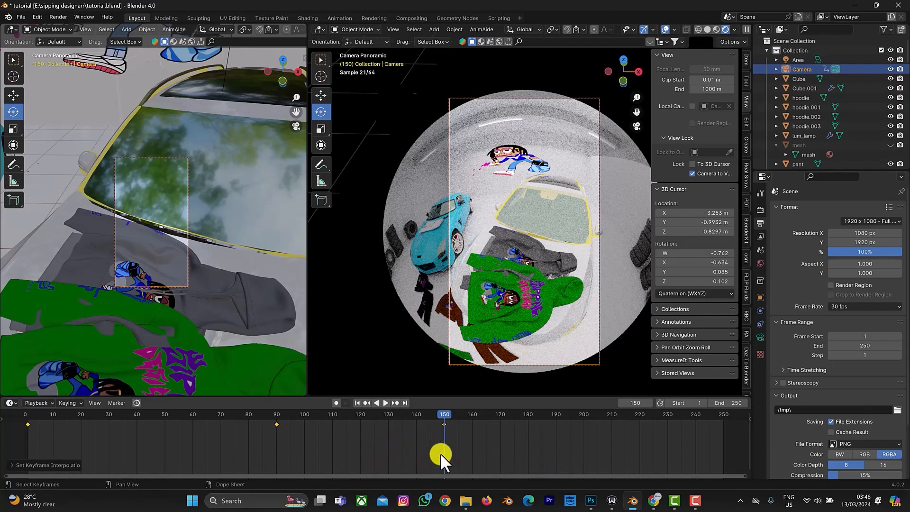
pyautogui.press('t')
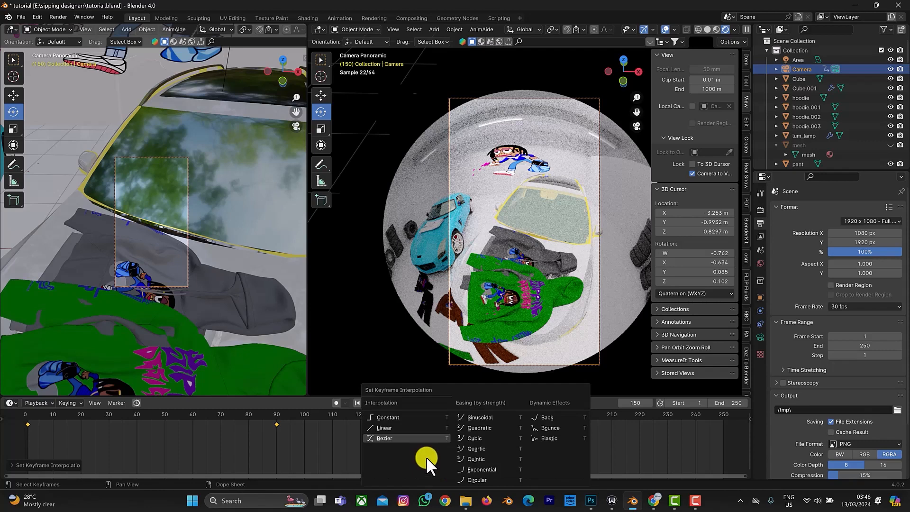
pyautogui.click(399, 436)
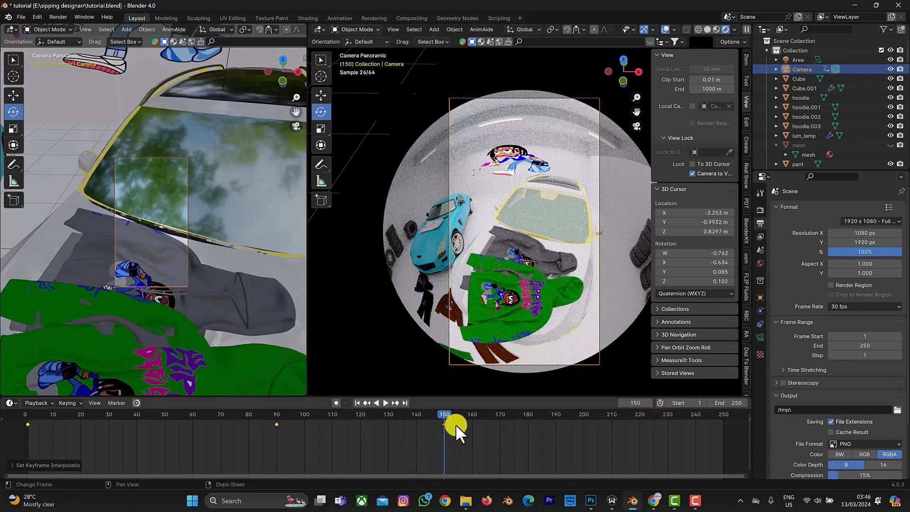
# - At frame 210, move the camera to frame the brown hoodie and pants before the cars and insert a Location & Rotation keyframe
pyautogui.click(641, 402)
pyautogui.write('21')
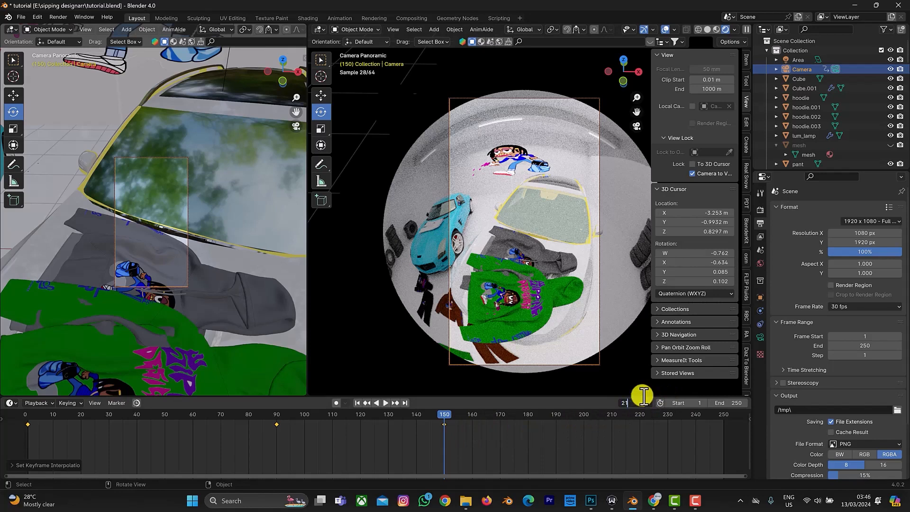
pyautogui.write('0')
pyautogui.press('Return')
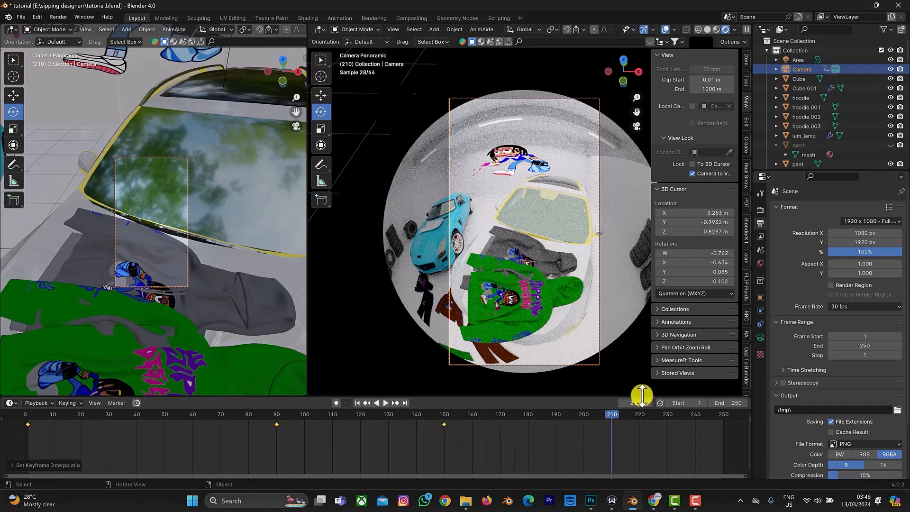
pyautogui.moveTo(639, 115); pyautogui.dragTo(676, 55)
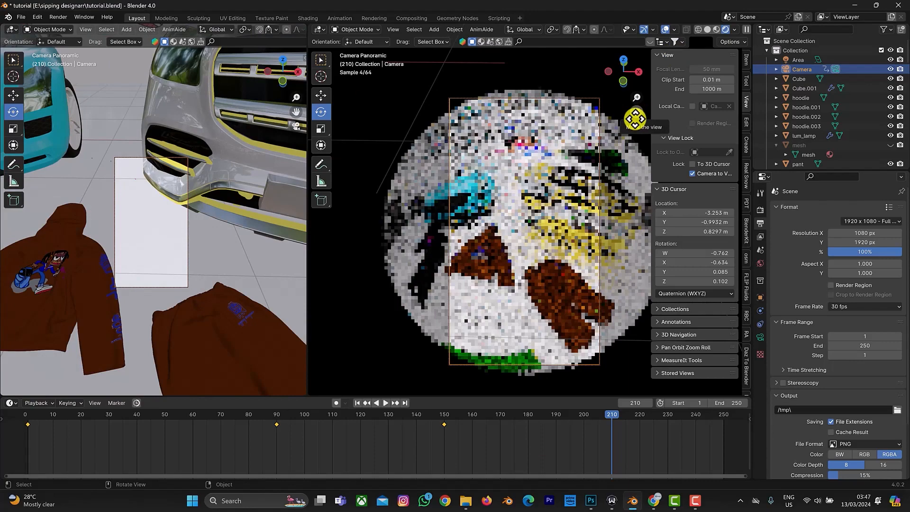
pyautogui.click(635, 118)
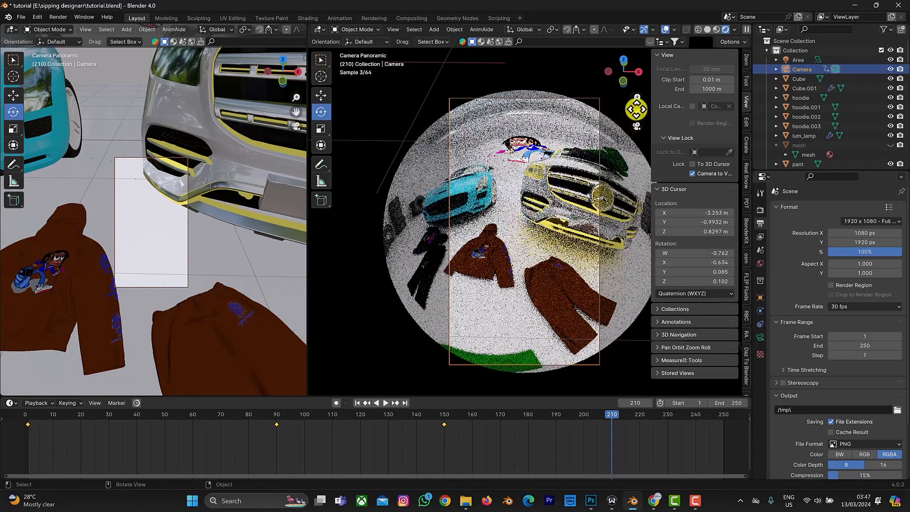
pyautogui.moveTo(636, 102); pyautogui.dragTo(637, 99)
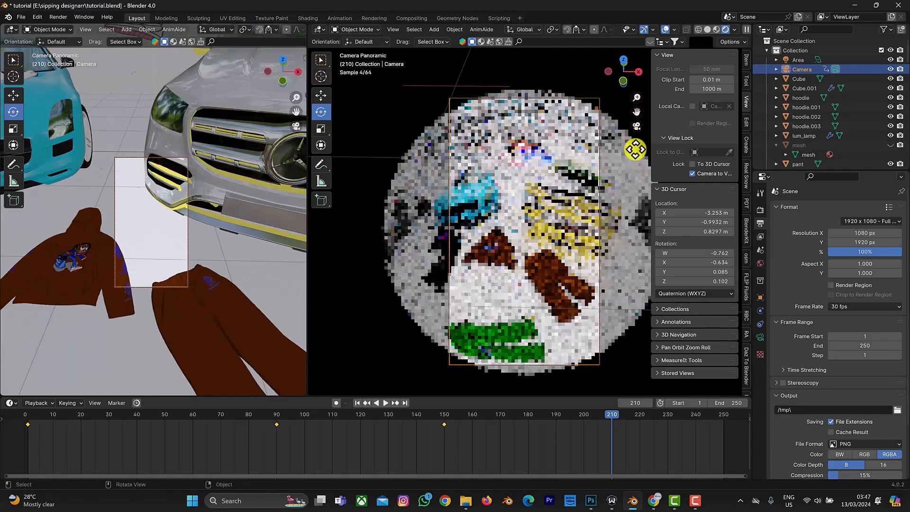
pyautogui.click(758, 336)
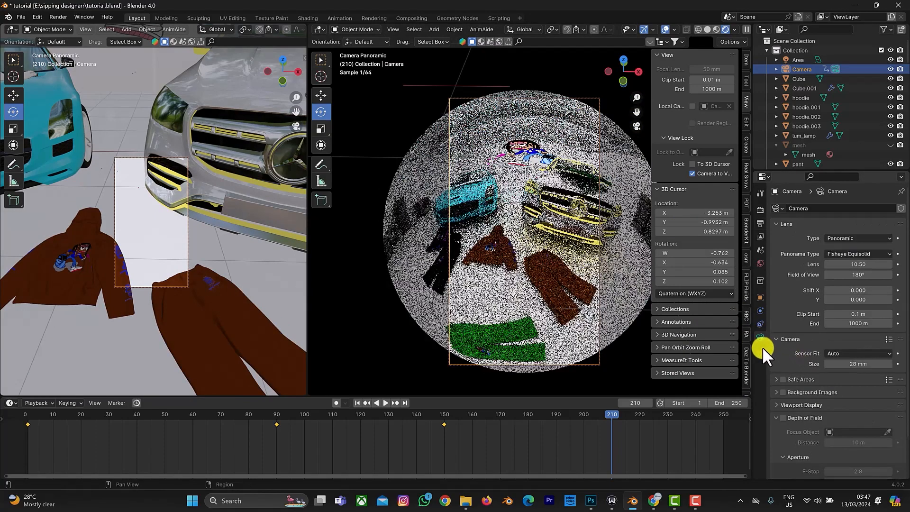
pyautogui.moveTo(856, 369)
pyautogui.mouseDown()
pyautogui.moveTo(842, 368)
pyautogui.moveTo(848, 374)
pyautogui.mouseUp()
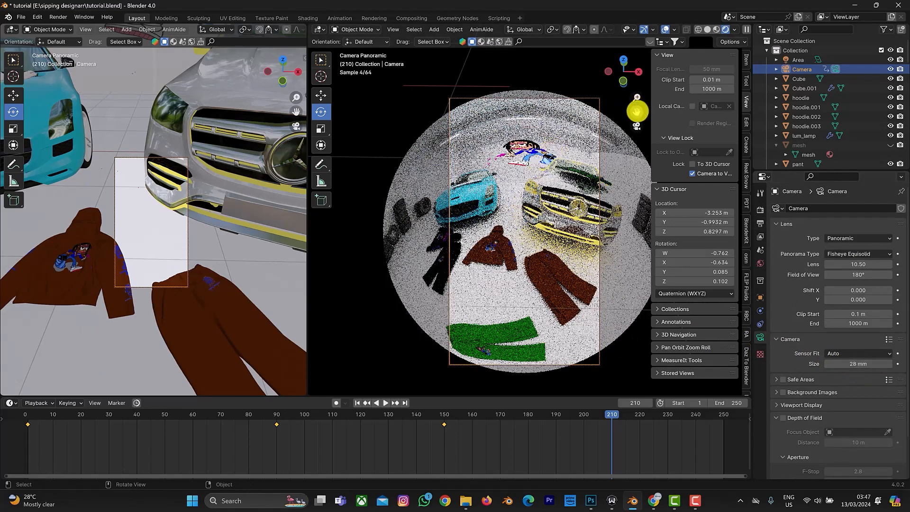
pyautogui.moveTo(635, 111)
pyautogui.mouseDown()
pyautogui.moveTo(644, 101)
pyautogui.moveTo(640, 110)
pyautogui.mouseUp()
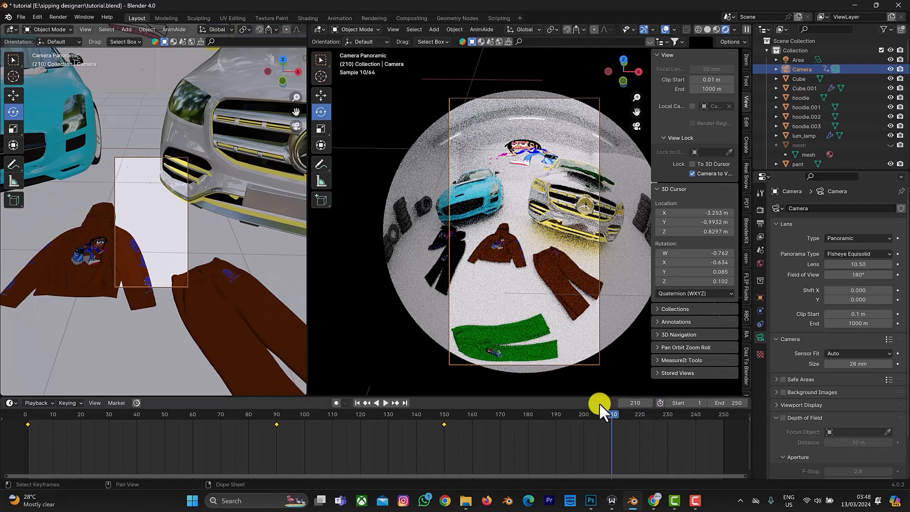
pyautogui.press('k')
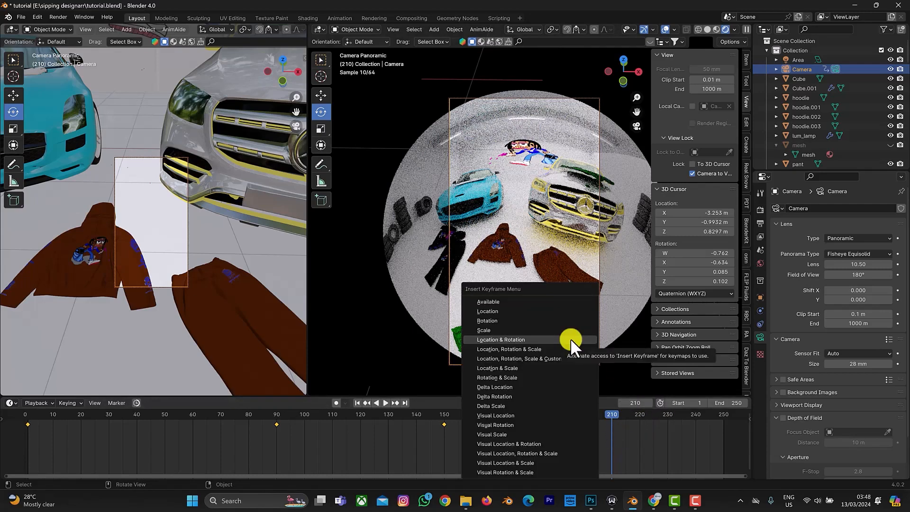
pyautogui.click(570, 339)
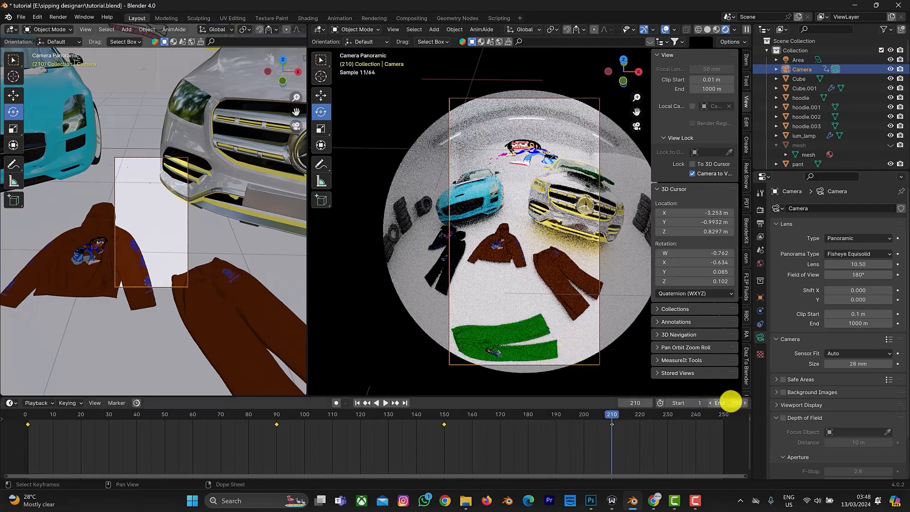
# - Extend the animation's end frame to 400
pyautogui.click(726, 402)
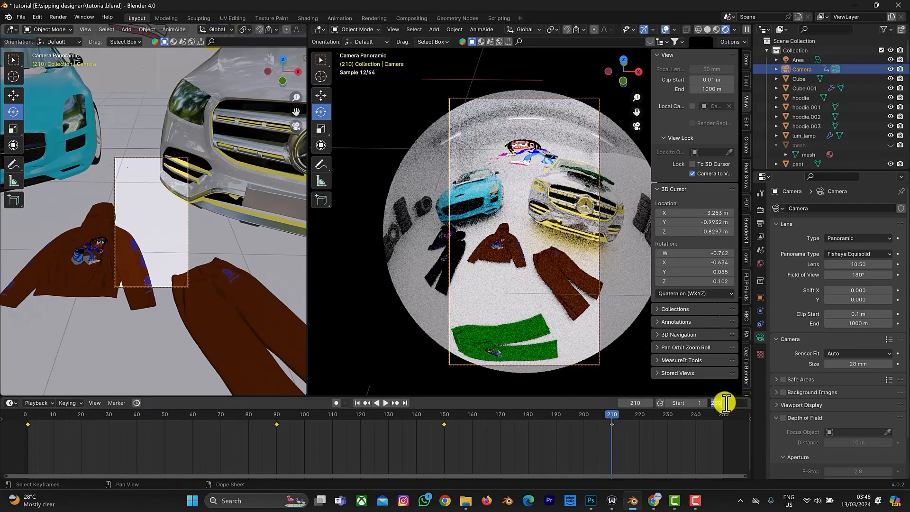
pyautogui.write('400')
pyautogui.press('Return')
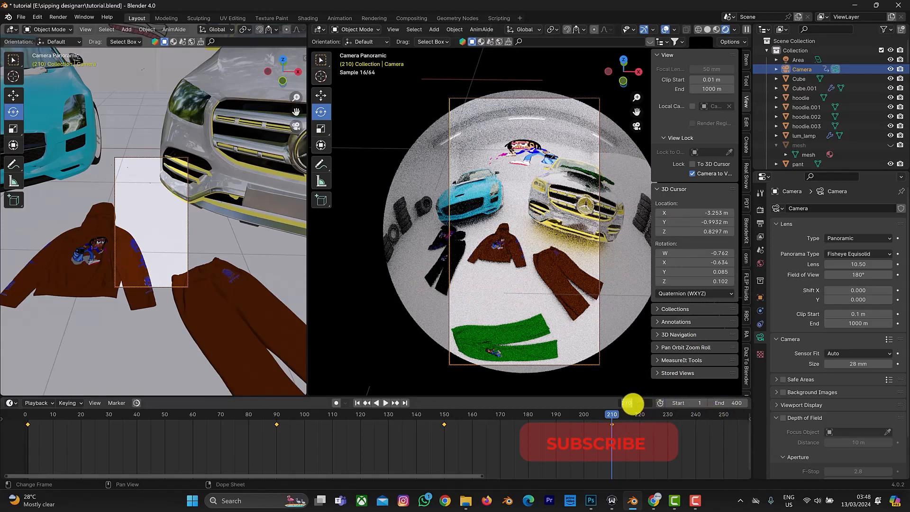
# - At frame 300, move the camera to the black hoodie and pants before the blue car and insert a Location & Rotation keyframe with Bezier interpolation
pyautogui.click(634, 403)
pyautogui.write('300')
pyautogui.press('Return')
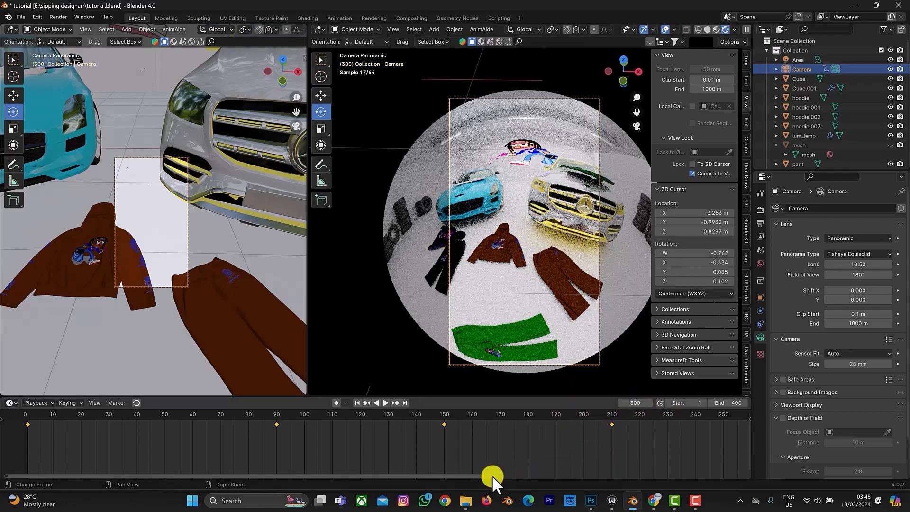
pyautogui.moveTo(539, 476); pyautogui.dragTo(689, 476)
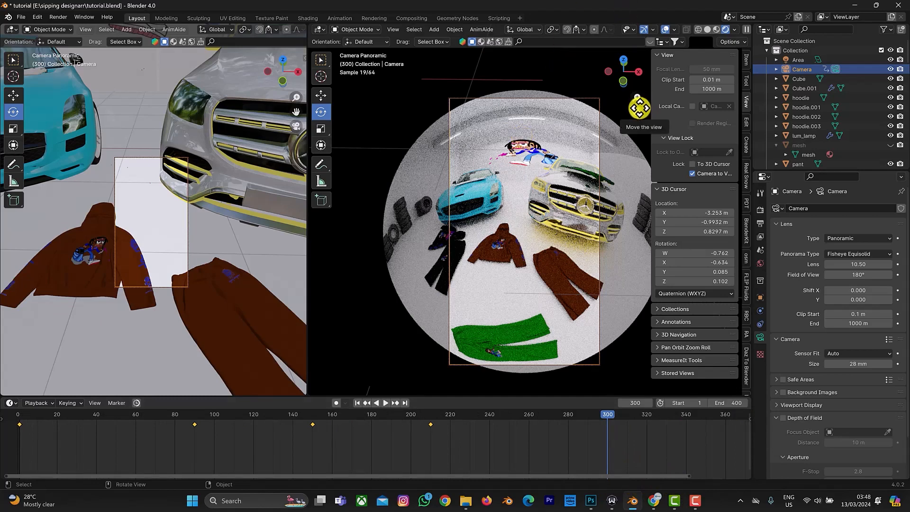
pyautogui.moveTo(639, 108); pyautogui.dragTo(699, 115)
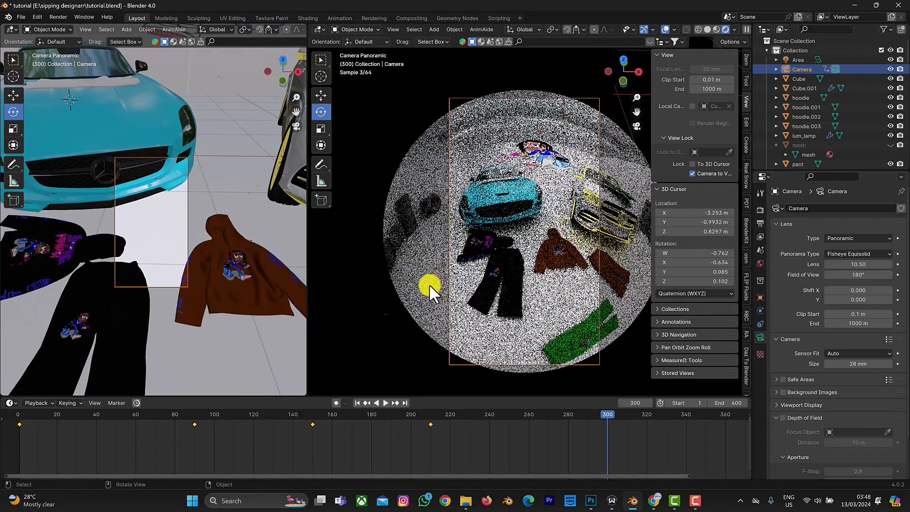
pyautogui.press('k')
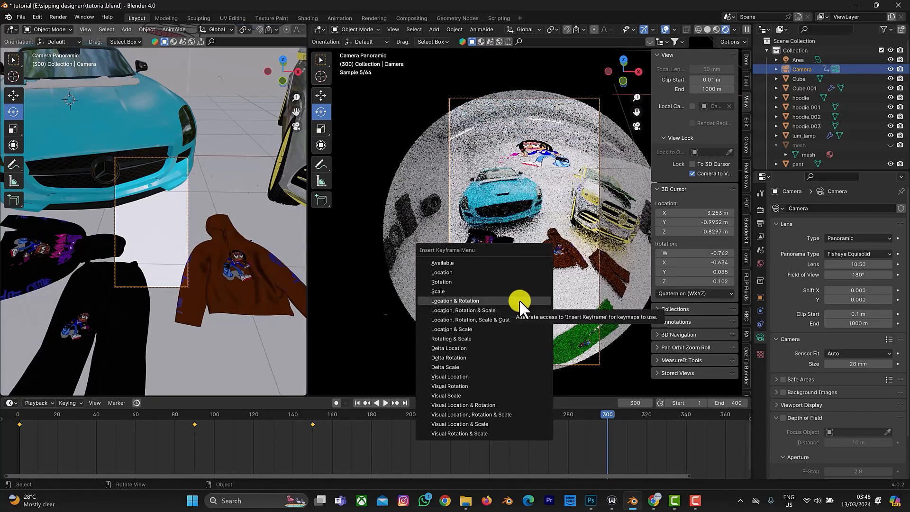
pyautogui.click(519, 300)
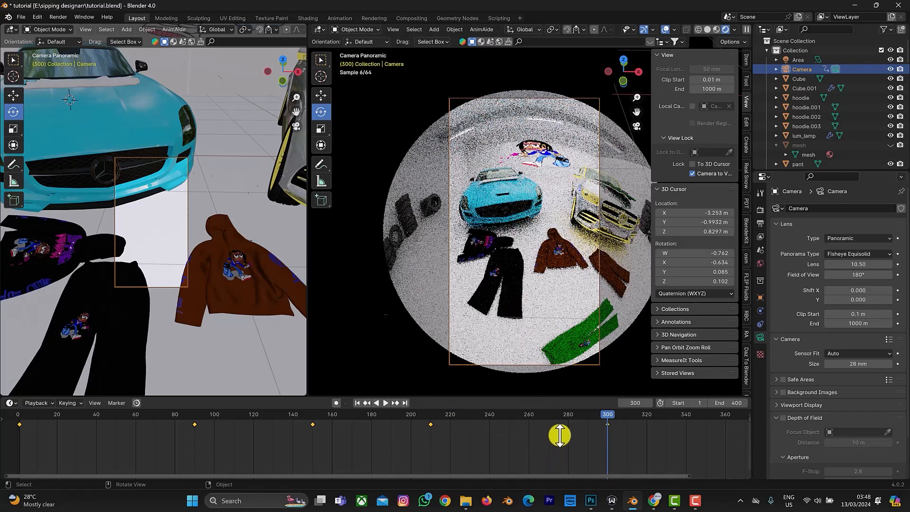
pyautogui.press('t')
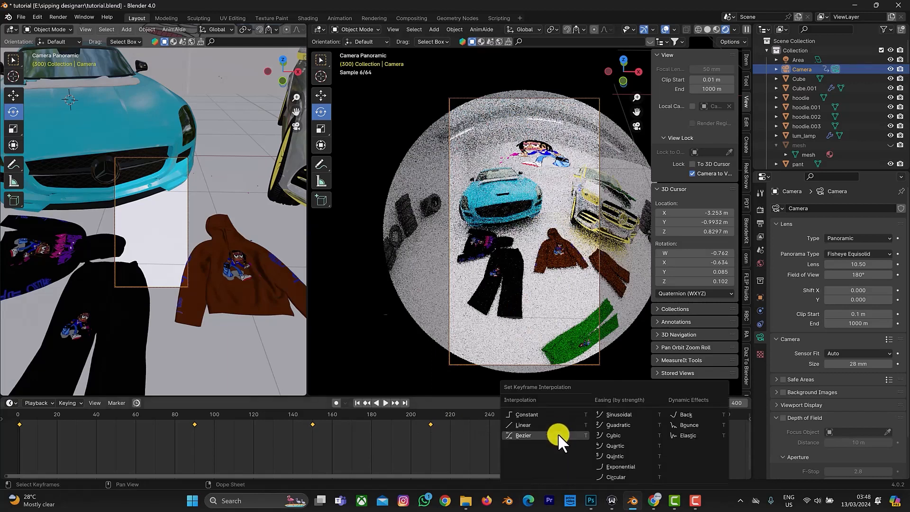
pyautogui.click(556, 432)
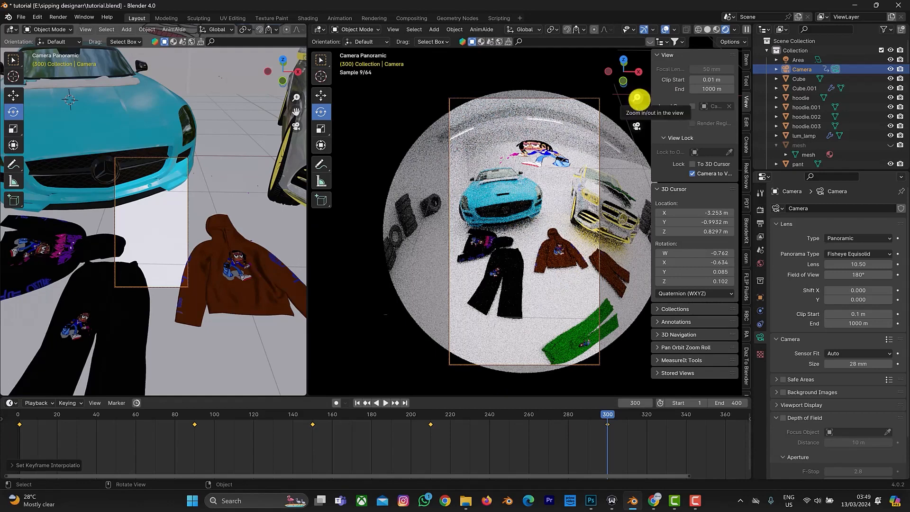
# - Copy the camera's frame 1 keyframe and paste it at frame 390 so the animation returns to its opening view
pyautogui.moveTo(637, 104); pyautogui.dragTo(636, 111)
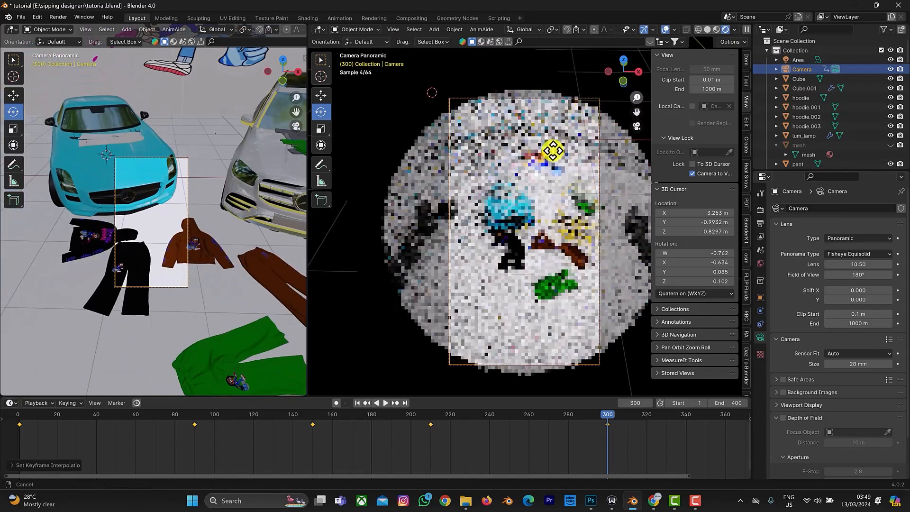
pyautogui.moveTo(636, 383); pyautogui.dragTo(702, 413)
pyautogui.click(637, 404)
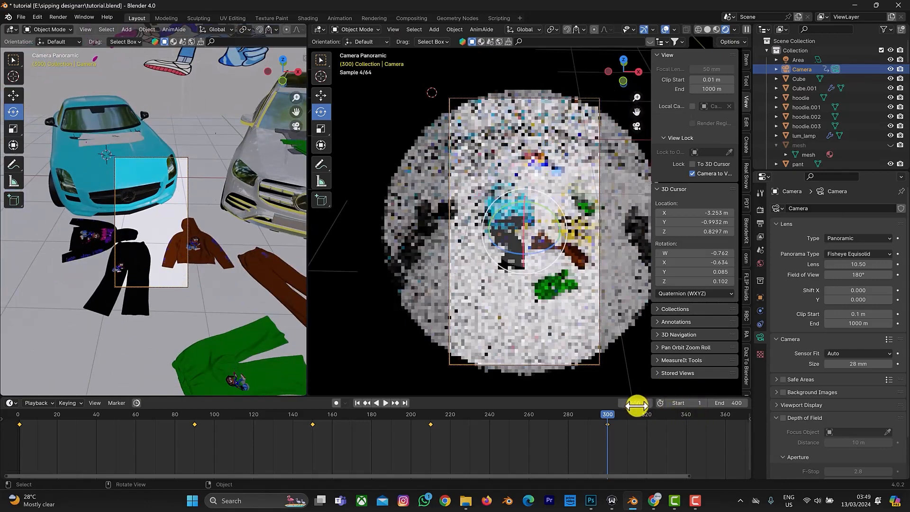
pyautogui.click(637, 405)
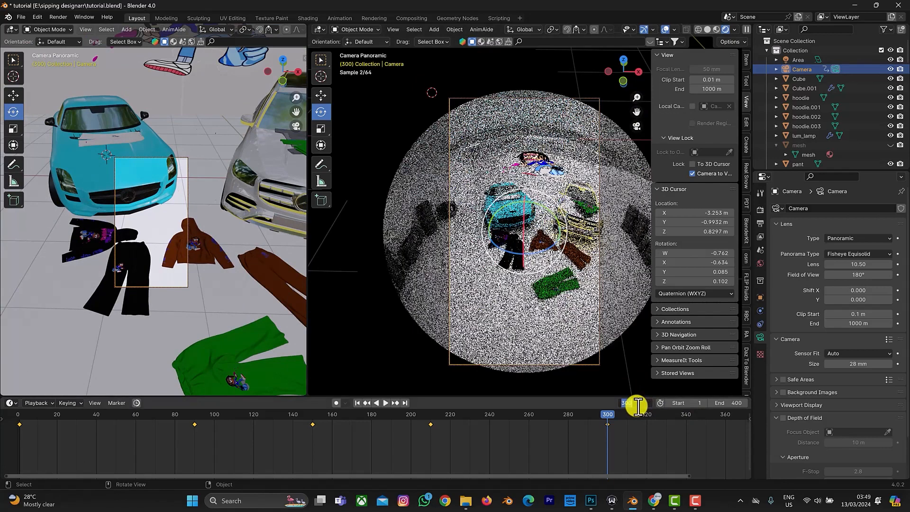
pyautogui.write('33')
pyautogui.press('BackSpace')
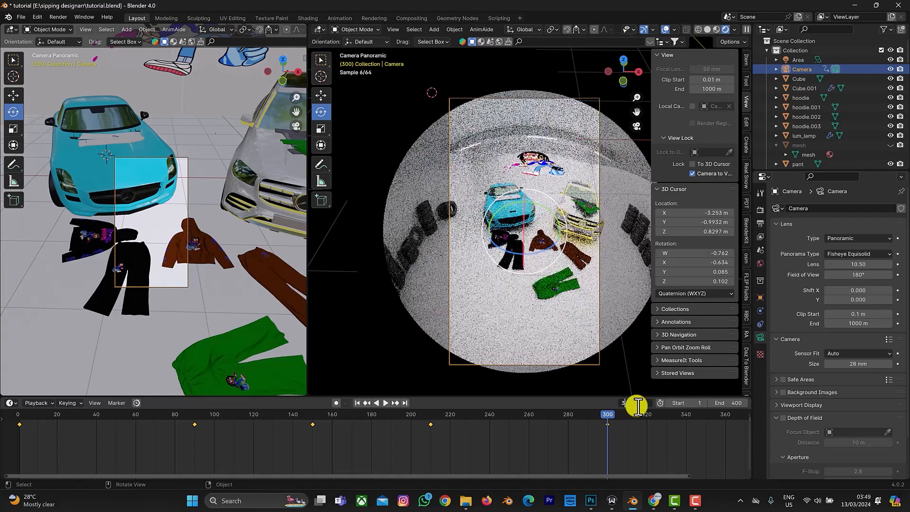
pyautogui.write('90')
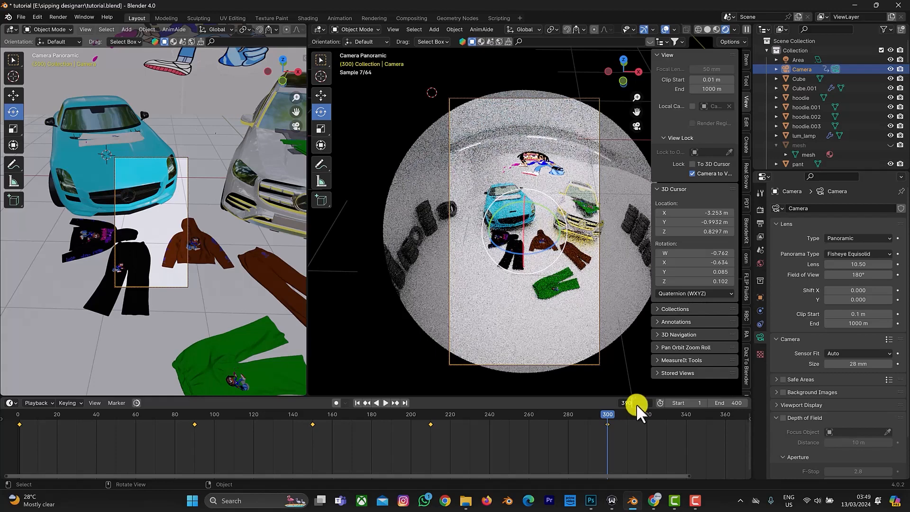
pyautogui.press('Return')
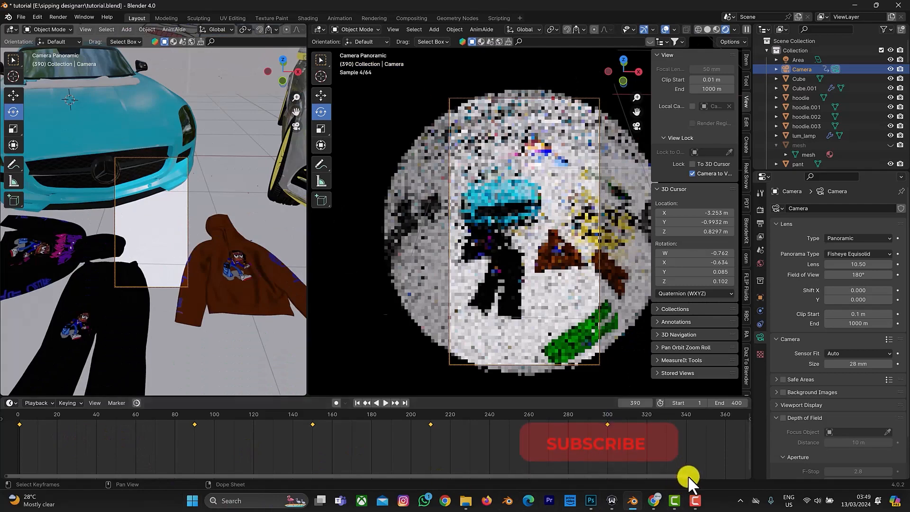
pyautogui.press('Home')
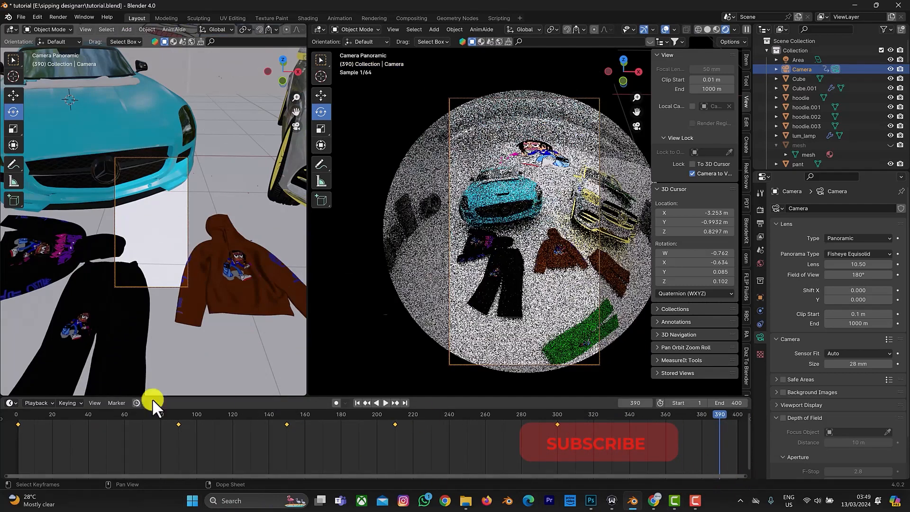
pyautogui.click(18, 423)
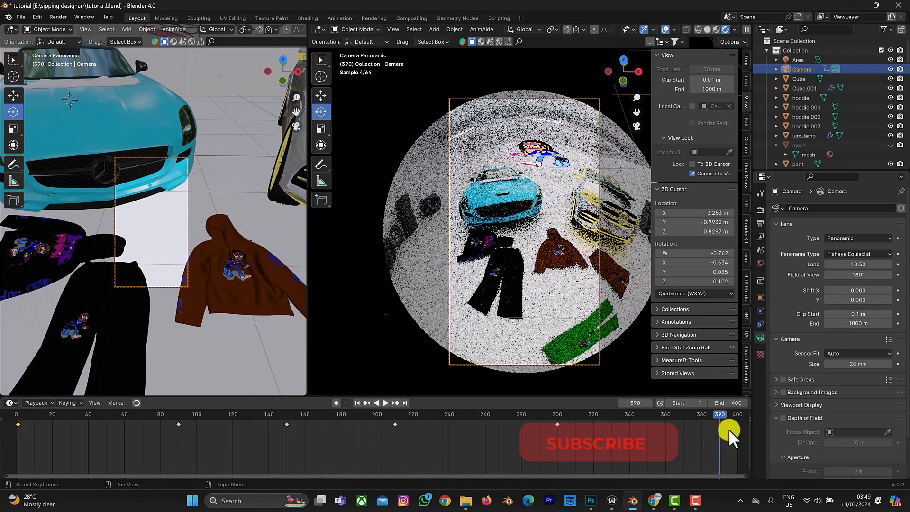
pyautogui.hotkey('ctrl', 'v')
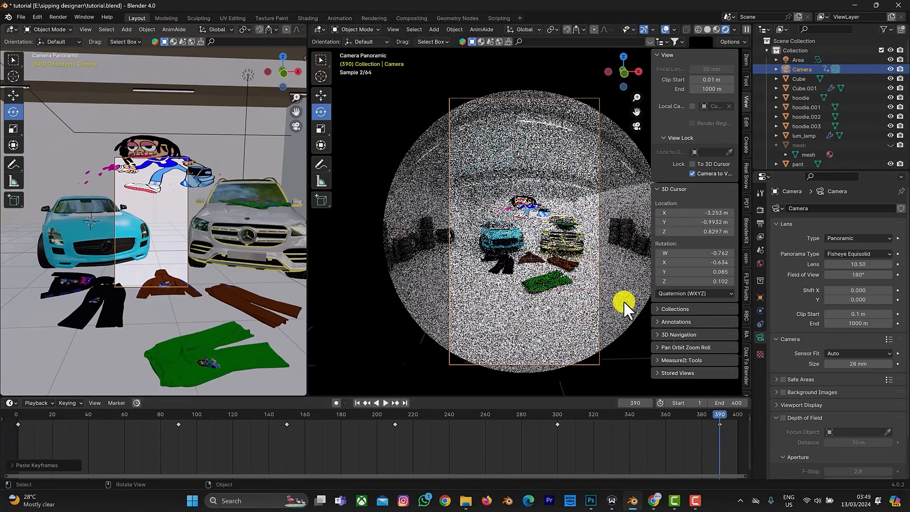
# - Set the frame 390 camera keyframe's interpolation to Bezier
pyautogui.press('t')
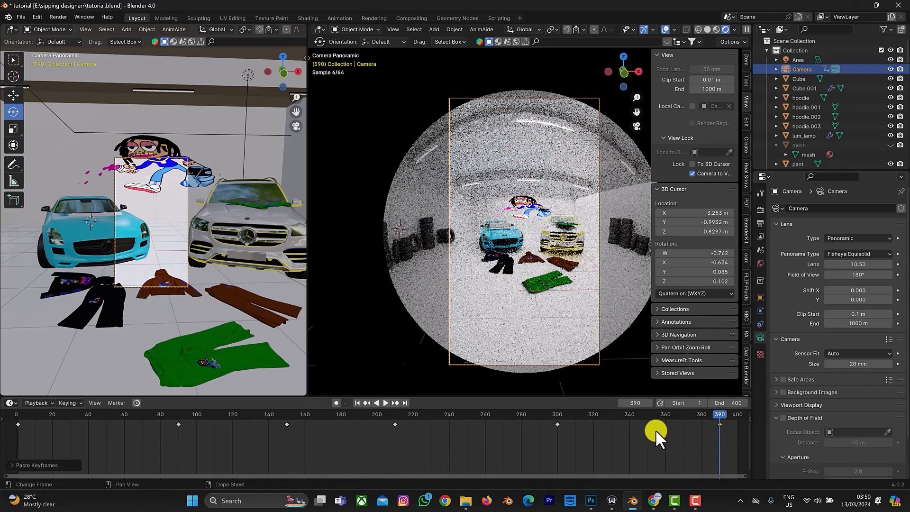
pyautogui.press('t')
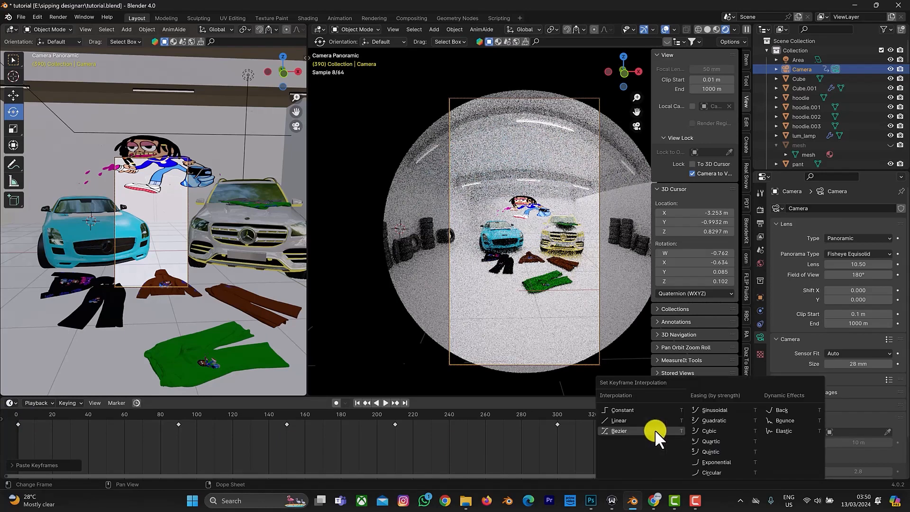
pyautogui.click(648, 429)
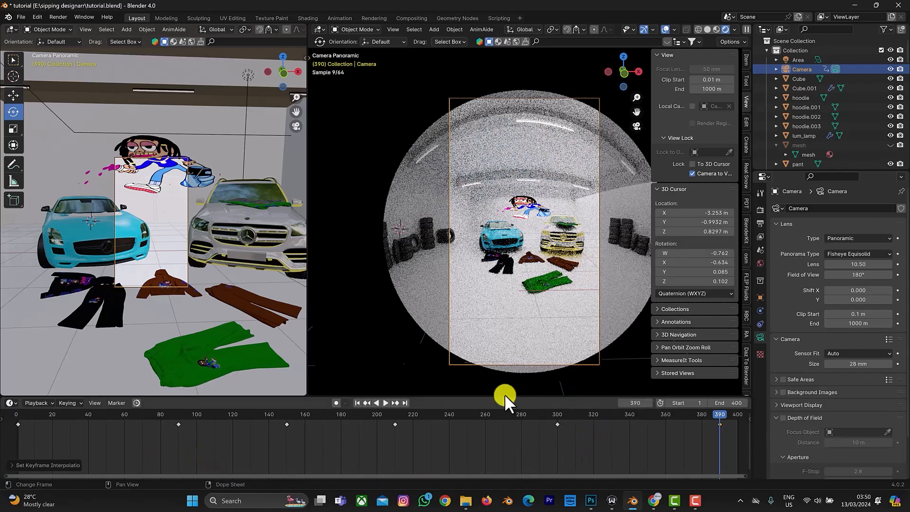
# - Play the camera animation from frame 1 through to the end to review the complete movement
pyautogui.click(357, 403)
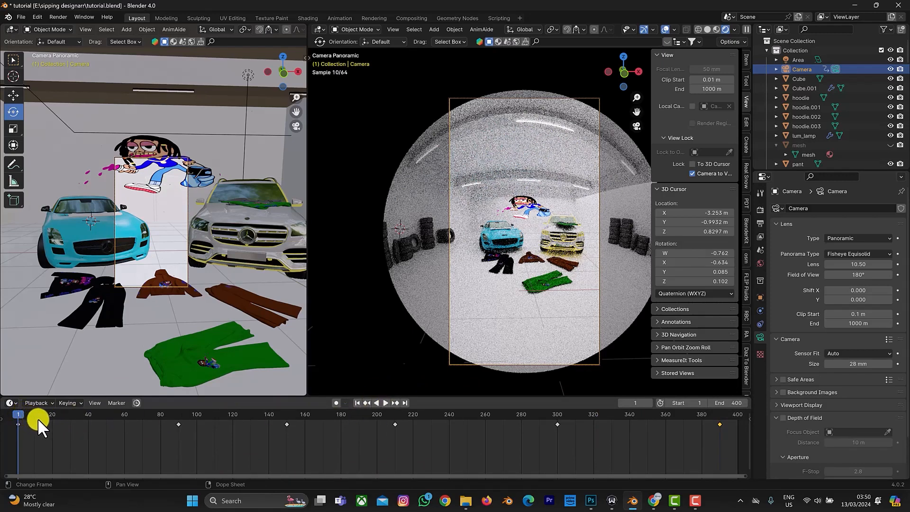
pyautogui.press('space')
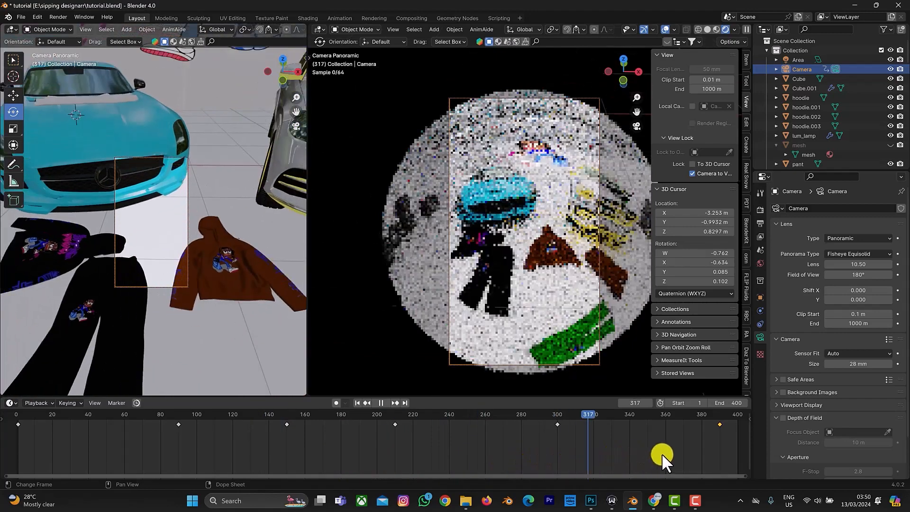
pyautogui.press('space')
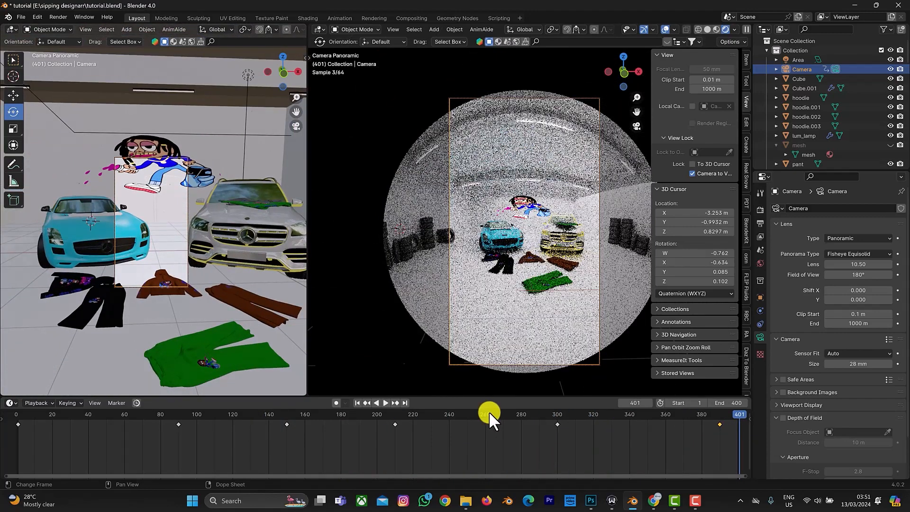